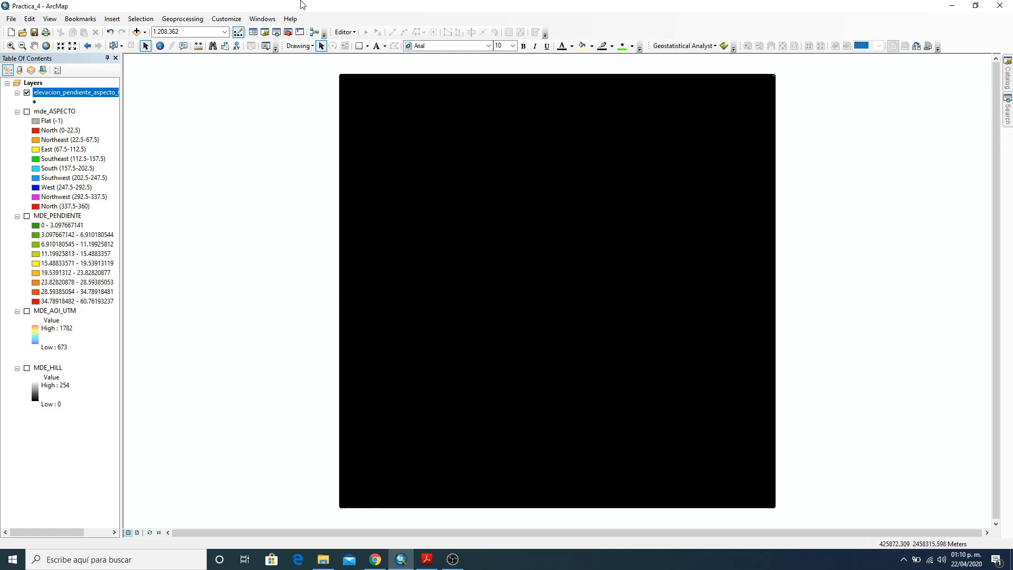
# - Open the attribute table of the elevacion_pendiente_aspecto_Cardenas_UTM point layer and enlarge its text for reading
pyautogui.click(11, 45)
pyautogui.moveTo(396, 156); pyautogui.dragTo(525, 224)
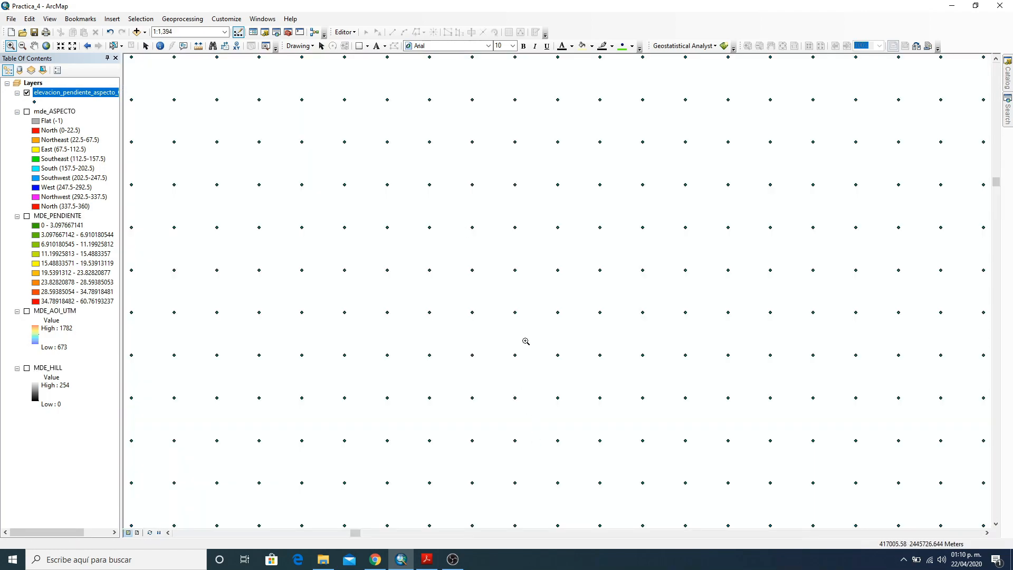
pyautogui.rightClick(85, 93)
pyautogui.click(124, 126)
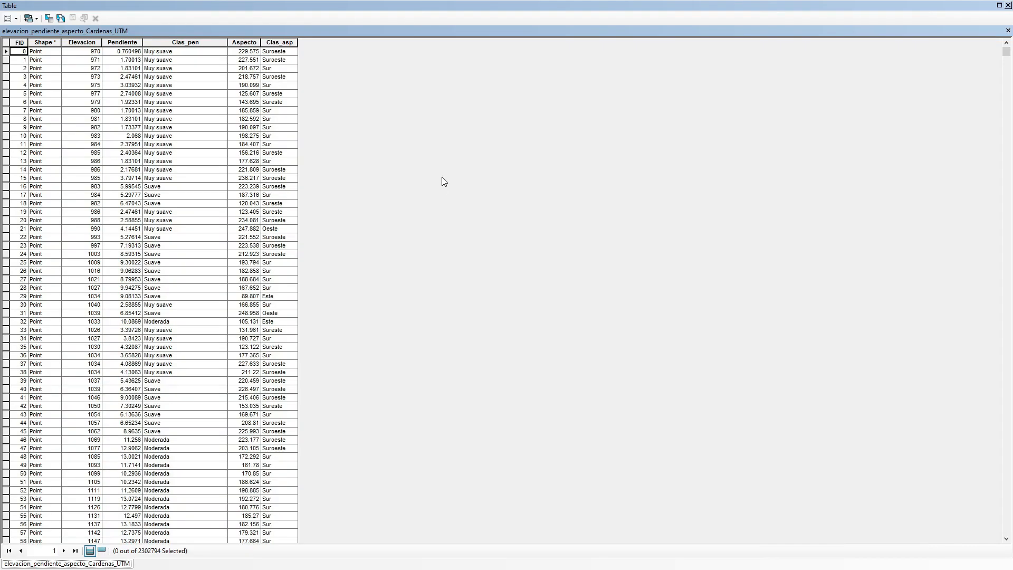
pyautogui.scroll(2, 347, 165)
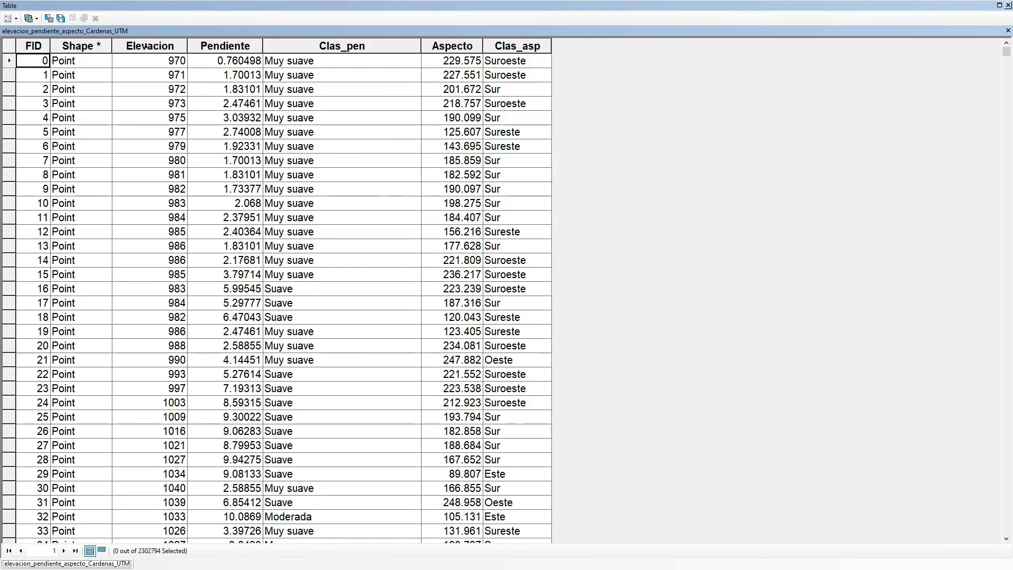
# - Review the Elevacion, Pendiente, Clas_pen, Aspecto and Clas_asp columns of the point table and close it
pyautogui.click(150, 46)
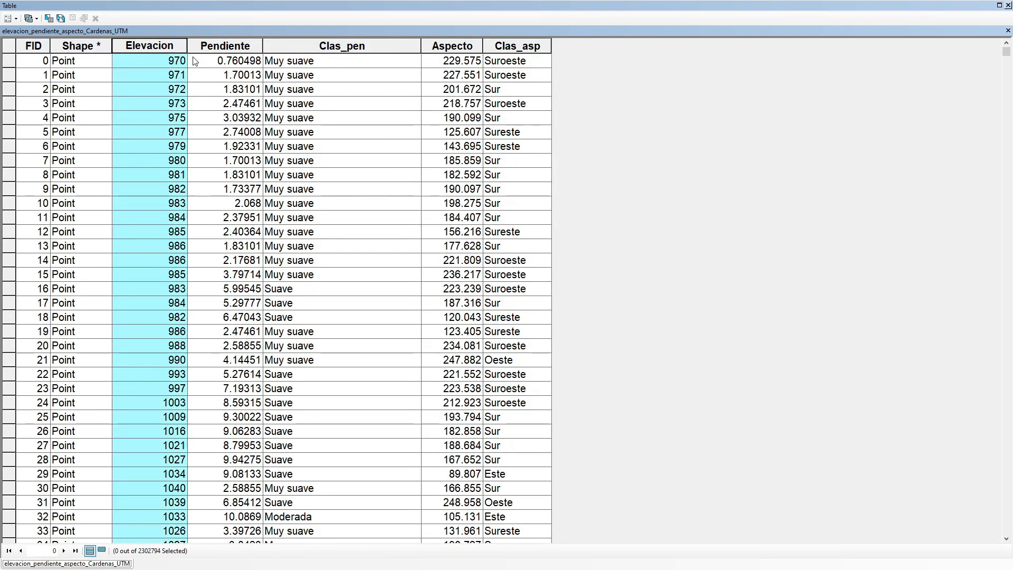
pyautogui.click(223, 47)
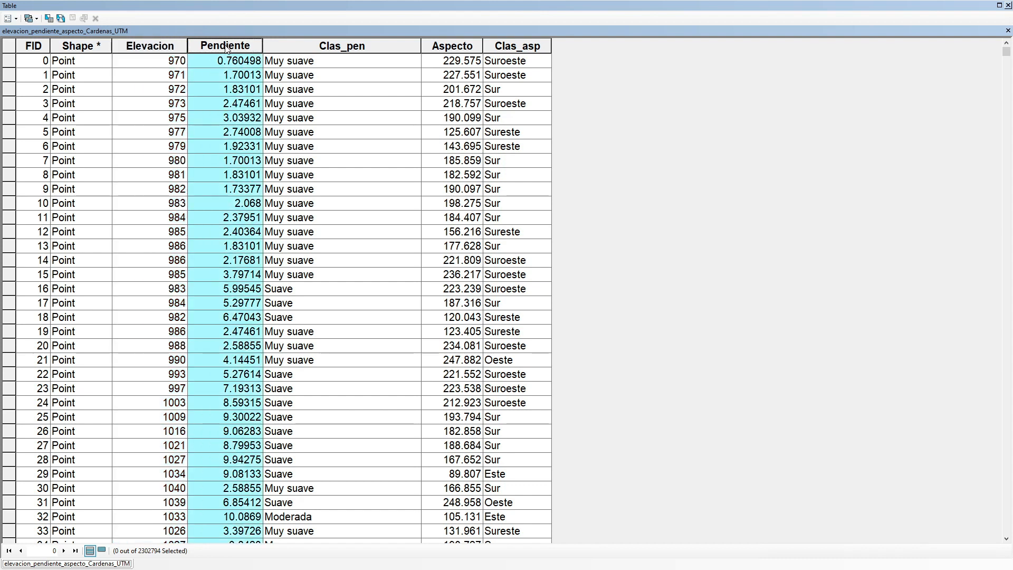
pyautogui.click(332, 47)
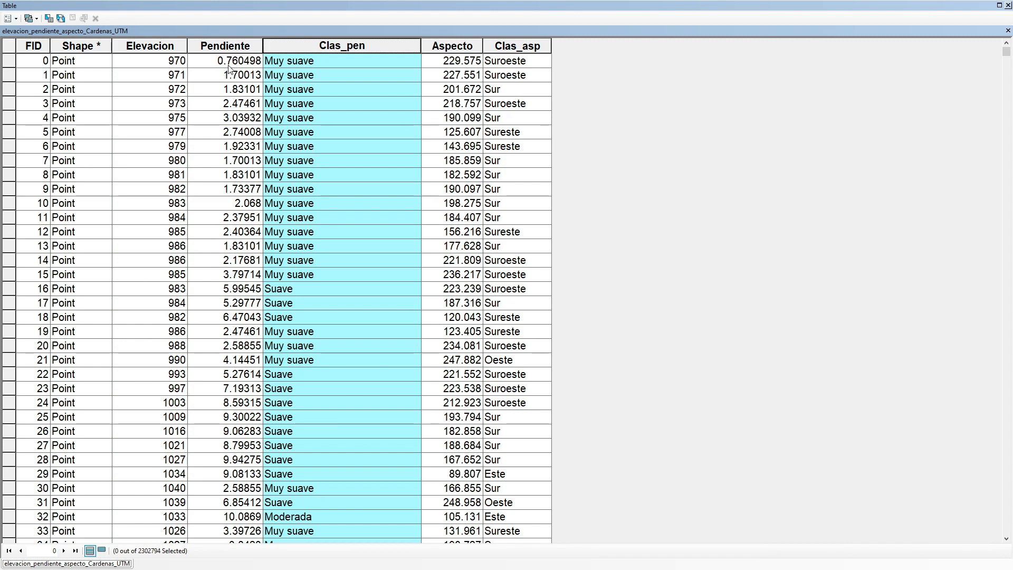
pyautogui.click(461, 51)
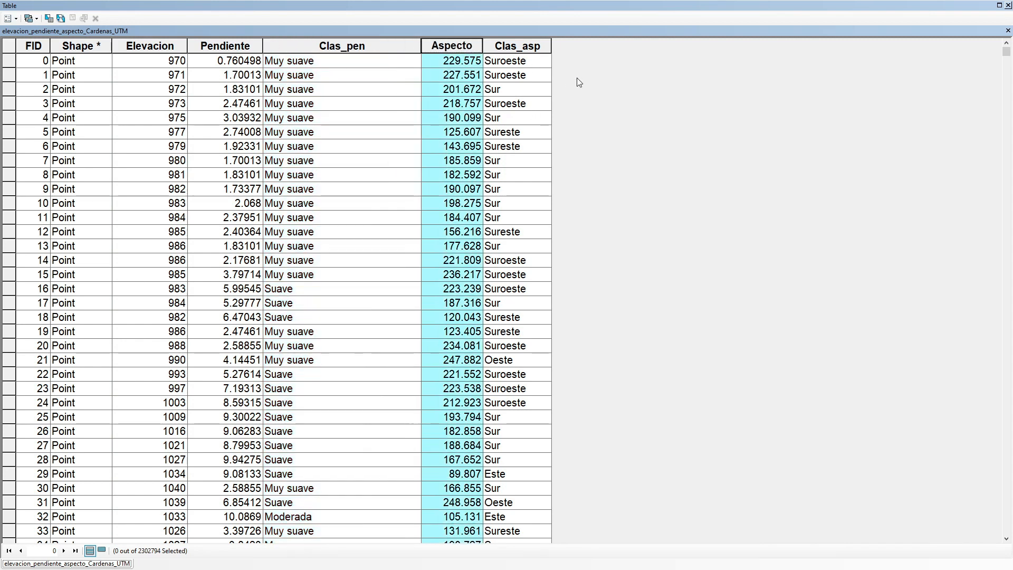
pyautogui.click(515, 46)
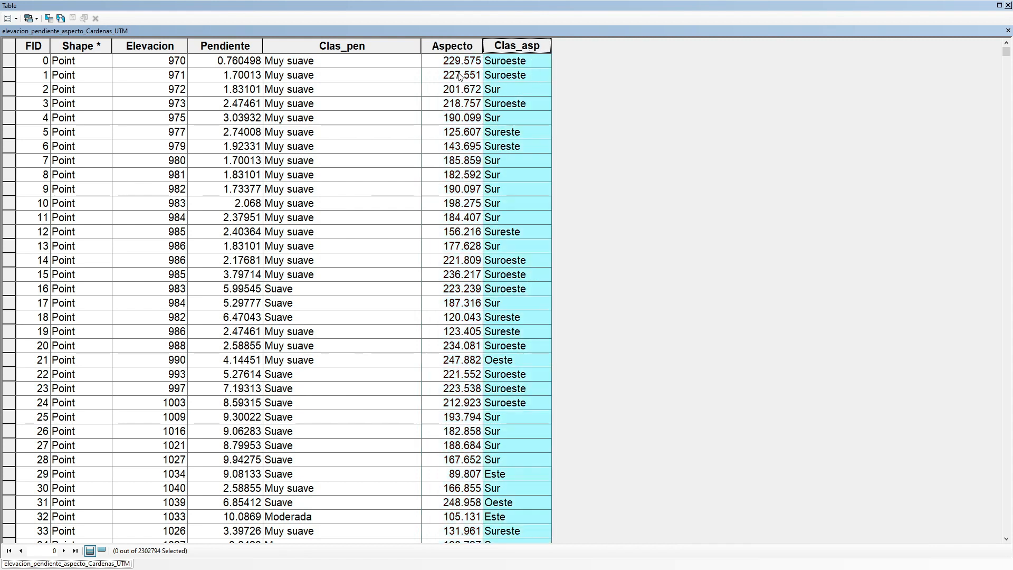
pyautogui.click(1008, 6)
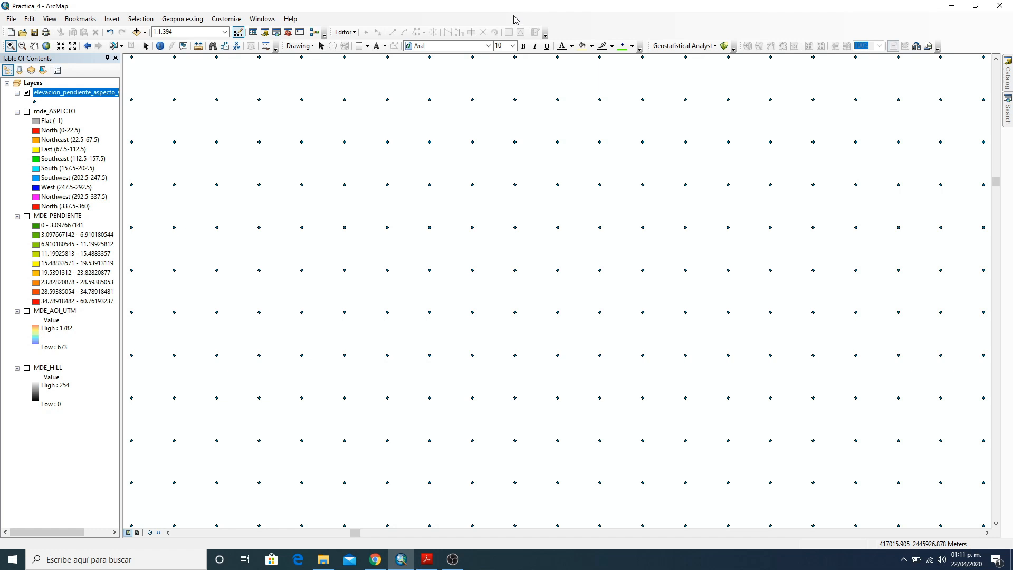
# - Add AOI_Cardenas_UTM.shp from the P4 folder to the map and hide the elevation, slope and aspect point layer
pyautogui.click(136, 32)
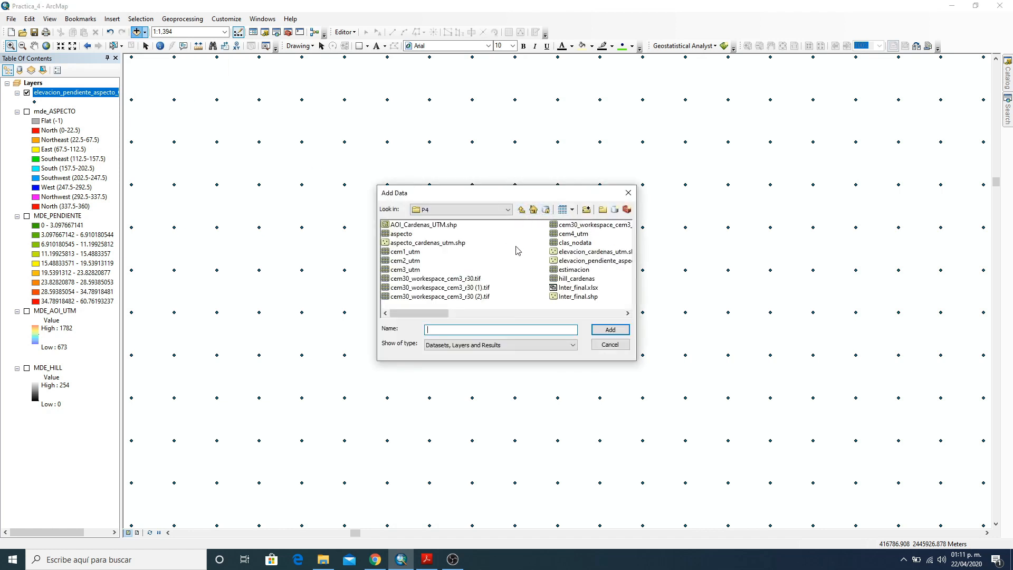
pyautogui.click(428, 226)
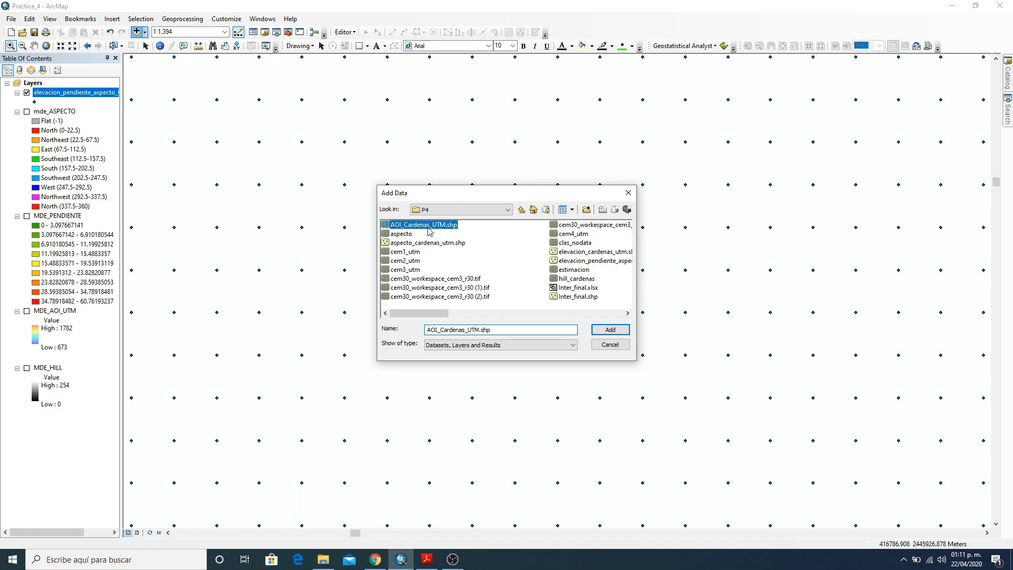
pyautogui.click(609, 330)
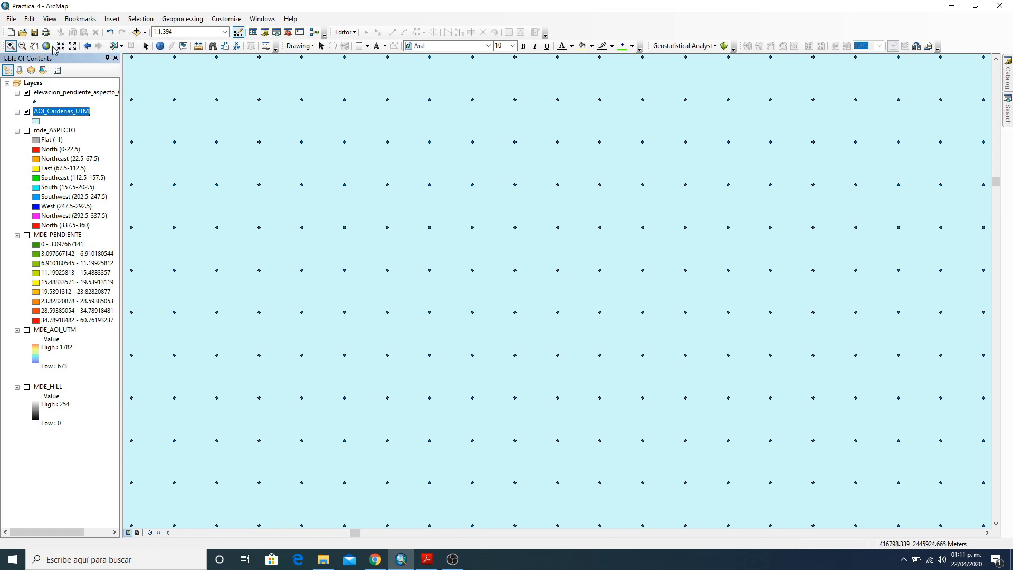
pyautogui.click(46, 45)
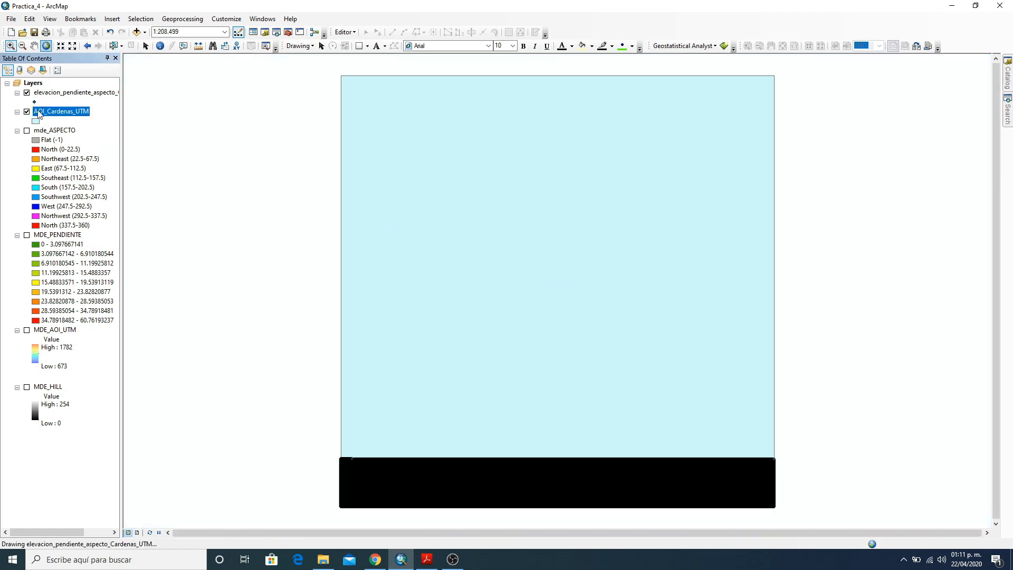
pyautogui.click(27, 93)
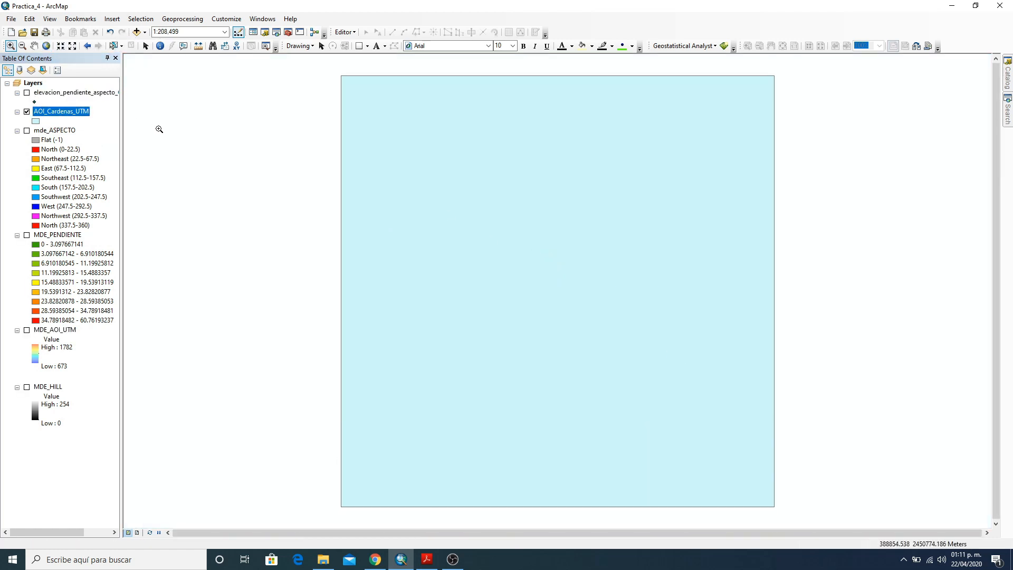
# - Look through the P2 and P3 folders of 2019-2020-I for a land use and vegetation shapefile in UTM coordinates
pyautogui.click(136, 31)
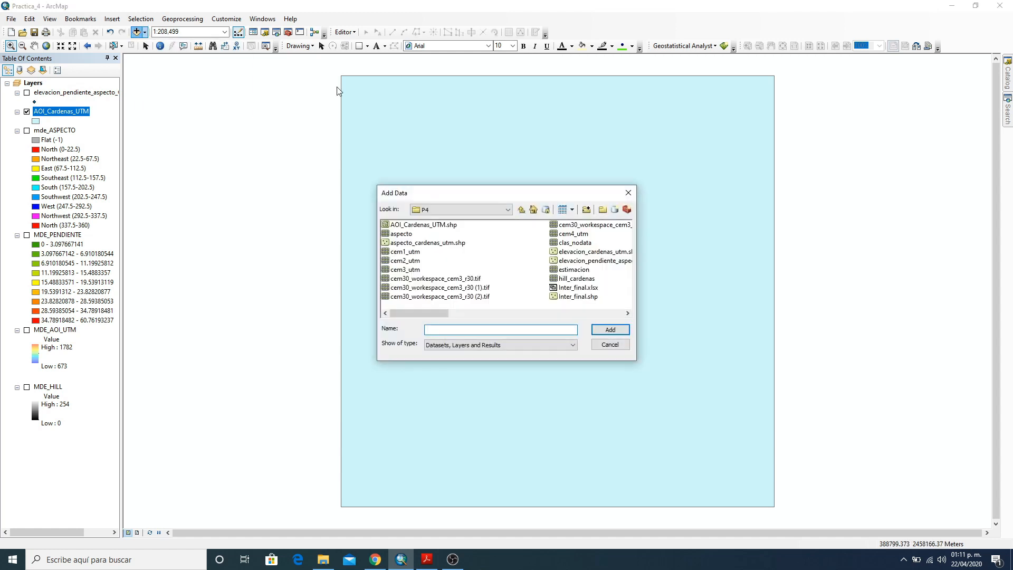
pyautogui.click(521, 210)
pyautogui.doubleClick(393, 243)
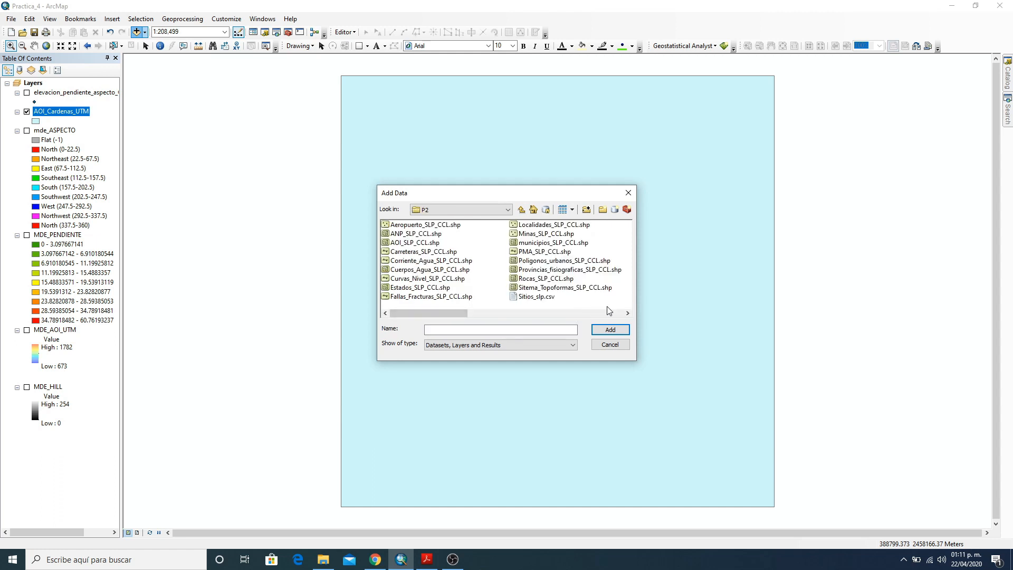
pyautogui.click(621, 314)
pyautogui.click(623, 314)
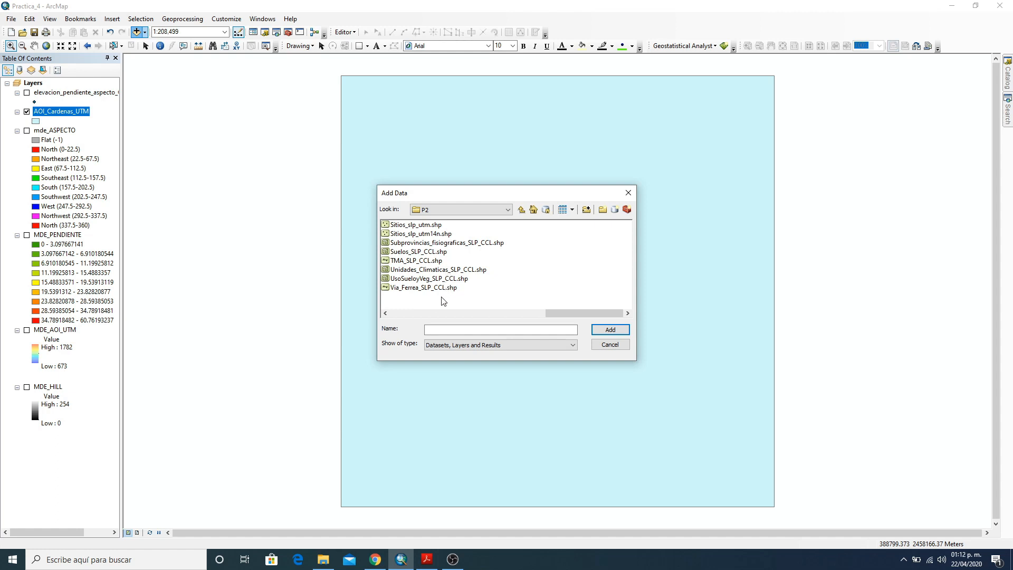
pyautogui.click(392, 313)
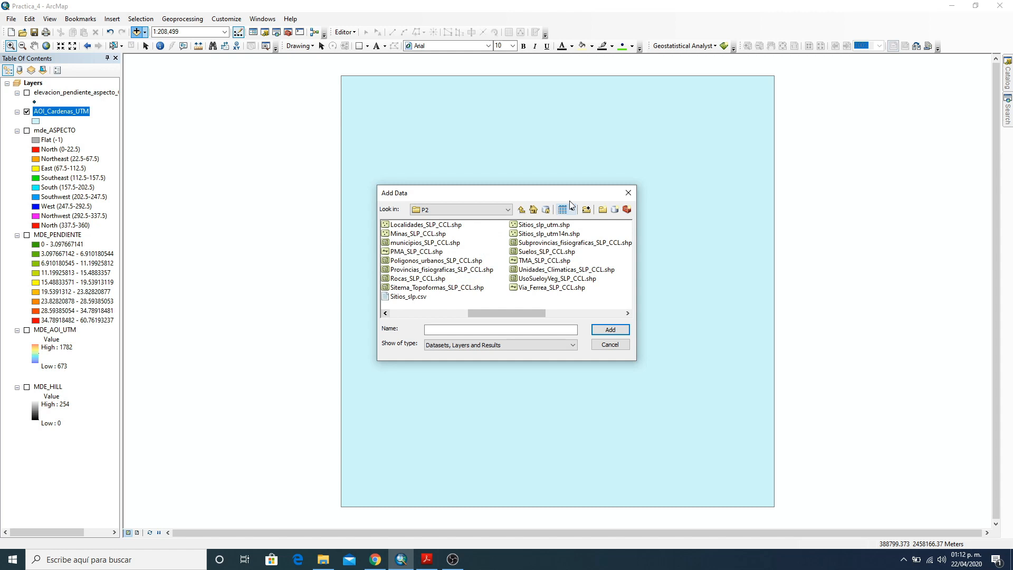
pyautogui.click(521, 209)
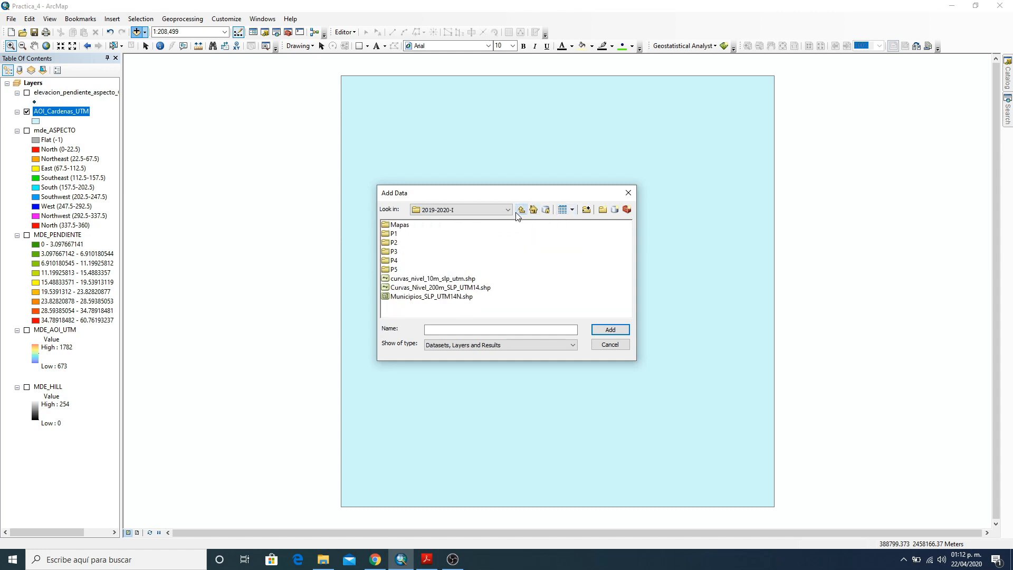
pyautogui.doubleClick(394, 252)
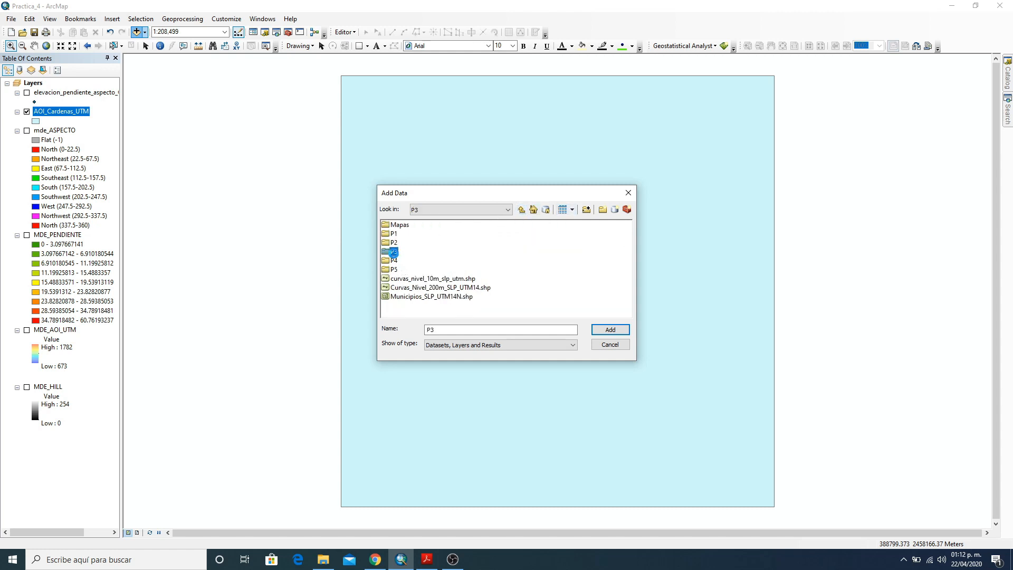
# - Browse for the data to add in the 2018-2019-II course folder, checking its Practica_4 subfolder
pyautogui.click(522, 210)
pyautogui.click(522, 210)
pyautogui.click(419, 260)
pyautogui.doubleClick(419, 261)
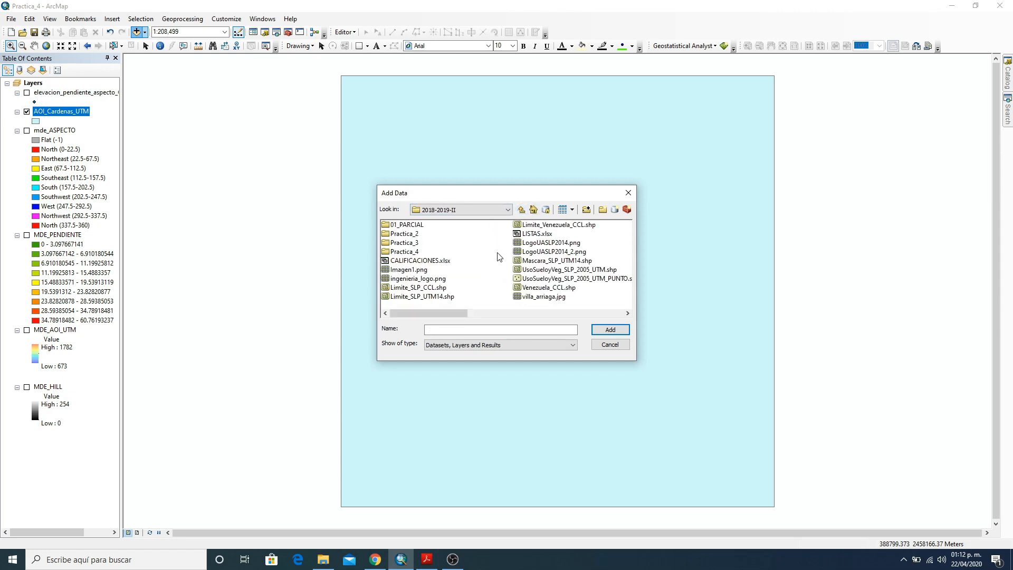
pyautogui.doubleClick(414, 252)
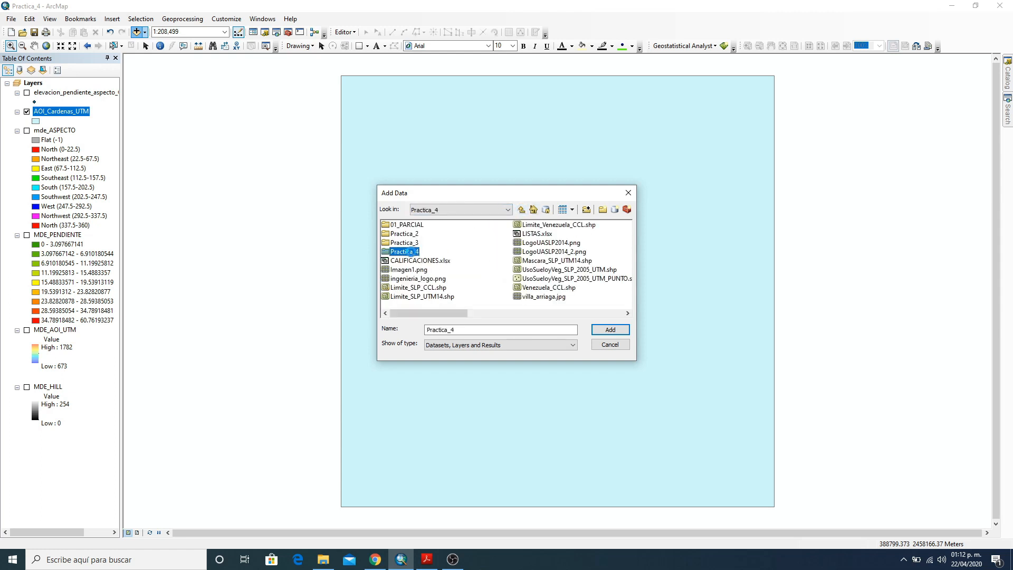
pyautogui.click(522, 210)
# - Add the UsoSueloyVeg_SLP_UTM14.shp land use layer from the Practica_2 folder to the map
pyautogui.click(404, 234)
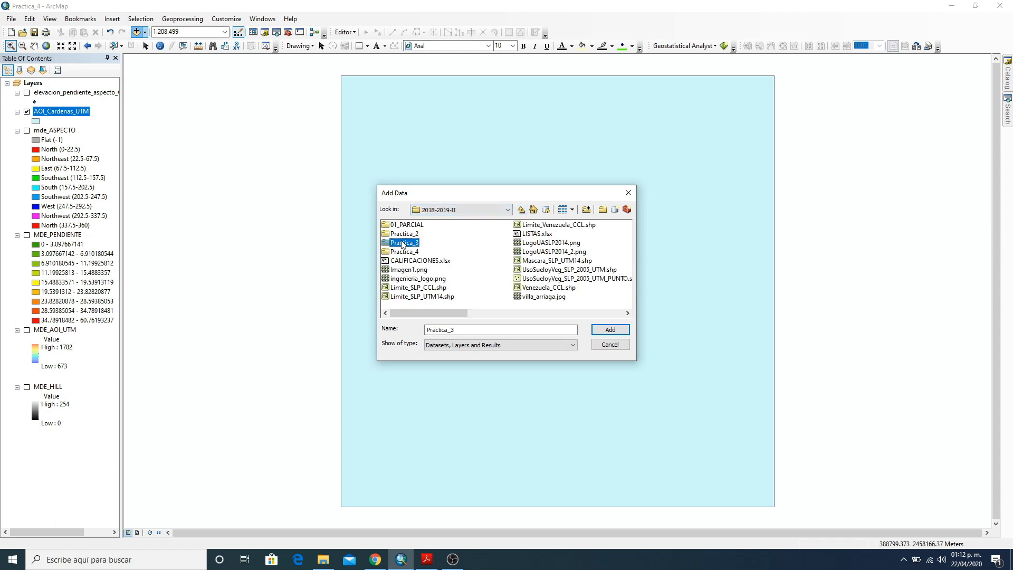
pyautogui.doubleClick(403, 235)
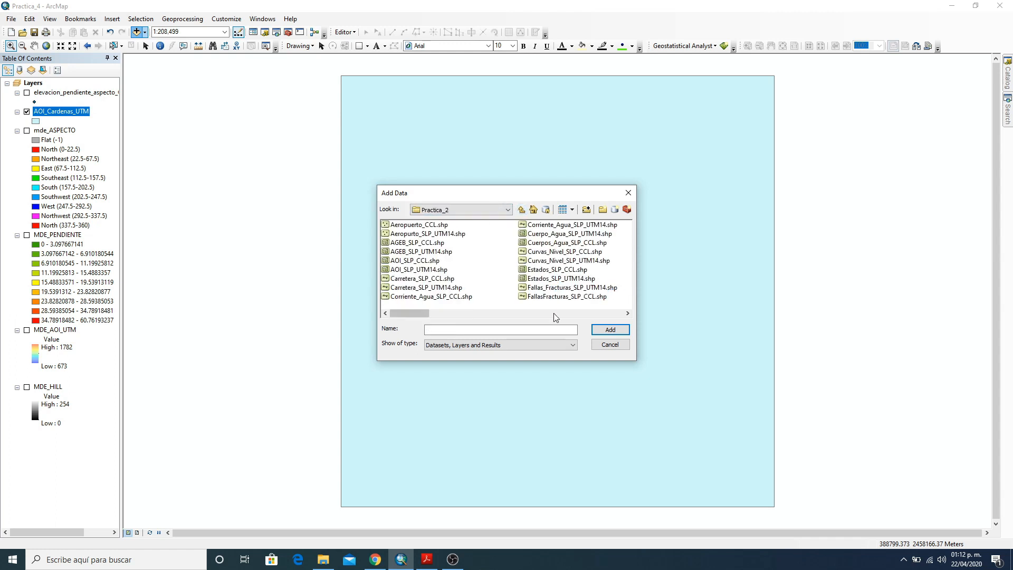
pyautogui.click(553, 312)
pyautogui.click(578, 313)
pyautogui.click(598, 314)
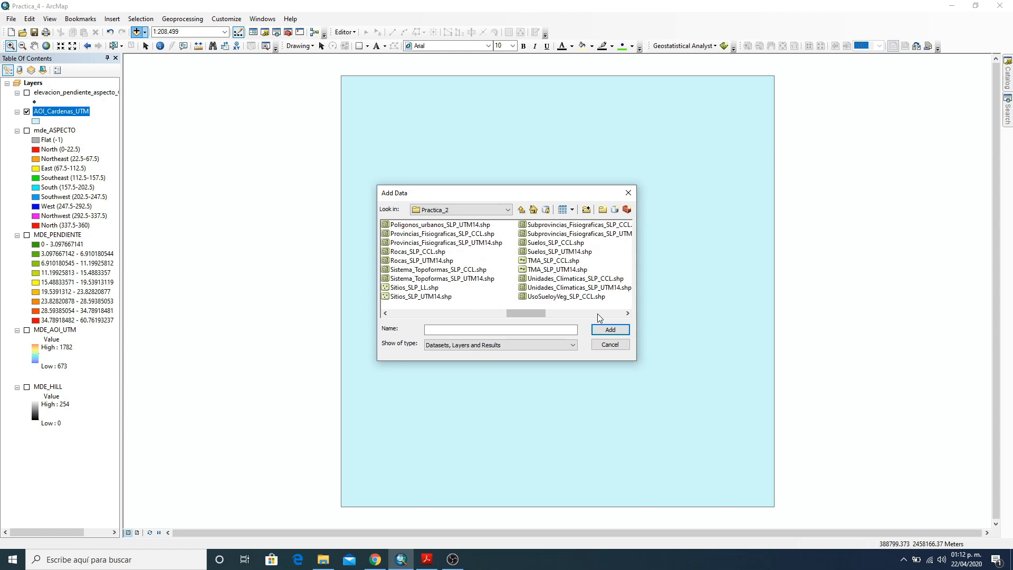
pyautogui.click(589, 313)
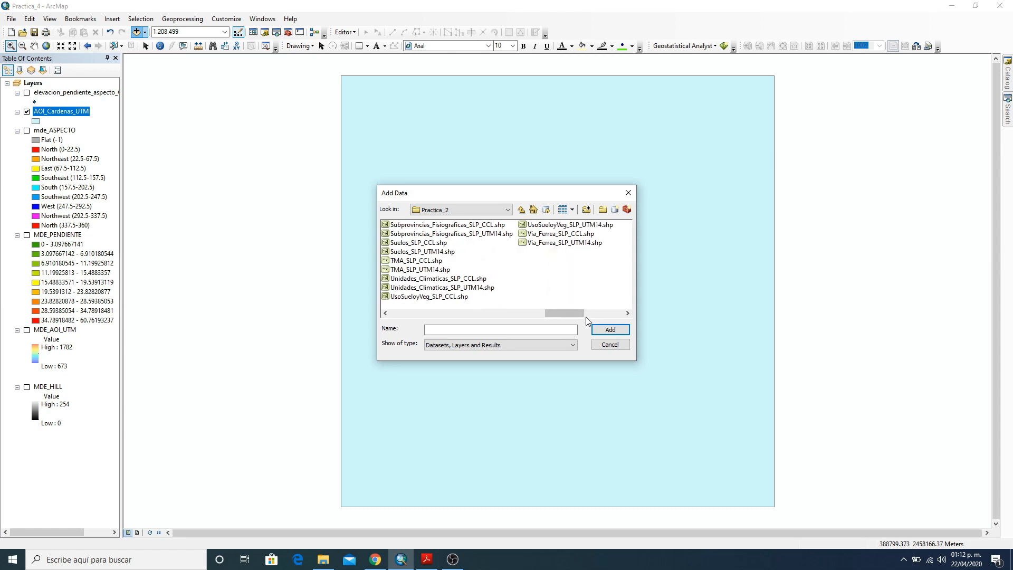
pyautogui.click(549, 228)
pyautogui.click(610, 330)
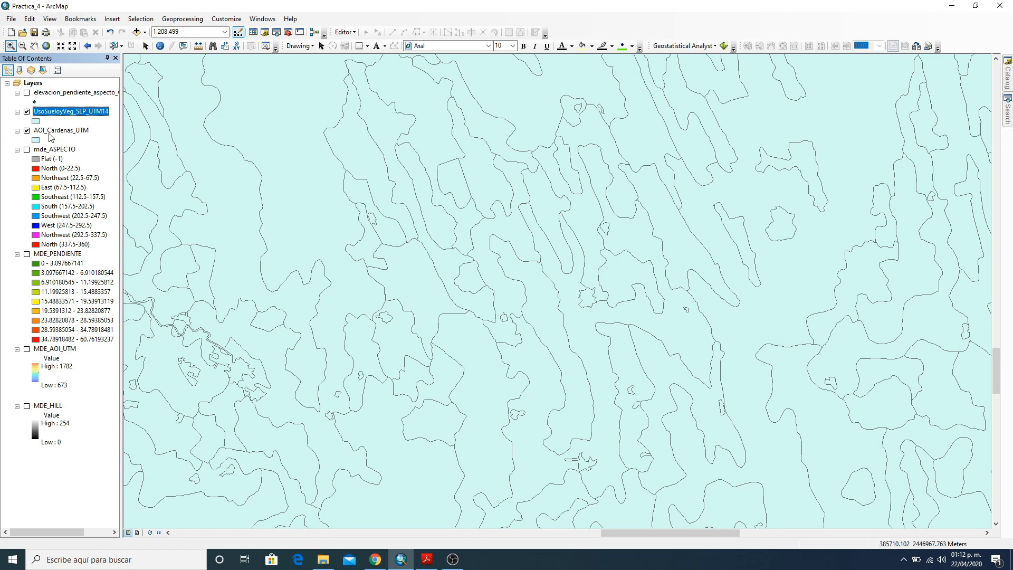
# - Place AOI_Cardenas_UTM above the land use layer and symbolize it as Hollow with a thicker black outline
pyautogui.moveTo(51, 136); pyautogui.dragTo(53, 107)
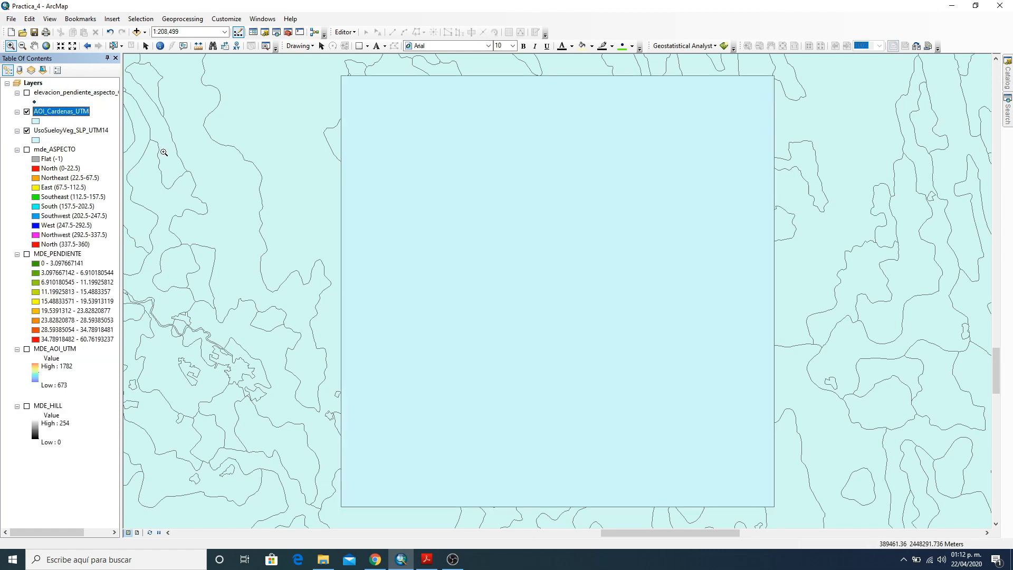
pyautogui.click(36, 121)
pyautogui.click(718, 199)
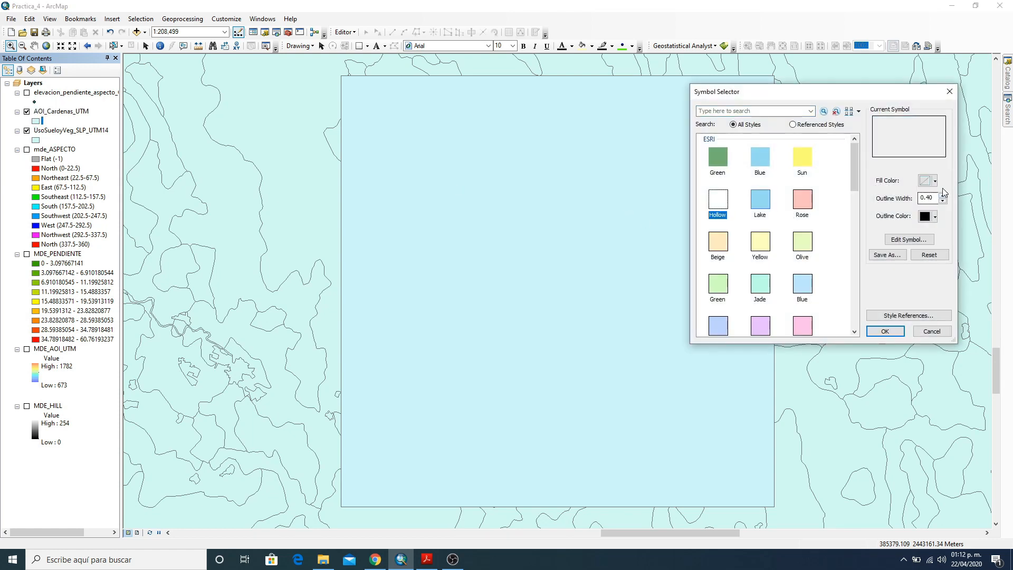
pyautogui.click(943, 195)
pyautogui.click(885, 331)
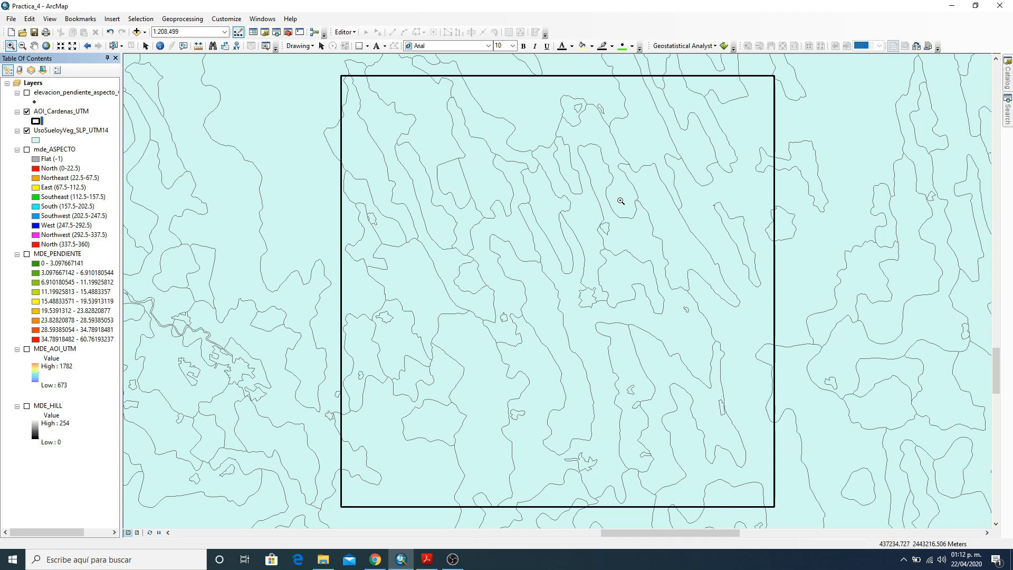
# - Set up the Clip analysis tool with UsoSueloyVeg_SLP_UTM14 as the input features and AOI_Cardenas_UTM as the clip features
pyautogui.click(147, 47)
pyautogui.click(288, 32)
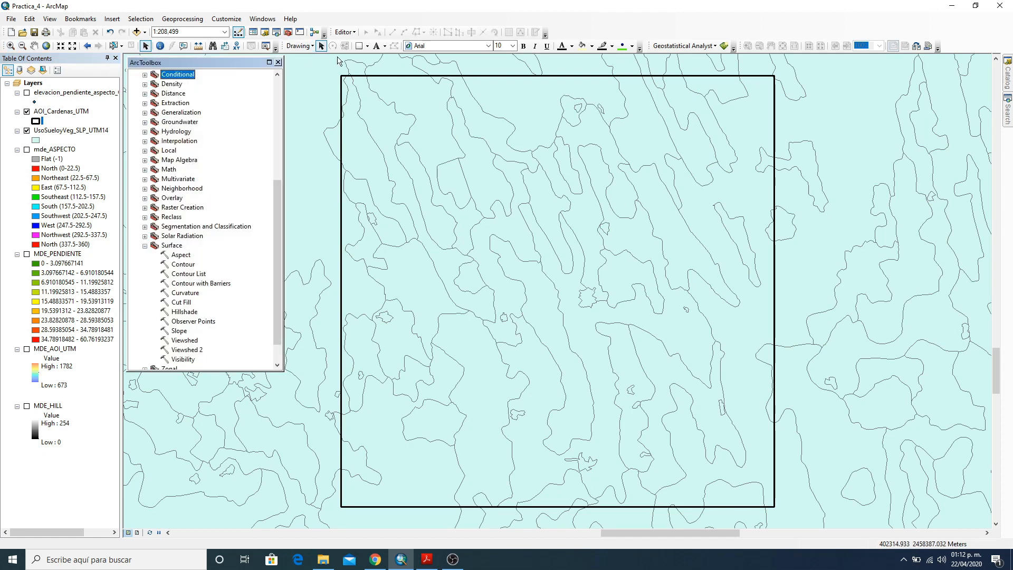
pyautogui.scroll(3, 191, 203)
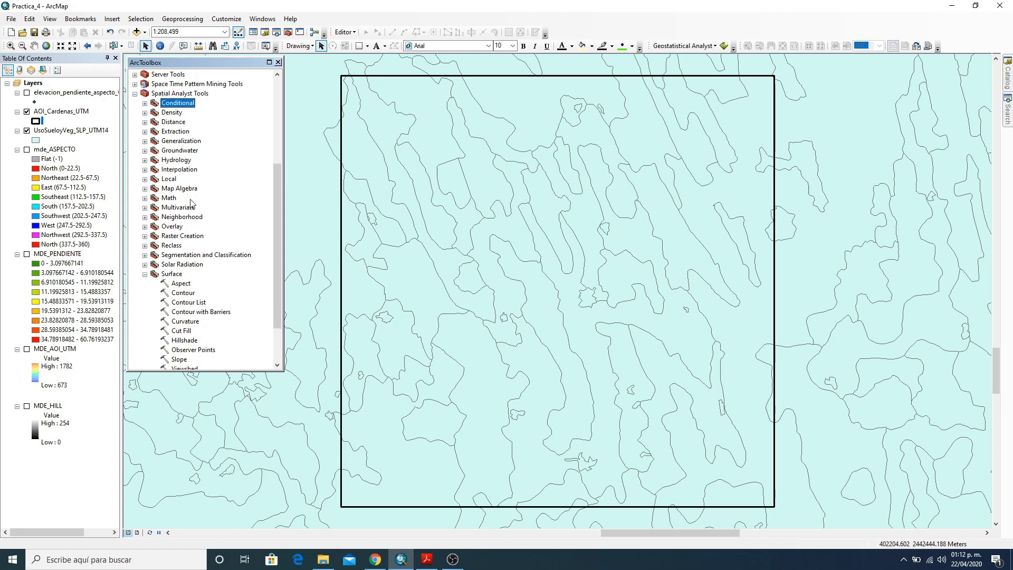
pyautogui.click(135, 151)
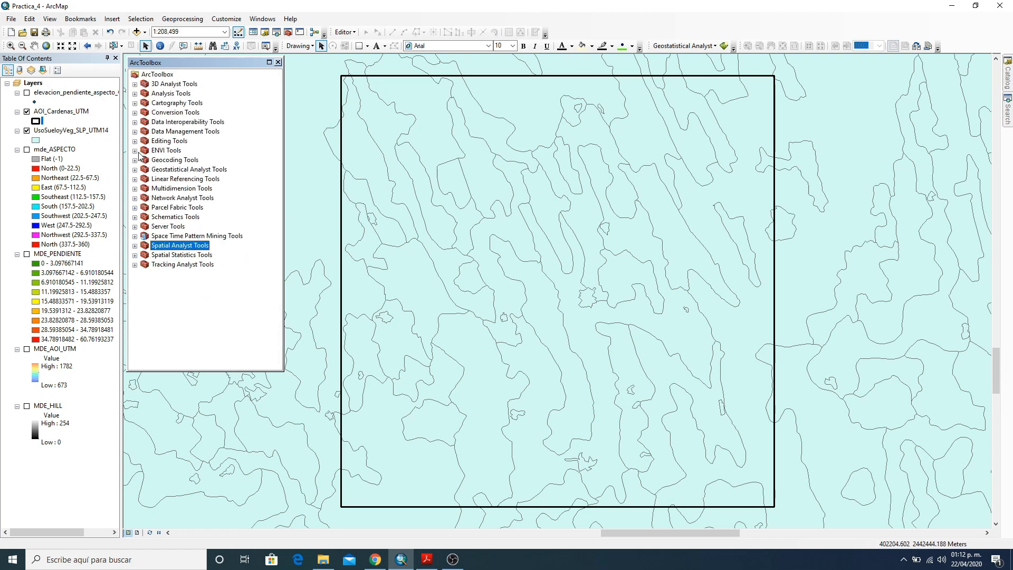
pyautogui.click(135, 93)
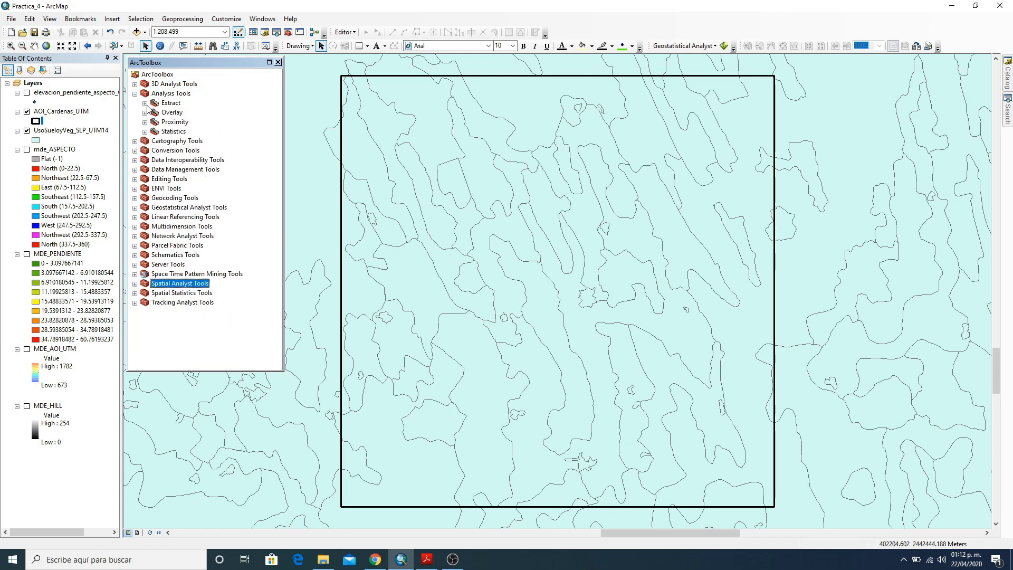
pyautogui.click(145, 104)
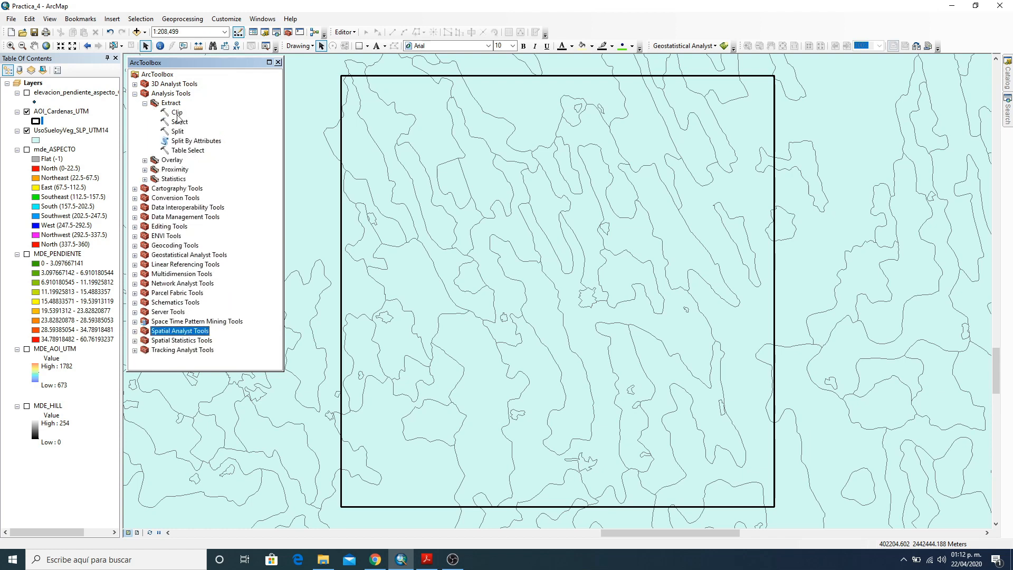
pyautogui.doubleClick(176, 113)
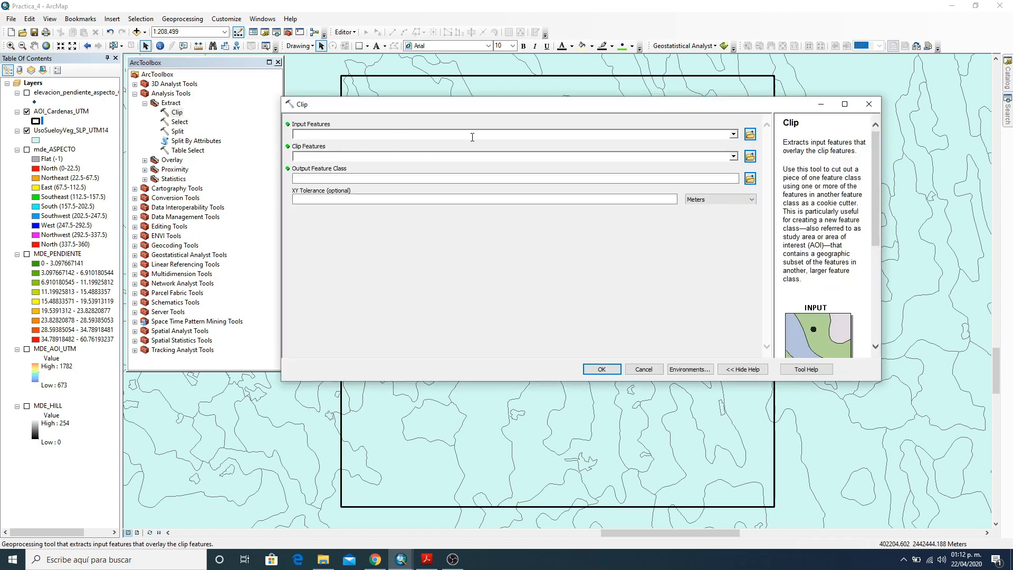
pyautogui.click(734, 135)
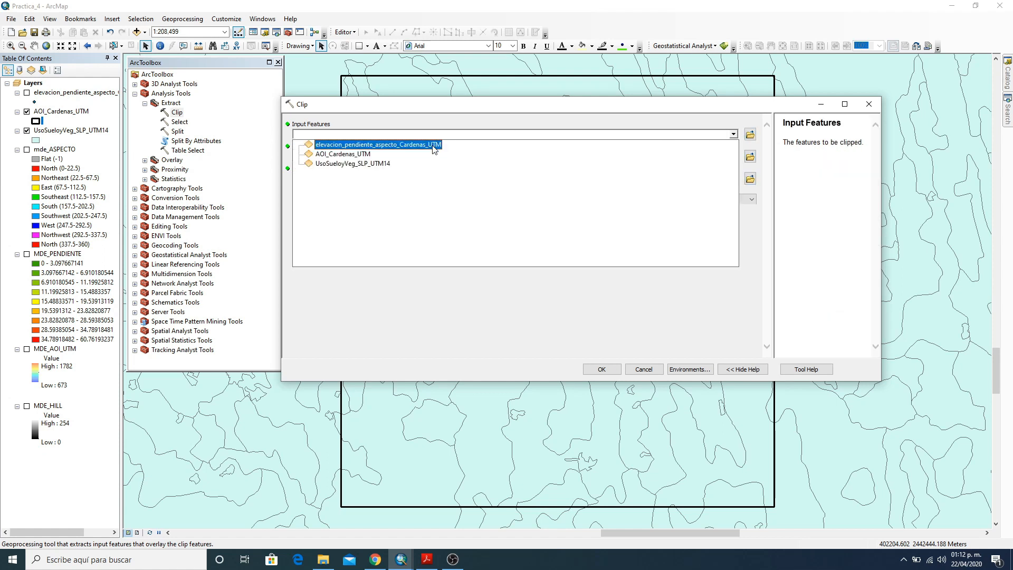
pyautogui.click(368, 167)
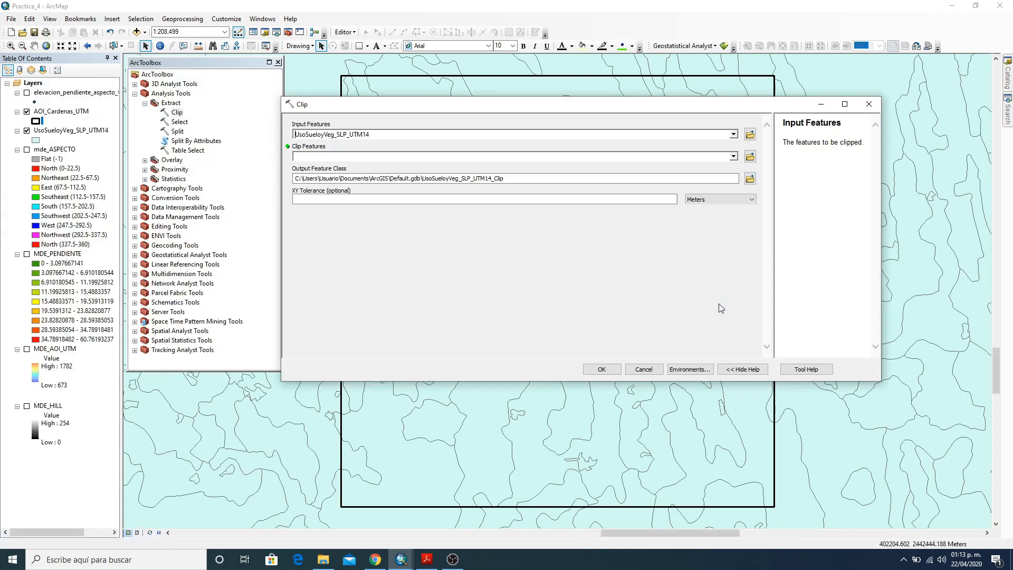
pyautogui.click(734, 156)
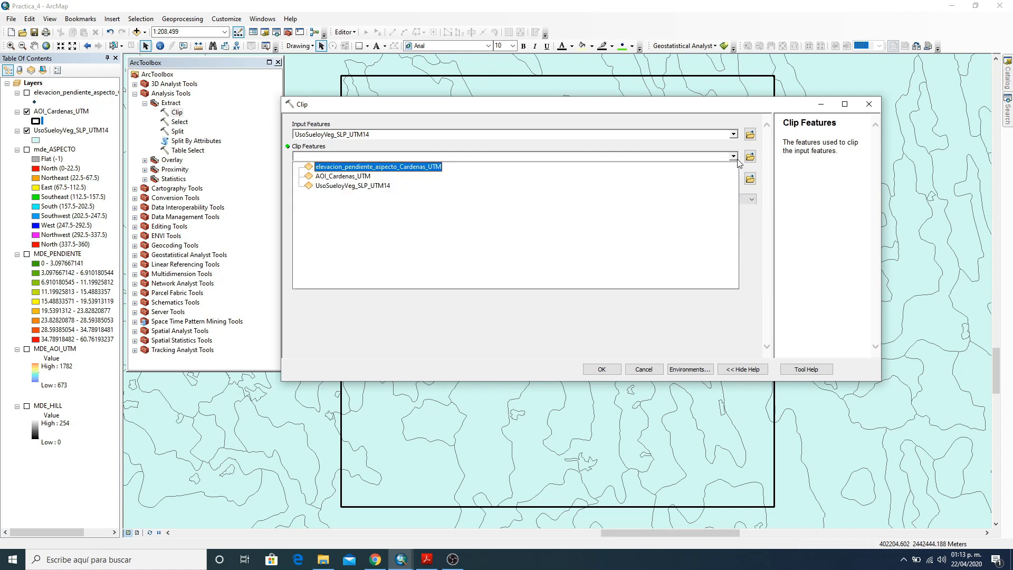
pyautogui.click(348, 177)
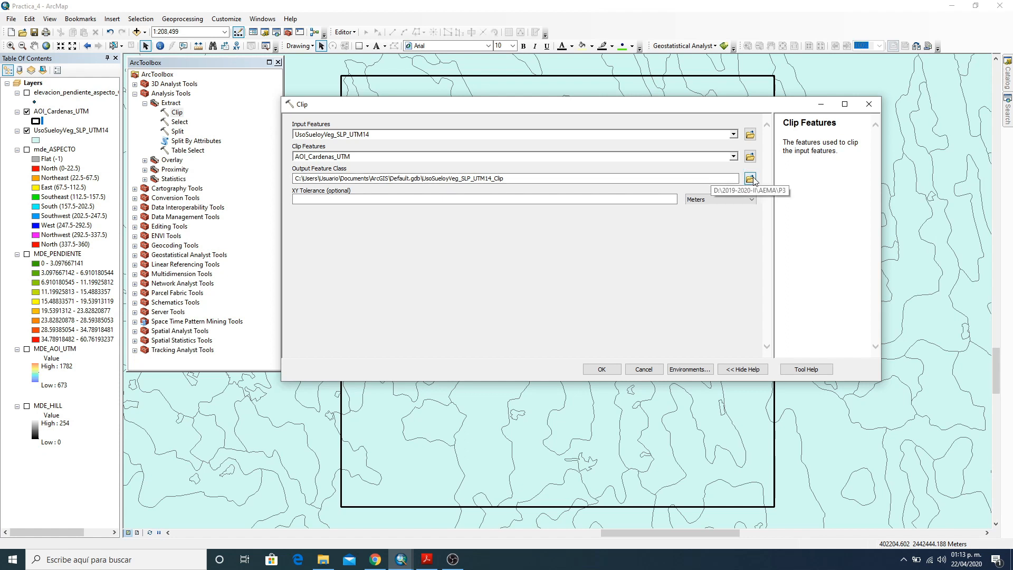
# - Set the clip output to a feature class named UsoSueloyVeg_Cardenas_UTM in the D:\2019-2020-II\IDE\P4 folder
pyautogui.click(750, 179)
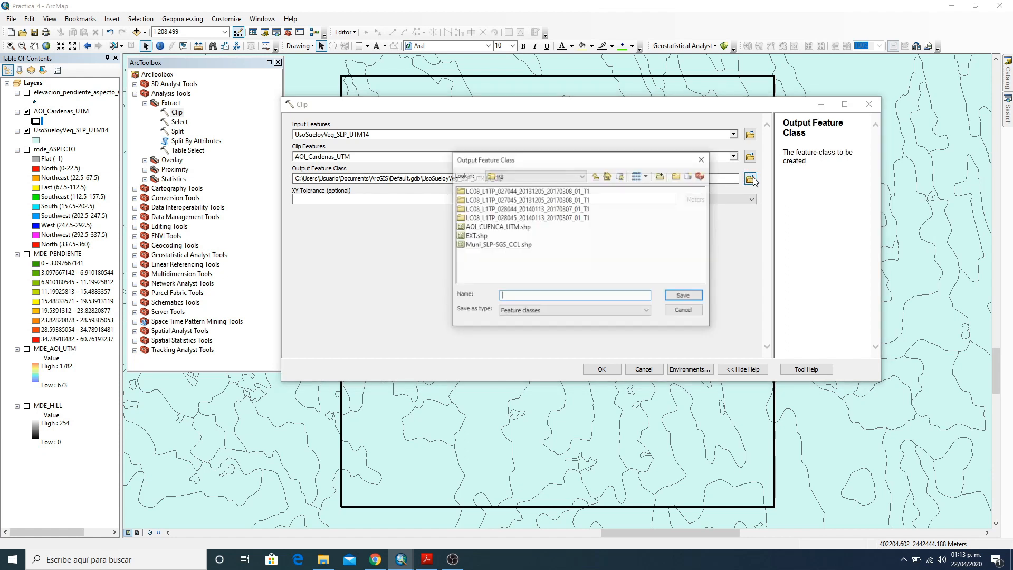
pyautogui.click(583, 176)
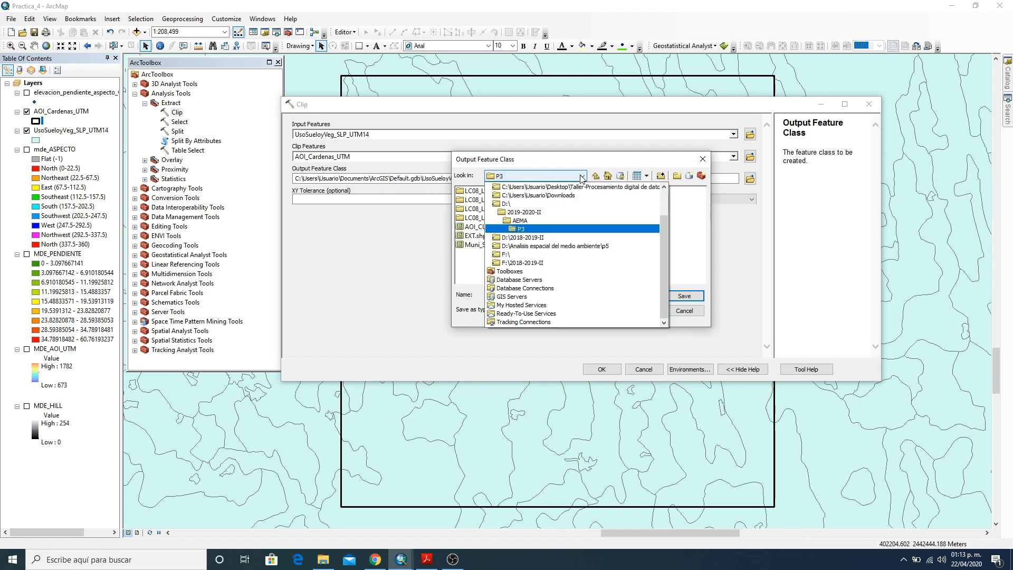
pyautogui.click(527, 212)
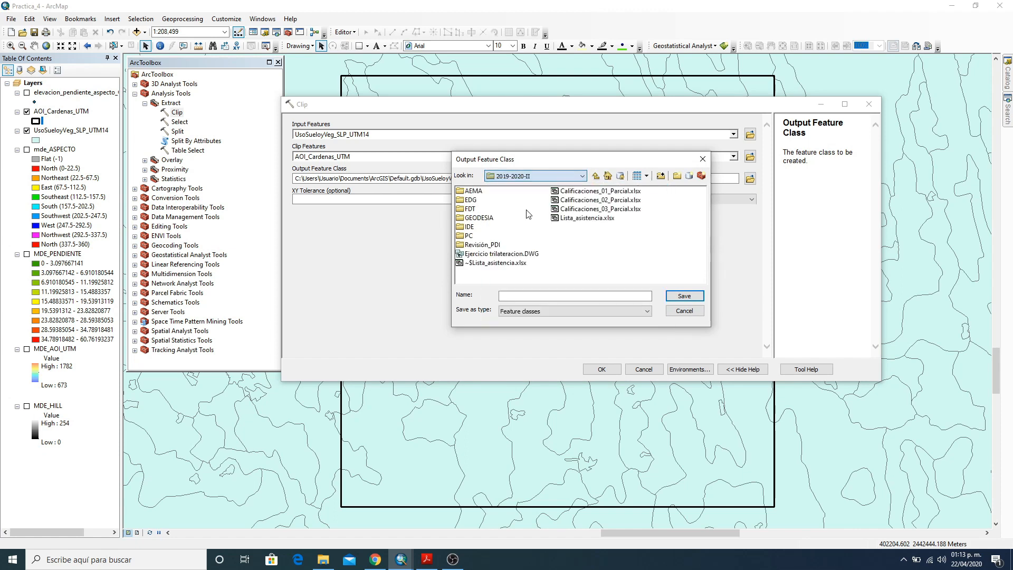
pyautogui.doubleClick(472, 231)
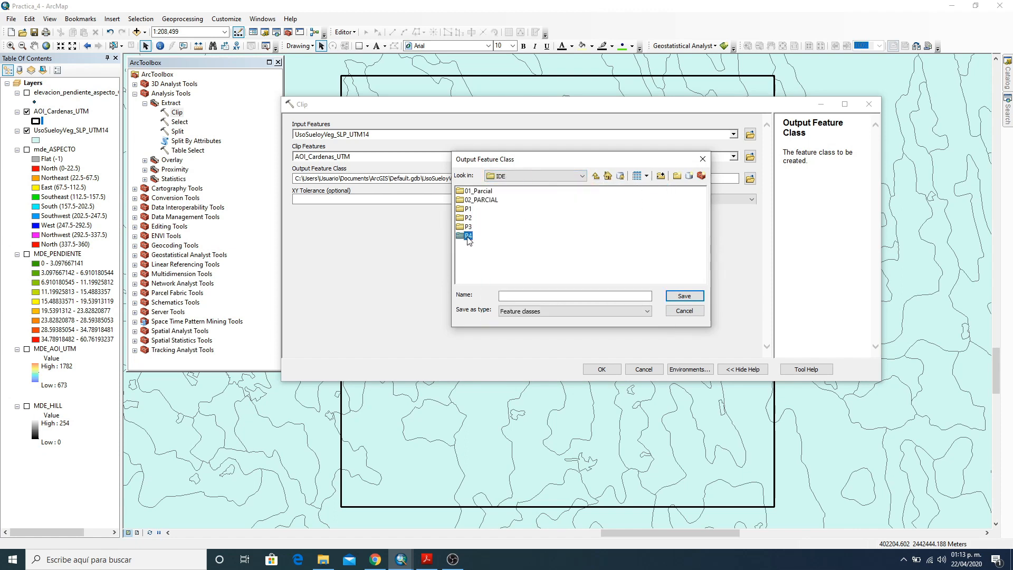
pyautogui.doubleClick(468, 236)
pyautogui.click(534, 294)
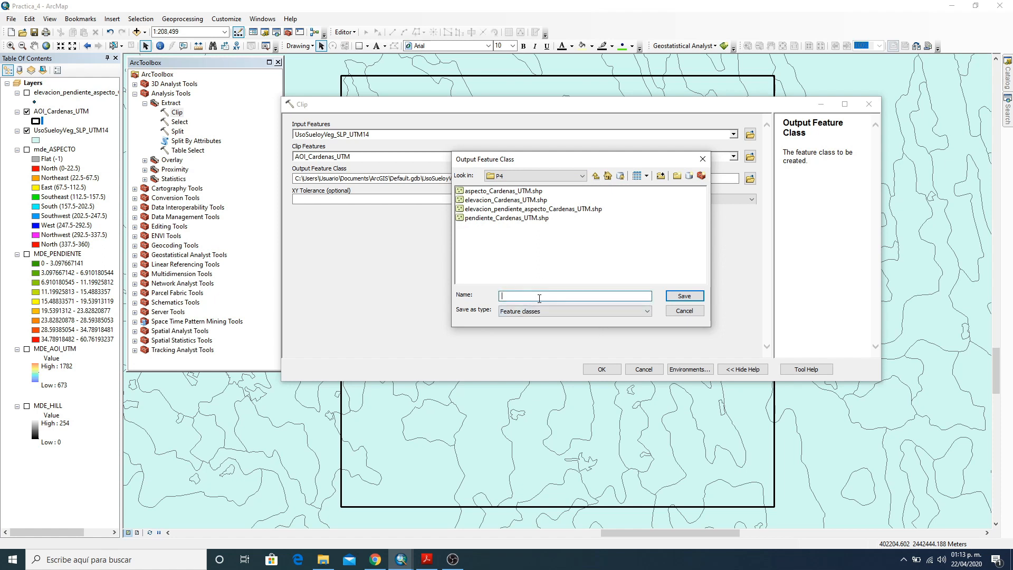
pyautogui.write('UsoSu')
pyautogui.write('eloyVeg_Cardenas_UTM')
pyautogui.click(685, 296)
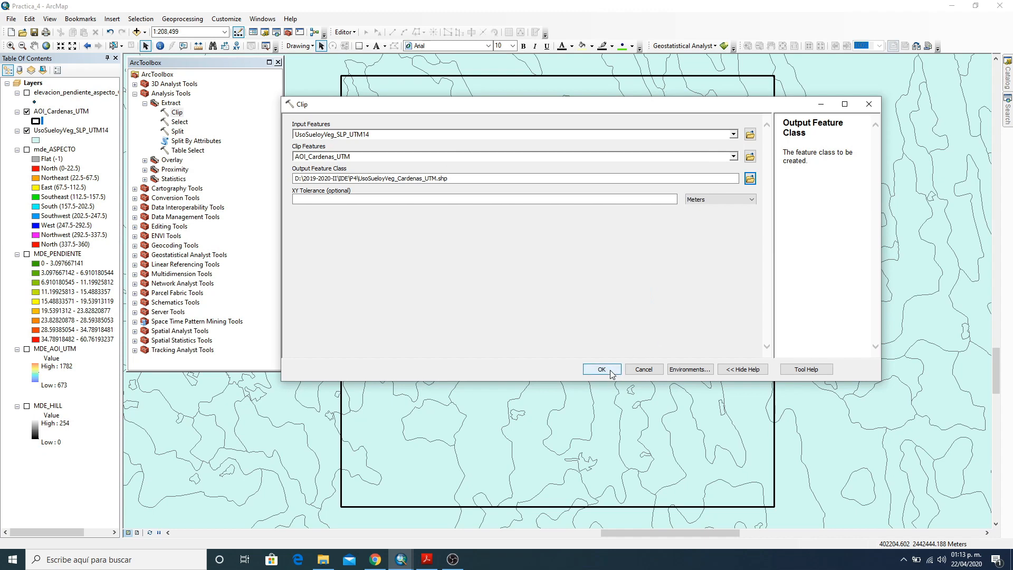
# - Run the clip and remove the original UsoSueloyVeg_SLP_UTM14 layer from the map
pyautogui.click(601, 369)
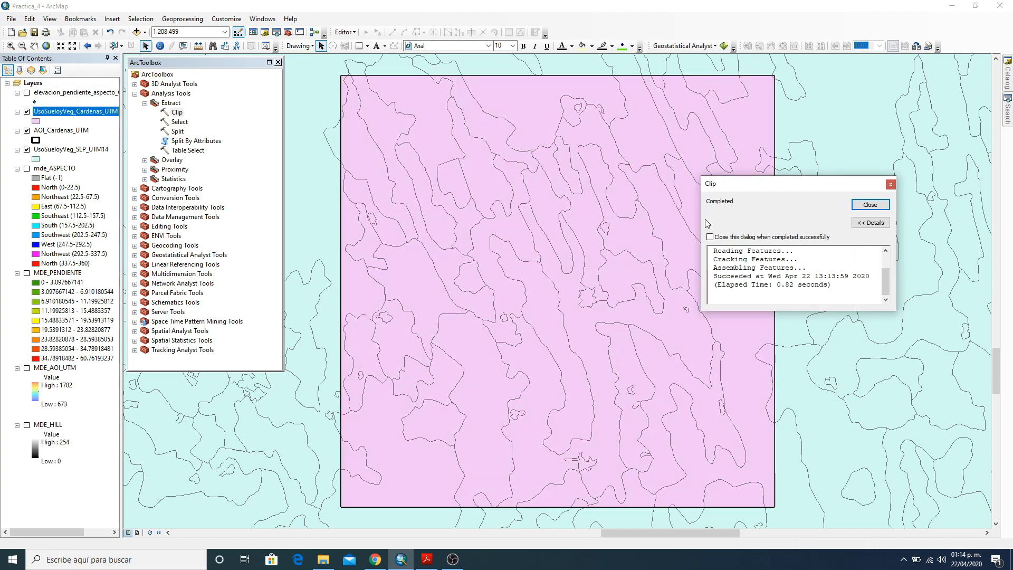
pyautogui.click(871, 204)
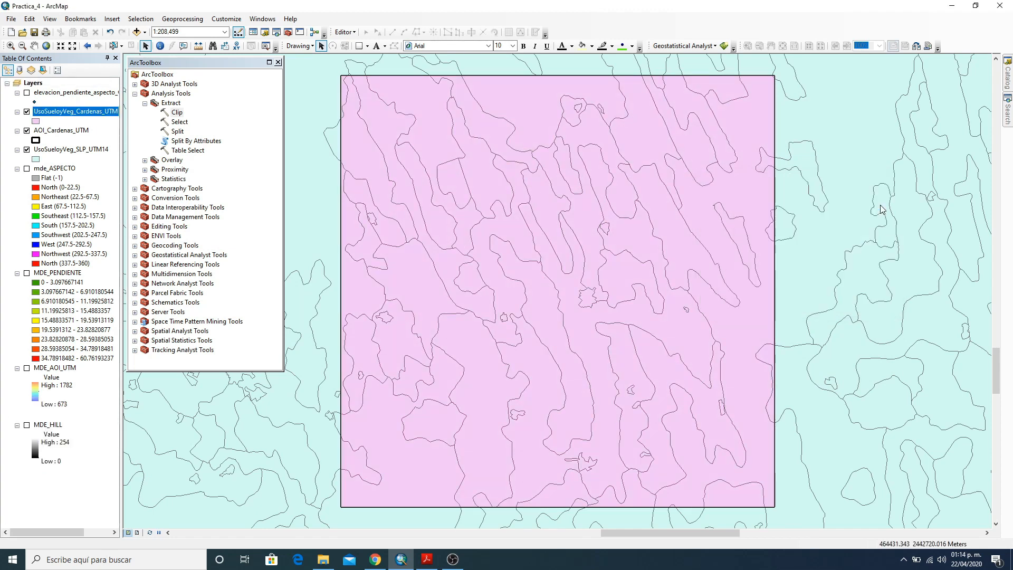
pyautogui.rightClick(61, 151)
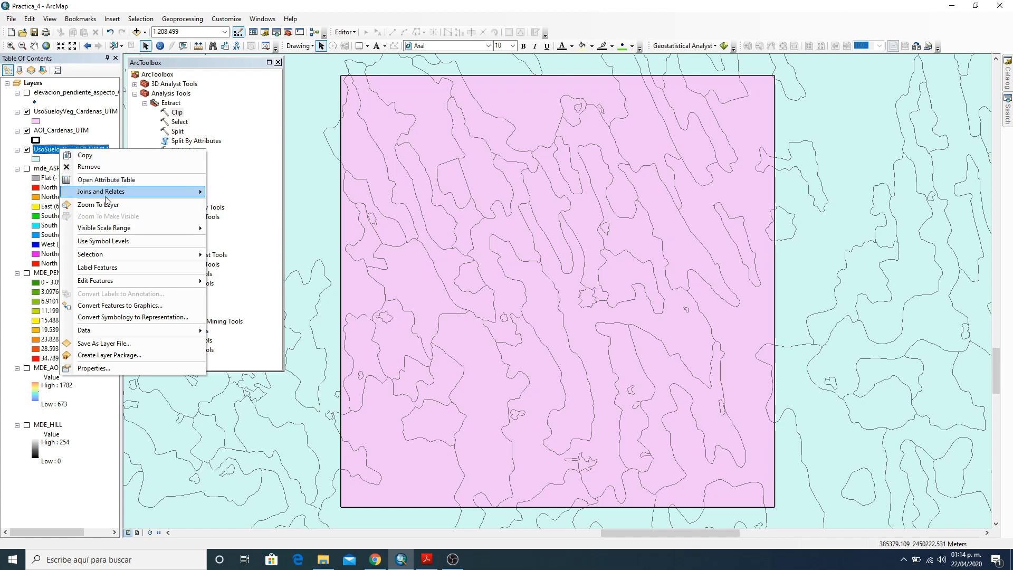
pyautogui.click(104, 168)
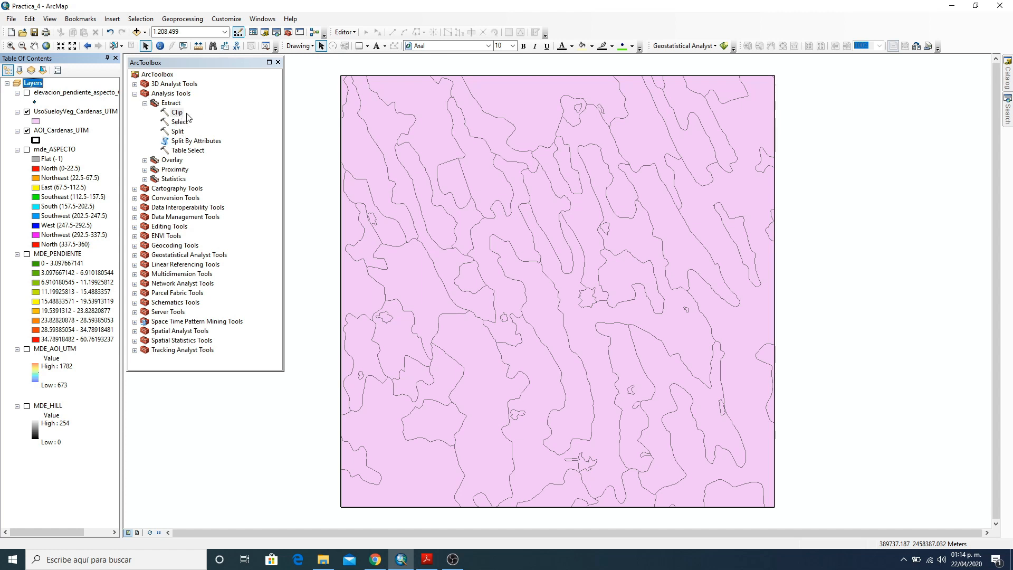
# - Set up the Intersect overlay tool with elevacion_pendiente_aspecto_Cardenas_UTM and UsoSueloyVeg_Cardenas_UTM as input features
pyautogui.click(145, 104)
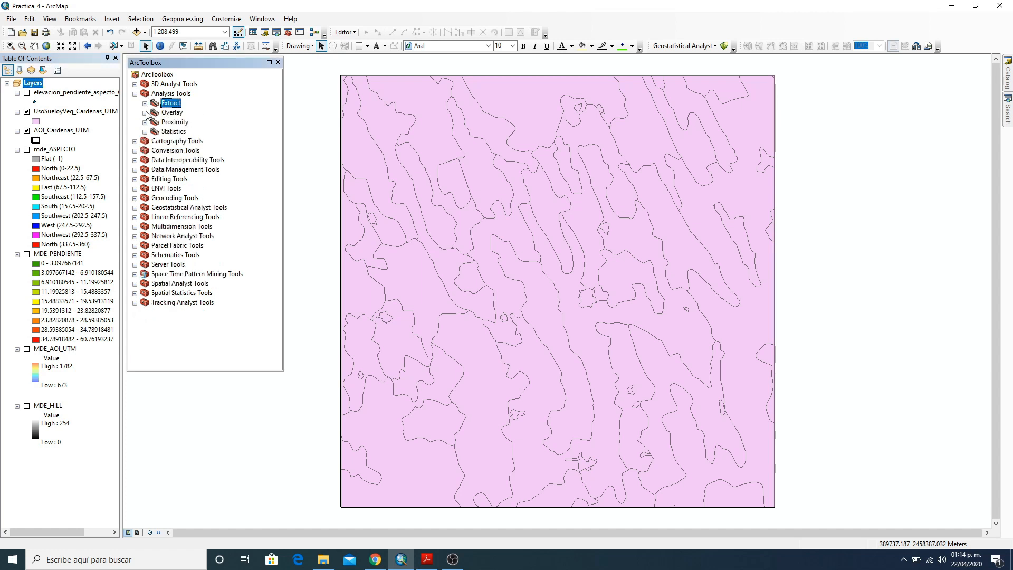
pyautogui.click(145, 114)
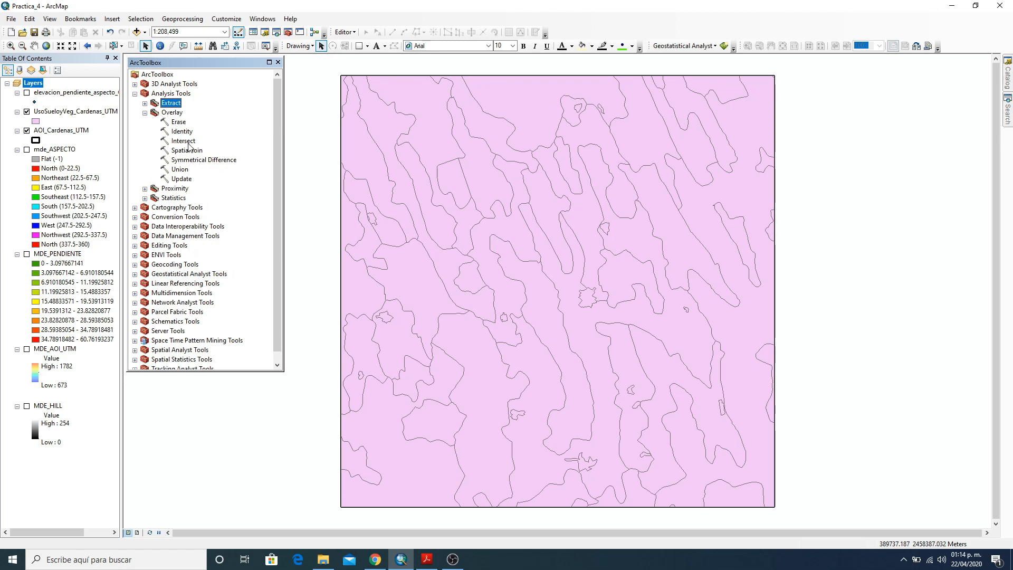
pyautogui.doubleClick(185, 142)
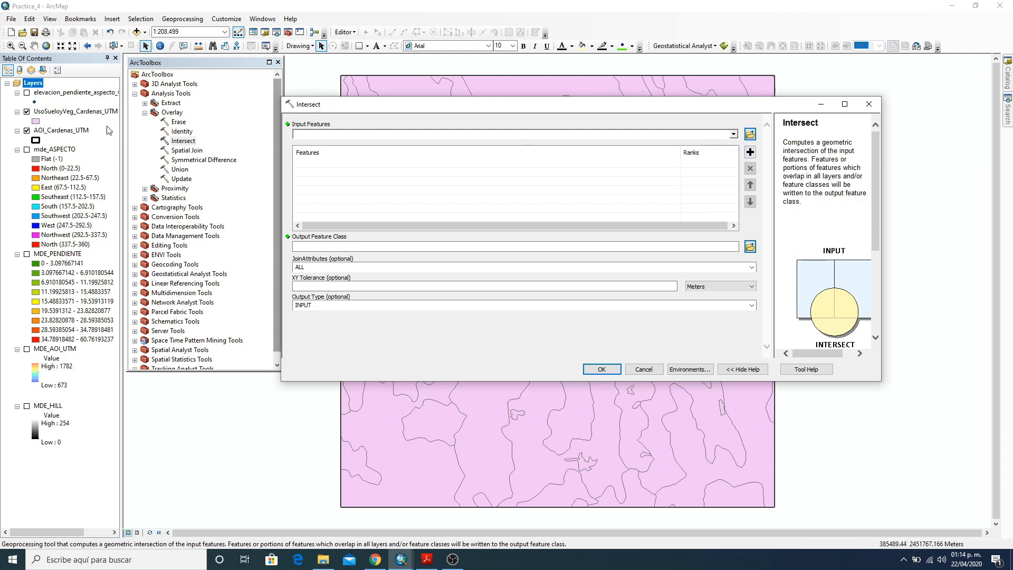
pyautogui.click(735, 135)
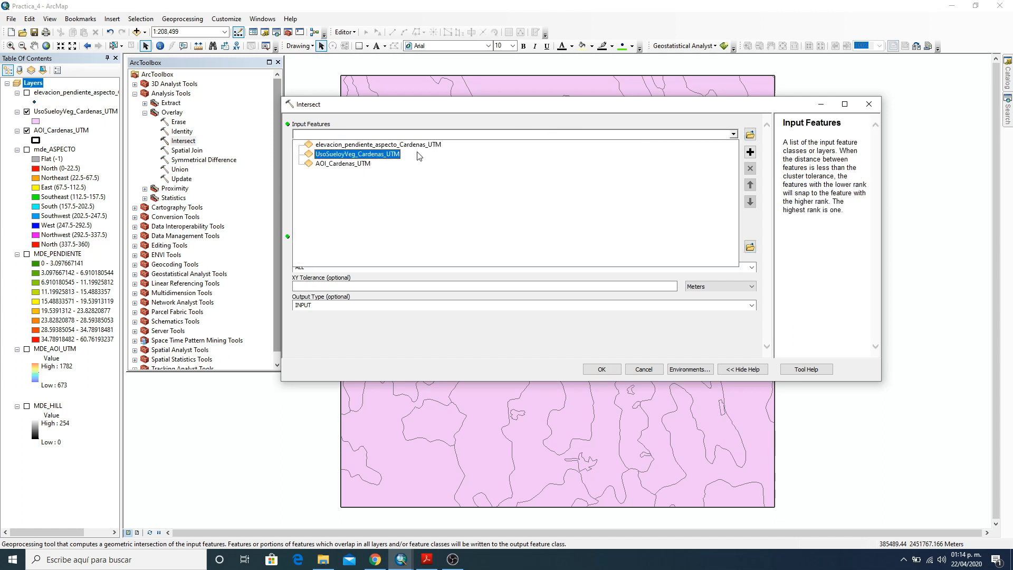
pyautogui.click(380, 145)
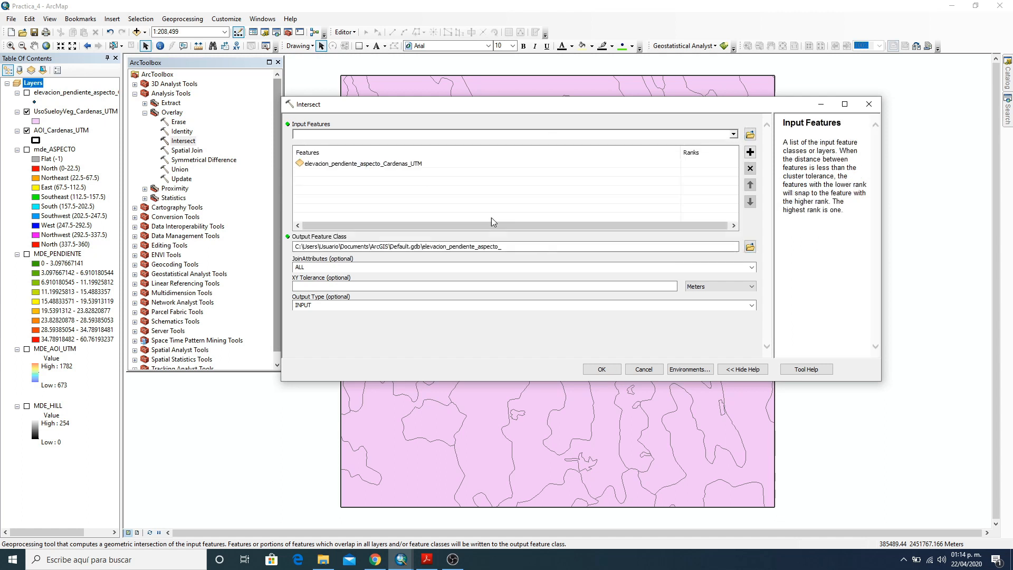
pyautogui.click(734, 135)
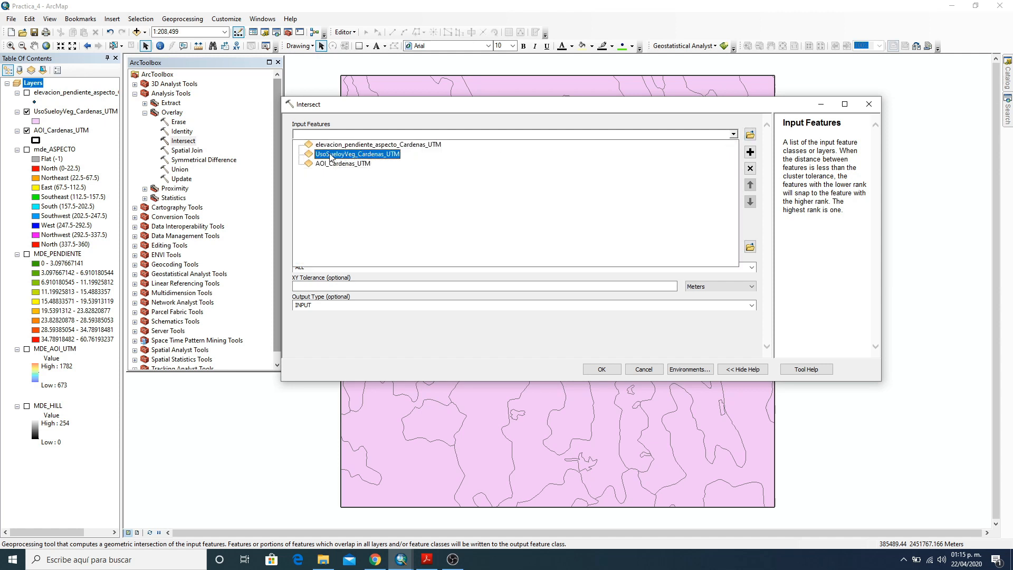
pyautogui.click(373, 154)
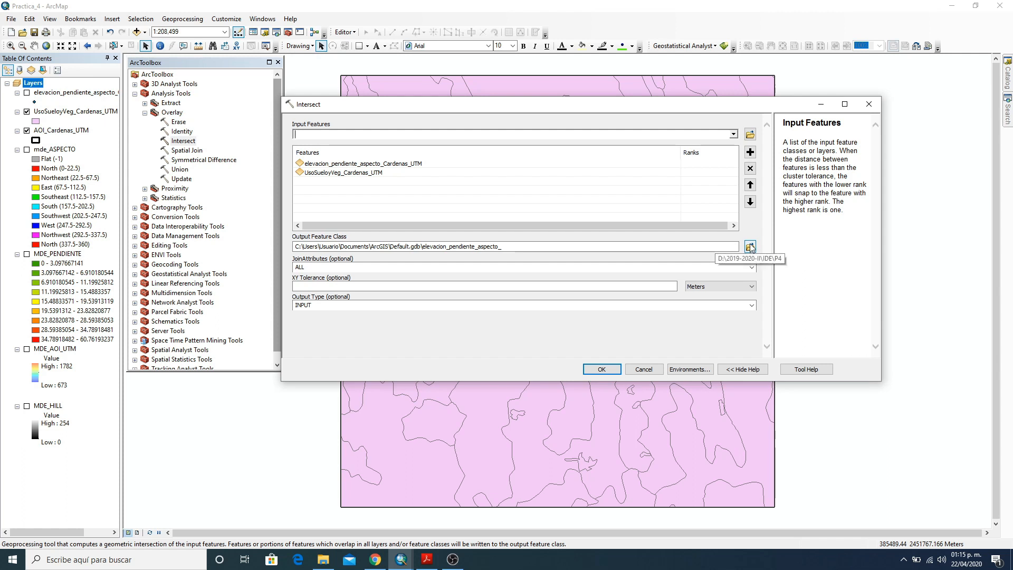
# - Name the intersect output elevacion_pendiente_aspecto_UsoSueloyVeg_Cardenas_UTM.shp in the P4 folder and run the tool
pyautogui.click(750, 247)
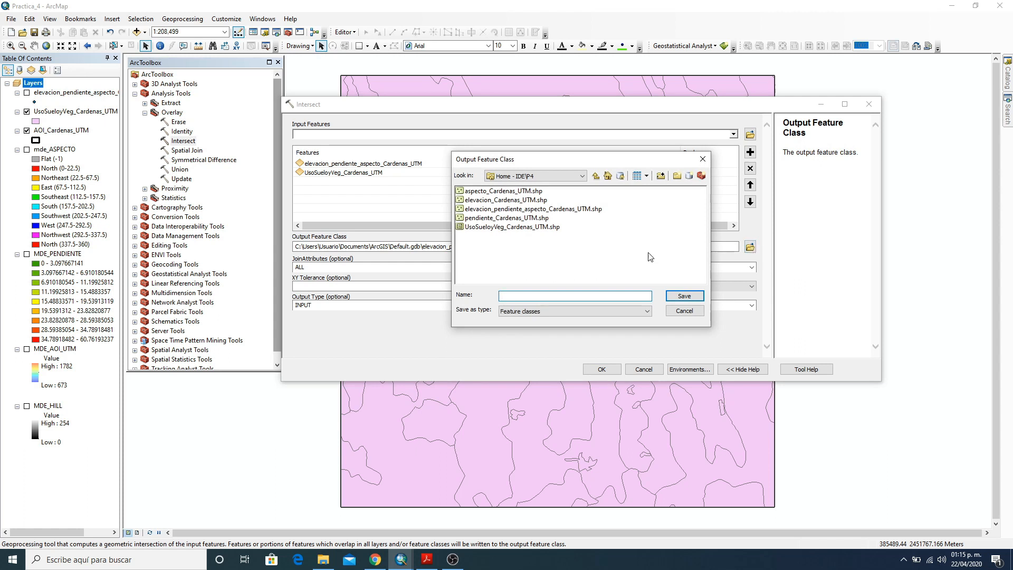
pyautogui.click(537, 209)
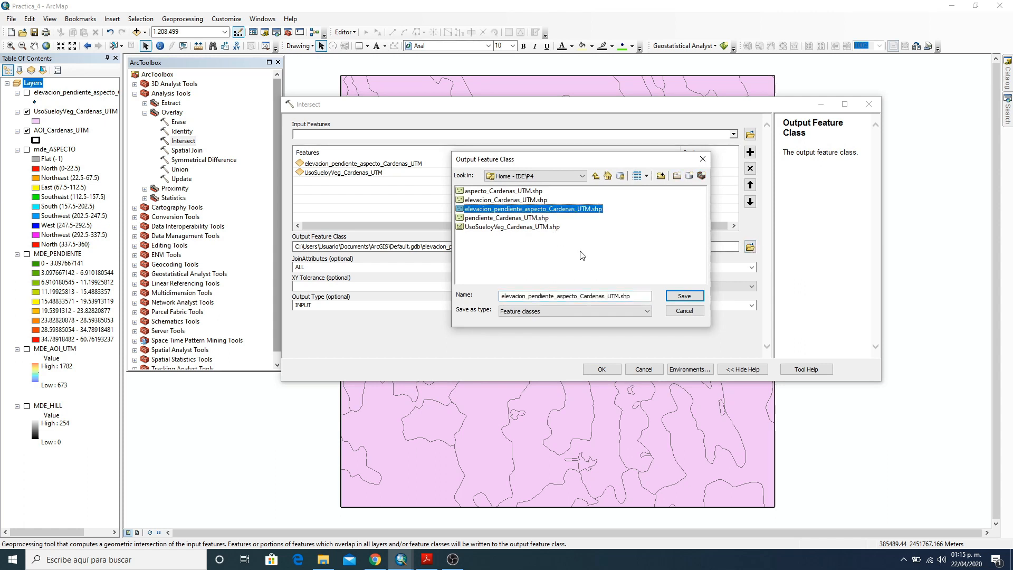
pyautogui.click(577, 296)
pyautogui.write('_Uso')
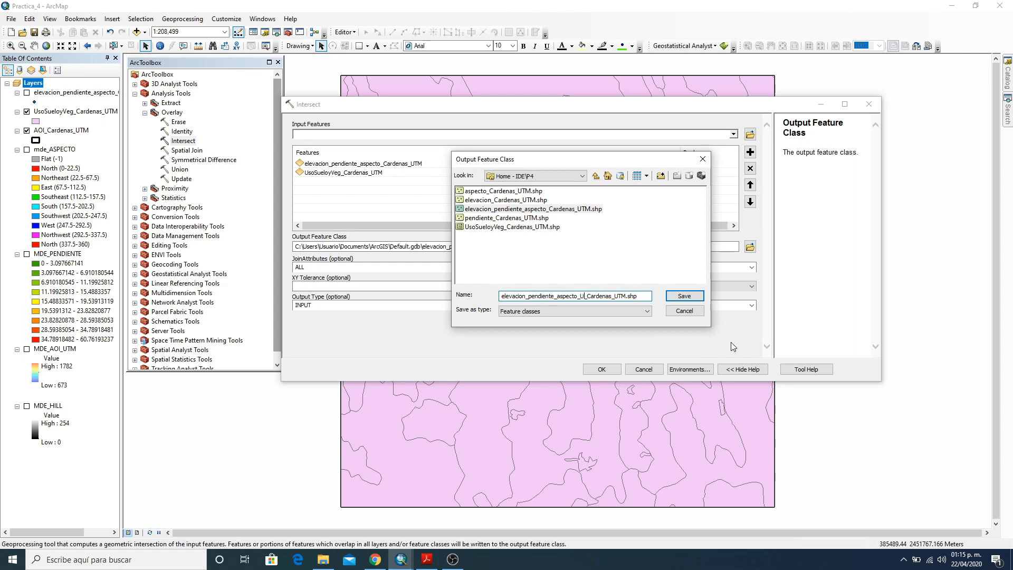
pyautogui.write('SueloyVeg')
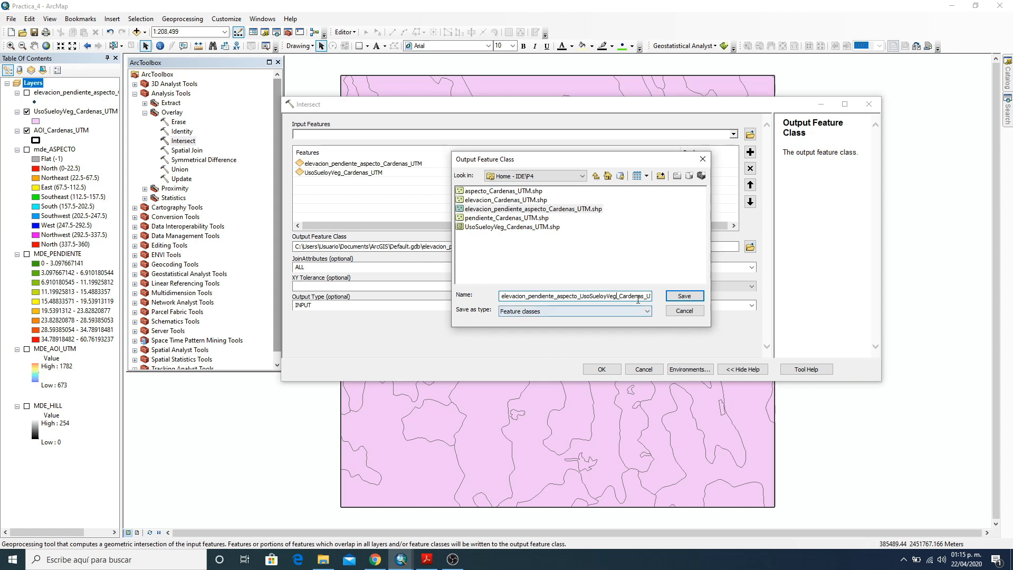
pyautogui.press('End')
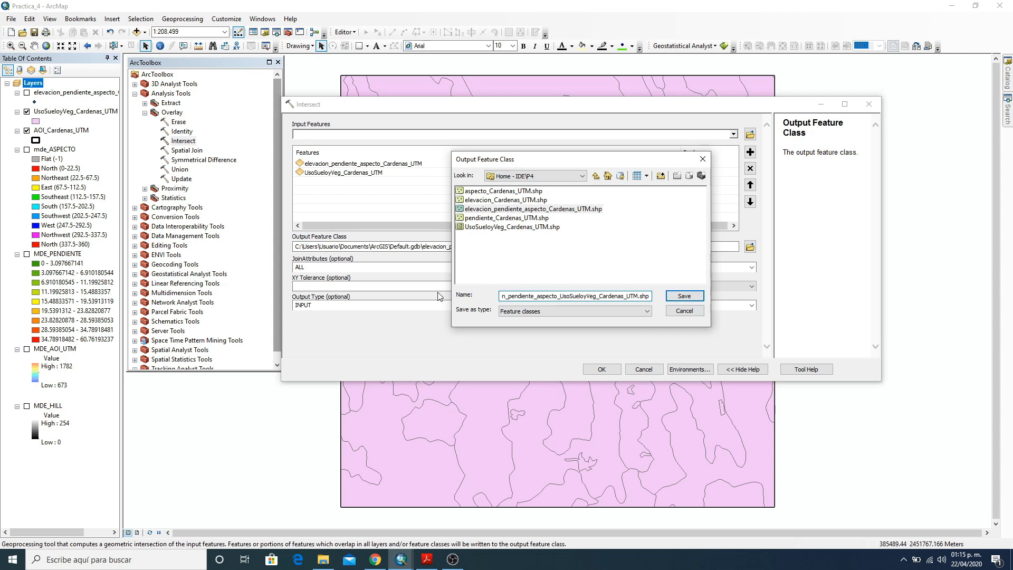
pyautogui.click(684, 301)
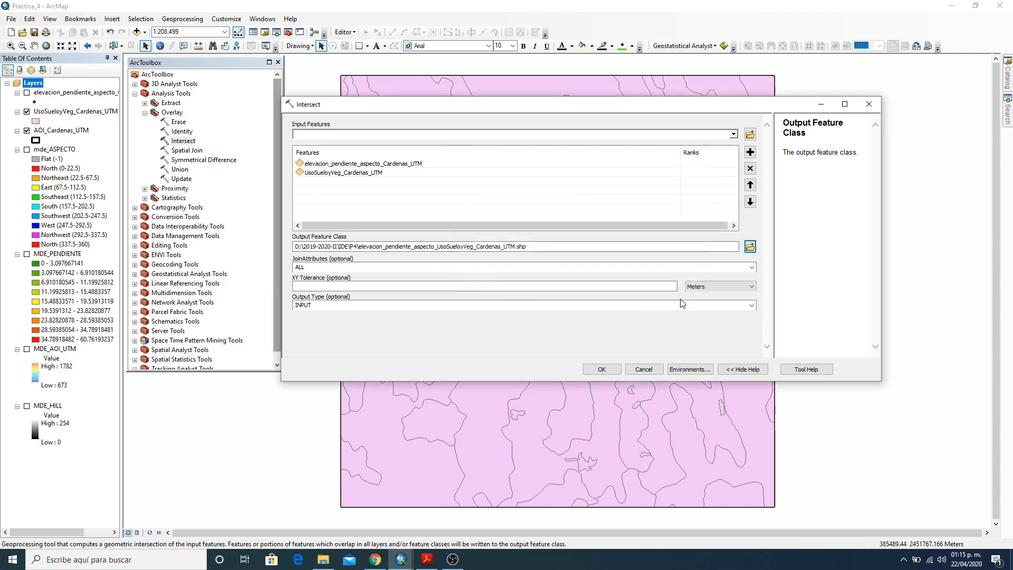
pyautogui.click(602, 369)
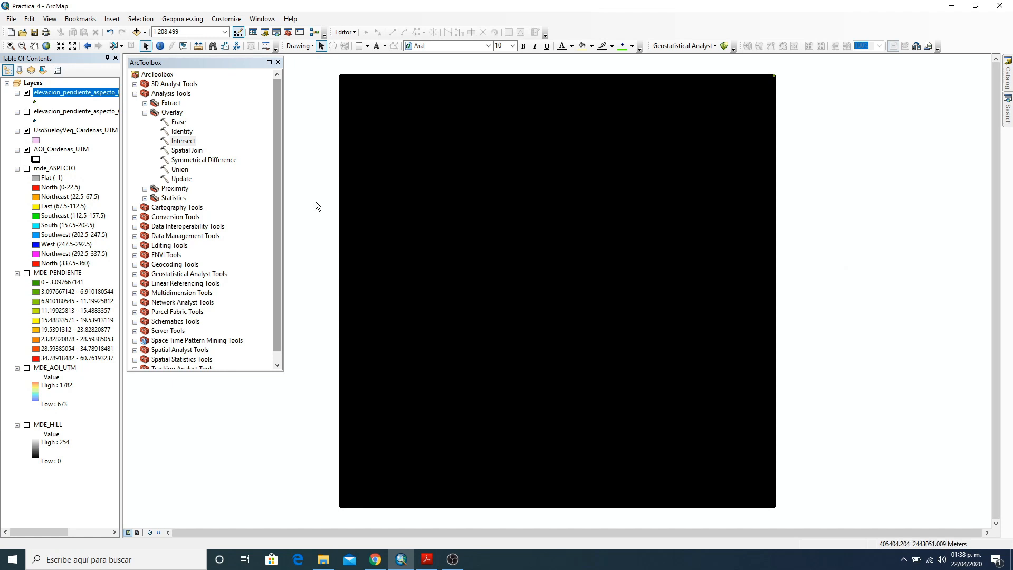
# - Examine the Elevacion, Pendiente, Clas_pen, Aspecto and Clas_asp fields in the intersected layer's attribute table
pyautogui.rightClick(71, 95)
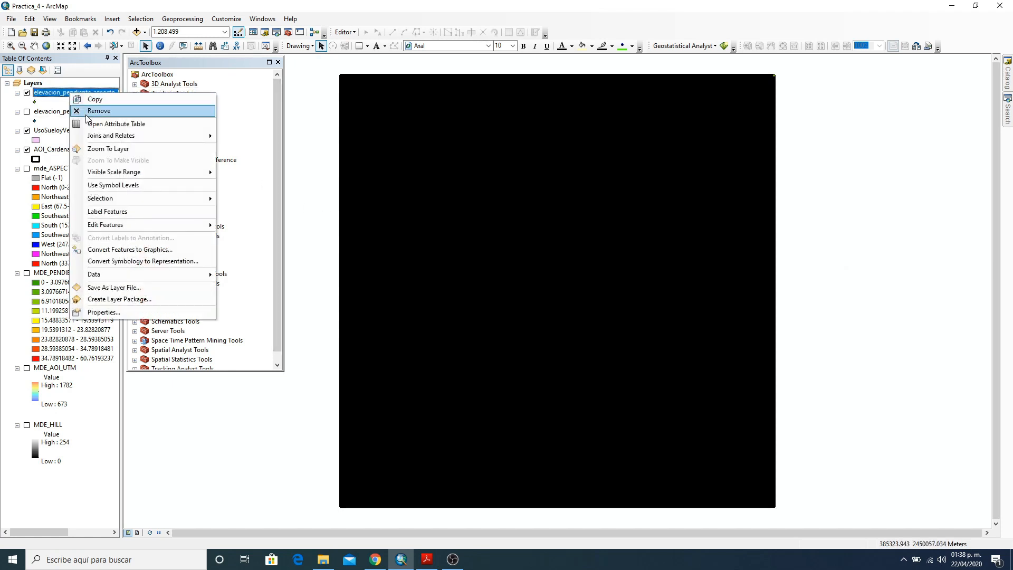
pyautogui.click(100, 121)
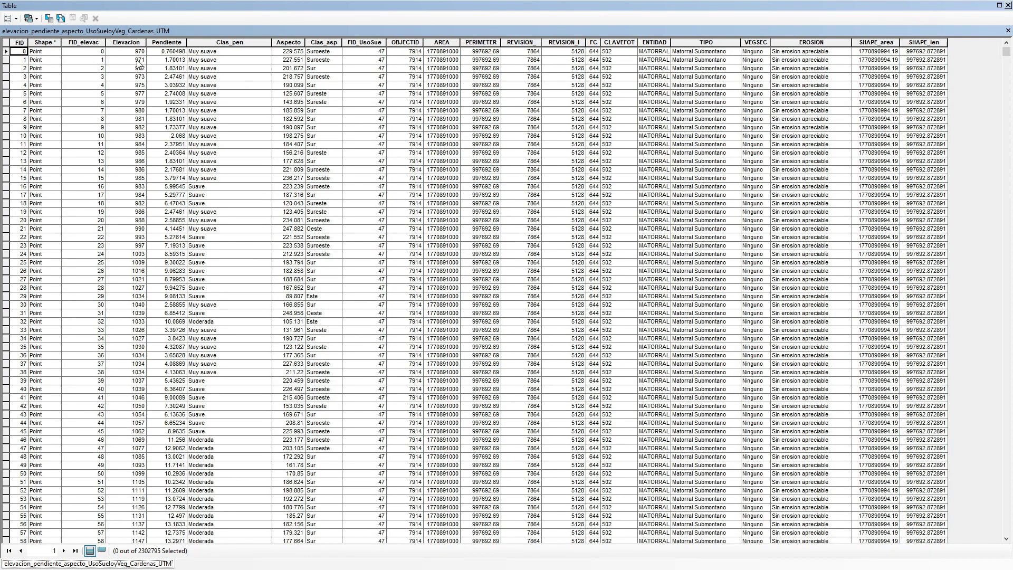
pyautogui.click(121, 45)
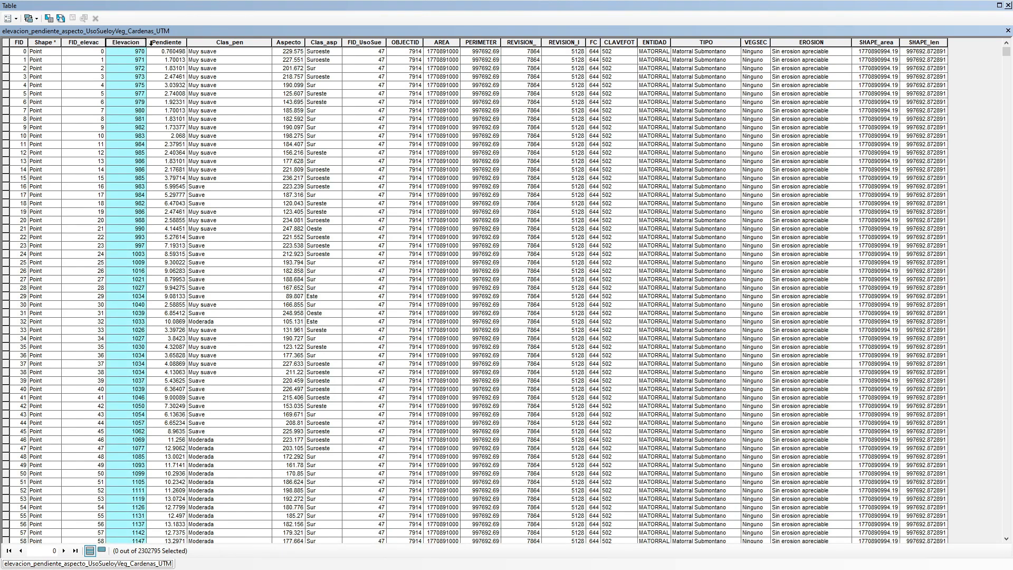
pyautogui.click(153, 42)
pyautogui.click(266, 44)
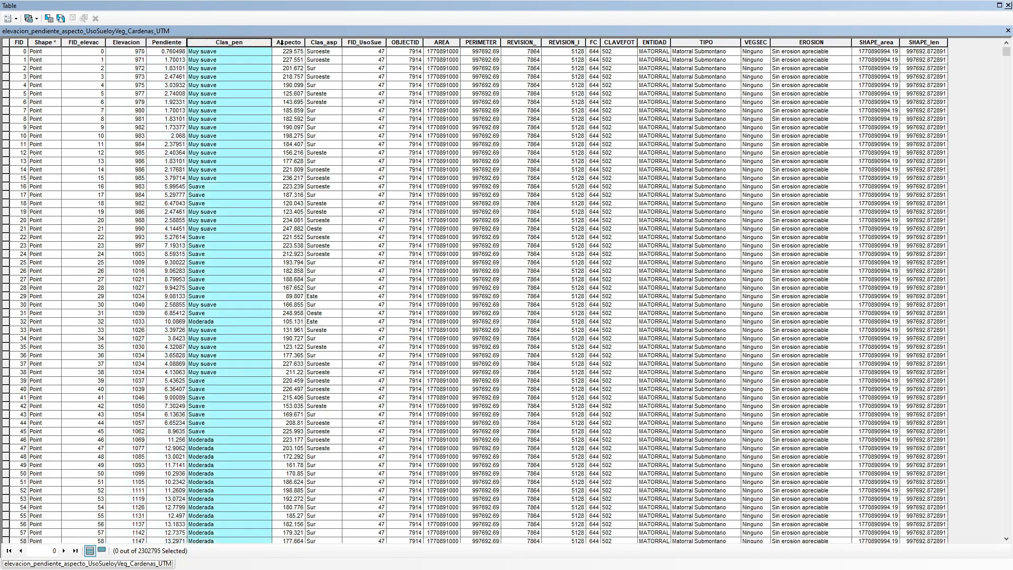
pyautogui.click(287, 43)
pyautogui.click(325, 44)
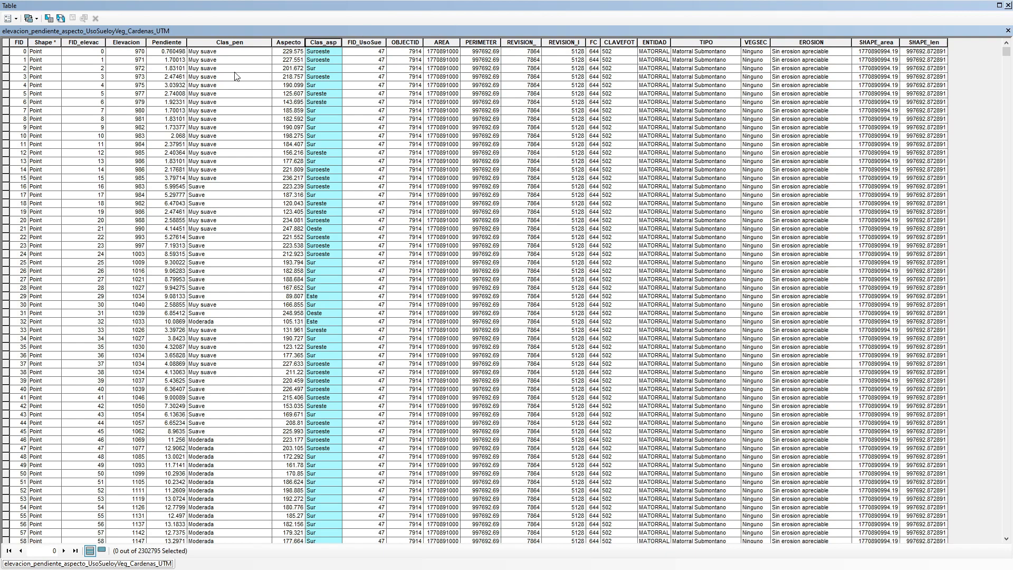
pyautogui.click(1008, 5)
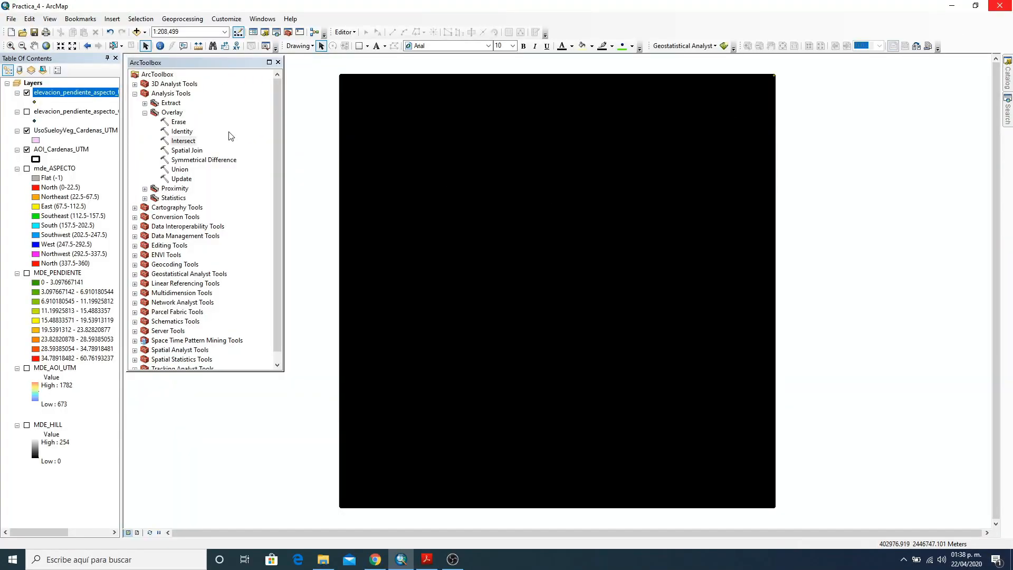
# - Set up the Delete Field tool with elevacion_pendiente_aspecto_UsoSueloyVeg_Cardenas_UTM as the input table
pyautogui.click(135, 94)
pyautogui.click(135, 132)
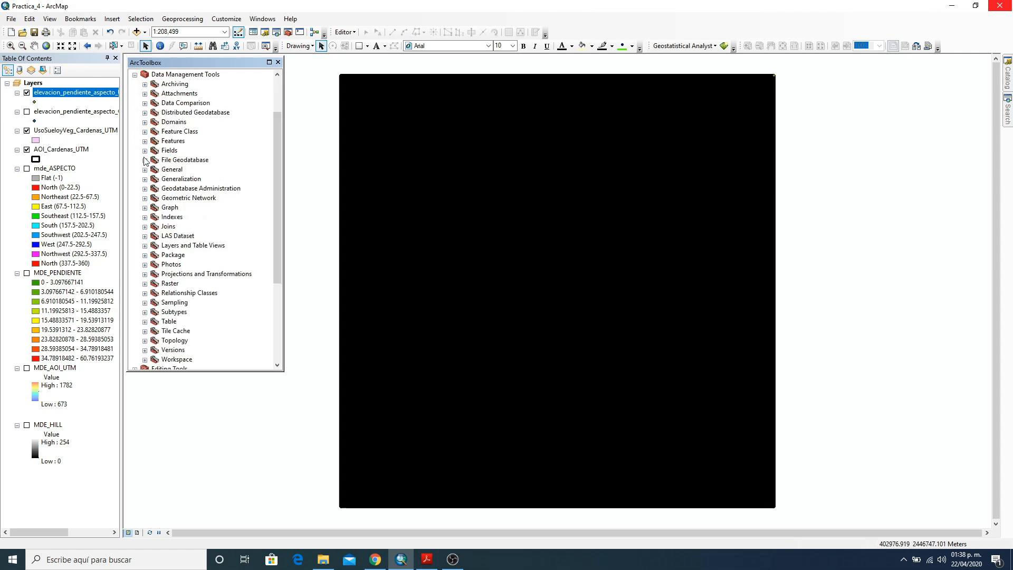
pyautogui.click(145, 151)
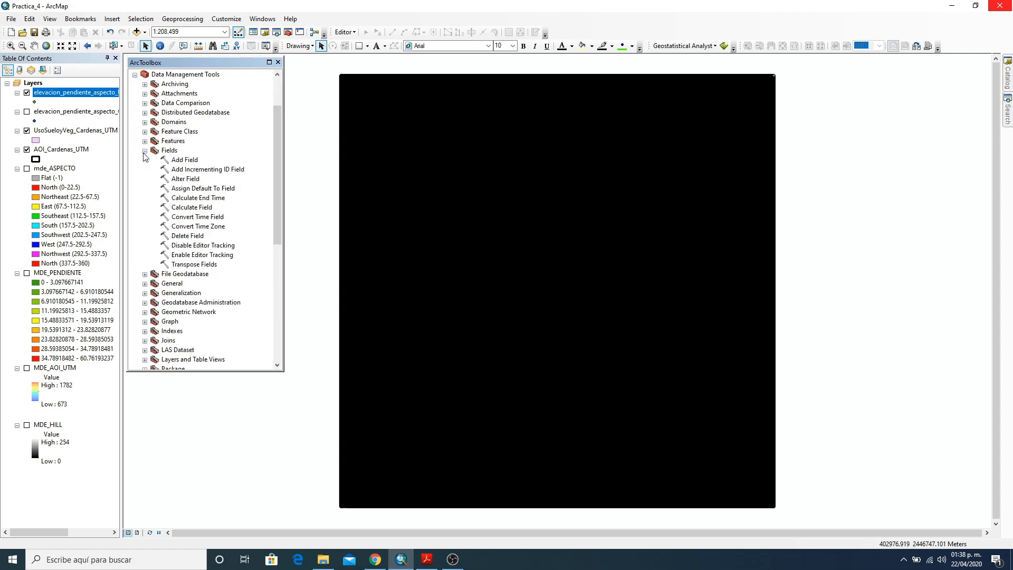
pyautogui.doubleClick(201, 236)
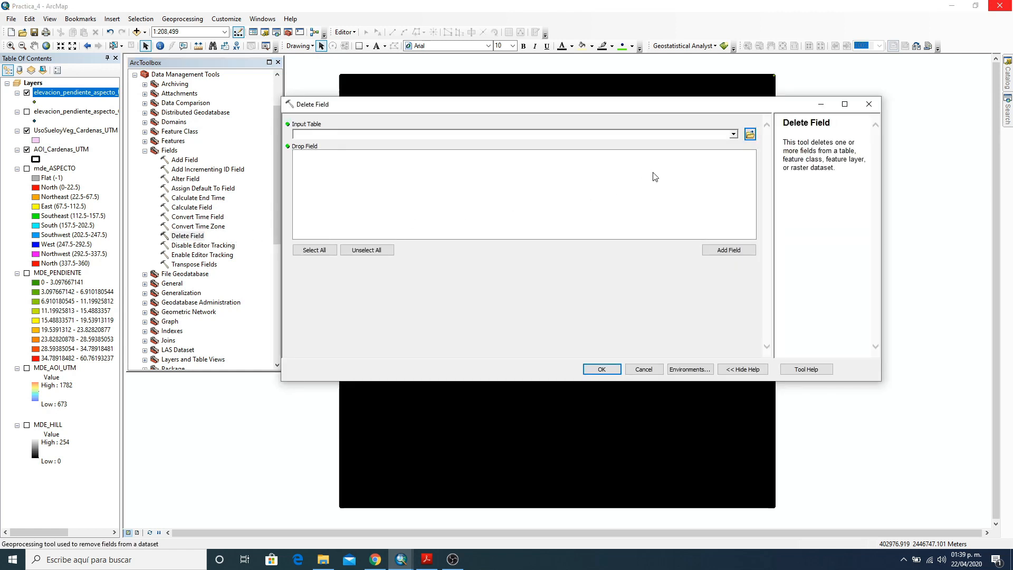
pyautogui.click(734, 135)
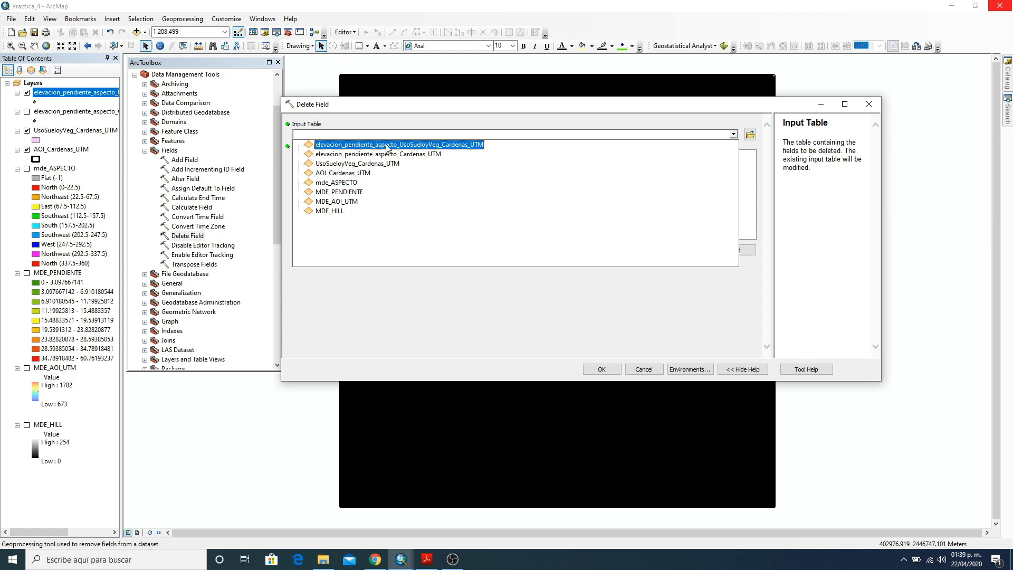
pyautogui.click(443, 145)
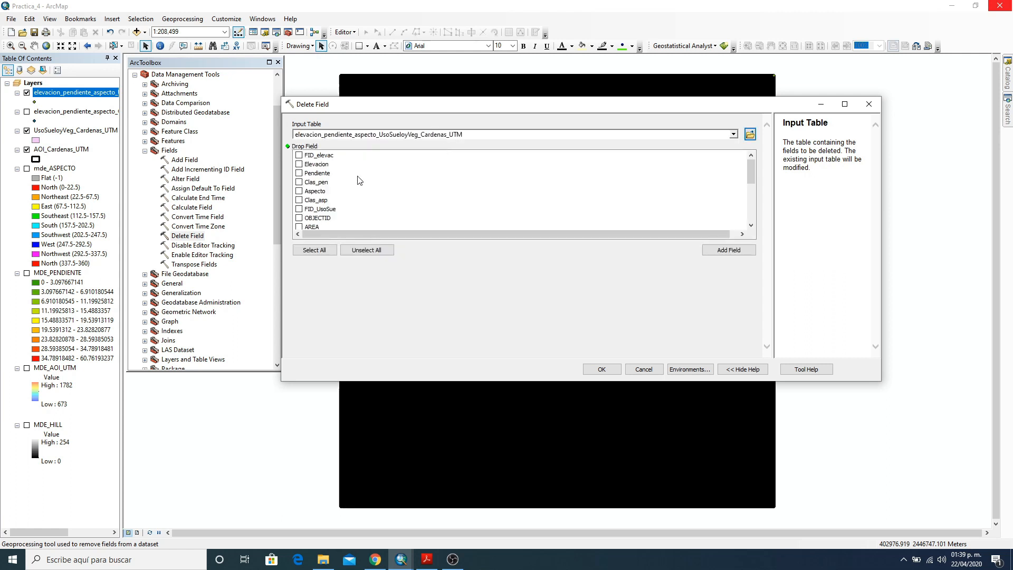
# - Delete every listed field except Elevacion, Pendiente, Clas_pen, Aspecto, Clas_asp, ENTIDAD, TIPO, VEGSEC and EROSION
pyautogui.click(322, 250)
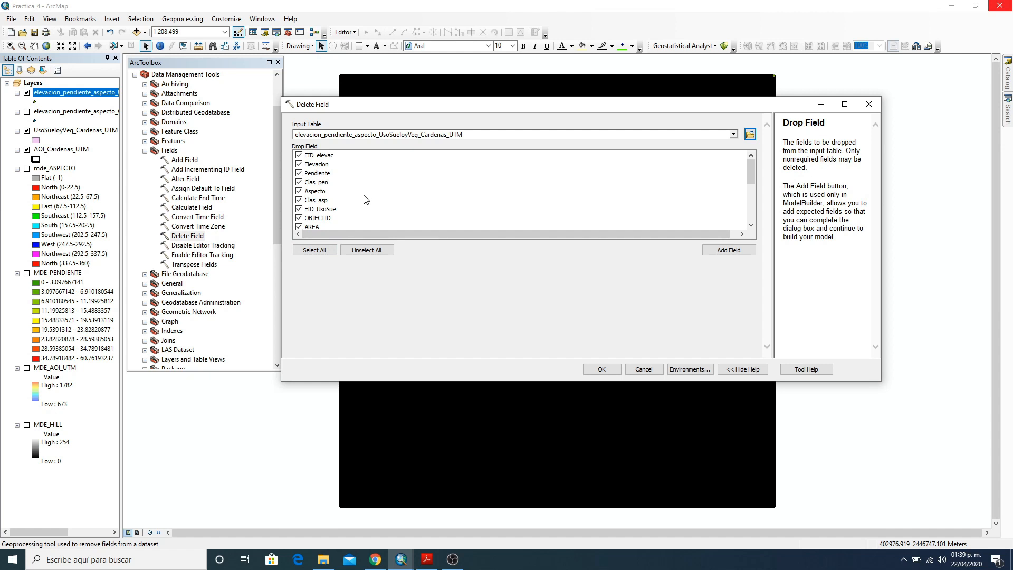
pyautogui.click(299, 182)
pyautogui.scroll(-1, 361, 199)
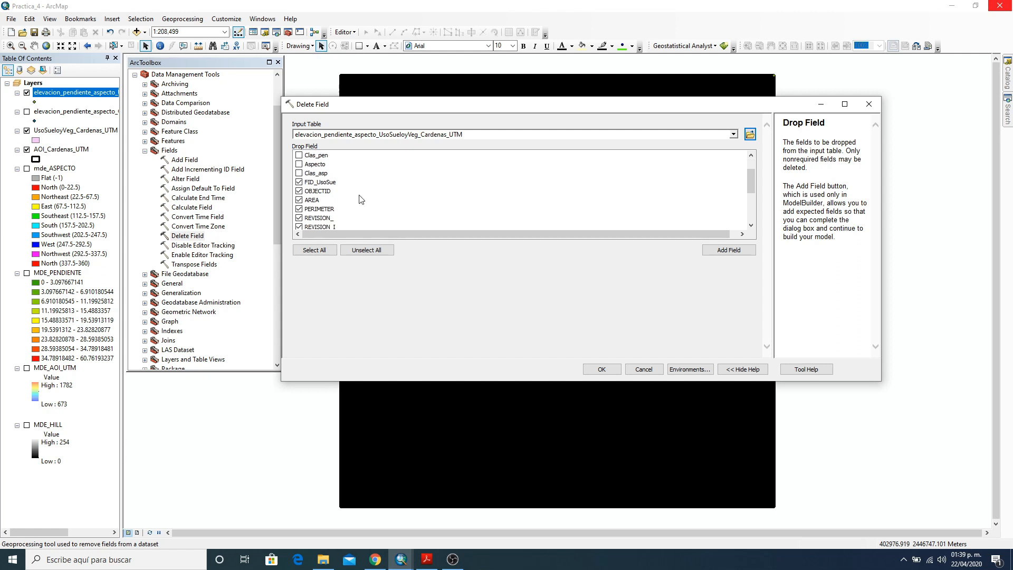
pyautogui.scroll(1, 352, 191)
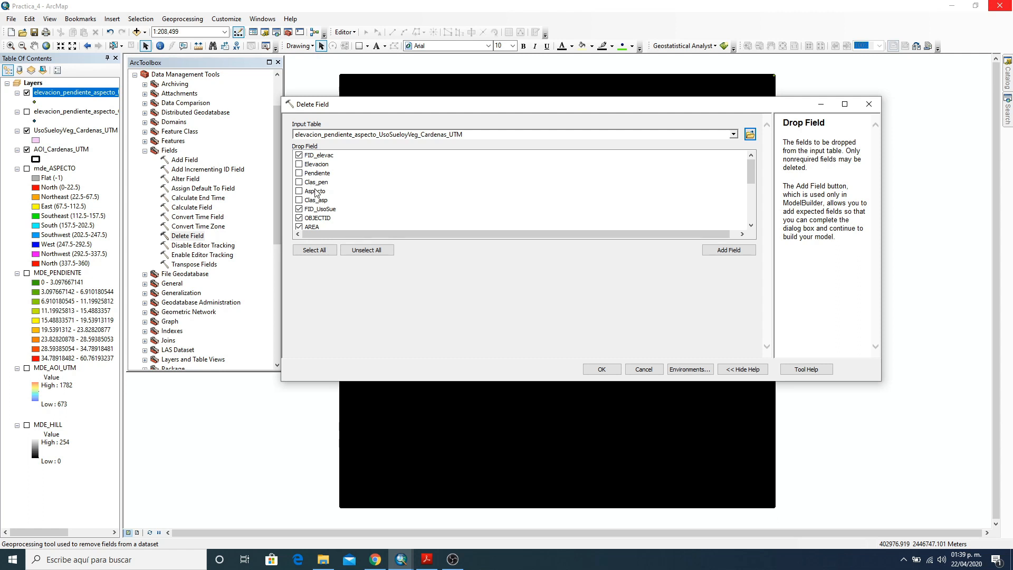
pyautogui.scroll(-2, 330, 190)
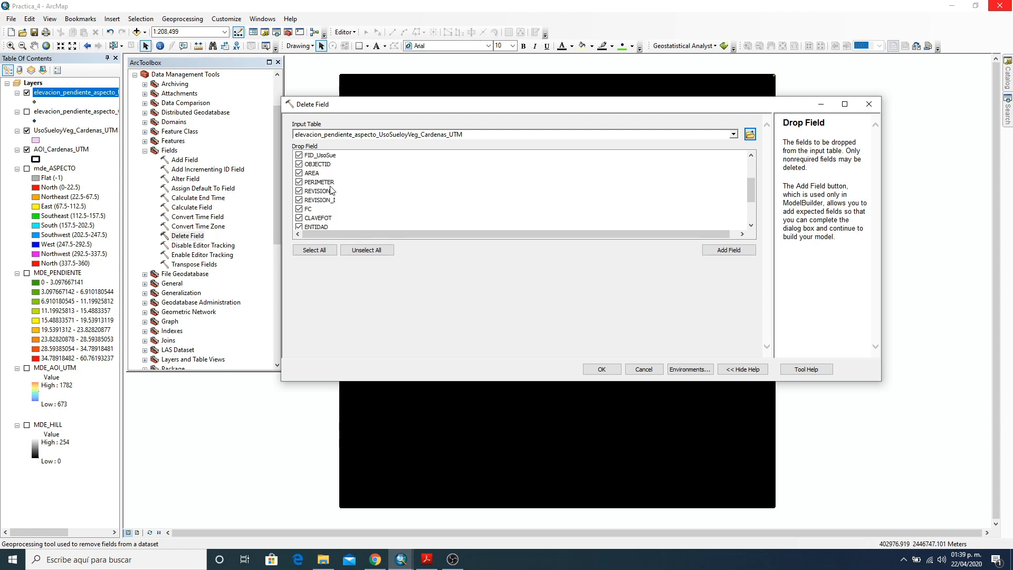
pyautogui.scroll(-3, 324, 185)
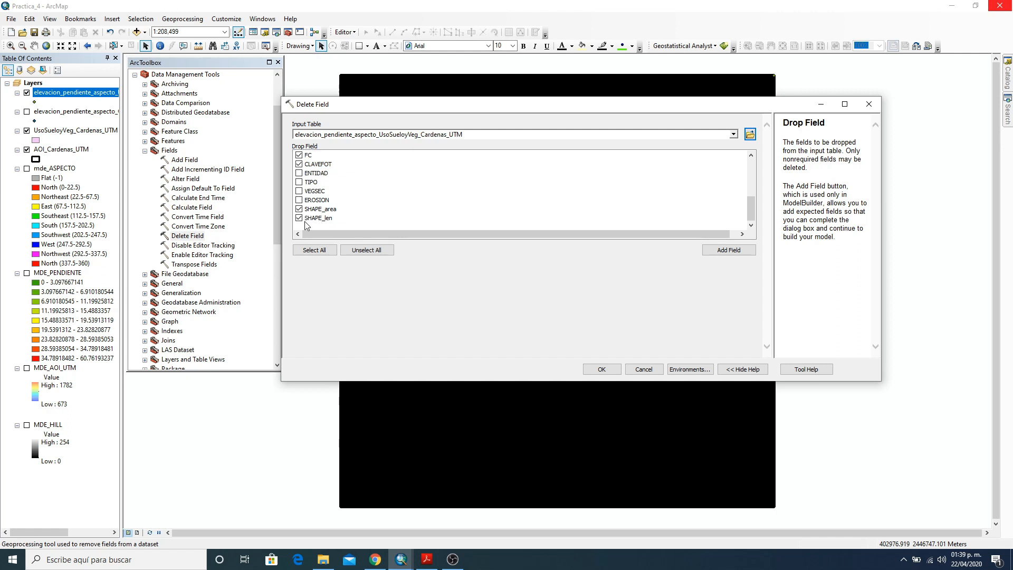
pyautogui.scroll(5, 343, 175)
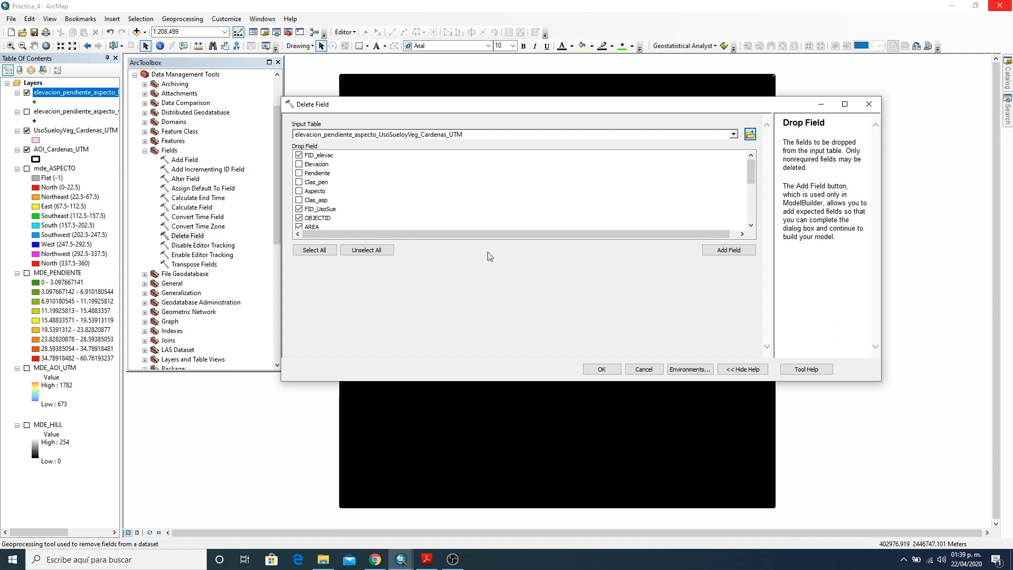
pyautogui.click(608, 370)
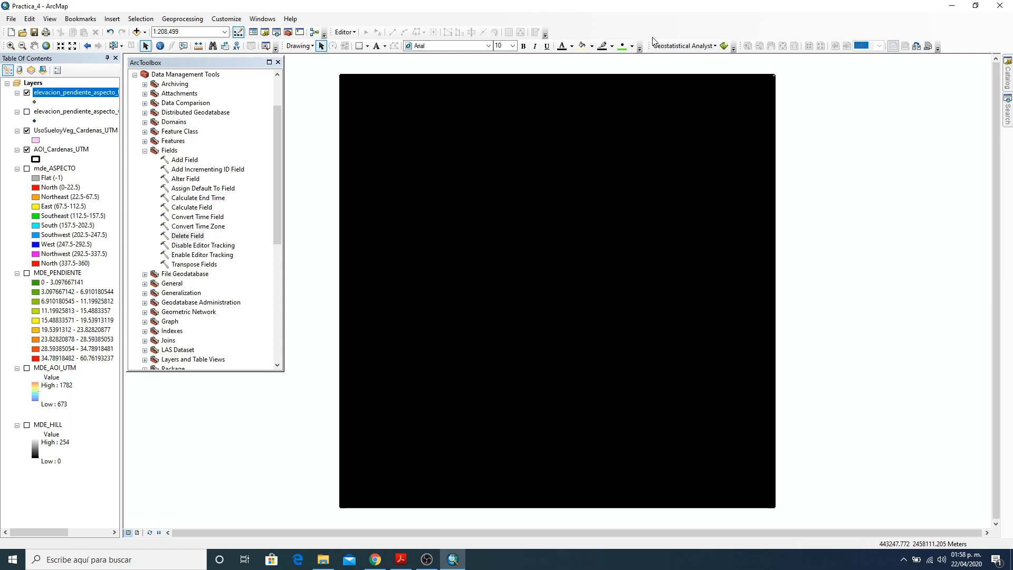
# - Review the remaining fields in the intersected layer's attribute table at a larger text size
pyautogui.rightClick(88, 94)
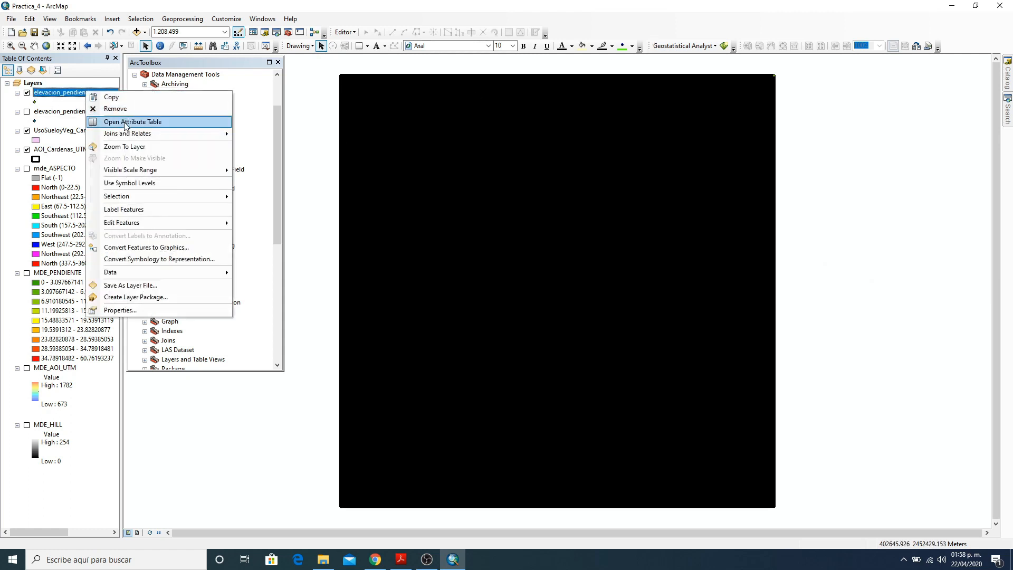
pyautogui.click(125, 123)
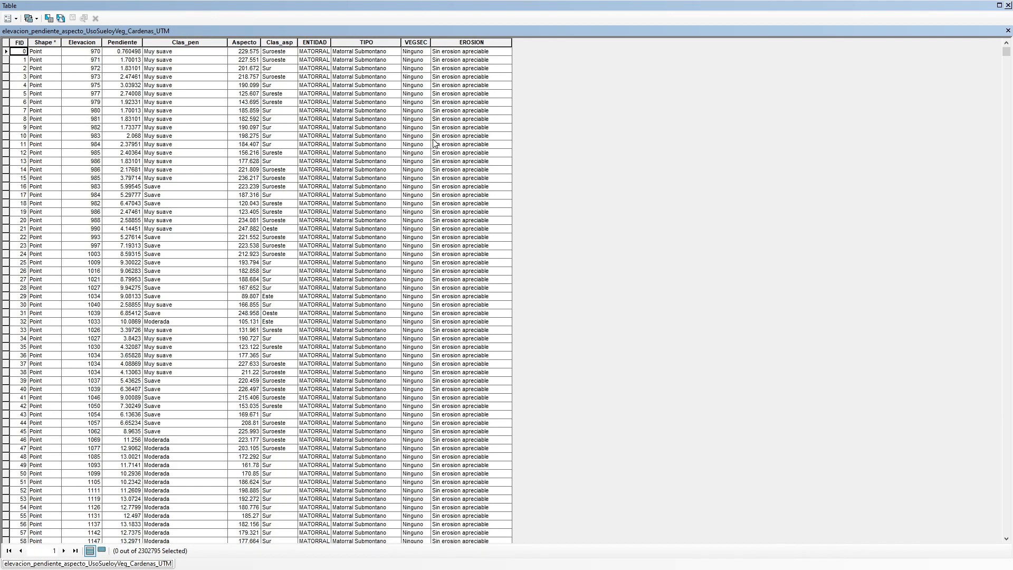
pyautogui.scroll(2, 434, 143)
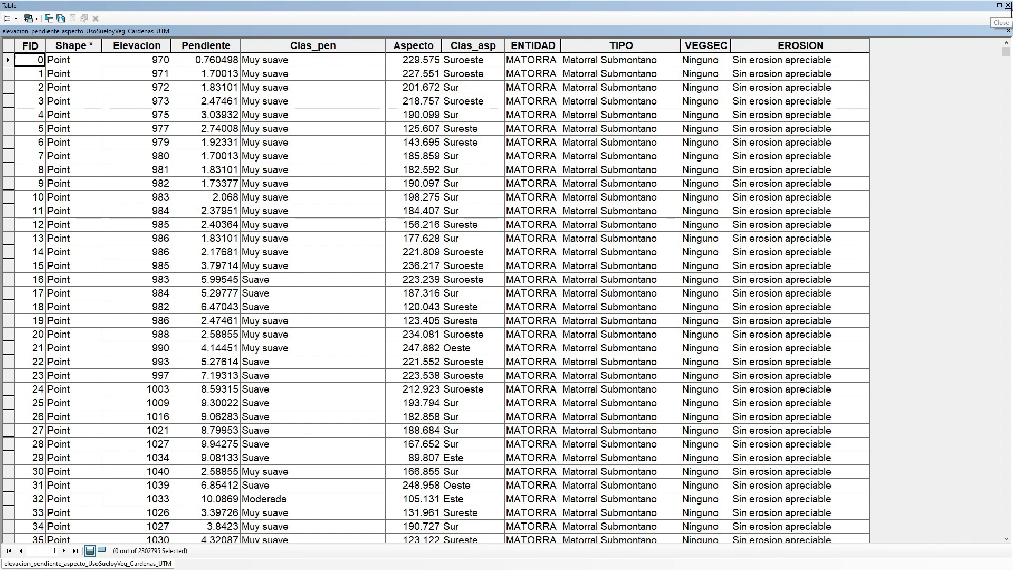
pyautogui.click(1008, 5)
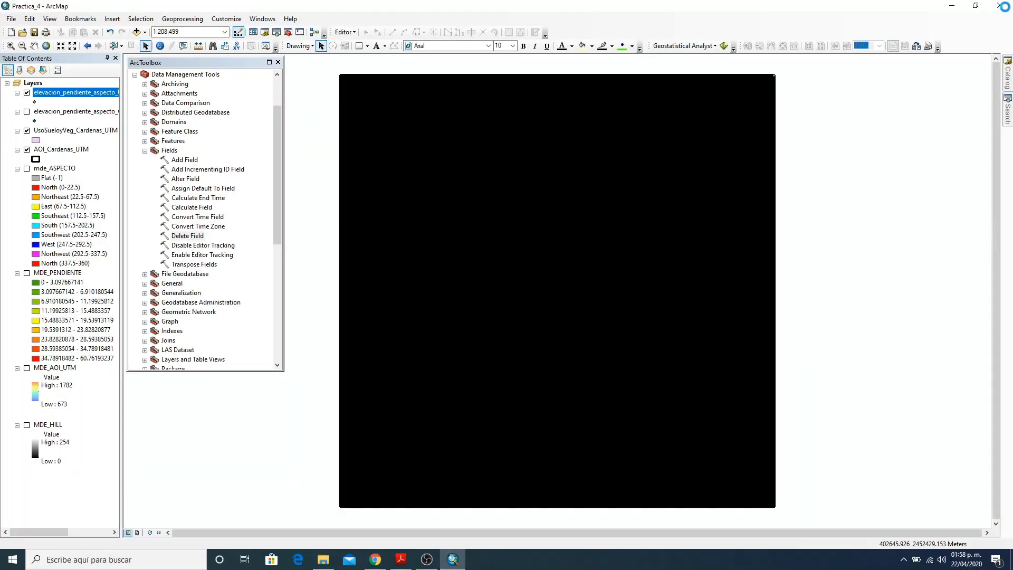
# - Remove the two elevacion_pendiente_aspecto point layers and the UsoSueloyVeg_Cardenas_UTM layer from the map
pyautogui.click(33, 94)
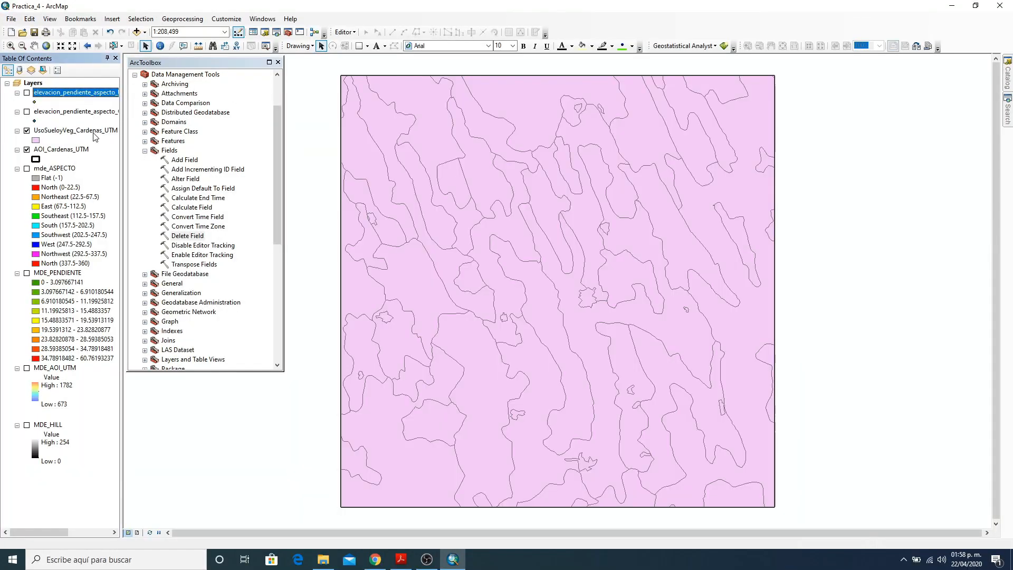
pyautogui.keyDown('ctrl'); pyautogui.click(58, 130); pyautogui.keyUp('ctrl')
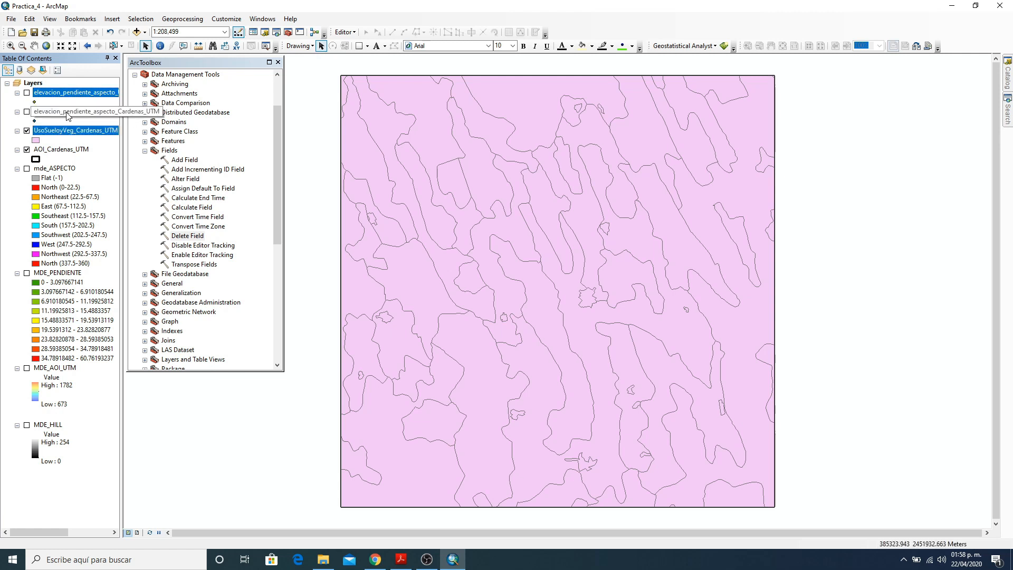
pyautogui.rightClick(68, 115)
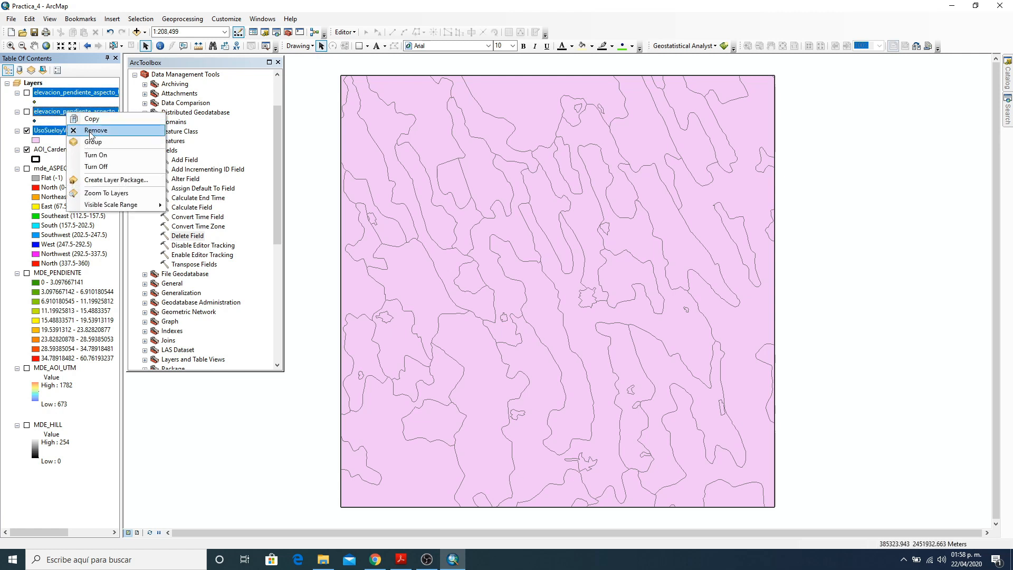
pyautogui.click(139, 130)
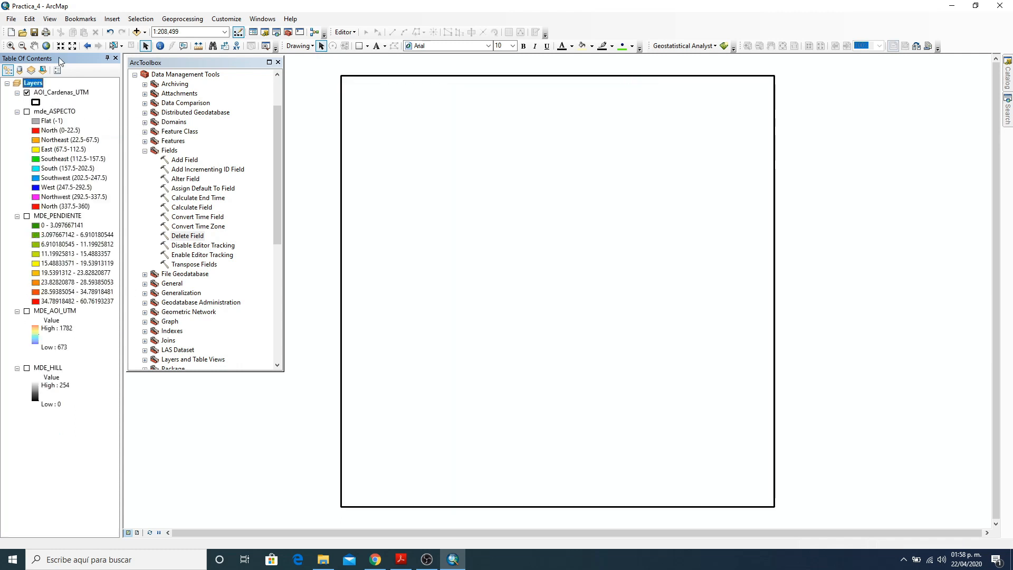
# - Switch to Excel 2016 and create a blank workbook
pyautogui.click(953, 6)
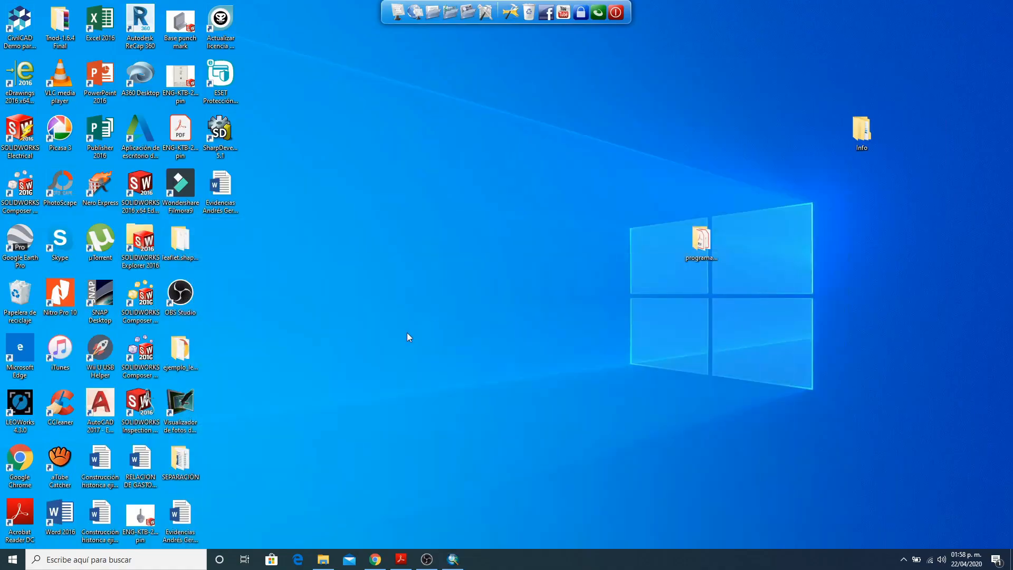
pyautogui.click(61, 561)
pyautogui.write('EXC')
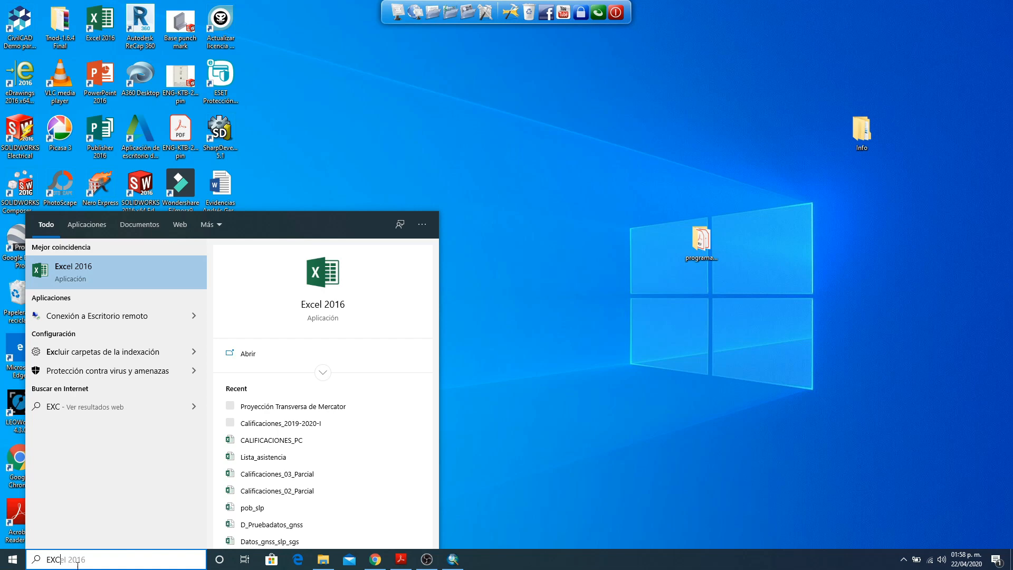
pyautogui.press('Escape')
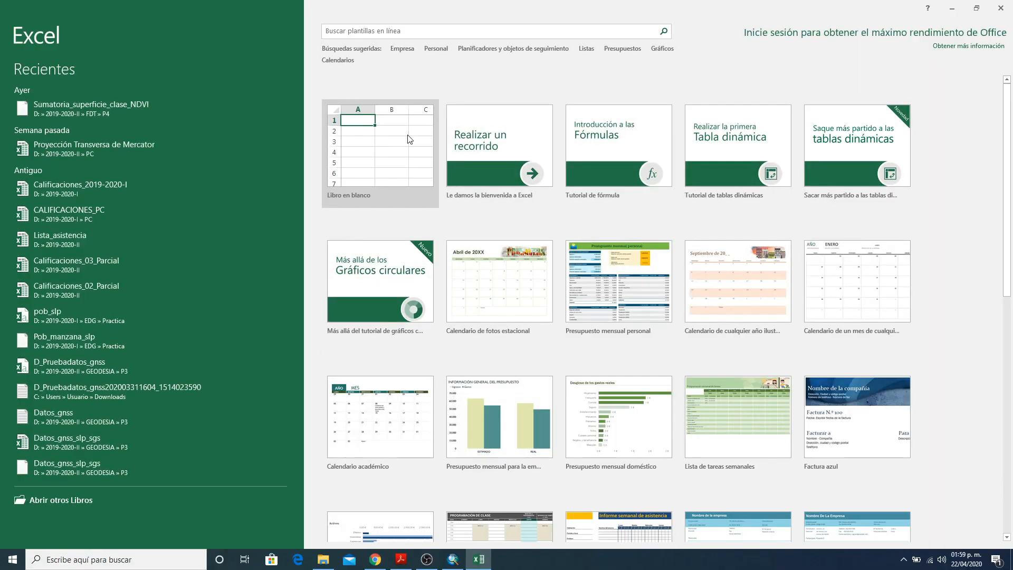
pyautogui.click(407, 131)
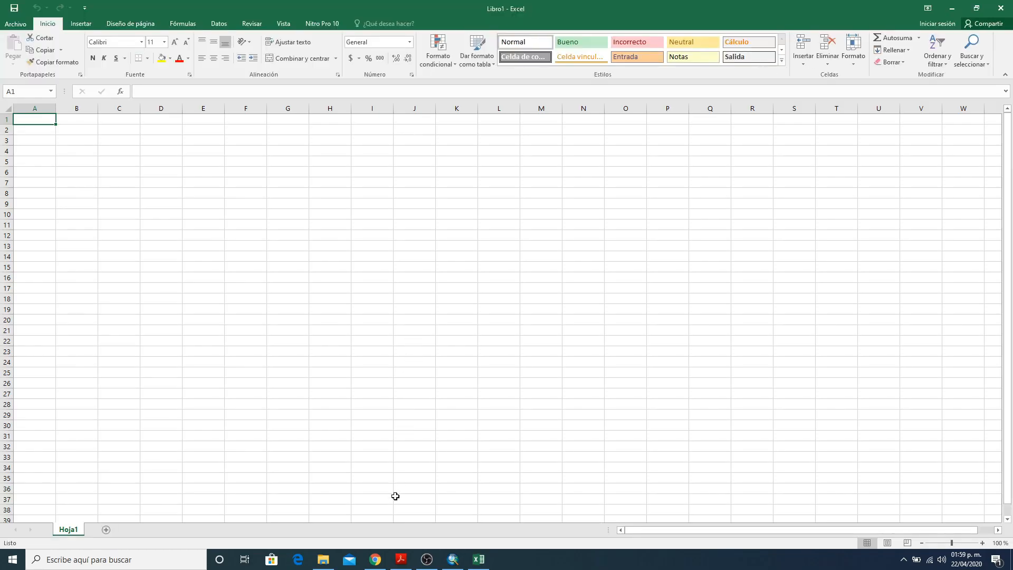
# - Switch to File Explorer and browse to the D:\2019-2020-II\IDE\P4 folder
pyautogui.click(323, 559)
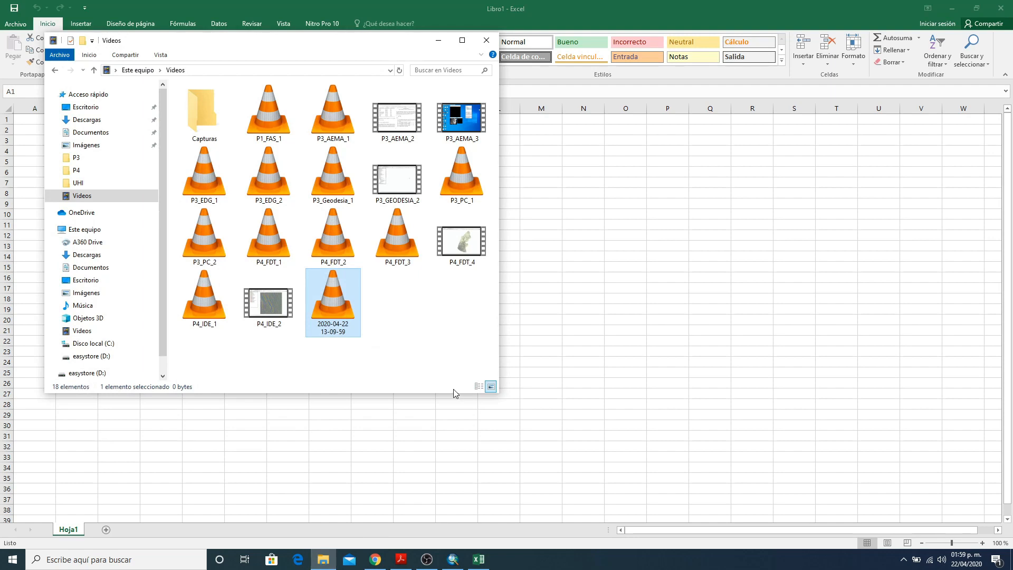
pyautogui.click(107, 357)
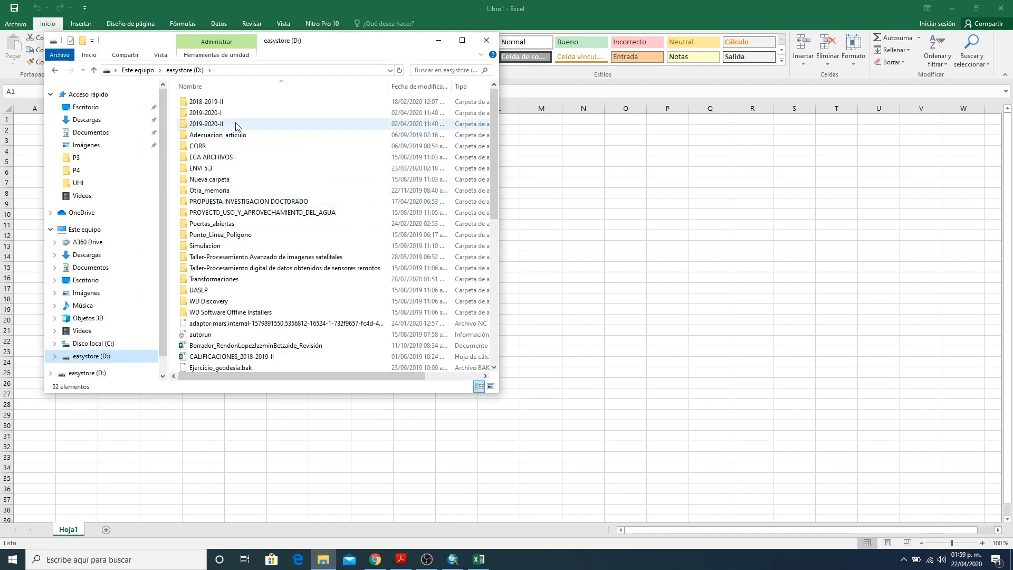
pyautogui.doubleClick(236, 124)
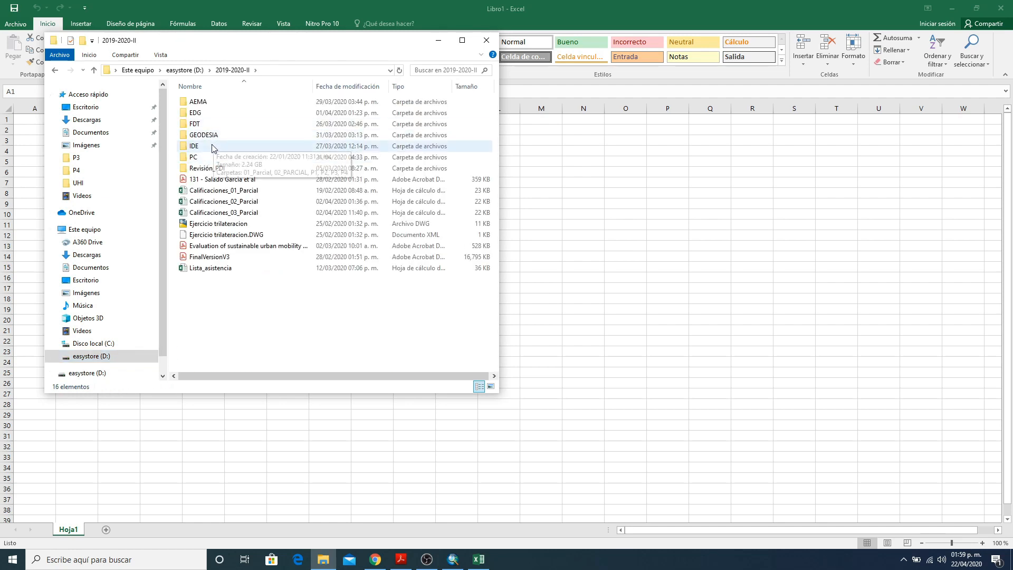
pyautogui.doubleClick(211, 146)
pyautogui.doubleClick(214, 158)
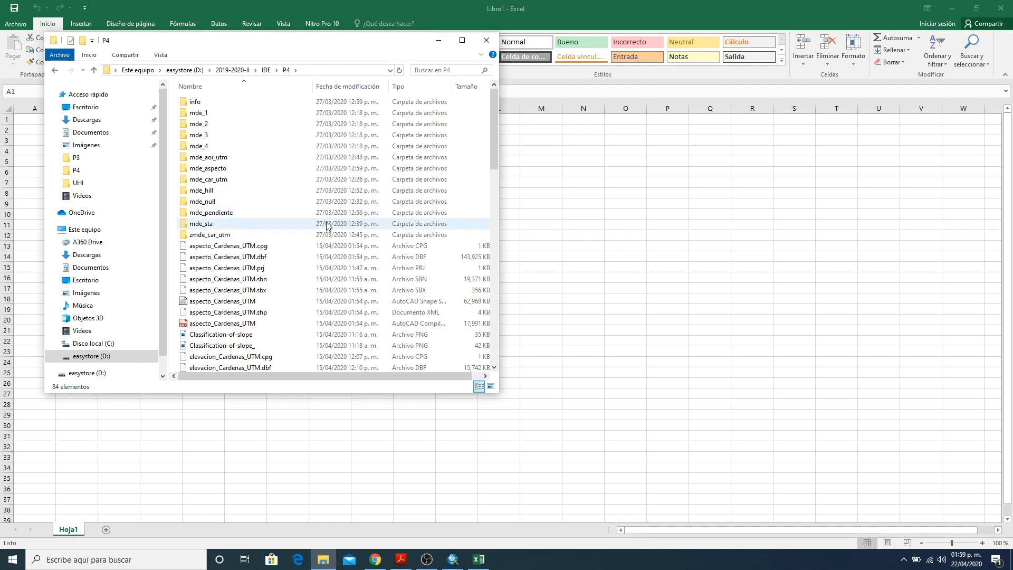
pyautogui.scroll(-2, 327, 226)
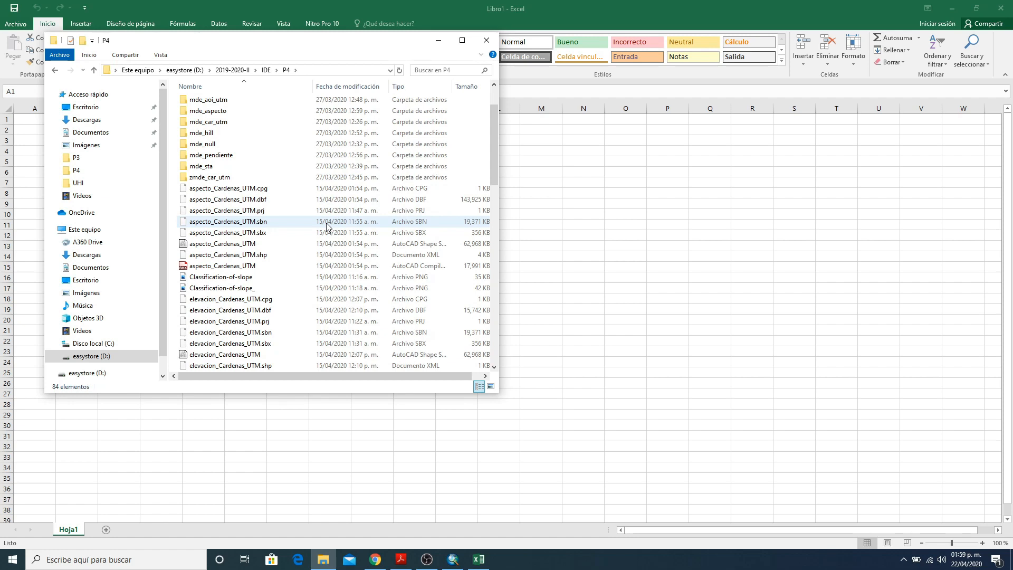
# - Open the elevacion_pendiente_aspecto_UsoSueloyVeg_Cardenas_UTM DBF file from the P4 folder in Excel and minimize the File Explorer window
pyautogui.scroll(-1, 328, 226)
pyautogui.scroll(-4, 327, 226)
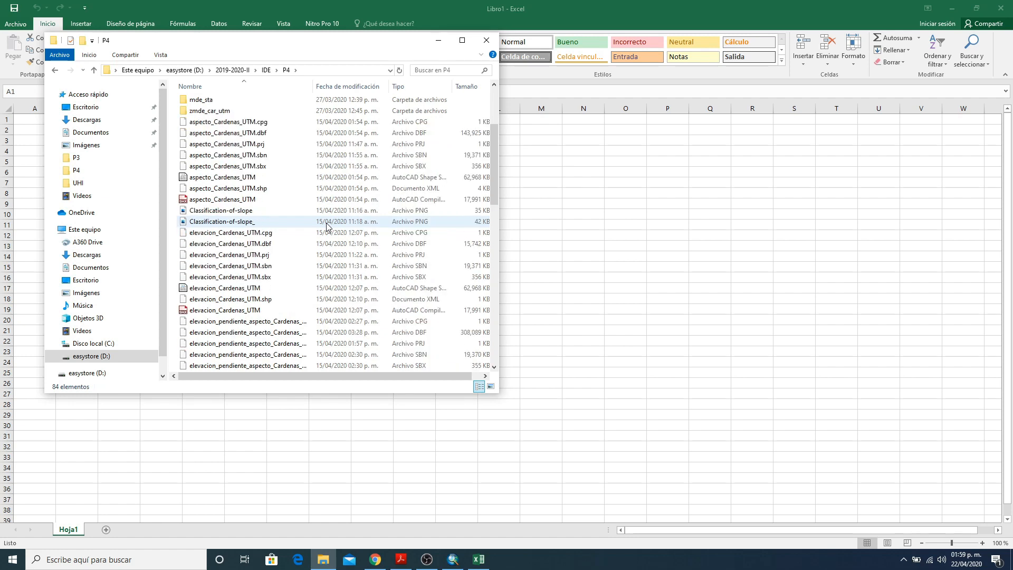
pyautogui.scroll(-2, 327, 226)
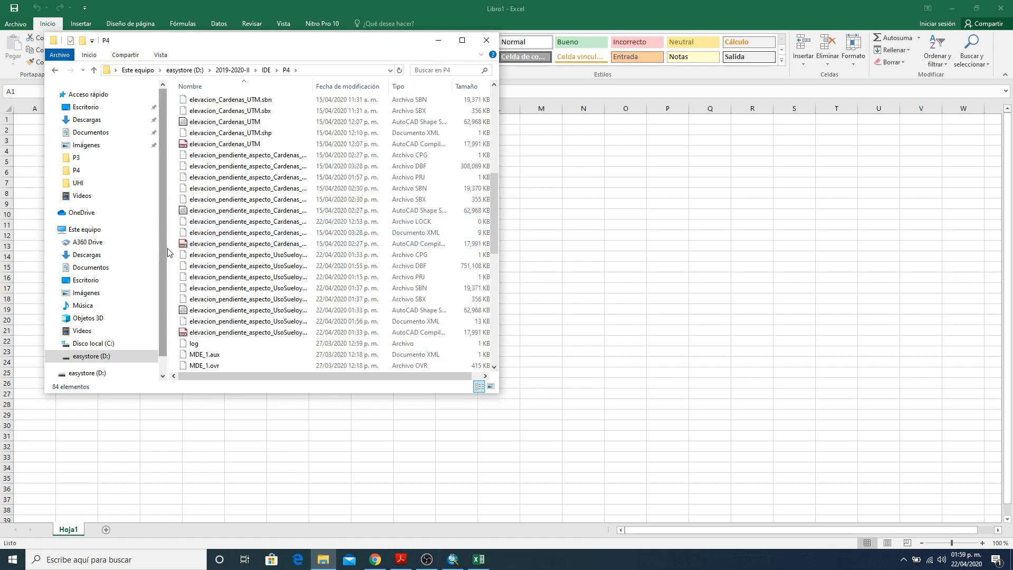
pyautogui.moveTo(175, 258); pyautogui.dragTo(210, 339)
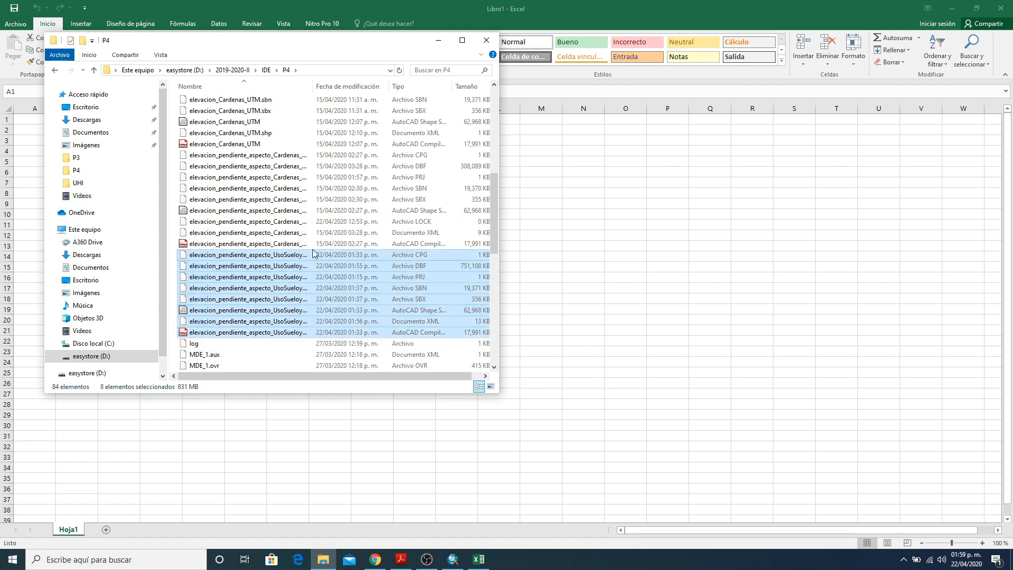
pyautogui.click(326, 365)
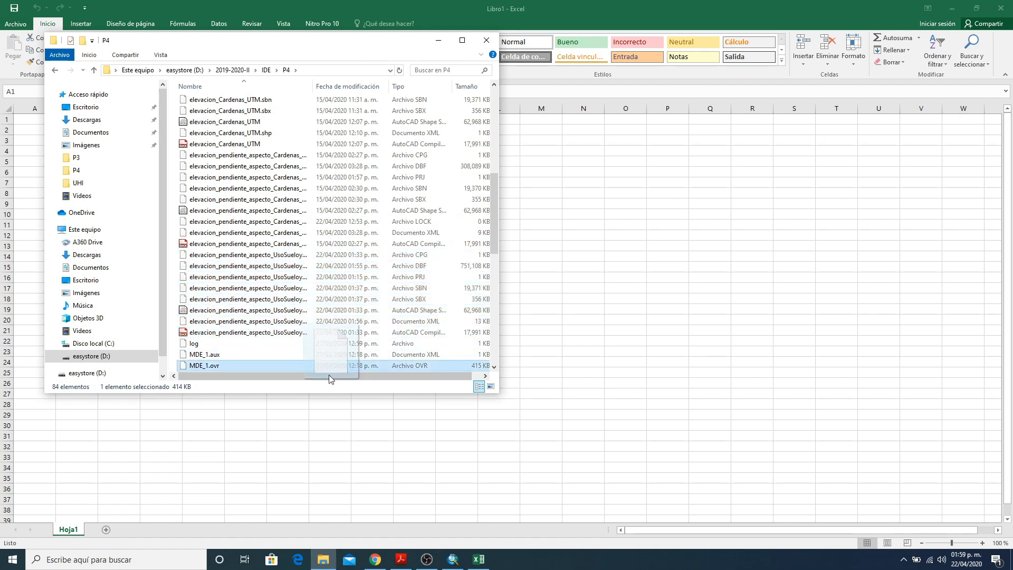
pyautogui.click(369, 266)
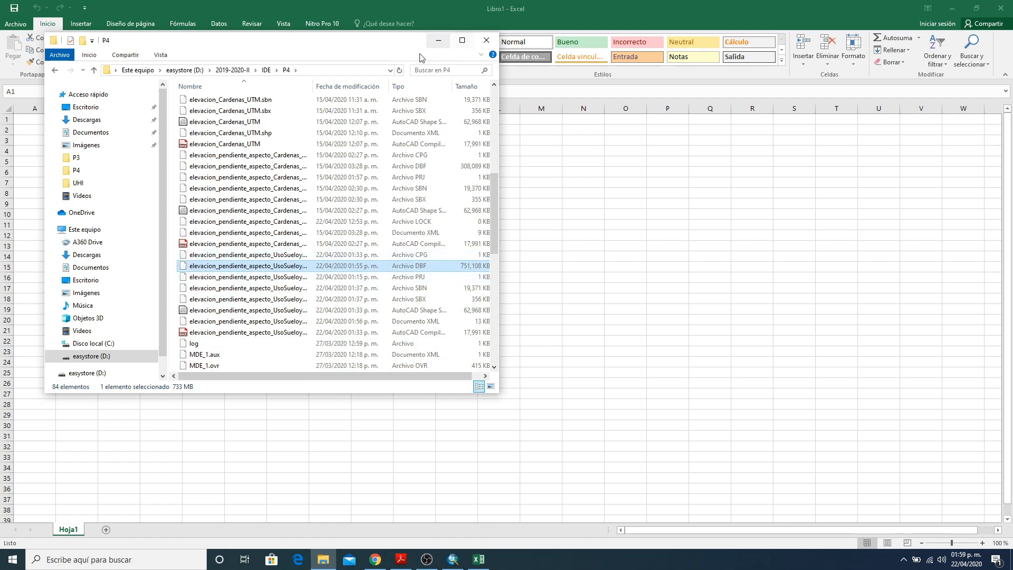
pyautogui.moveTo(288, 268); pyautogui.dragTo(554, 196)
pyautogui.click(441, 46)
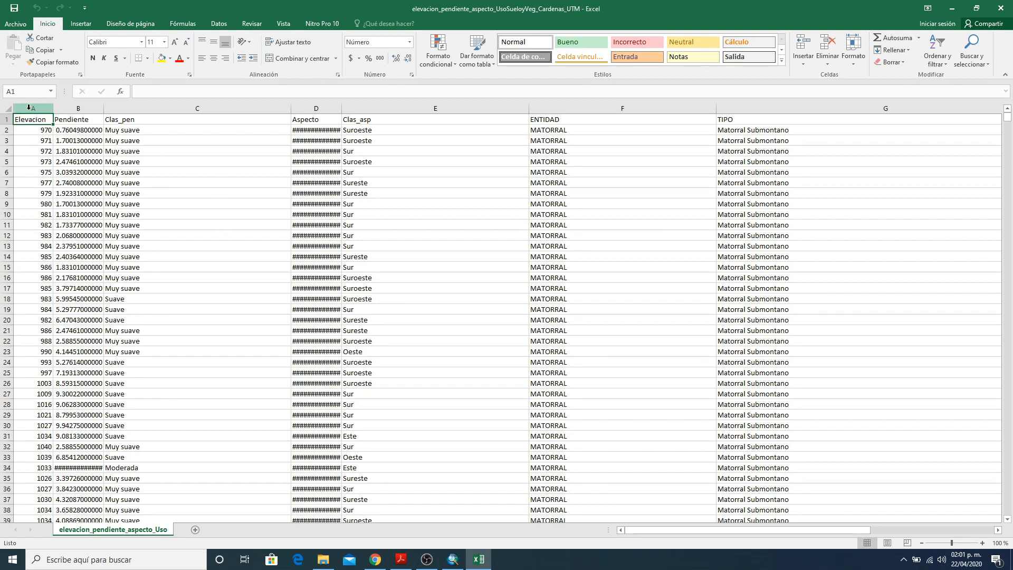
# - Auto-fit the widths of columns A through I, from Elevacion to EROSION, to their contents
pyautogui.moveTo(29, 107); pyautogui.dragTo(979, 119)
pyautogui.moveTo(890, 108); pyautogui.dragTo(3, 94)
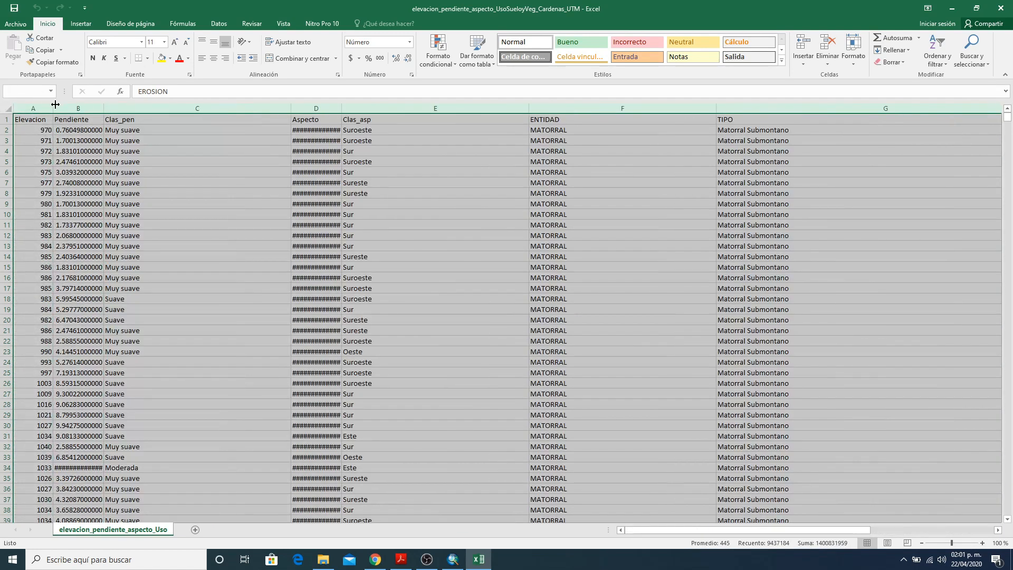
pyautogui.hotkey('alt', 'h')
pyautogui.press('o')
pyautogui.press('i')
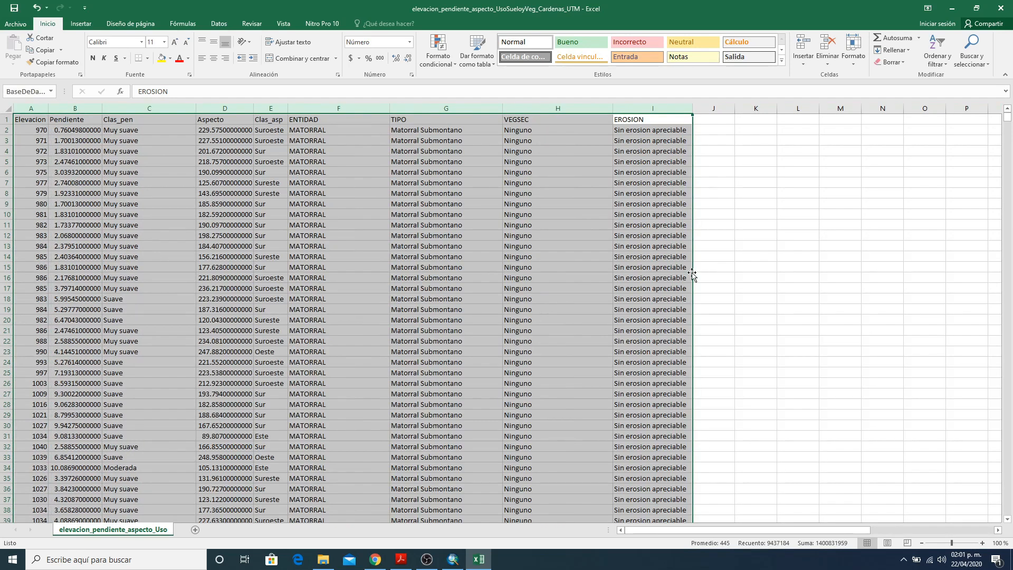
pyautogui.click(393, 293)
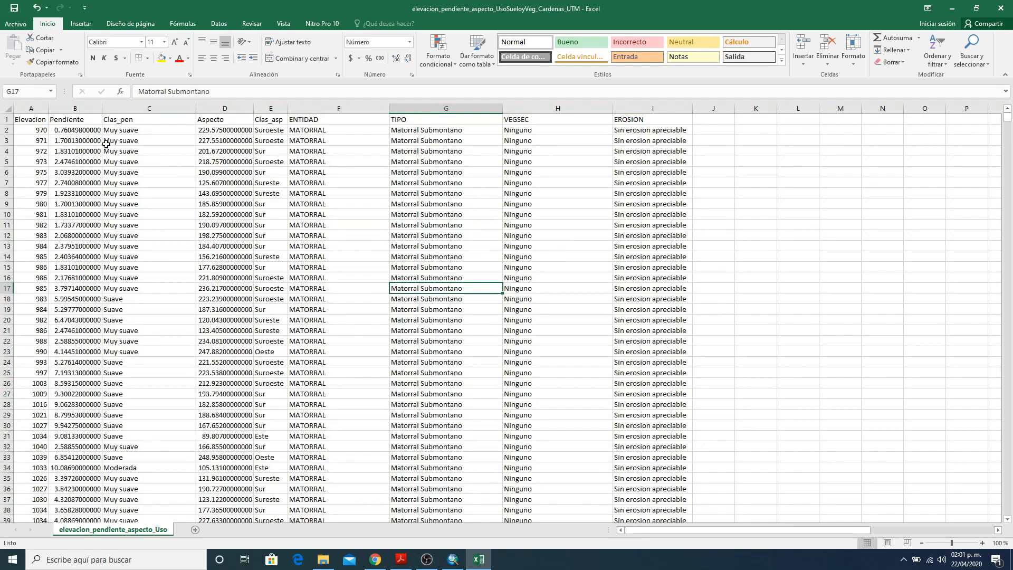
# - Review the elevation, slope, aspect and land use values across the table's columns
pyautogui.click(44, 131)
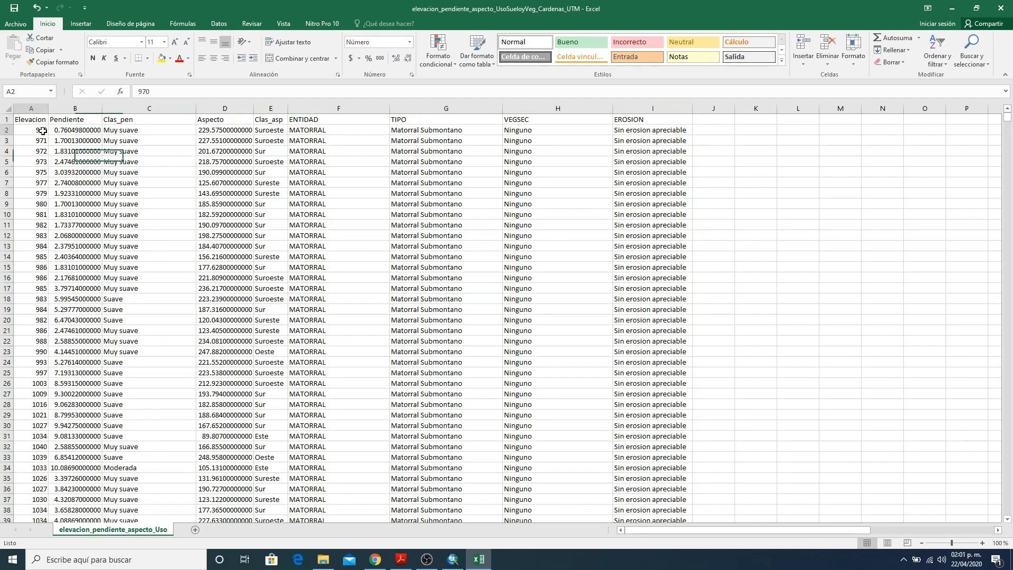
pyautogui.click(80, 131)
pyautogui.click(139, 132)
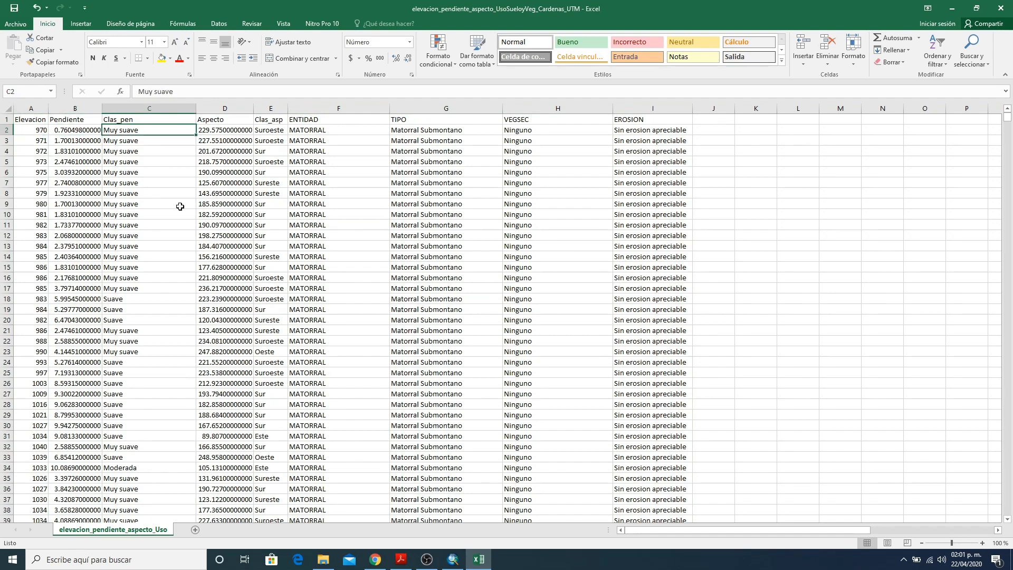
pyautogui.click(217, 131)
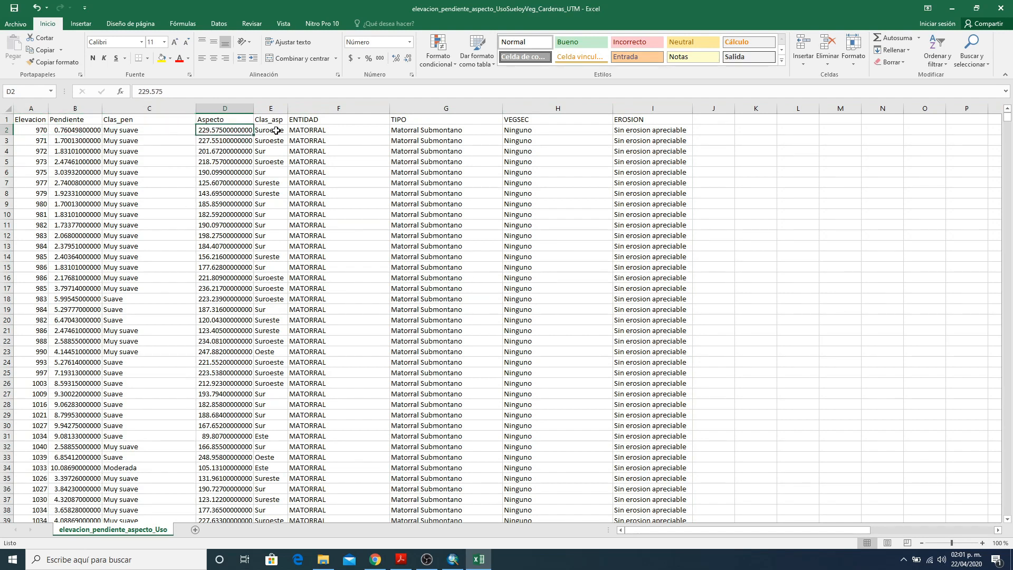
pyautogui.click(319, 120)
pyautogui.moveTo(324, 122); pyautogui.dragTo(653, 243)
pyautogui.moveTo(120, 189); pyautogui.dragTo(122, 182)
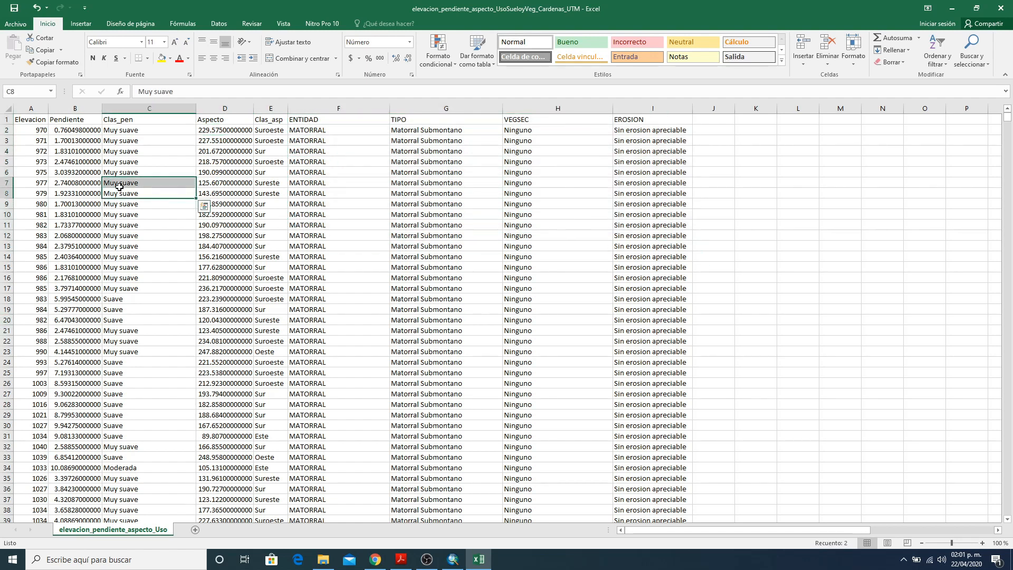
# - Rename the Clas_pen header in C1 as "Descripción de la pendiente" and auto-fit the Aspecto column's width
pyautogui.scroll(5, 125, 182)
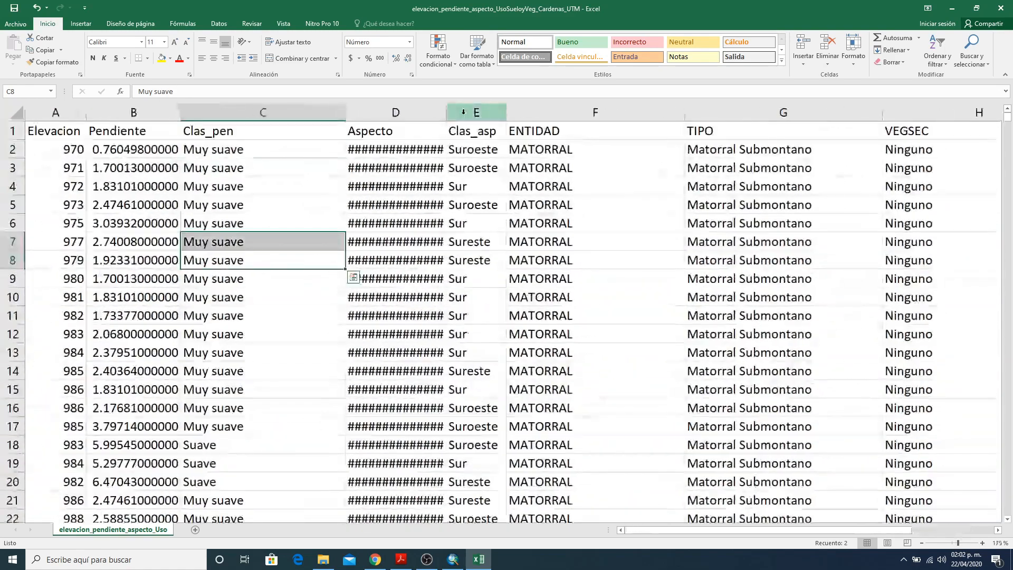
pyautogui.click(266, 130)
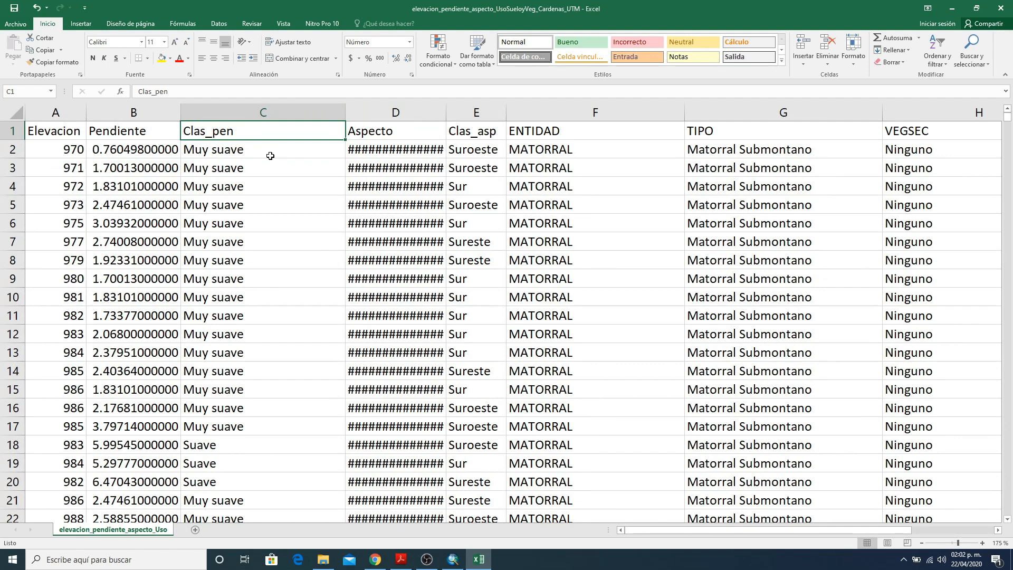
pyautogui.write('c')
pyautogui.press('BackSpace')
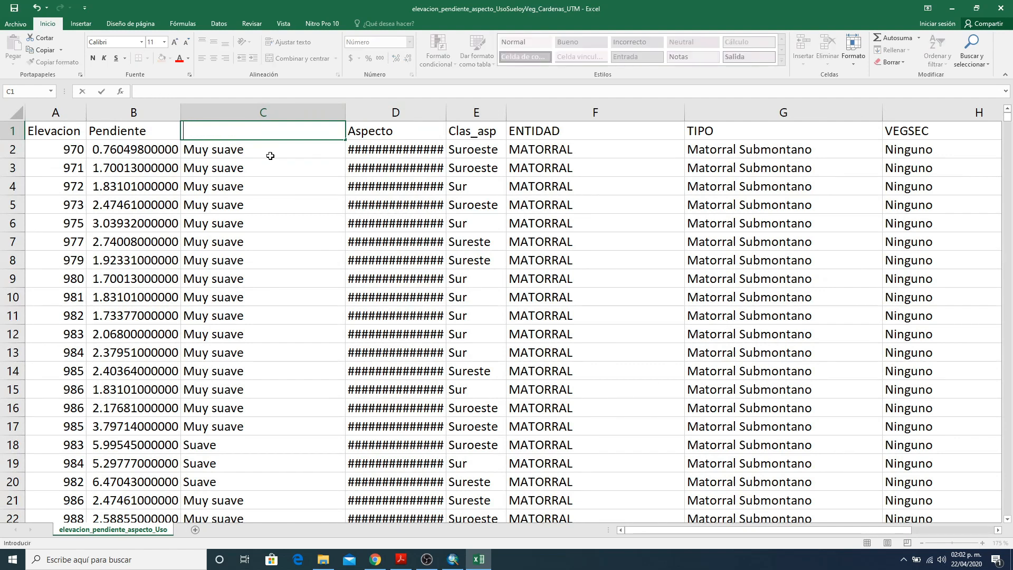
pyautogui.write('Descripció')
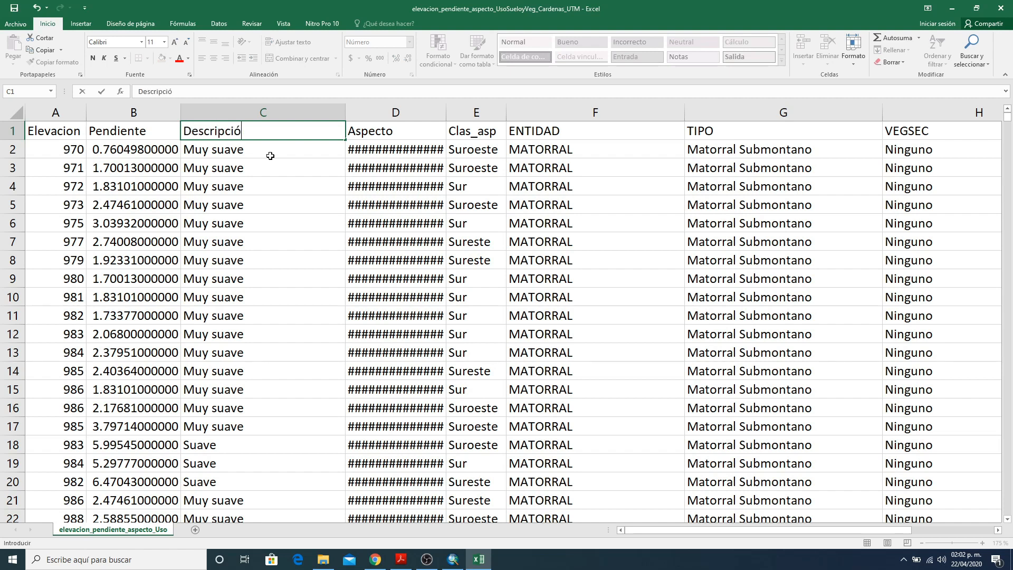
pyautogui.write('n de la pendiente')
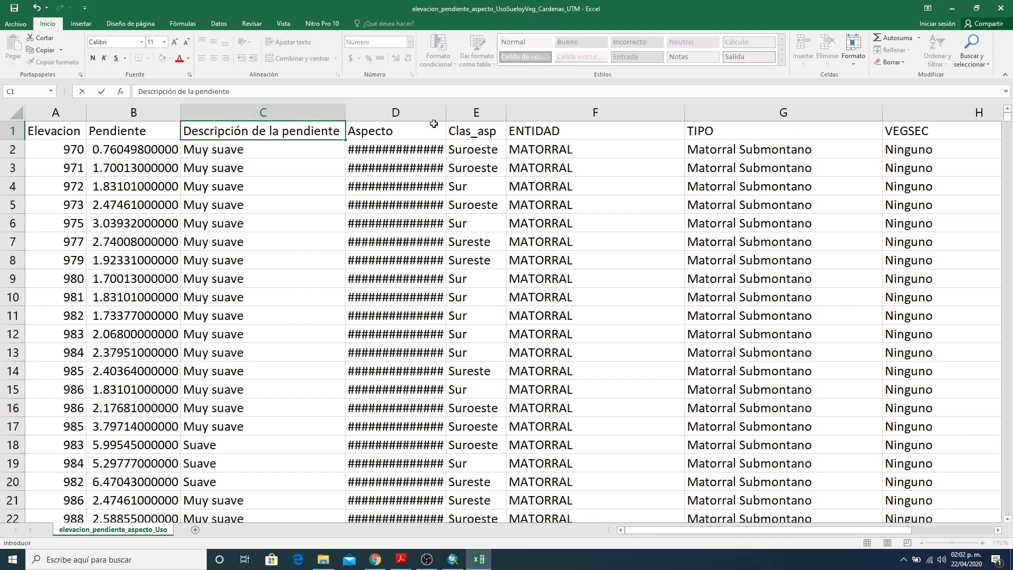
pyautogui.click(448, 109)
pyautogui.doubleClick(447, 109)
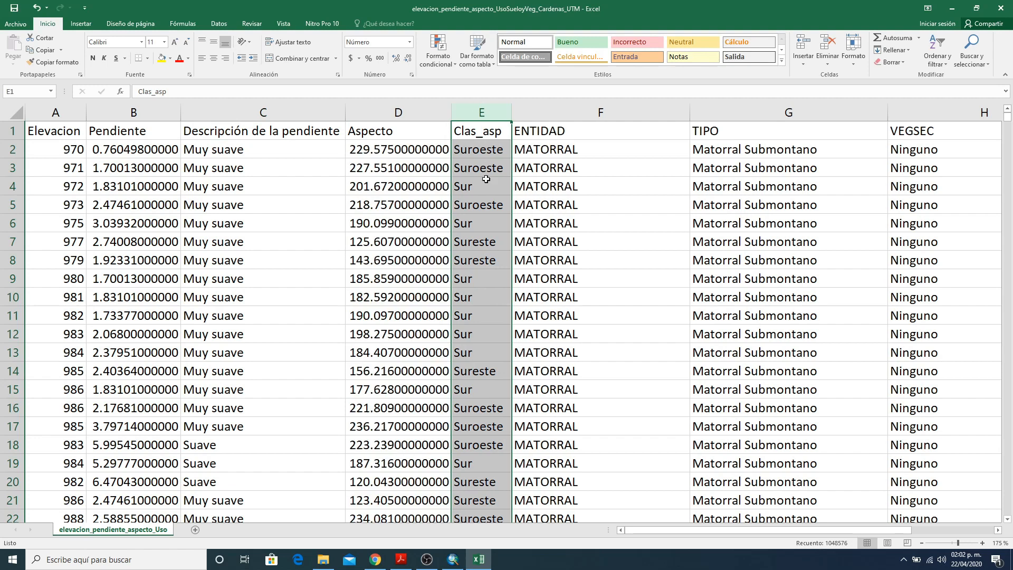
# - Rename the Clas_asp header in E1 as "Descripción del aspecto" and auto-fit that column's width
pyautogui.click(484, 133)
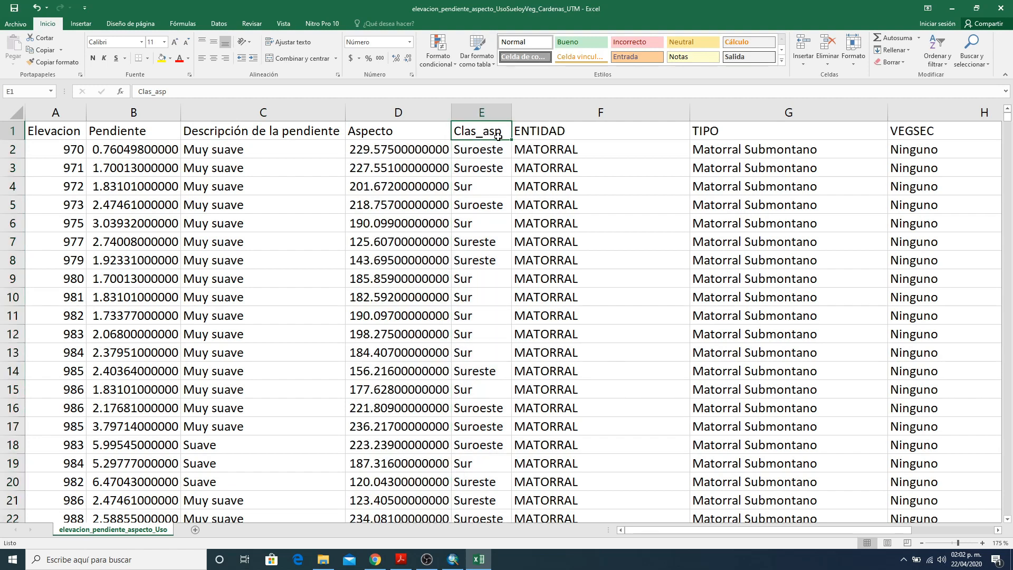
pyautogui.write('De')
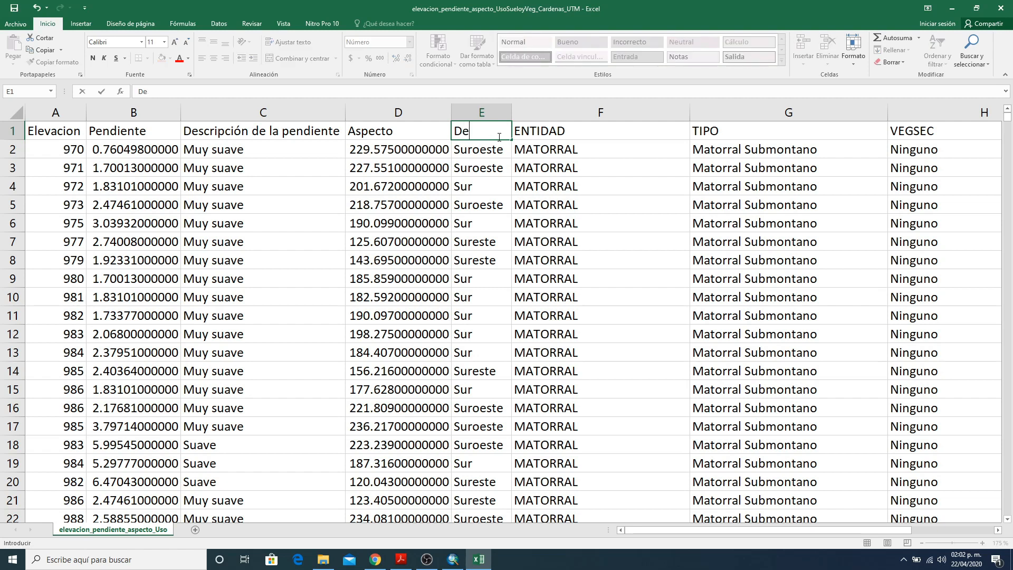
pyautogui.write('scripción del aspecto')
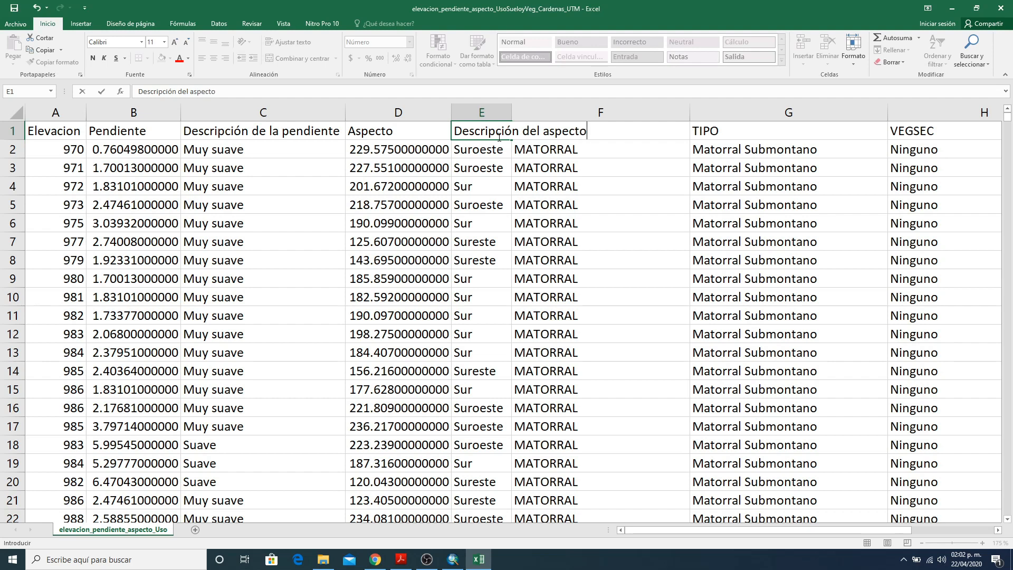
pyautogui.press('Return')
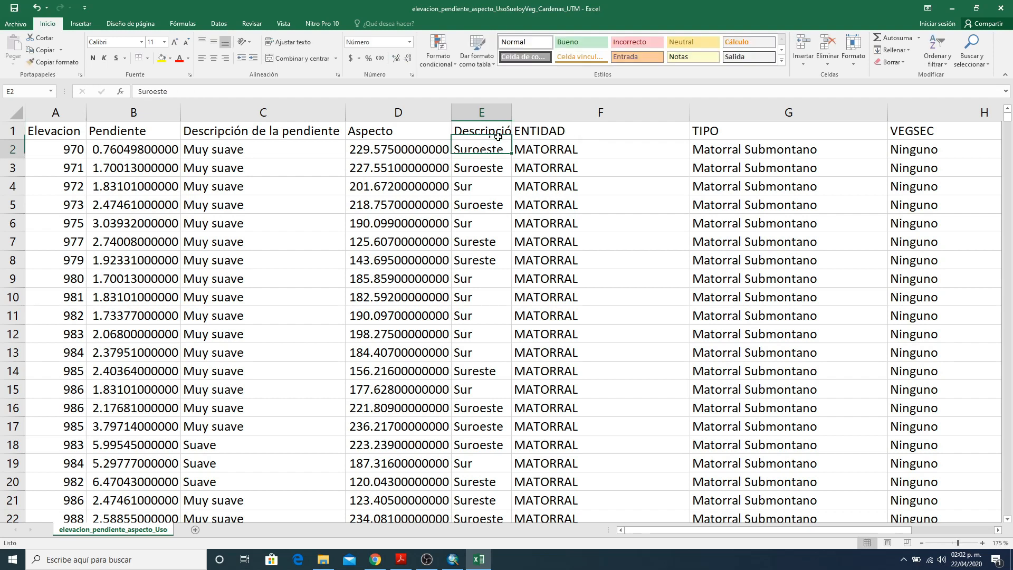
pyautogui.doubleClick(539, 120)
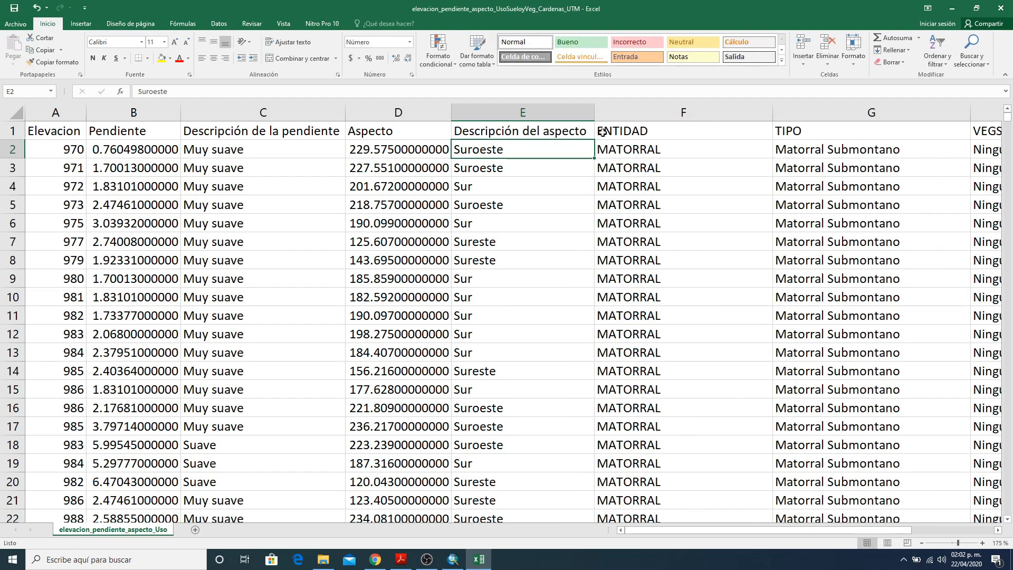
# - Check the ENTIDAD, TIPO and VEGSEC headers, then return to the Elevacion header in A1
pyautogui.click(649, 134)
pyautogui.click(953, 137)
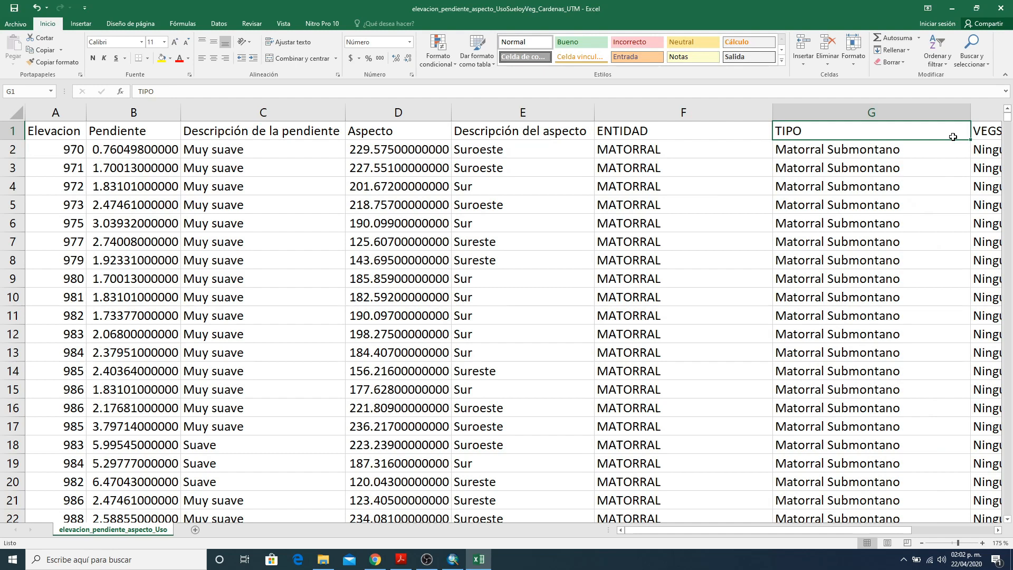
pyautogui.click(995, 132)
pyautogui.moveTo(664, 530); pyautogui.dragTo(590, 540)
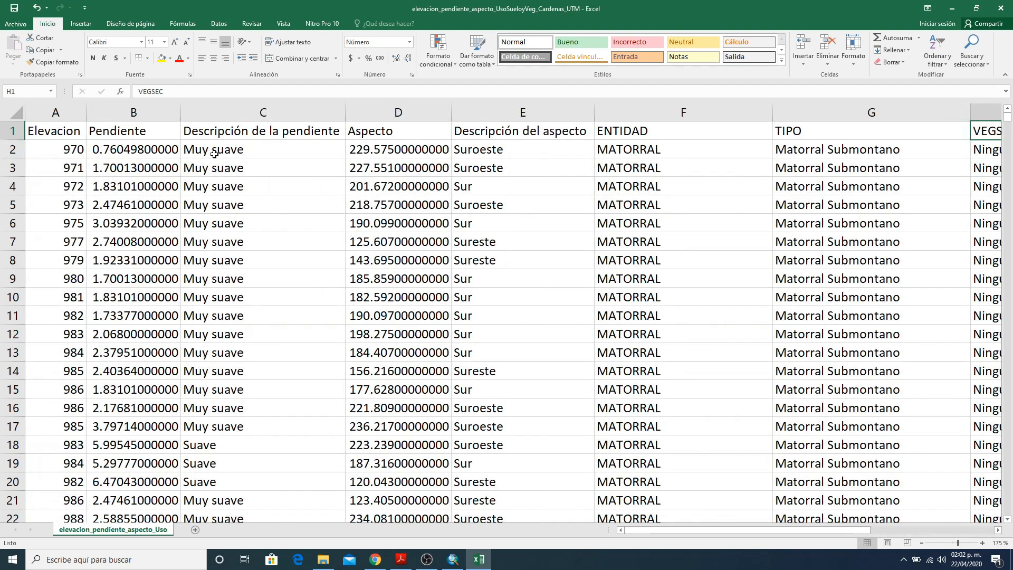
pyautogui.click(48, 135)
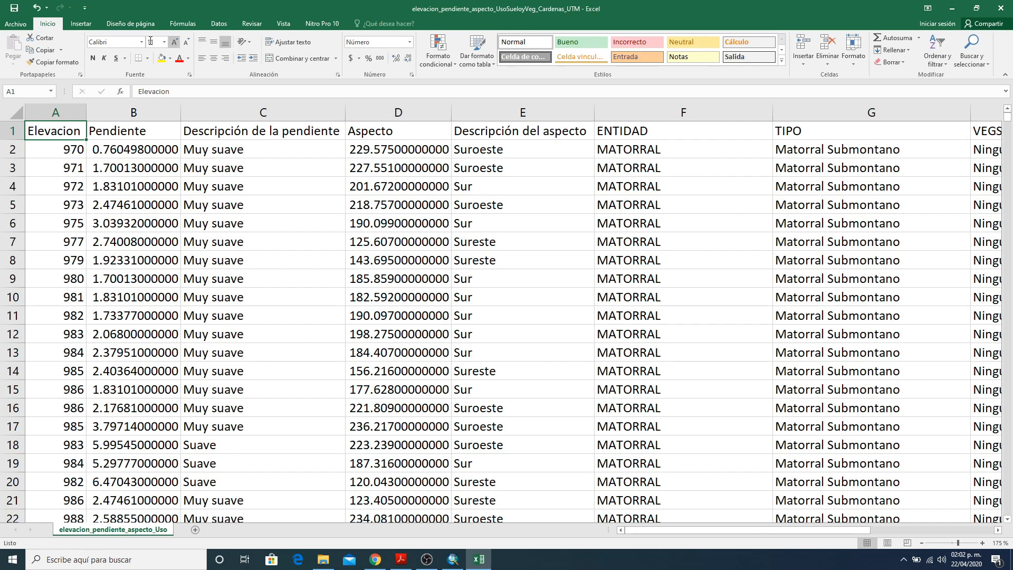
# - Save the table in the P4 folder as an Excel workbook named elevacion_pendiente_aspecto_UsoSueloyVeg_Cardenas_UTM
pyautogui.click(25, 24)
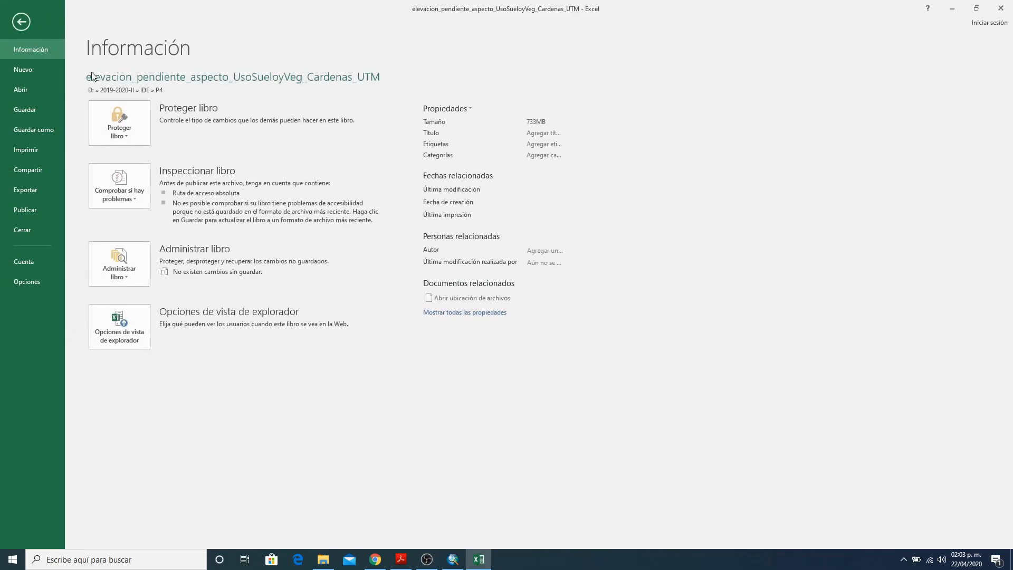
pyautogui.click(52, 128)
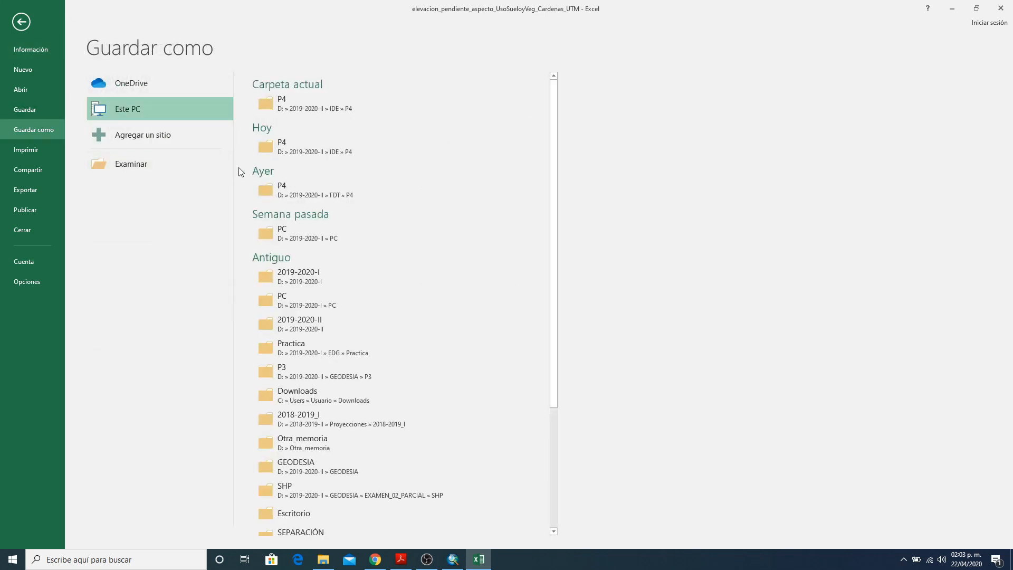
pyautogui.click(191, 169)
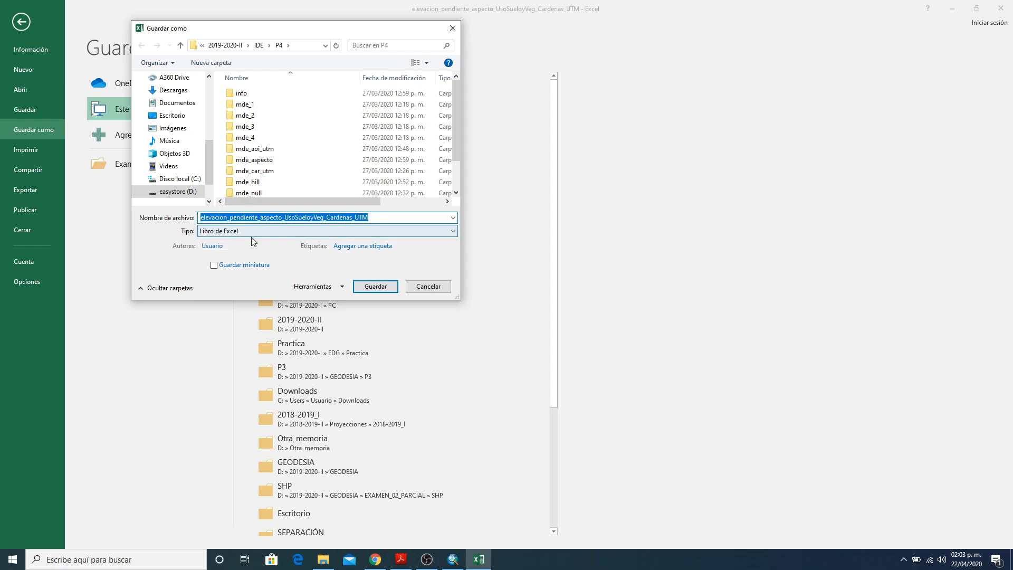
pyautogui.click(374, 287)
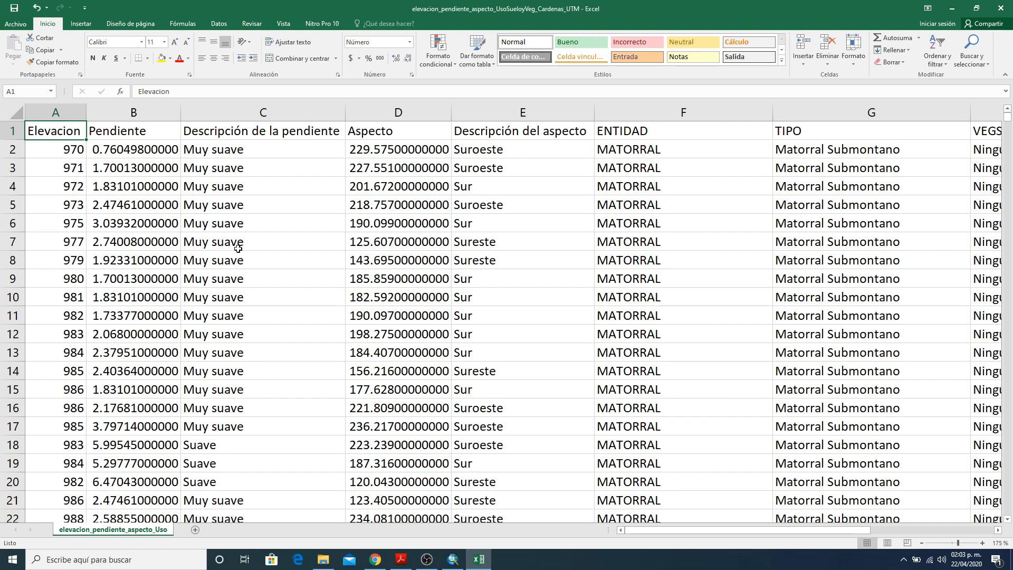
# - Correct the header in A1 to read "Elevación" with its accent
pyautogui.doubleClick(73, 133)
pyautogui.press('BackSpace')
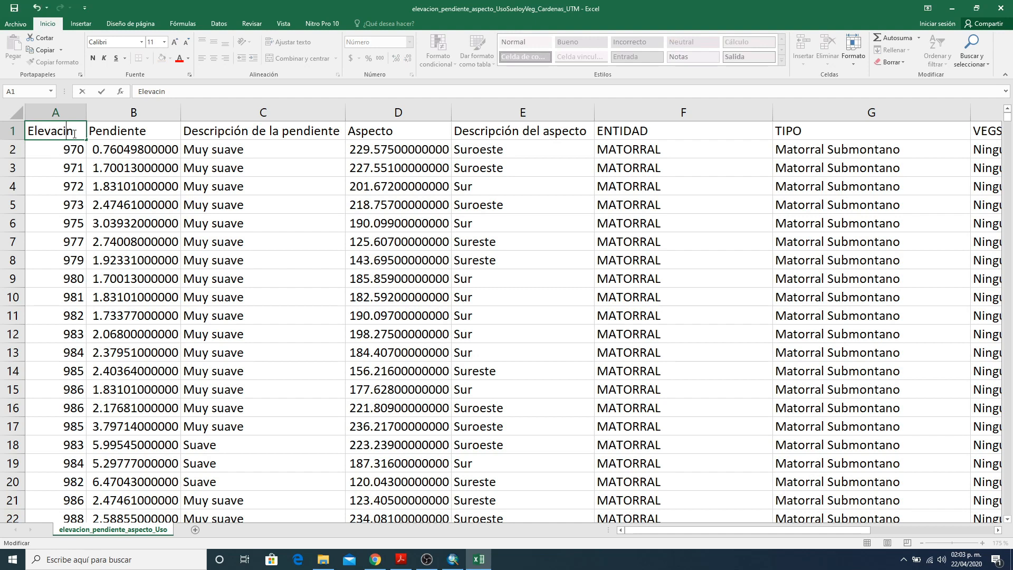
pyautogui.write('ó')
pyautogui.click(74, 147)
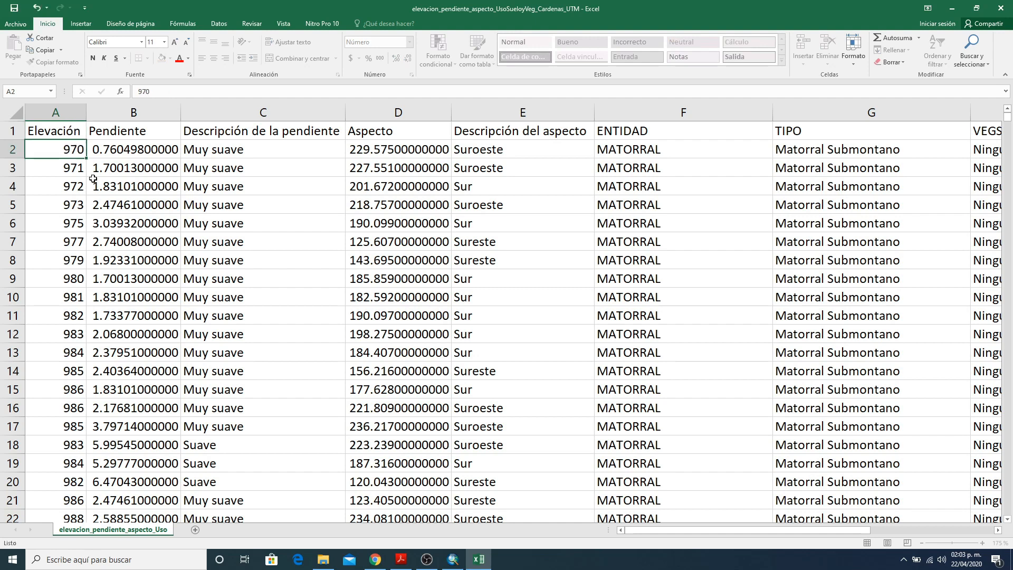
# - Create a pivot table on a new worksheet from the whole land use, elevation, slope and aspect table
pyautogui.click(70, 132)
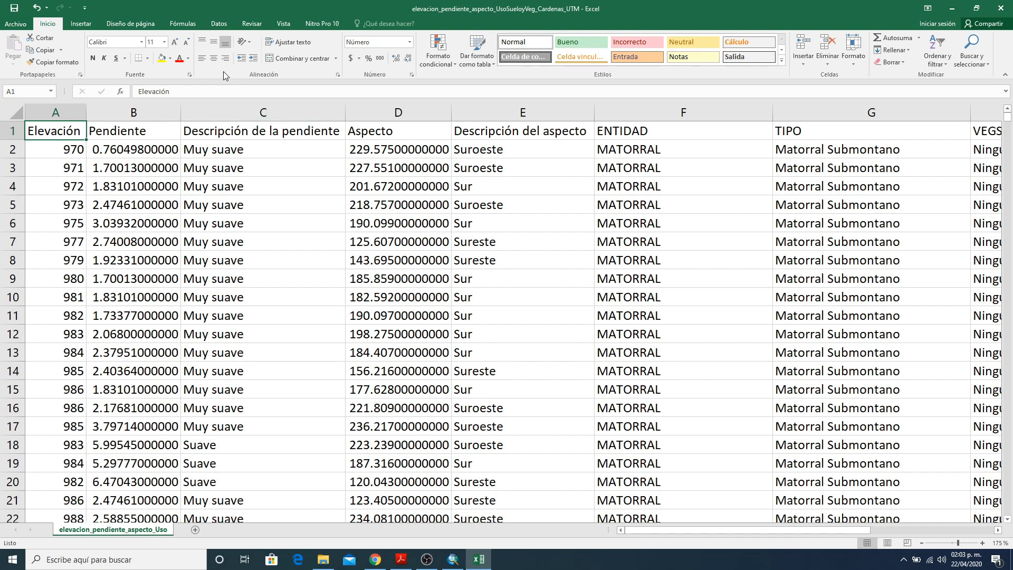
pyautogui.hotkey('ctrl', 'a')
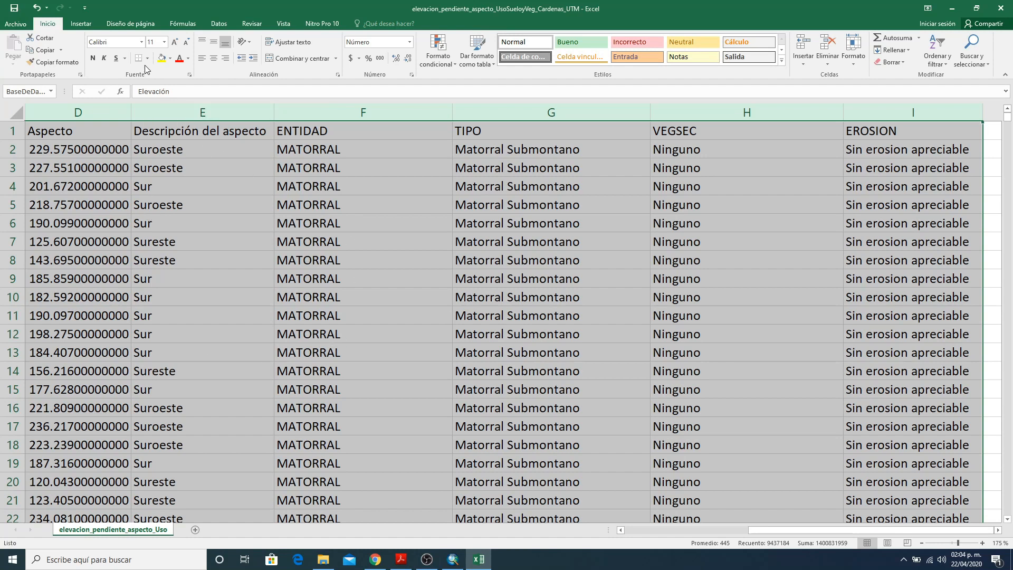
pyautogui.click(82, 24)
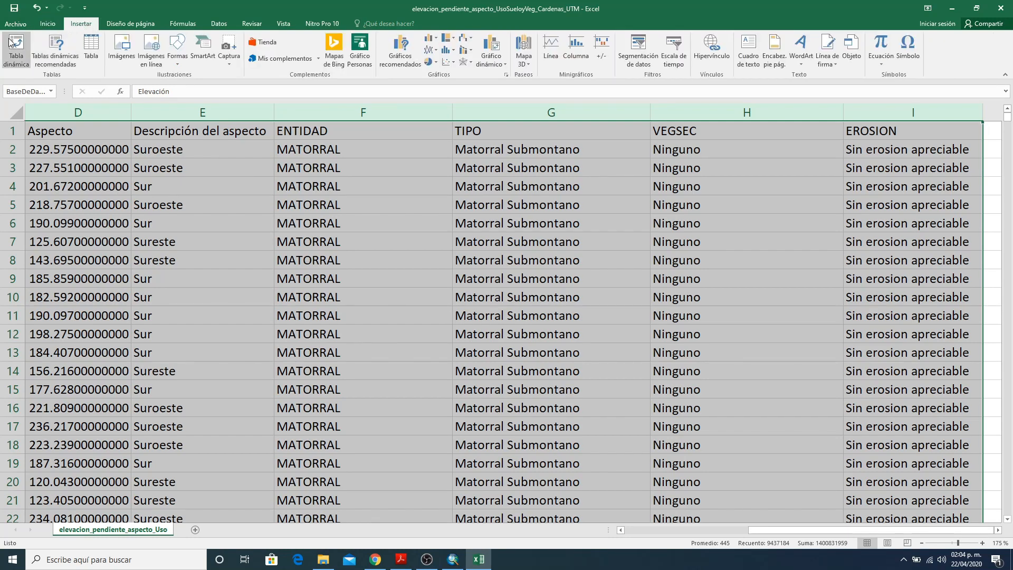
pyautogui.click(20, 47)
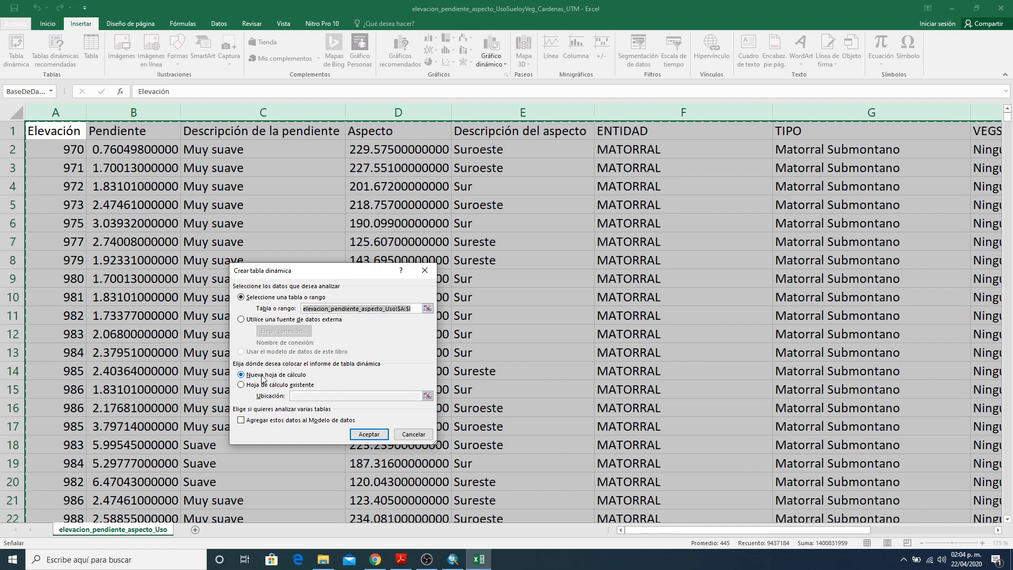
pyautogui.click(380, 435)
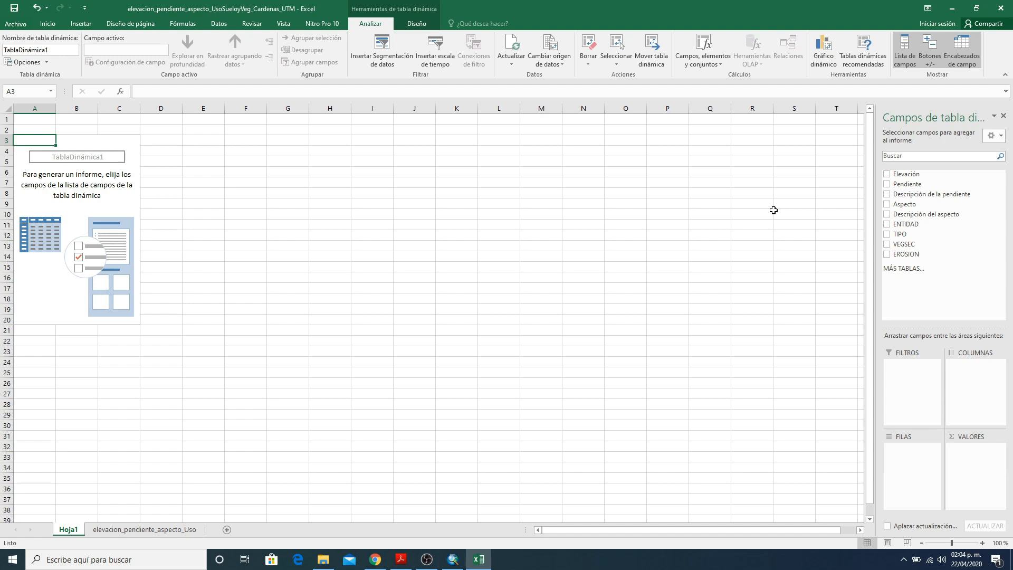
# - Add Elevación, Pendiente and Aspecto as pivot table values, with ENTIDAD as the row labels
pyautogui.click(888, 174)
pyautogui.click(887, 184)
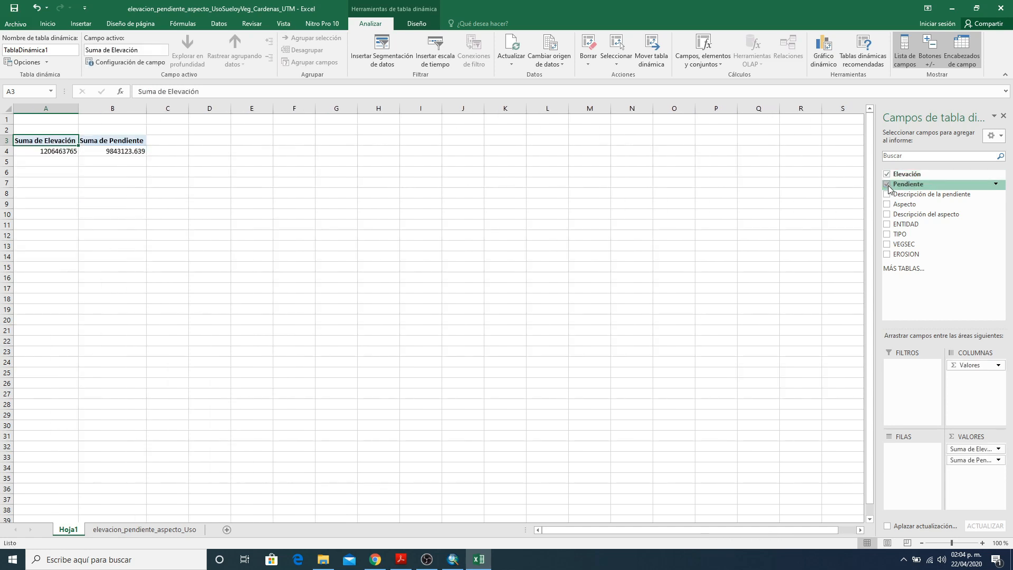
pyautogui.click(888, 205)
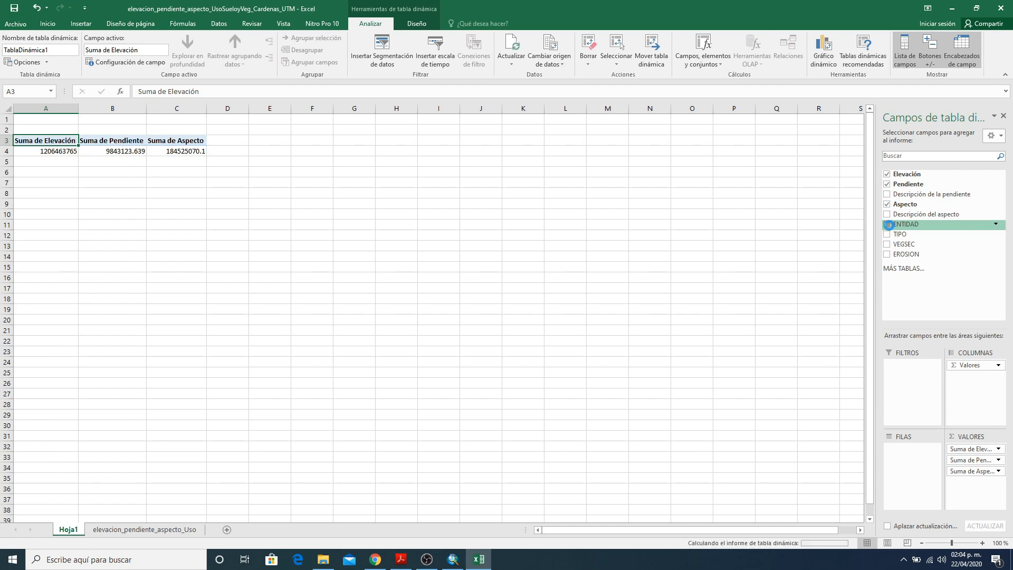
pyautogui.click(887, 224)
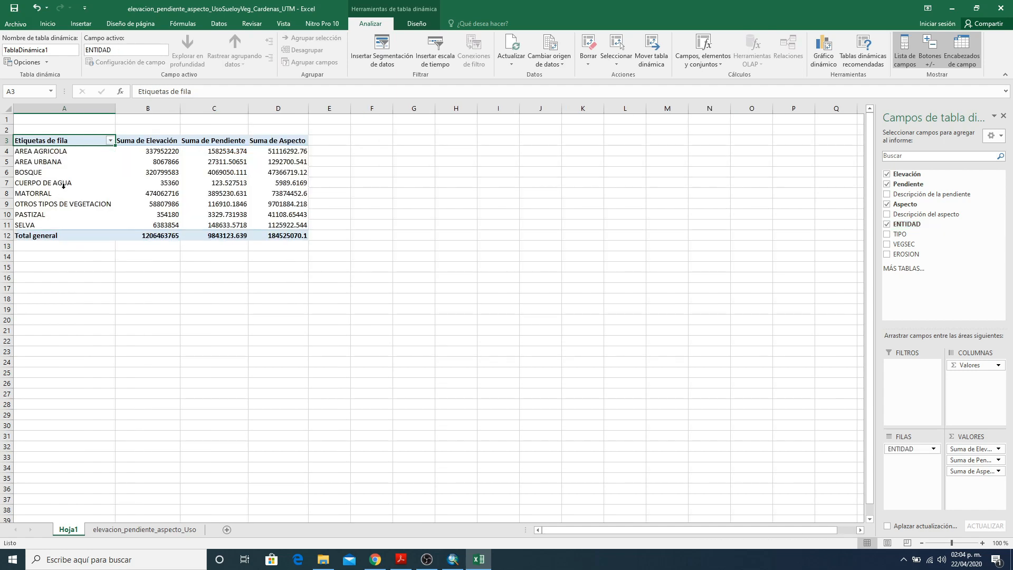
pyautogui.scroll(5, 76, 202)
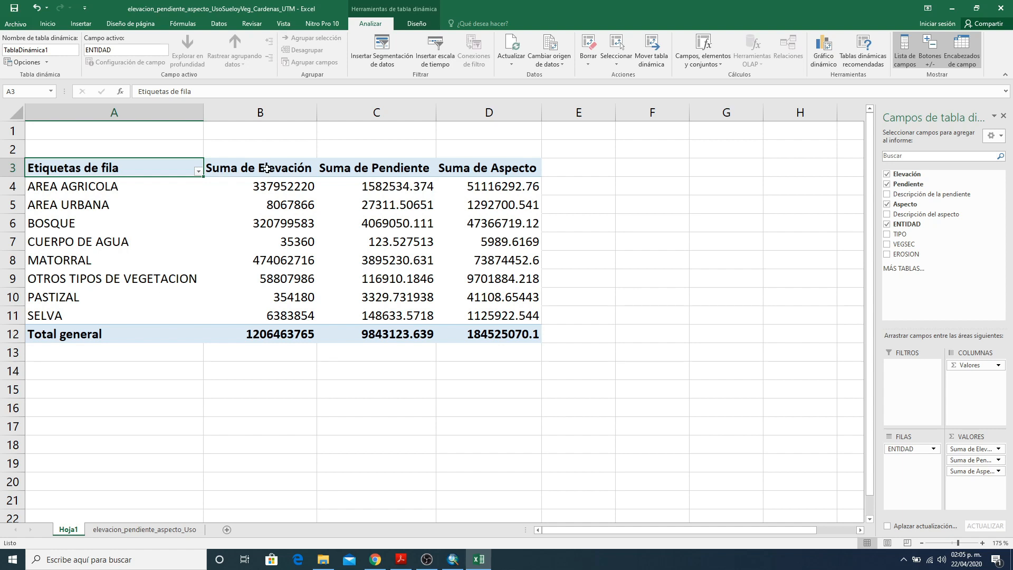
# - Review the summed value columns and change the Elevación value field to summarize by Promedio
pyautogui.click(274, 185)
pyautogui.click(394, 169)
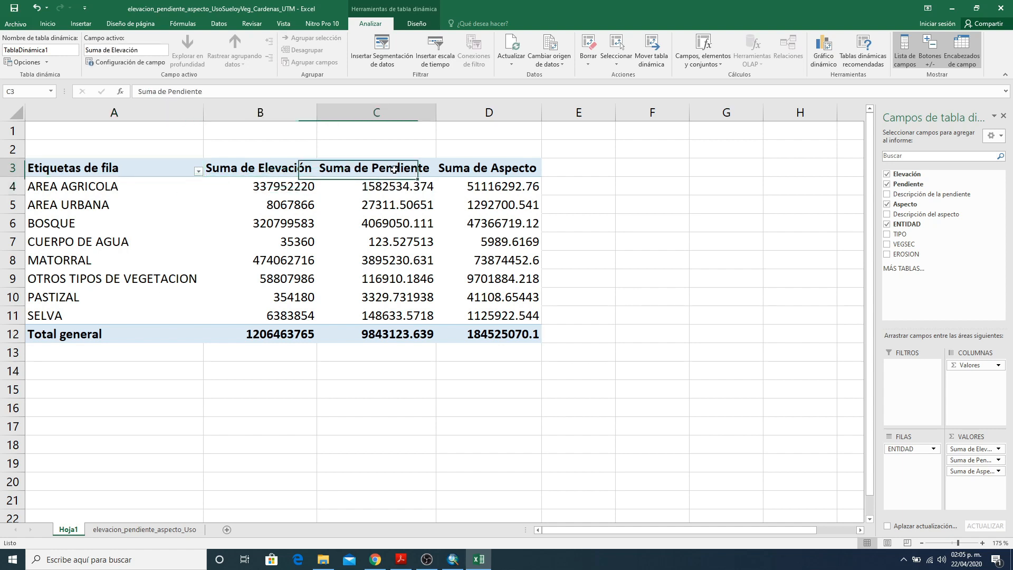
pyautogui.click(522, 170)
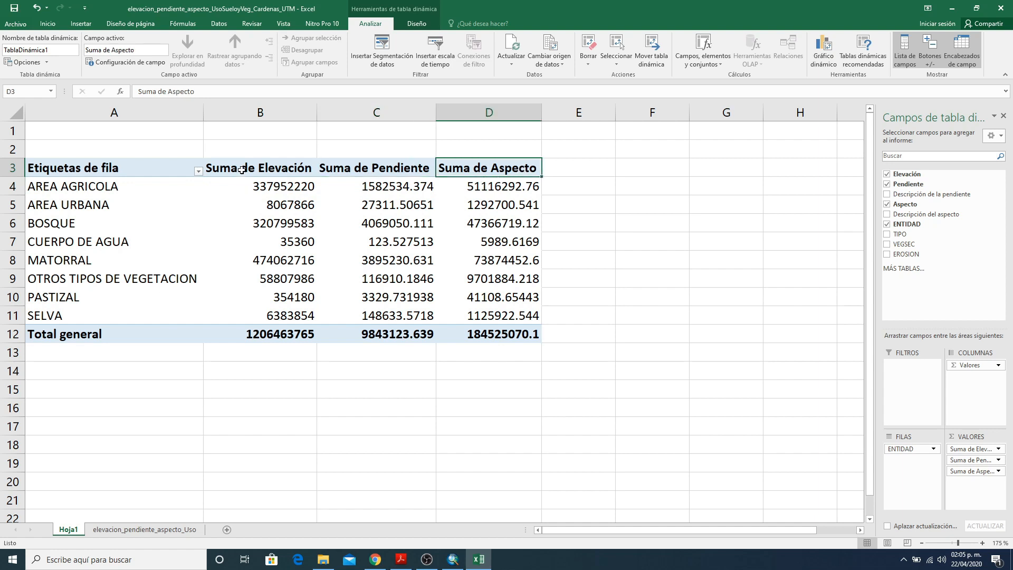
pyautogui.moveTo(242, 170); pyautogui.dragTo(495, 325)
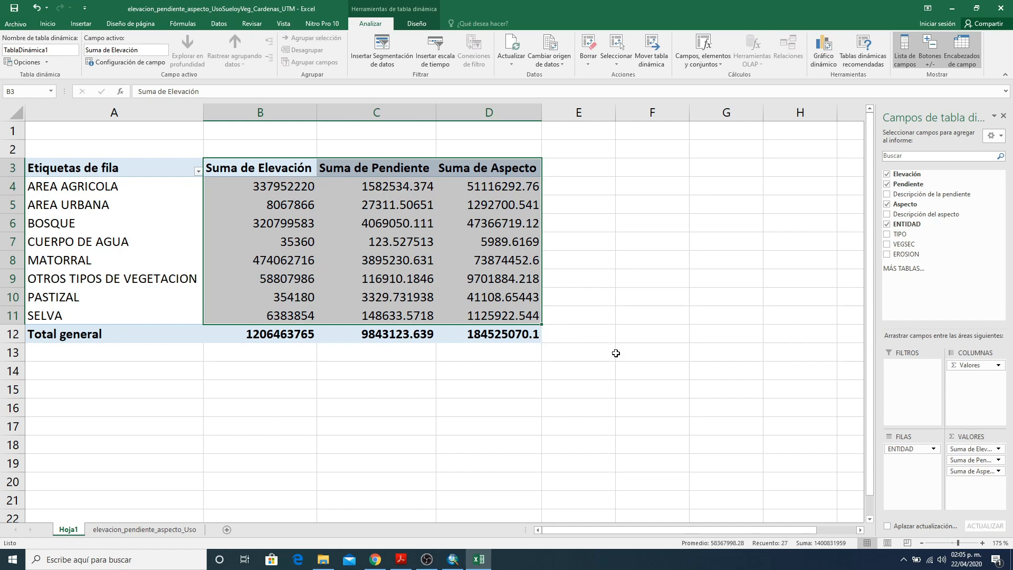
pyautogui.click(999, 450)
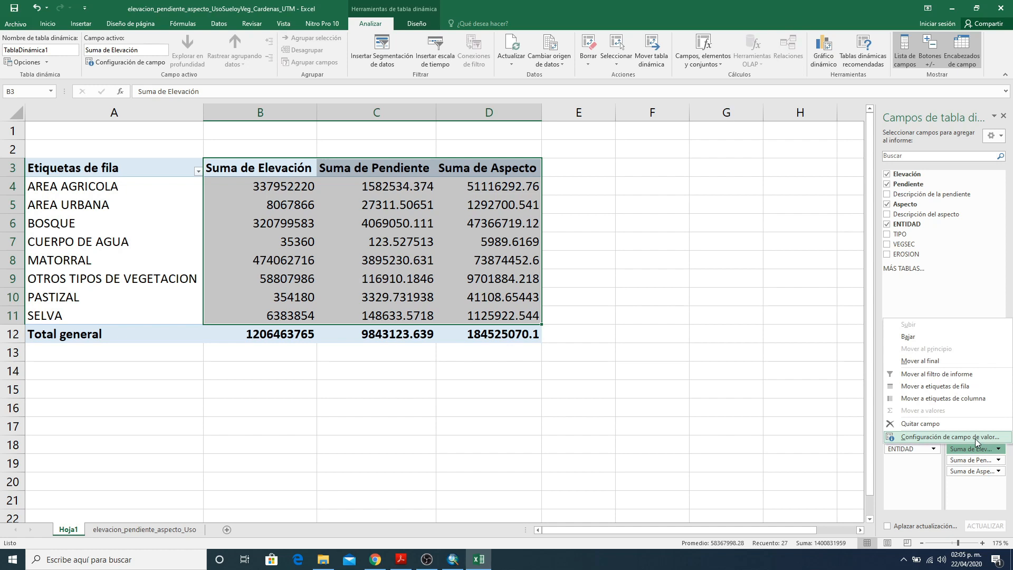
pyautogui.click(978, 440)
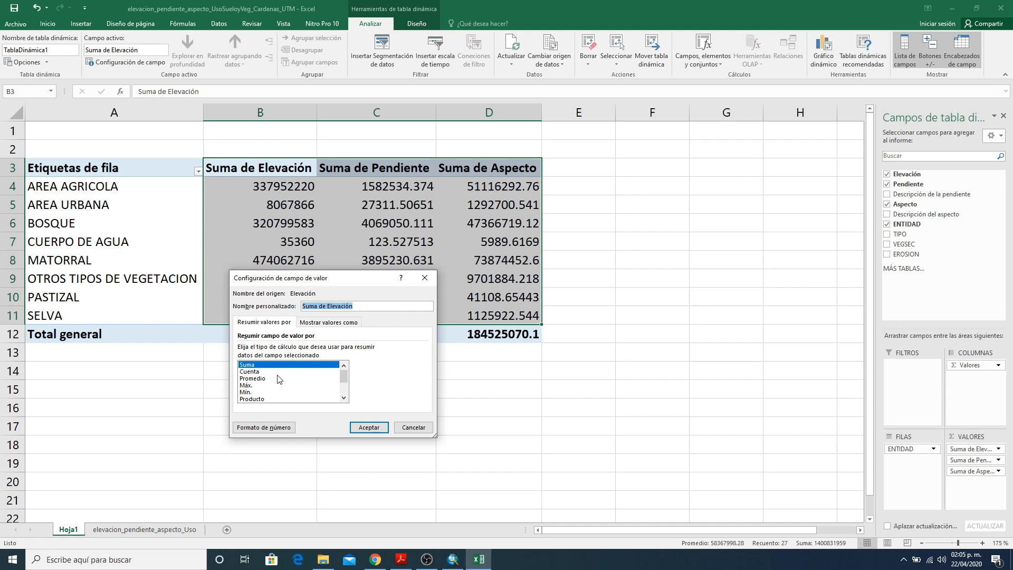
pyautogui.click(248, 379)
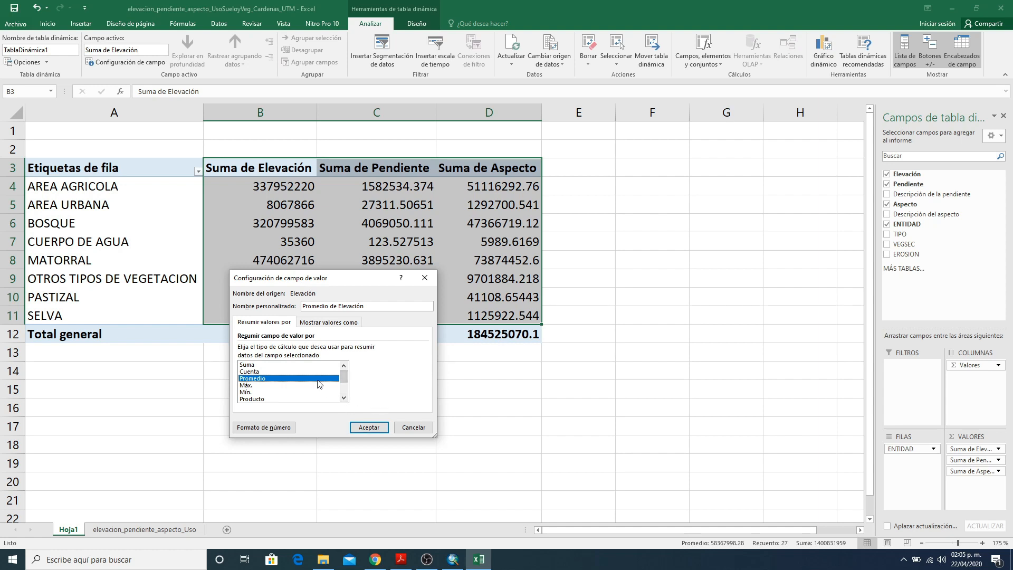
pyautogui.click(369, 427)
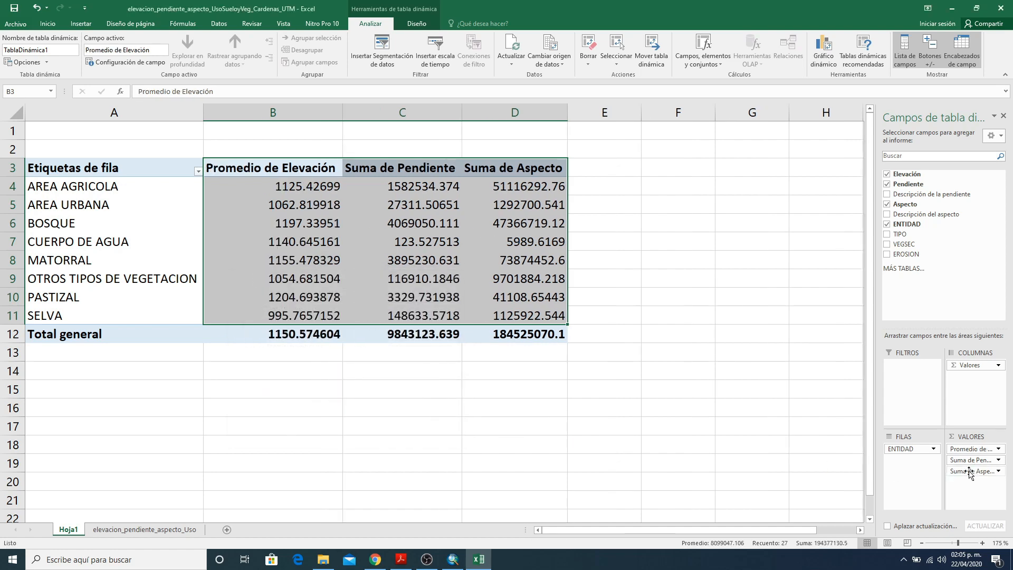
# - Change the Pendiente and Aspecto value fields to summarize by Promedio
pyautogui.click(999, 461)
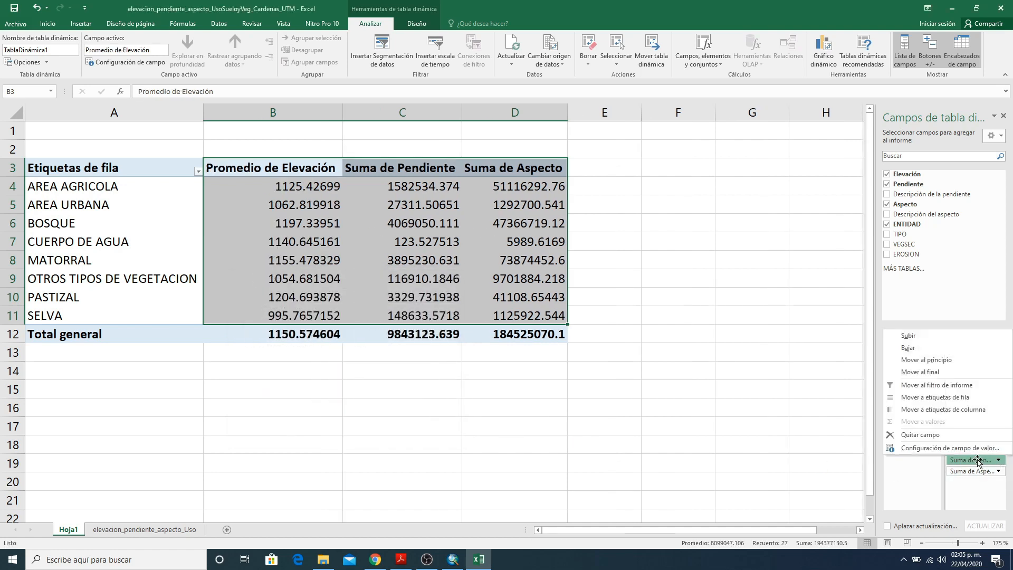
pyautogui.click(947, 448)
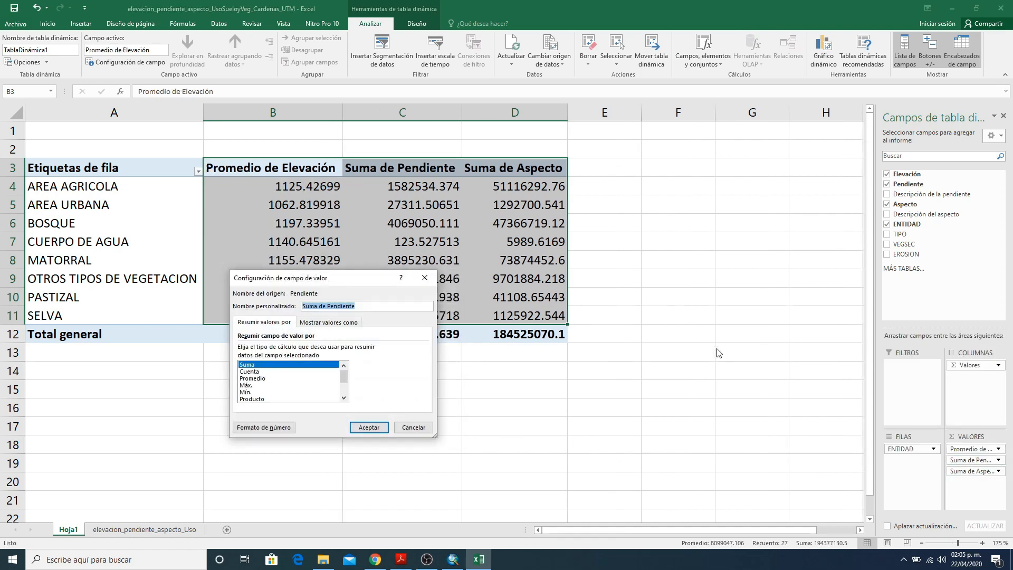
pyautogui.click(263, 379)
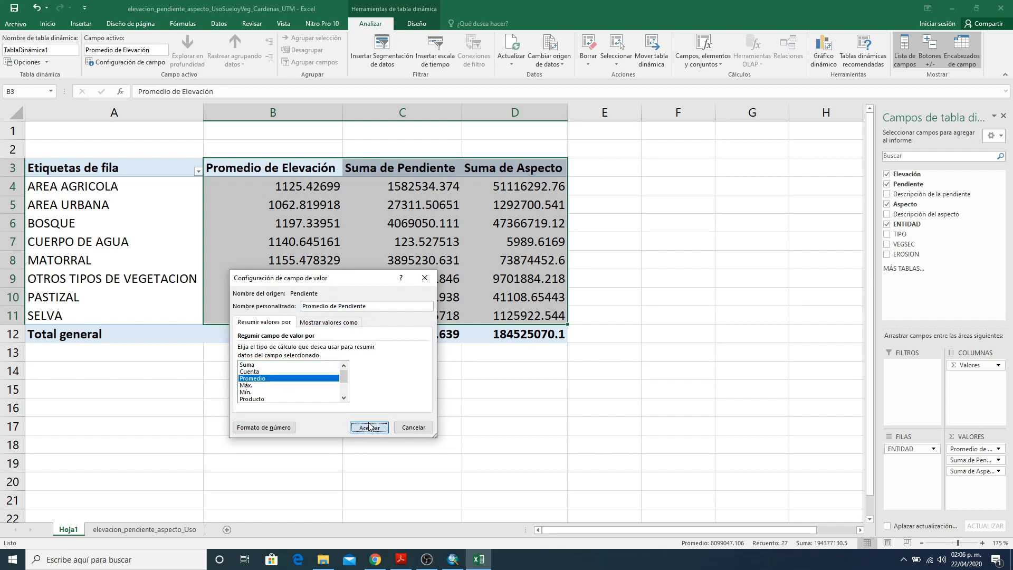
pyautogui.click(369, 428)
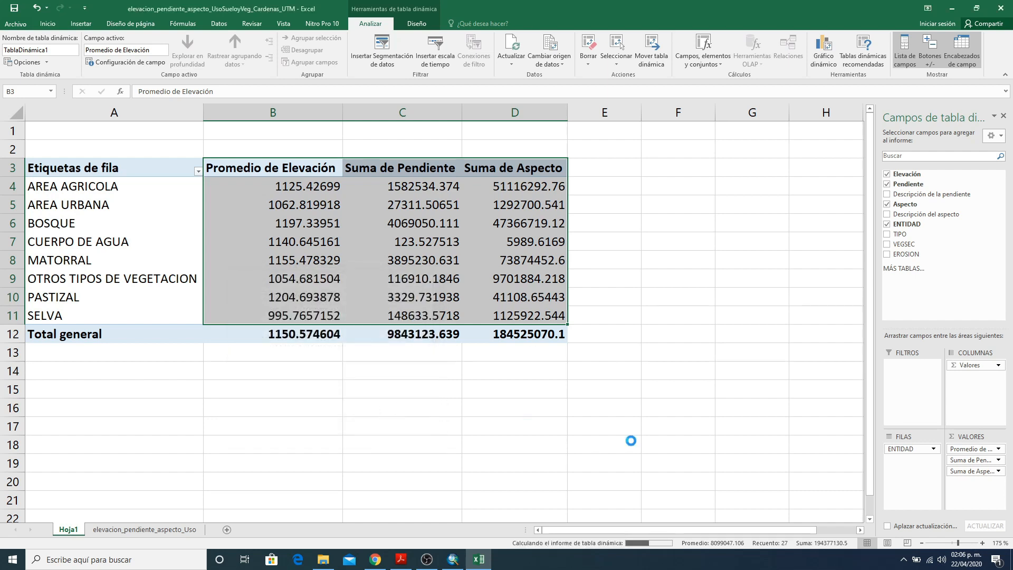
pyautogui.click(997, 471)
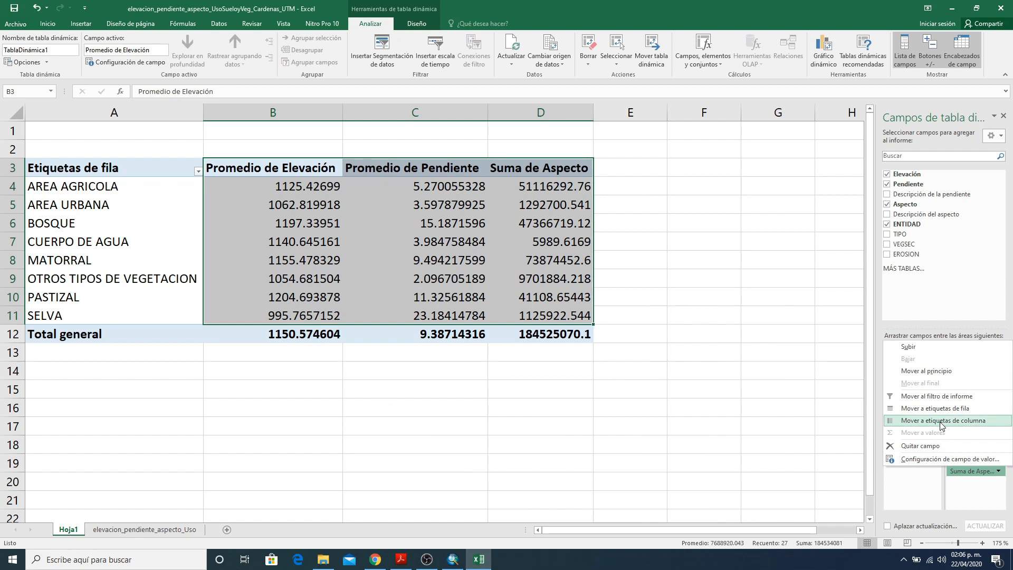
pyautogui.click(944, 460)
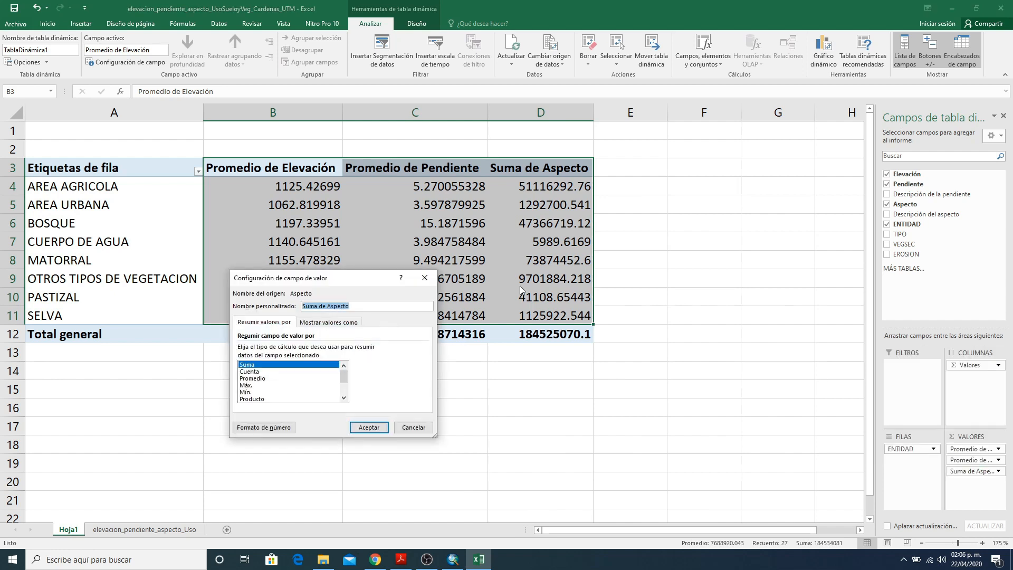
pyautogui.click(256, 379)
pyautogui.click(385, 428)
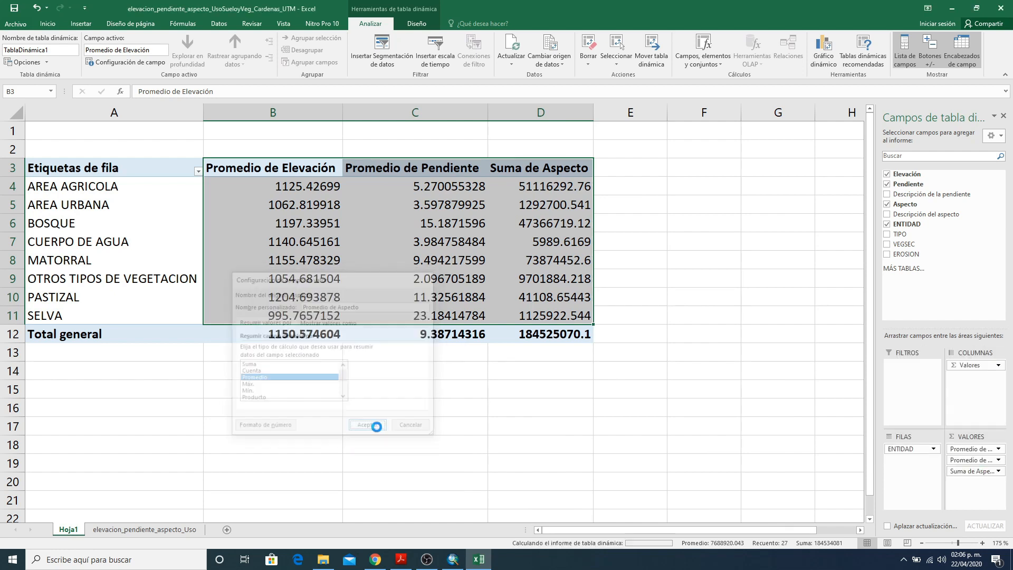
# - Examine the average elevation, slope and aspect for the AREA AGRICOLA and AREA URBANA rows
pyautogui.click(151, 181)
pyautogui.click(152, 192)
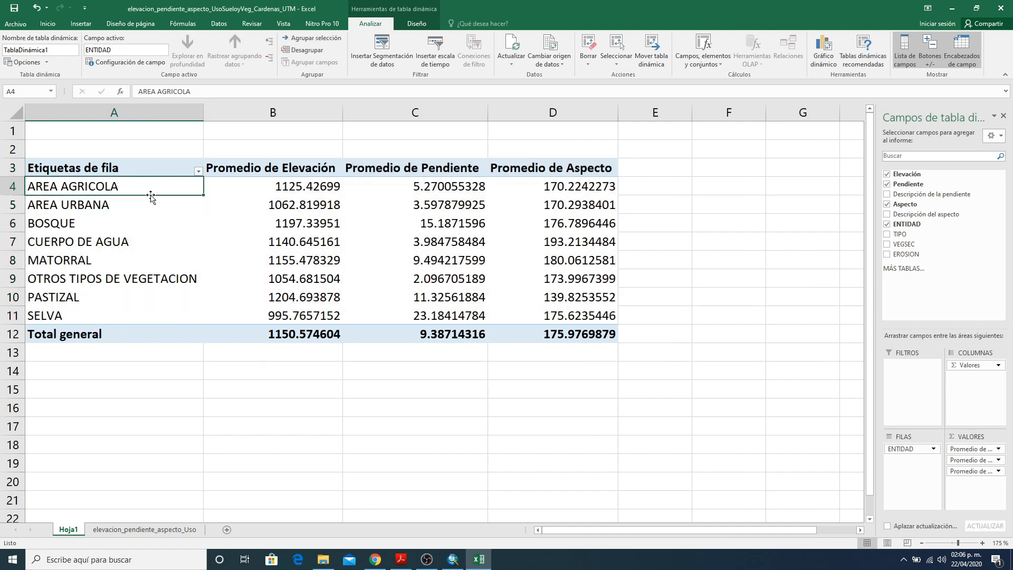
pyautogui.click(264, 186)
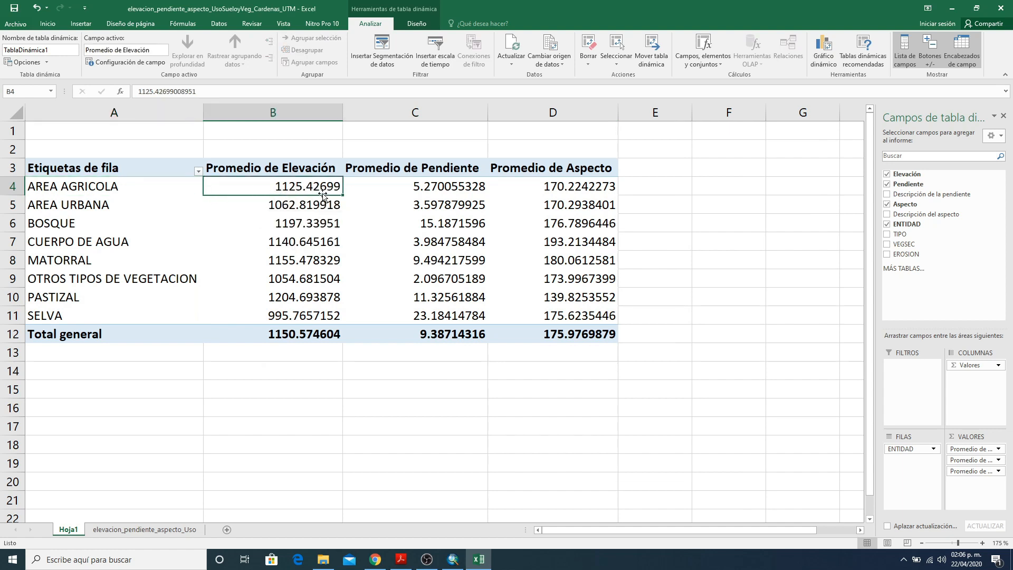
pyautogui.click(422, 187)
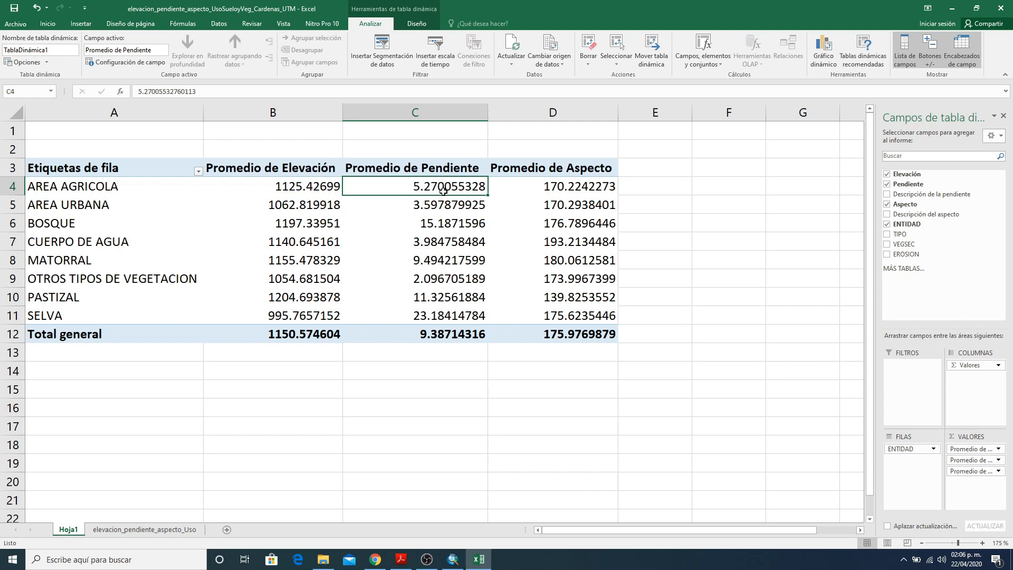
pyautogui.moveTo(443, 191)
pyautogui.click(574, 187)
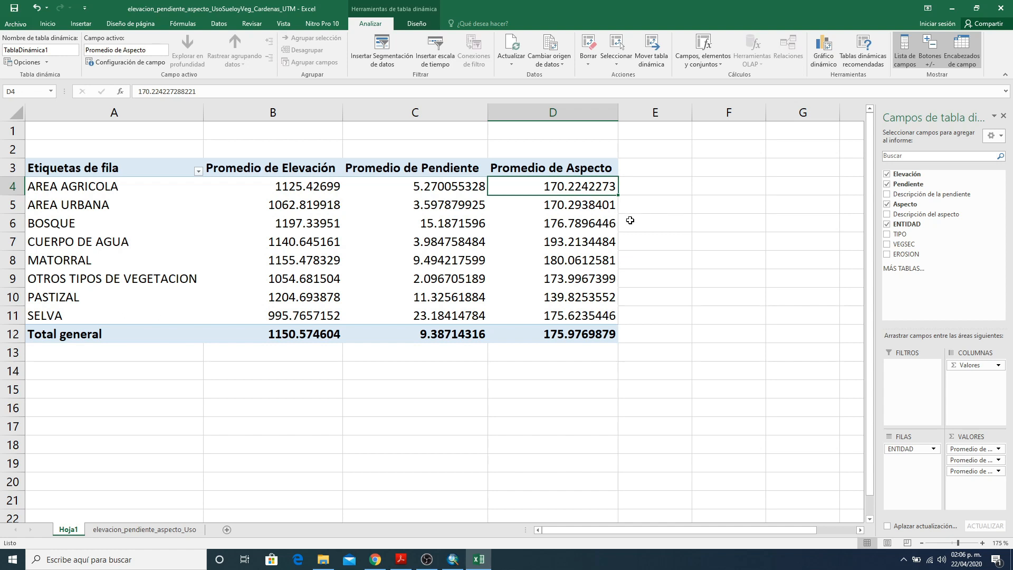
pyautogui.click(102, 206)
pyautogui.moveTo(315, 205); pyautogui.dragTo(553, 208)
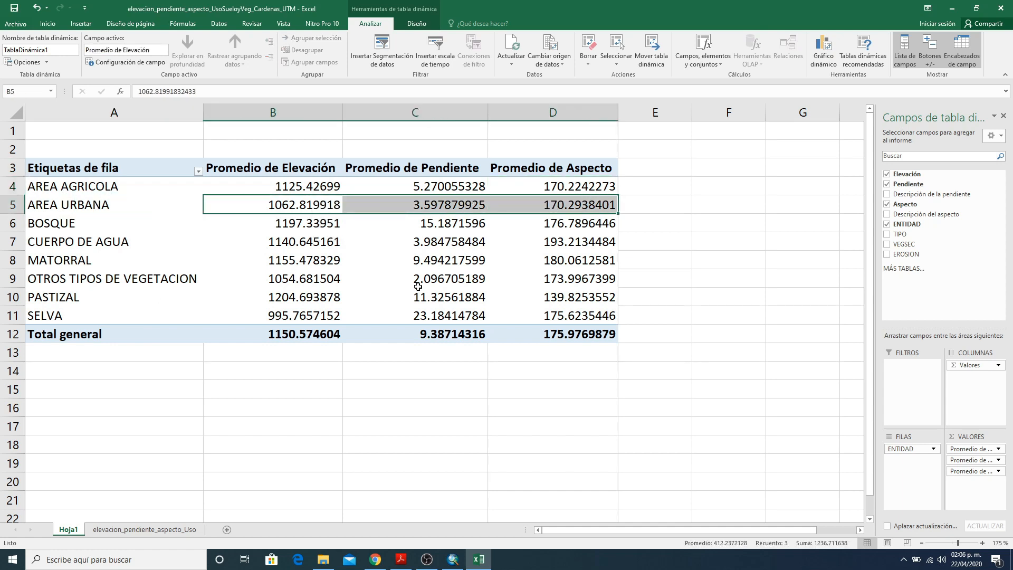
pyautogui.click(424, 207)
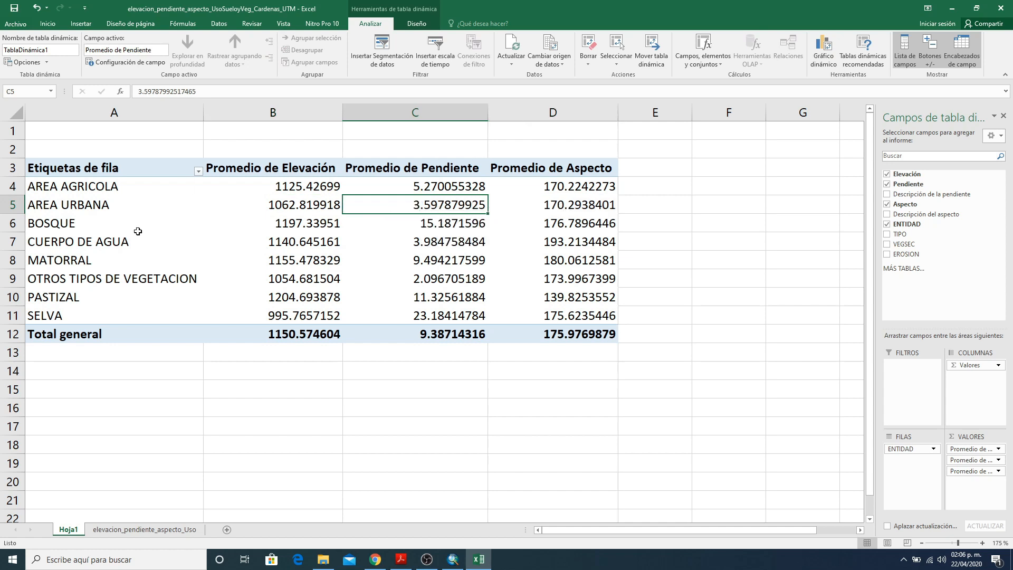
# - Compare the average slopes of BOSQUE and SELVA and review the complete pivot table of averages
pyautogui.click(119, 223)
pyautogui.click(436, 225)
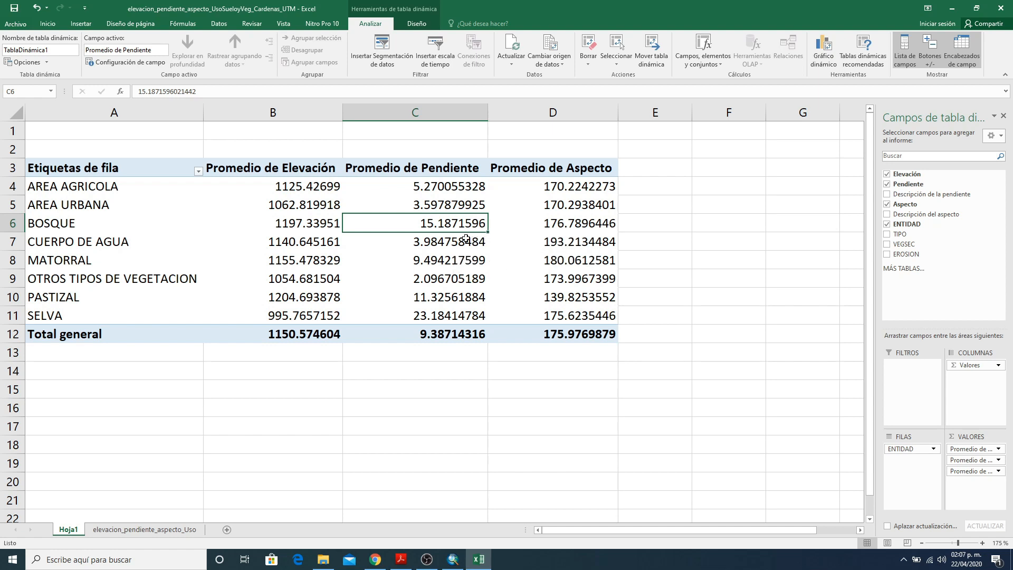
pyautogui.click(14, 315)
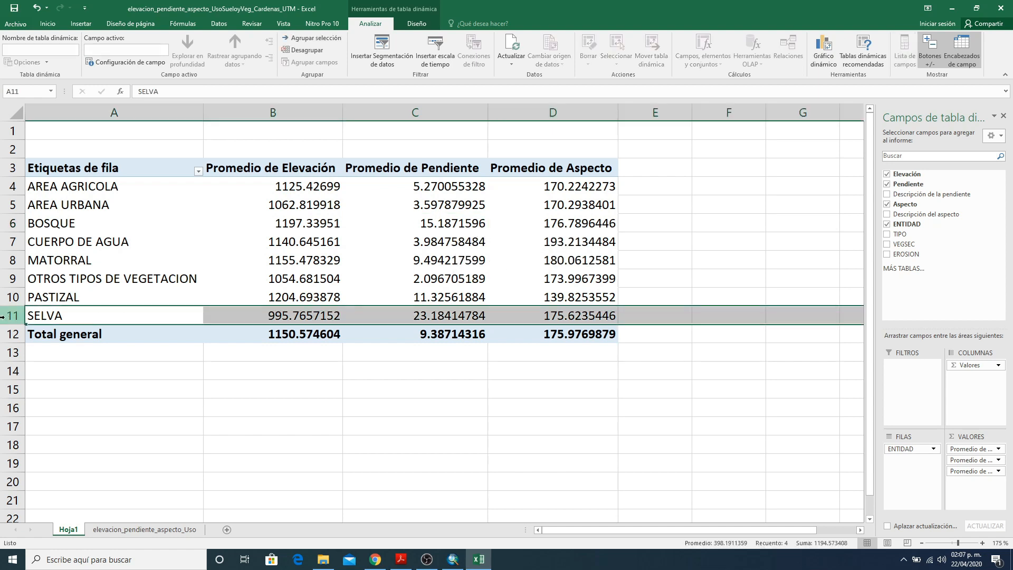
pyautogui.click(456, 316)
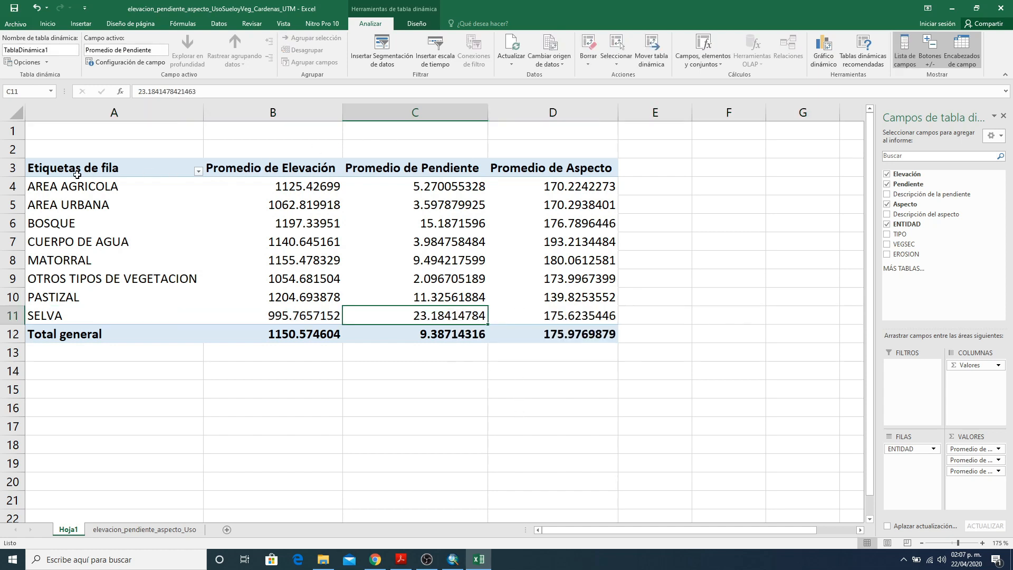
pyautogui.moveTo(42, 170); pyautogui.dragTo(613, 326)
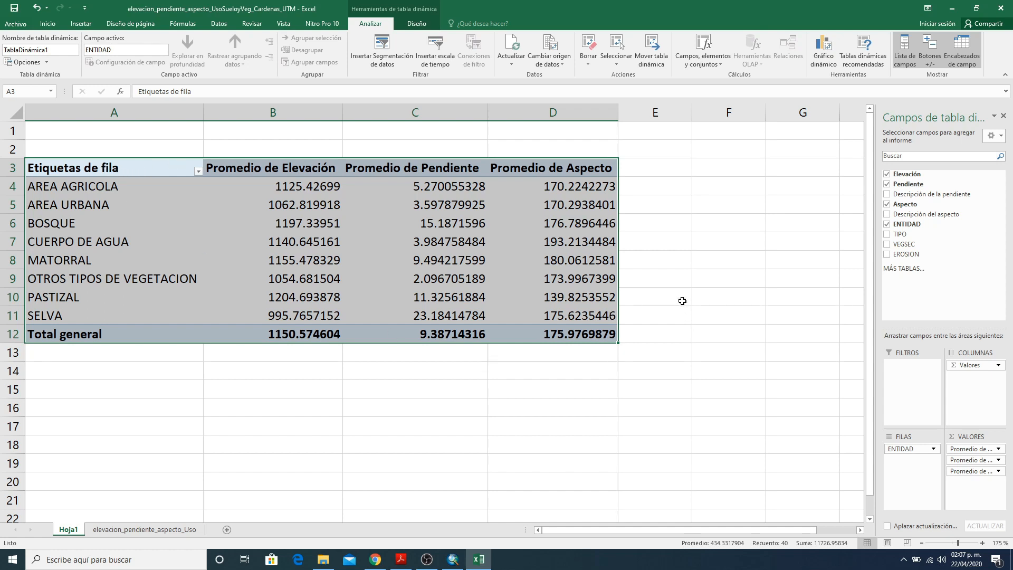
pyautogui.click(283, 173)
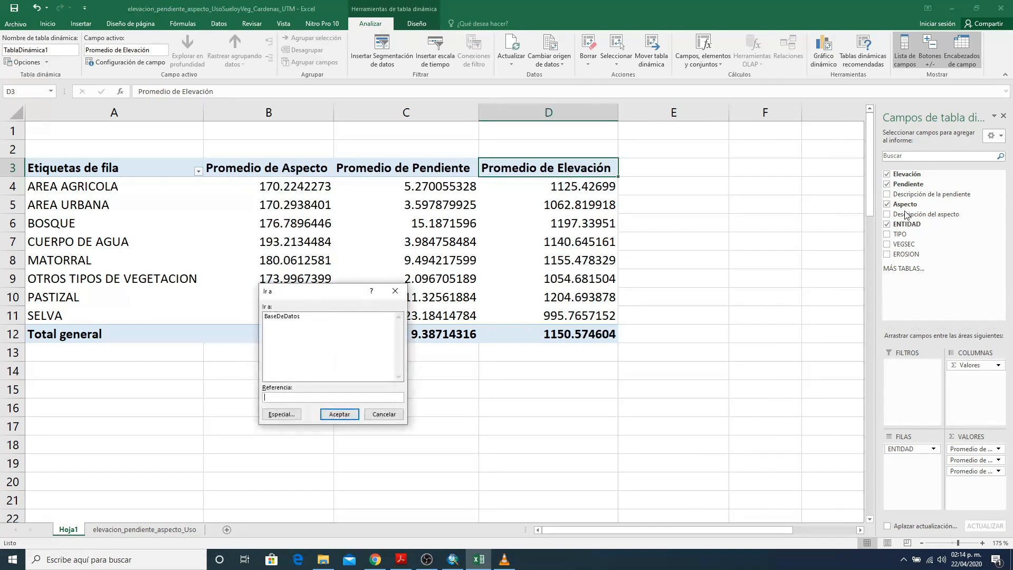
pyautogui.press('Escape')
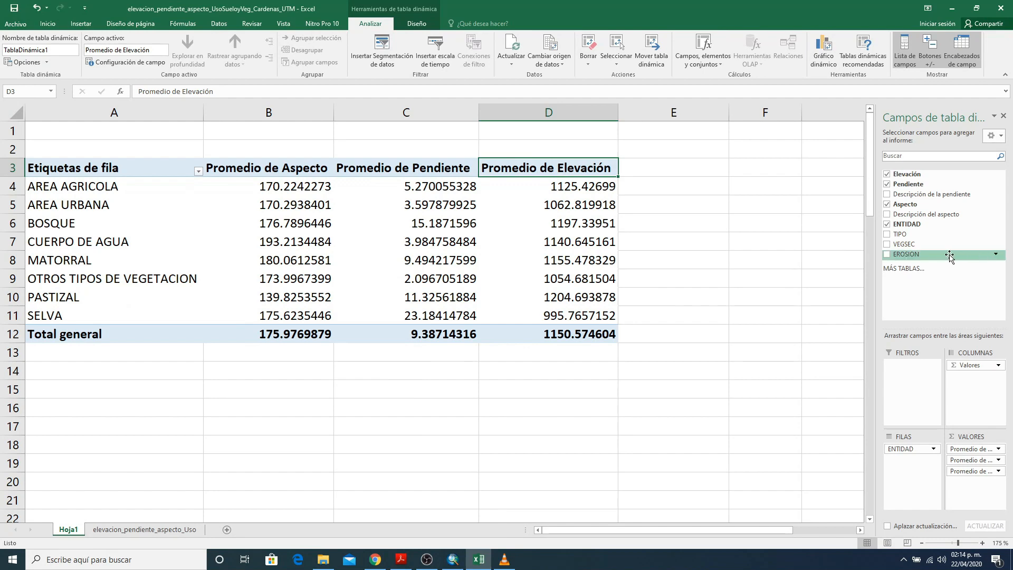
# - Group the pivot table by Descripción de la pendiente and remove Aspecto, ENTIDAD and Pendiente, keeping only average Elevación
pyautogui.click(888, 195)
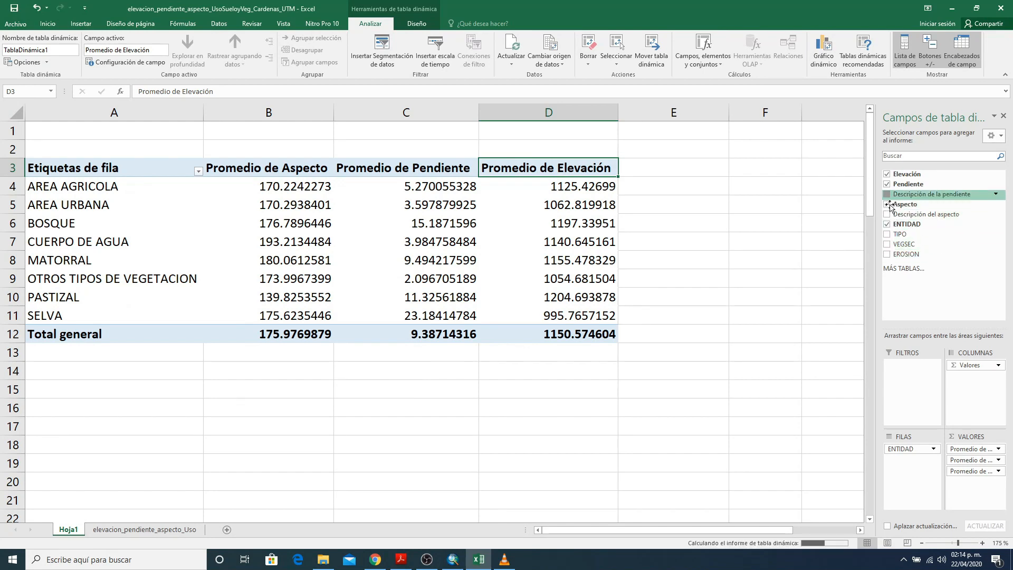
pyautogui.click(887, 224)
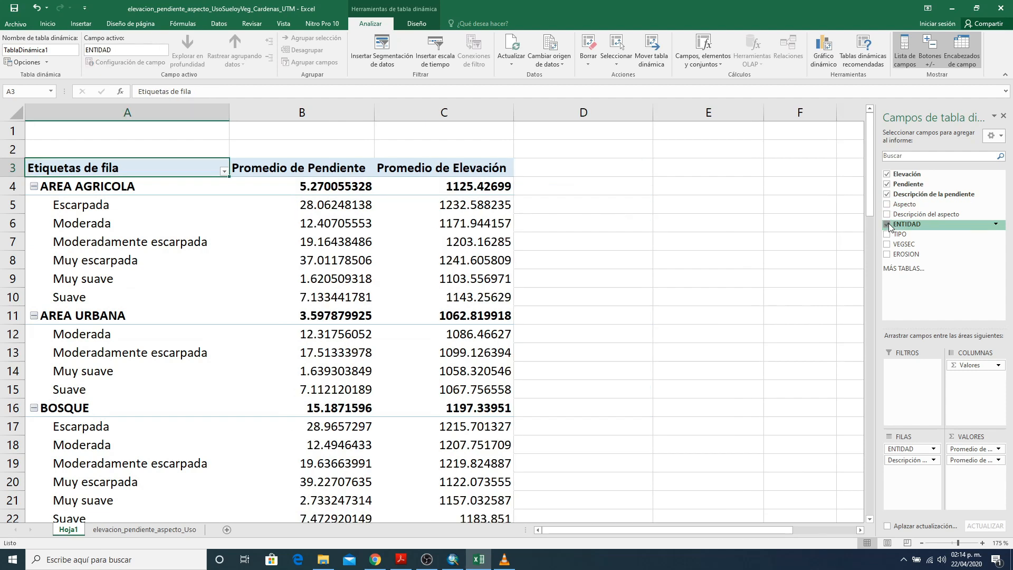
pyautogui.click(888, 185)
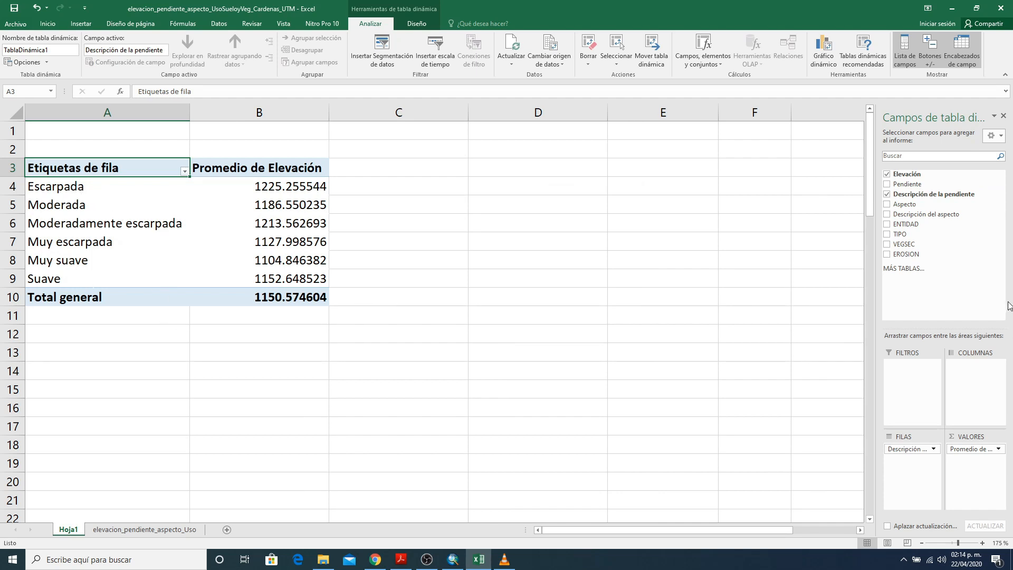
# - Replace Descripción de la pendiente with Descripción del aspecto as the pivot table's row field
pyautogui.click(888, 214)
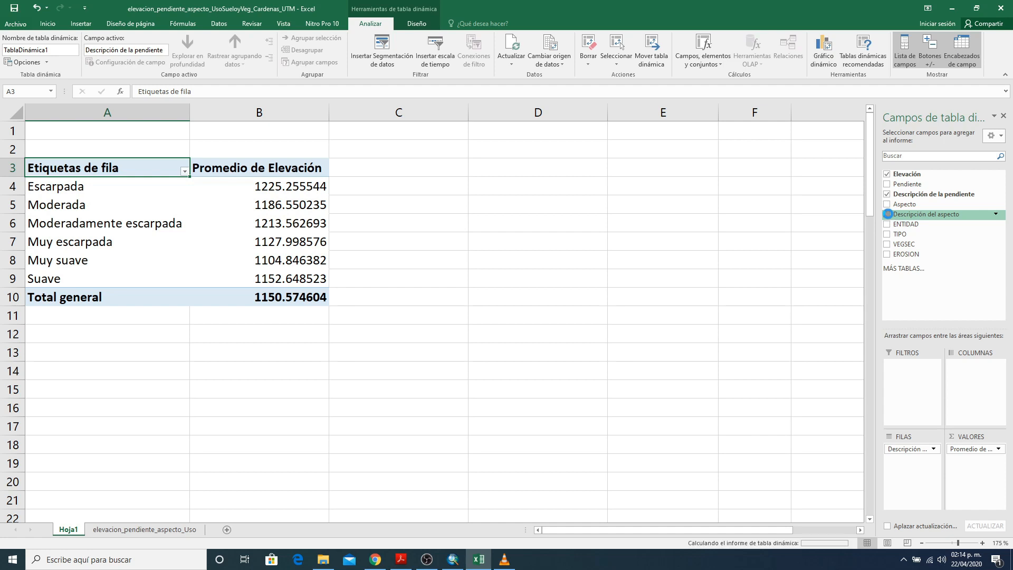
pyautogui.click(887, 194)
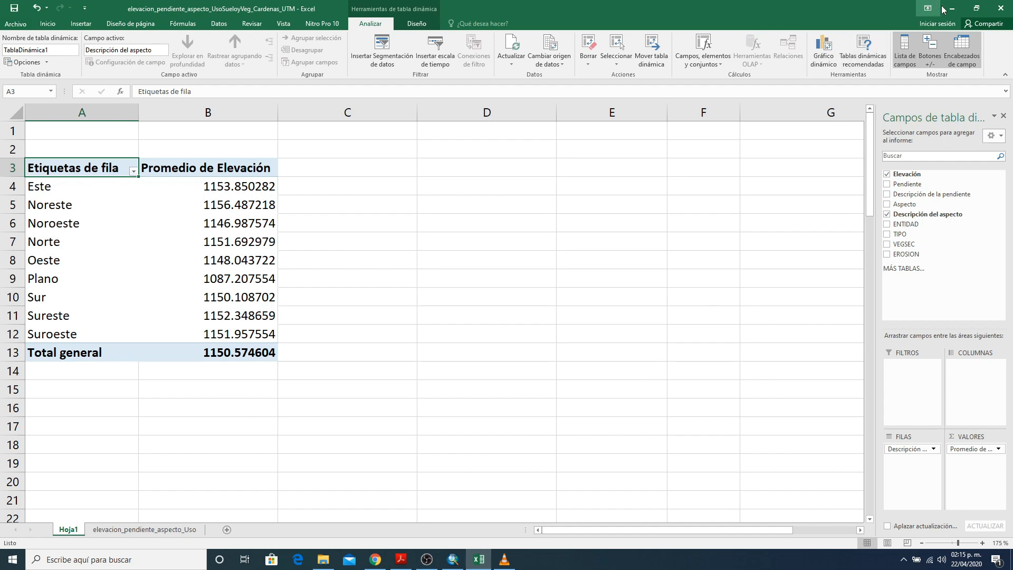
# - Switch to ArcMap and give the AOI_Cardenas_UTM polygon a light pink fill
pyautogui.click(453, 559)
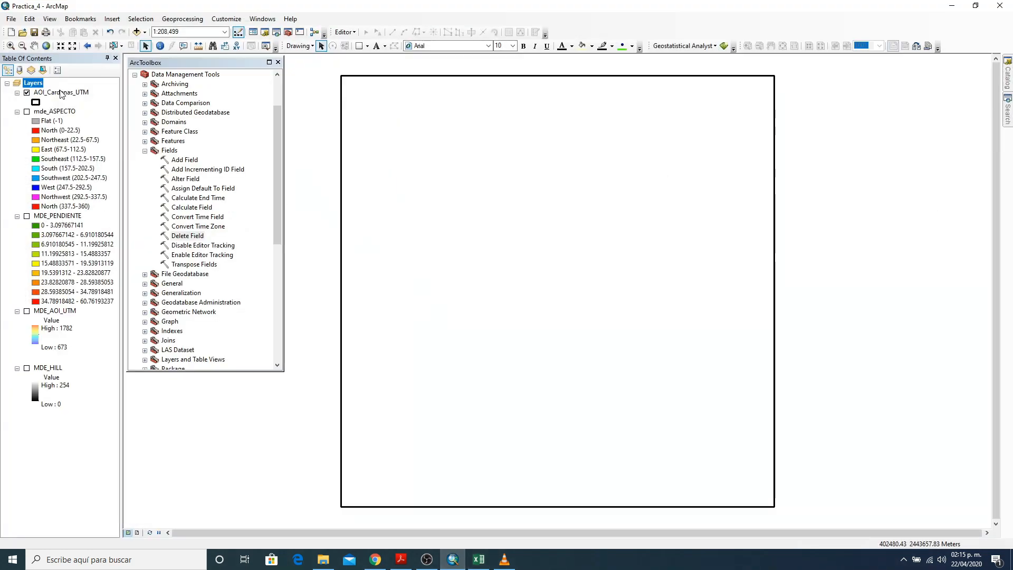
pyautogui.click(36, 103)
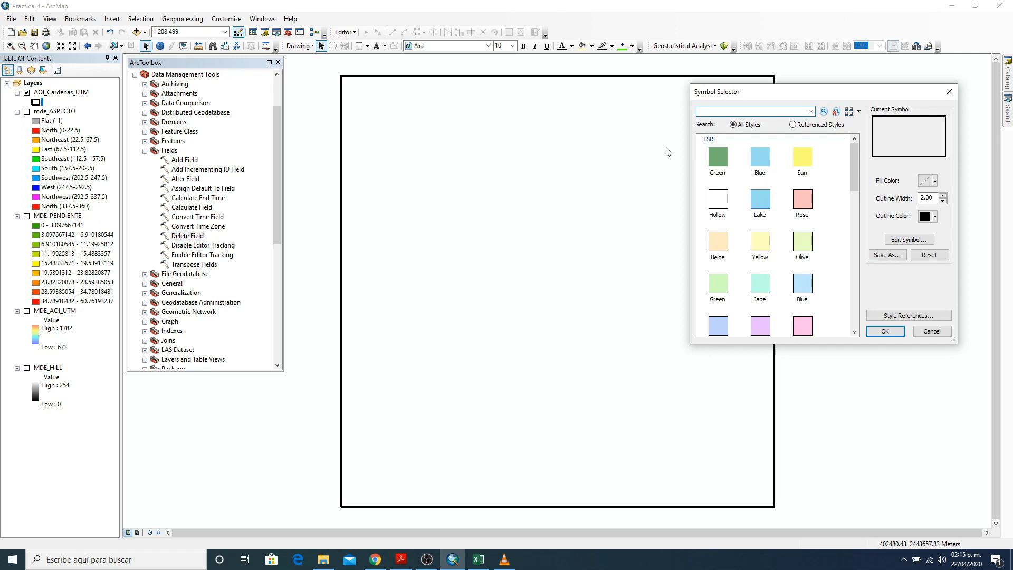
pyautogui.click(936, 181)
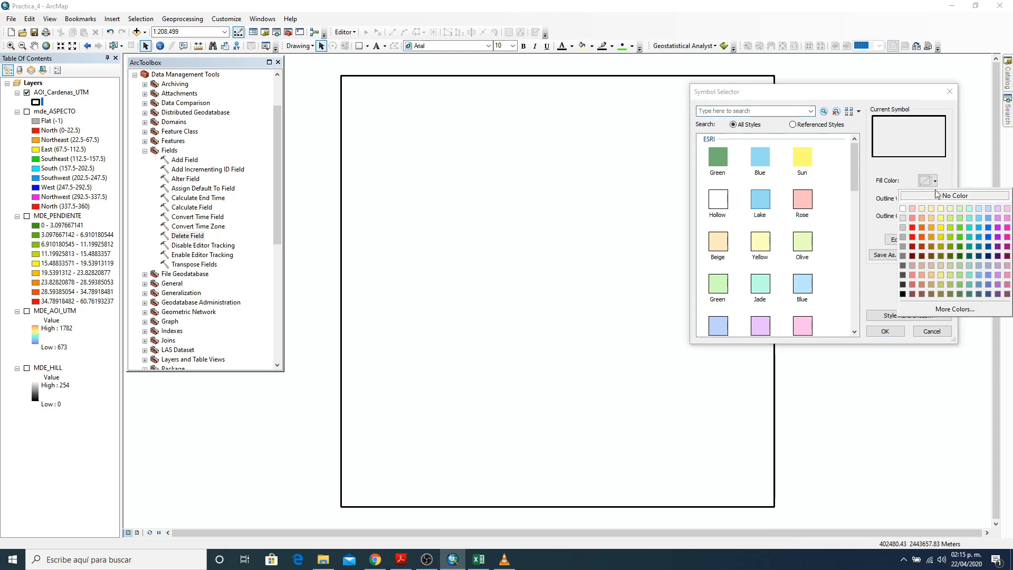
pyautogui.click(919, 214)
pyautogui.click(885, 331)
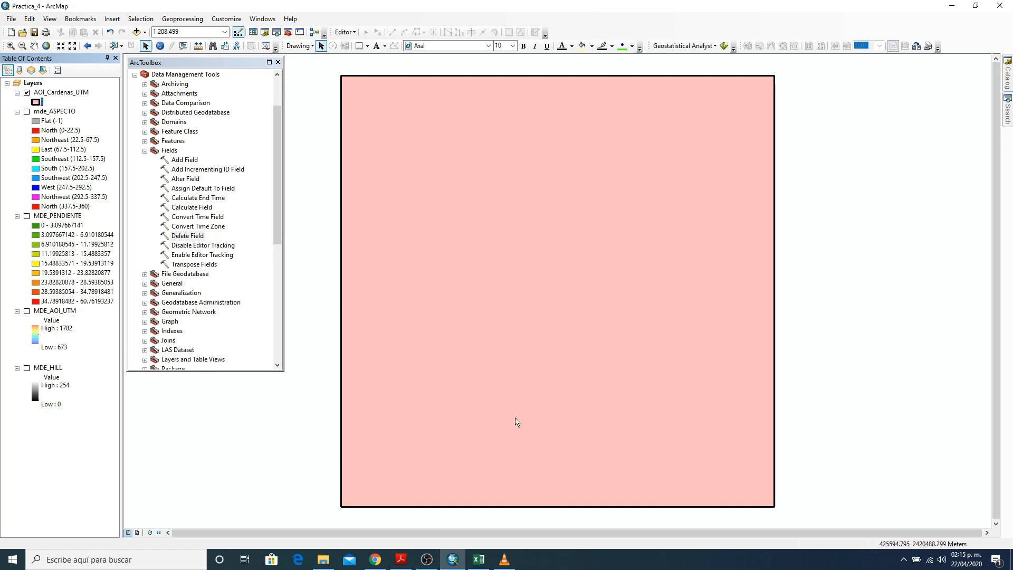
# - Start adding data and look through the Practica_3 folder under D:\2018-2019-II\0IDE\2018-2019-II
pyautogui.click(136, 32)
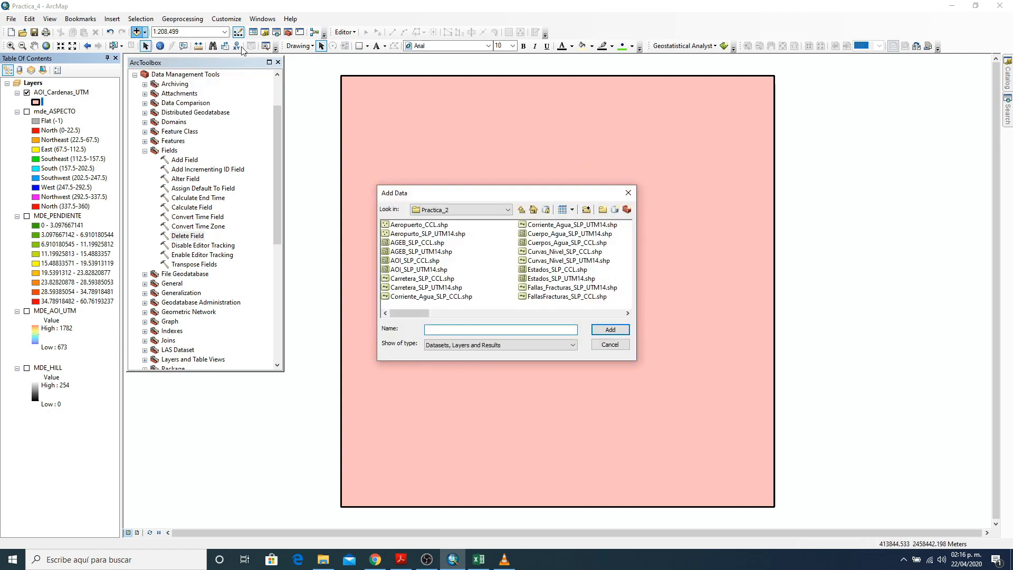
pyautogui.click(507, 211)
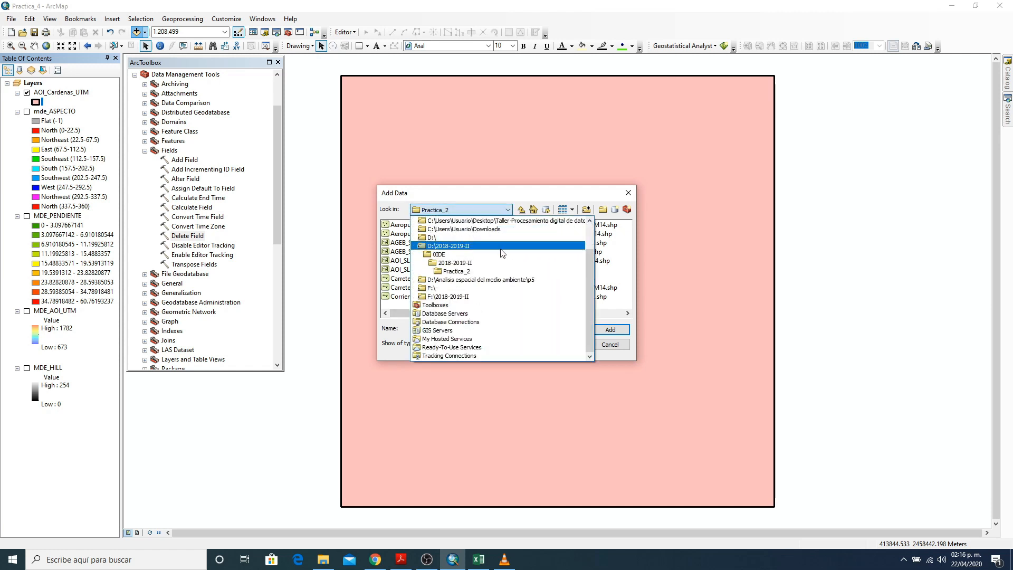
pyautogui.click(464, 247)
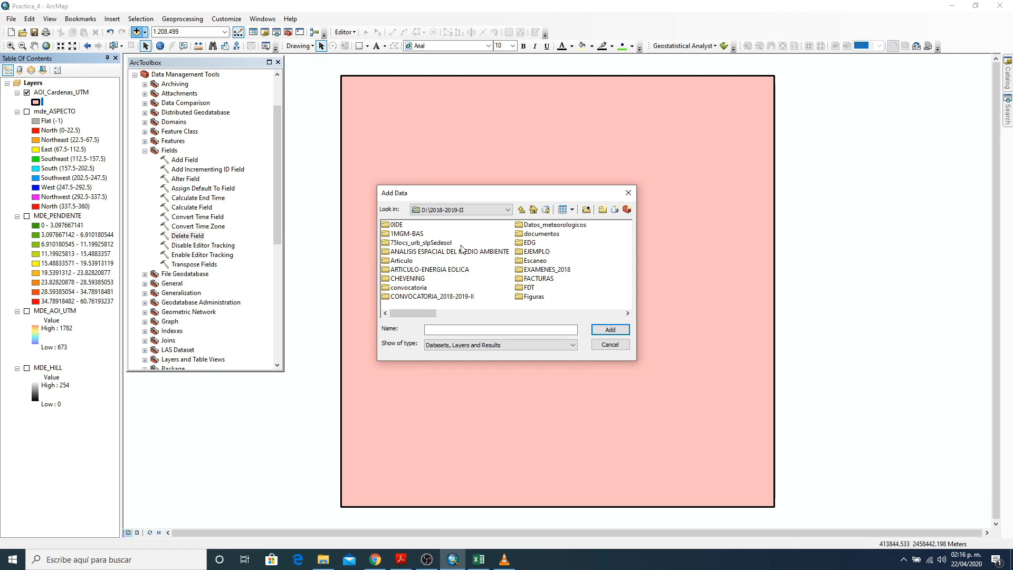
pyautogui.doubleClick(396, 225)
pyautogui.doubleClick(419, 261)
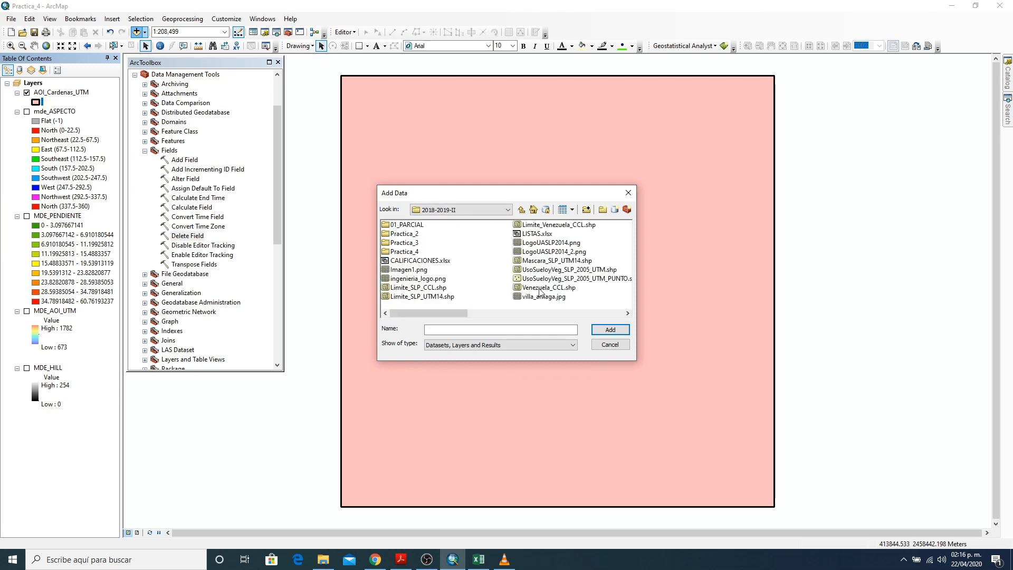
pyautogui.doubleClick(407, 243)
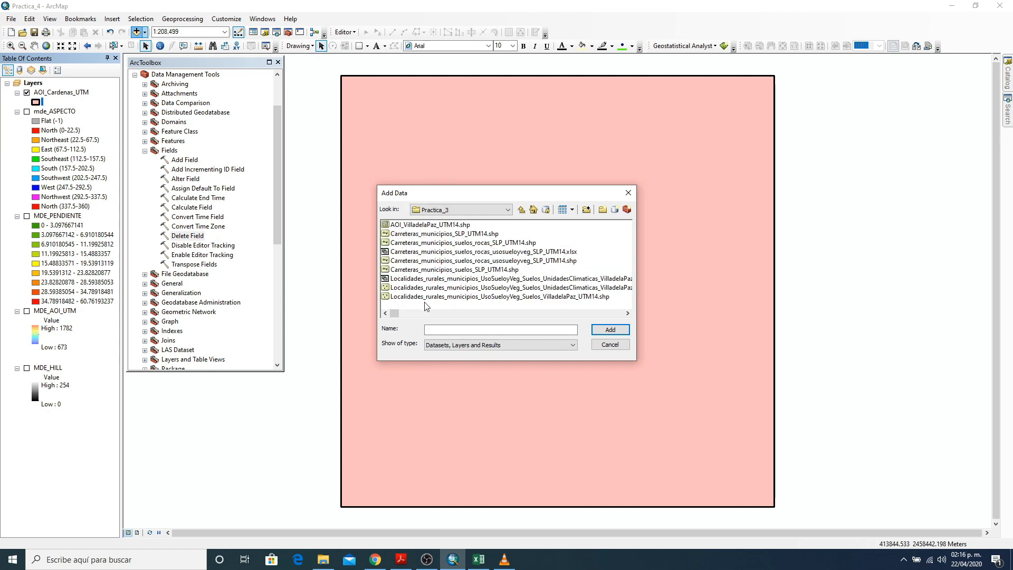
# - Look through all the datasets in the neighbouring Practica_4 folder
pyautogui.click(520, 210)
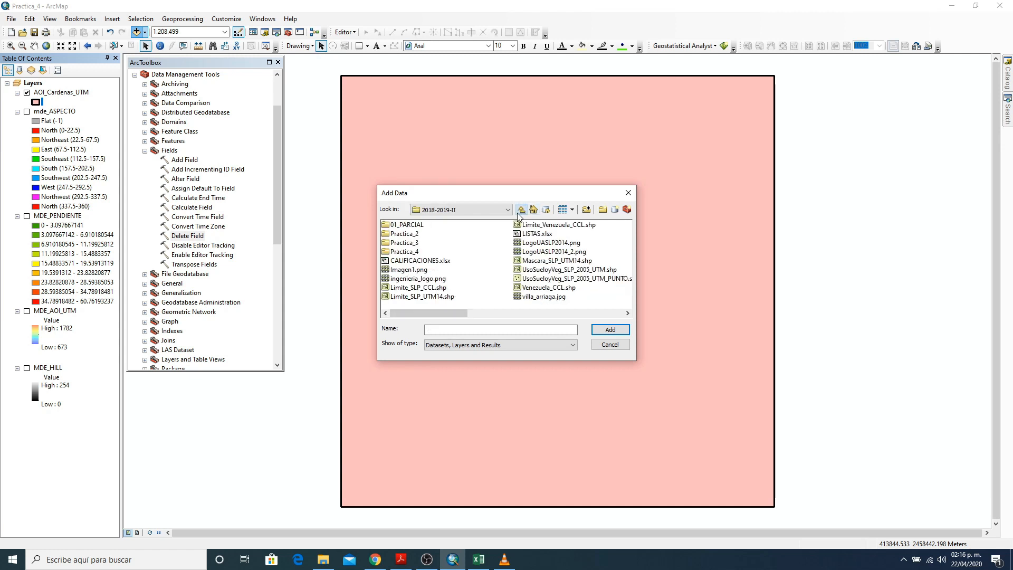
pyautogui.doubleClick(413, 253)
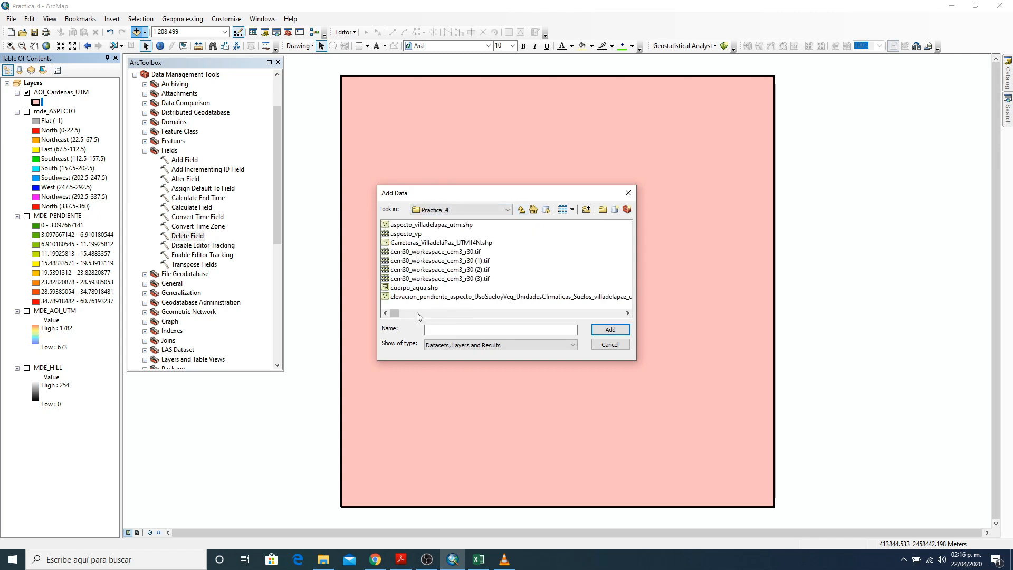
pyautogui.click(417, 313)
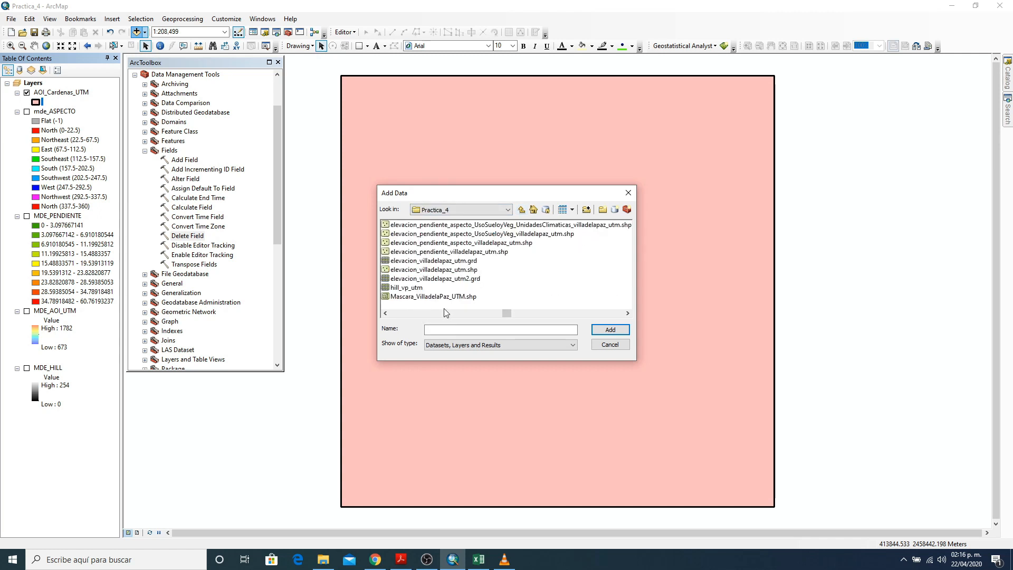
pyautogui.click(628, 314)
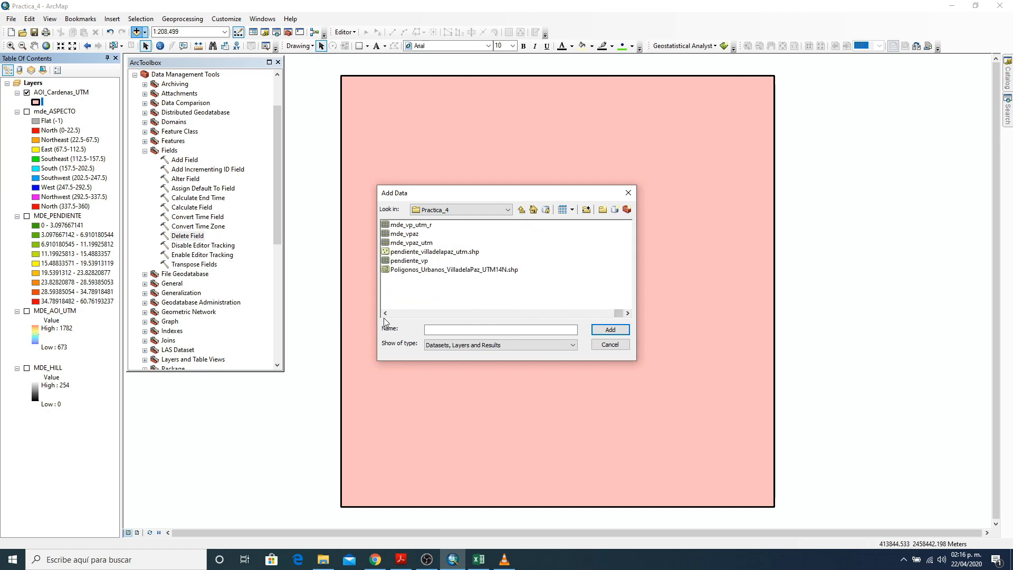
pyautogui.click(386, 314)
pyautogui.click(385, 314)
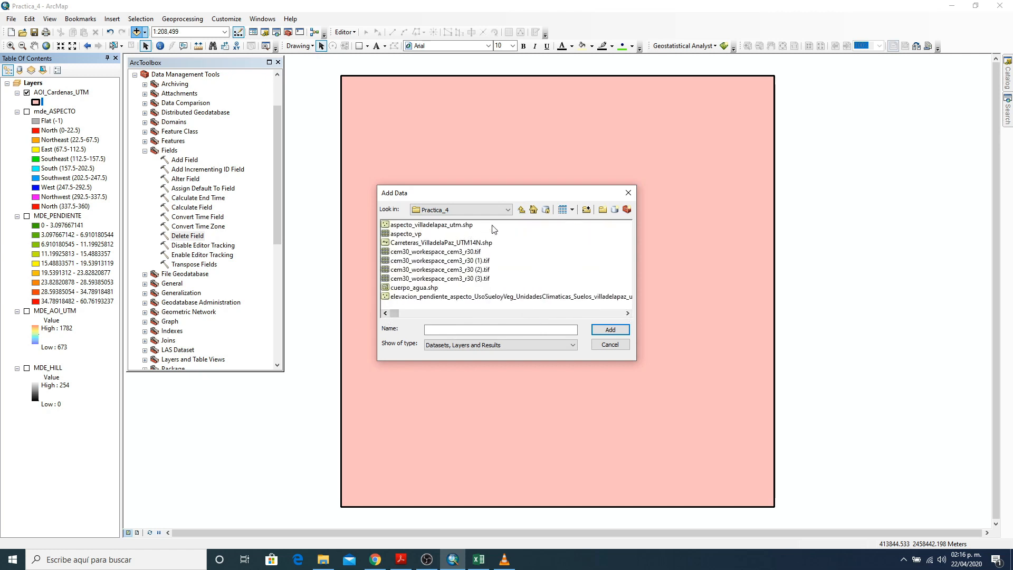
# - Return to the Practica_3 folder and check the datasets at the end of its file list
pyautogui.click(521, 209)
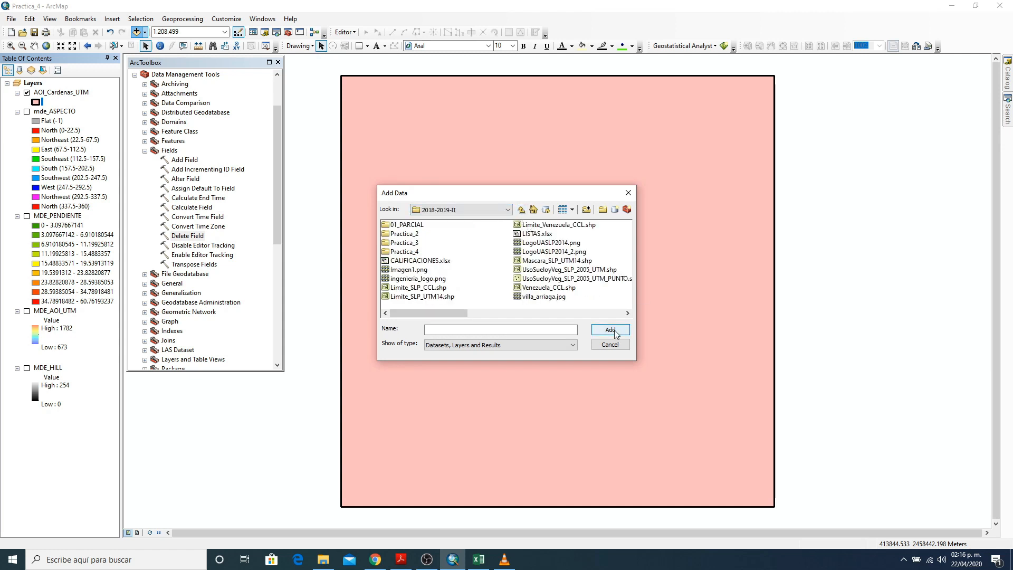
pyautogui.click(412, 243)
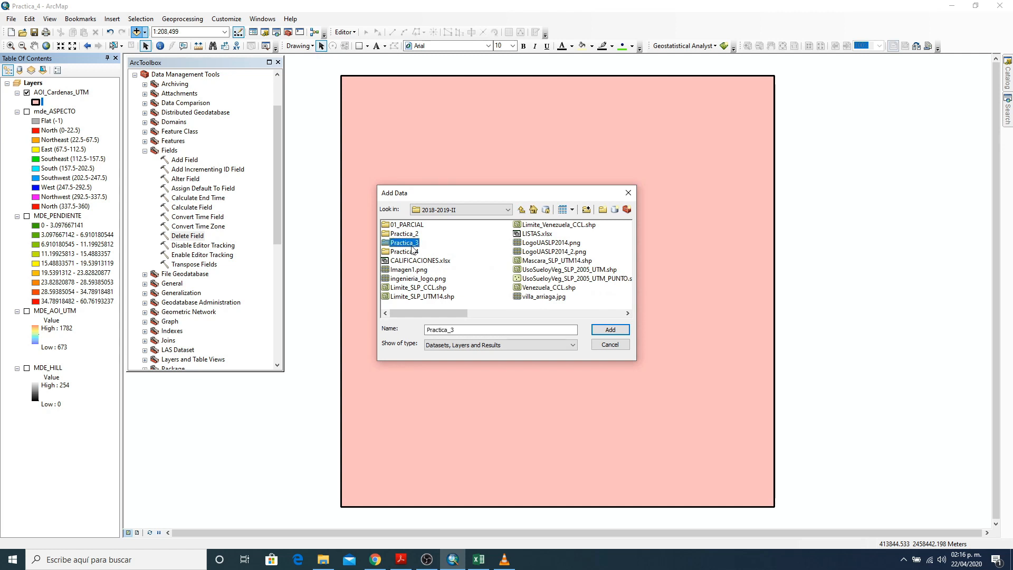
pyautogui.doubleClick(412, 244)
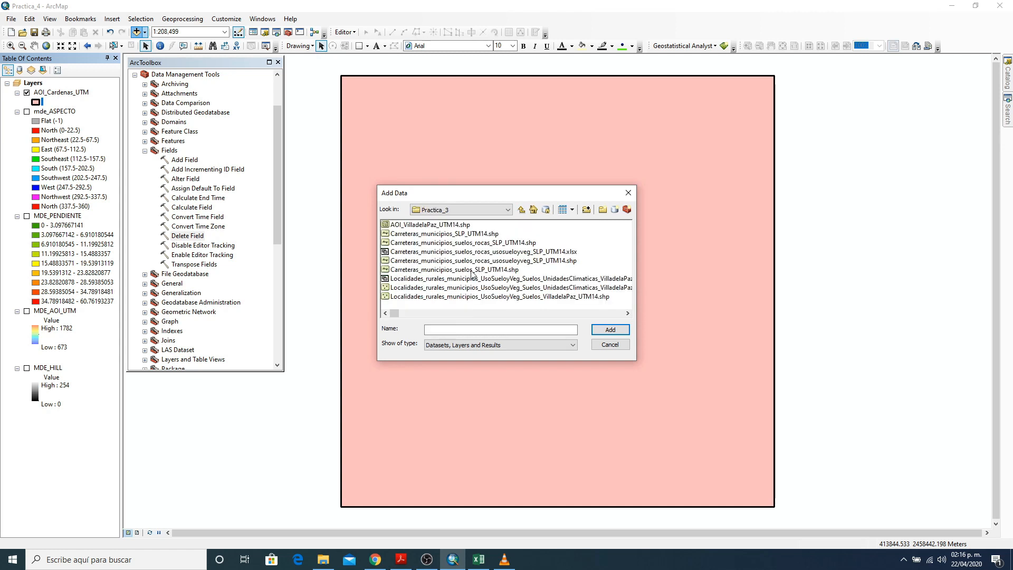
pyautogui.click(628, 313)
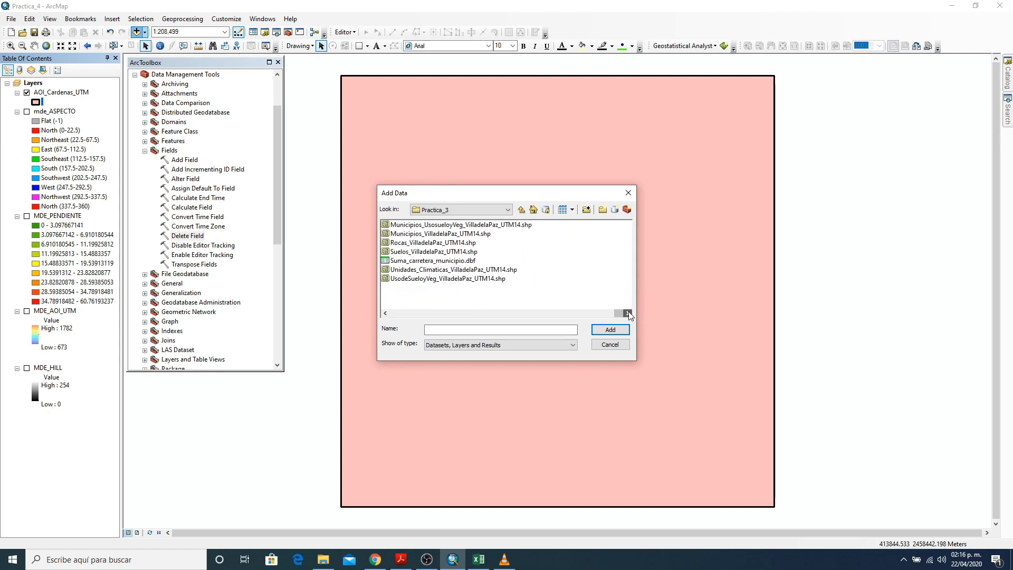
# - Search the 2019-2020-II folder on drive D and its IDE subfolder for the layer to add
pyautogui.click(522, 210)
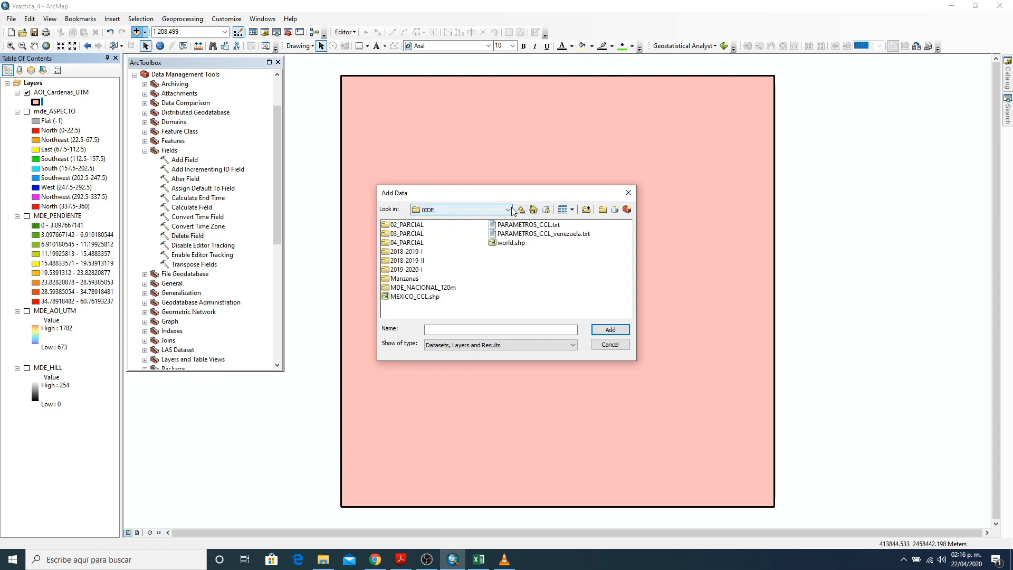
pyautogui.click(513, 211)
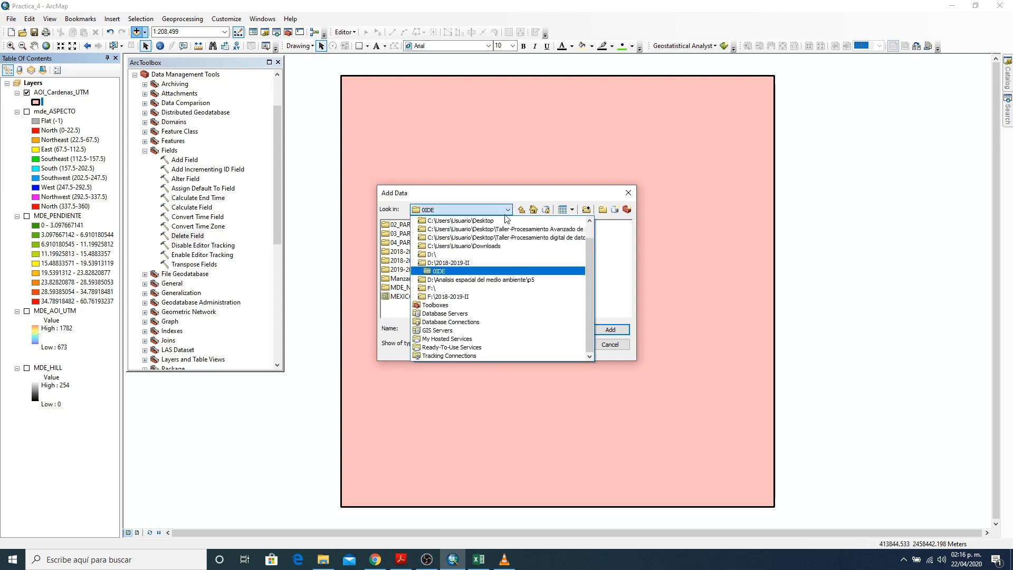
pyautogui.click(462, 255)
pyautogui.doubleClick(406, 251)
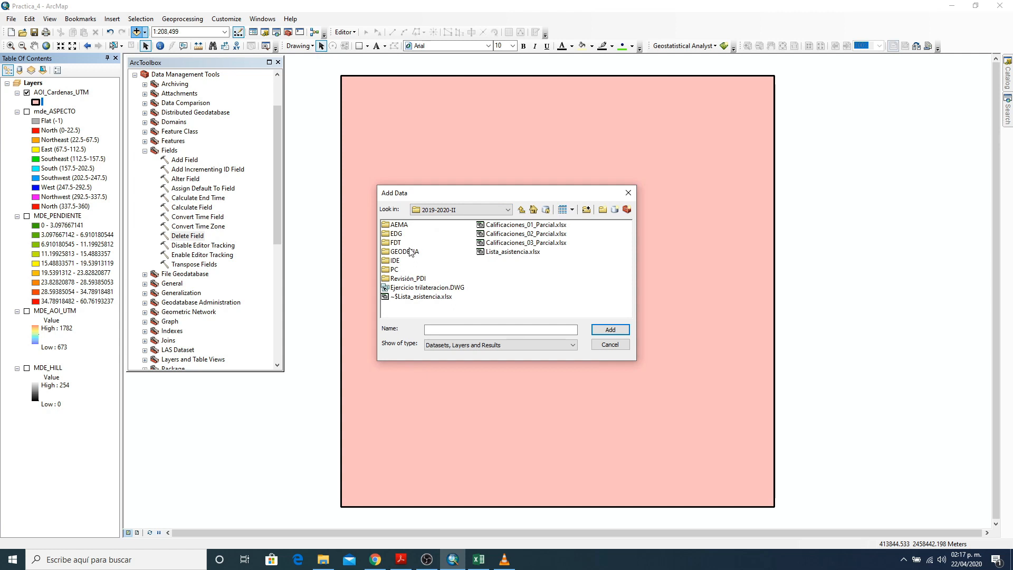
pyautogui.doubleClick(394, 260)
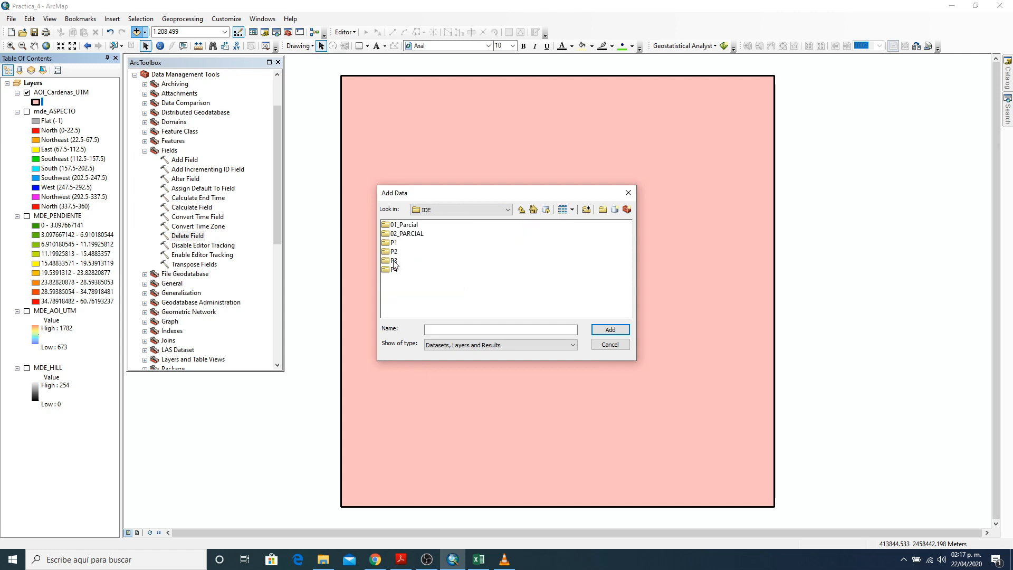
pyautogui.click(521, 210)
pyautogui.click(522, 210)
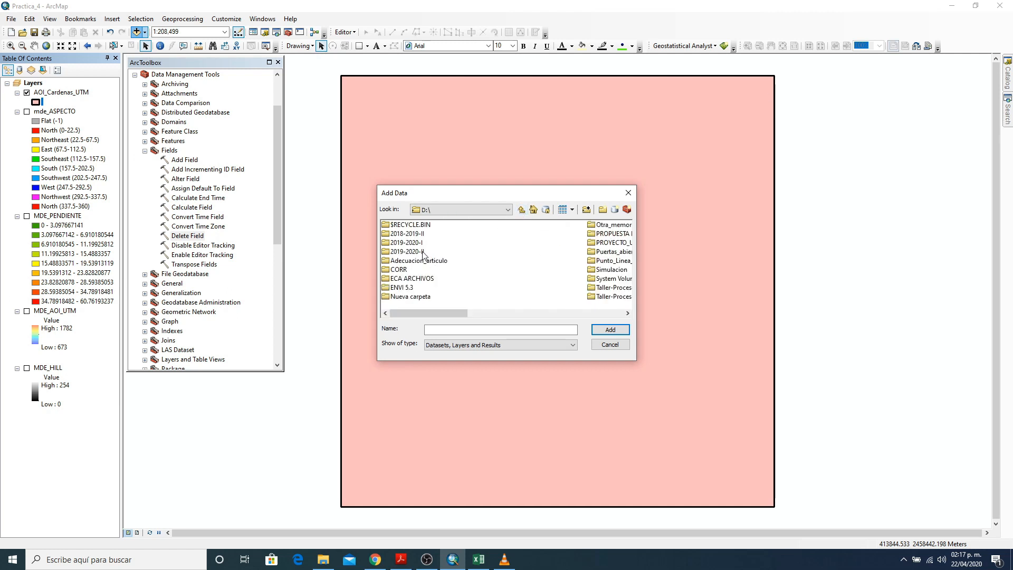
pyautogui.doubleClick(417, 252)
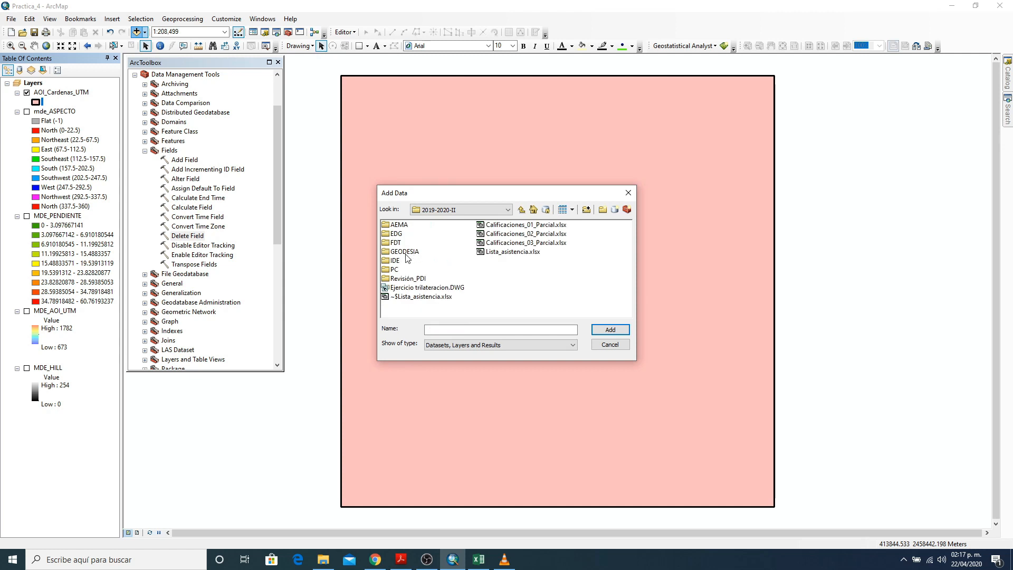
pyautogui.click(521, 210)
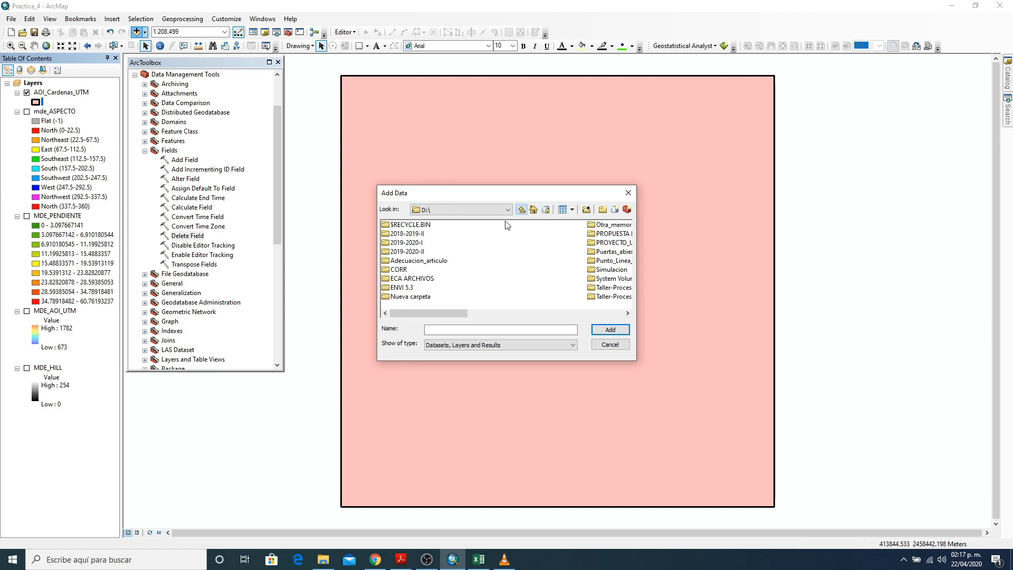
# - Add Municipios_SLP_UTM14.shp from the Practica_2 folder under D:\2018-2019-II\0IDE\2018-2019-II to the map
pyautogui.doubleClick(417, 235)
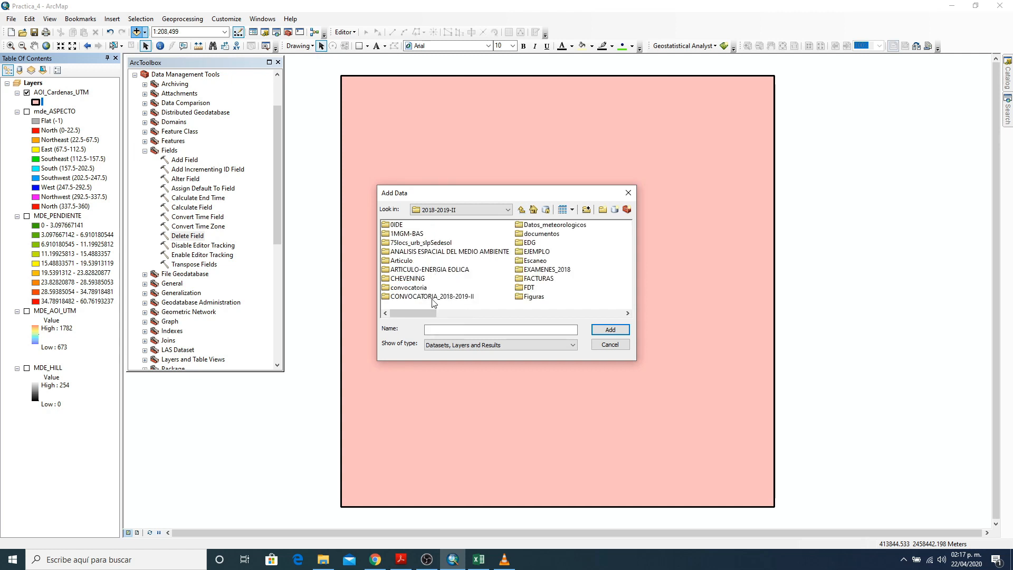
pyautogui.doubleClick(400, 226)
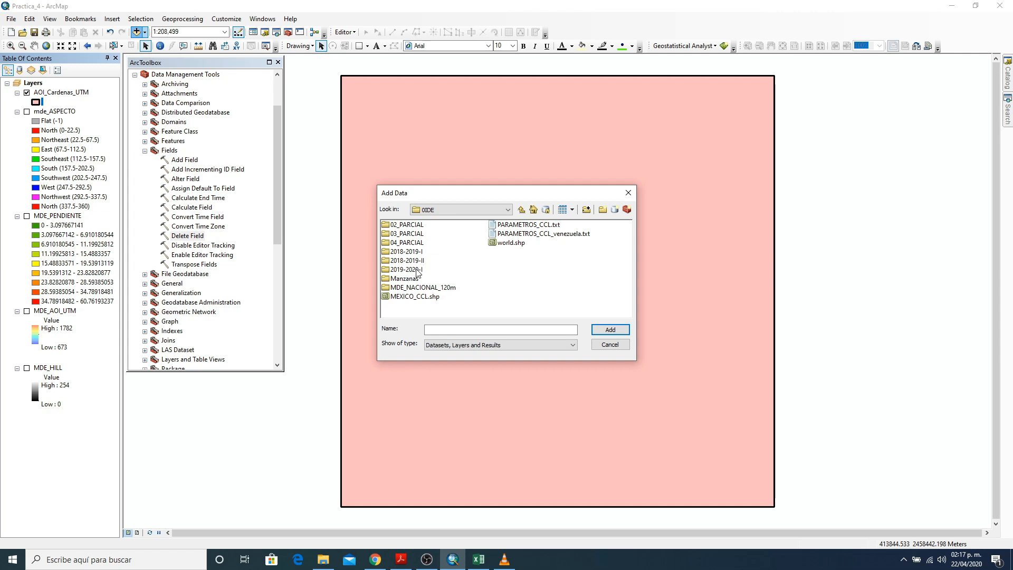
pyautogui.doubleClick(419, 261)
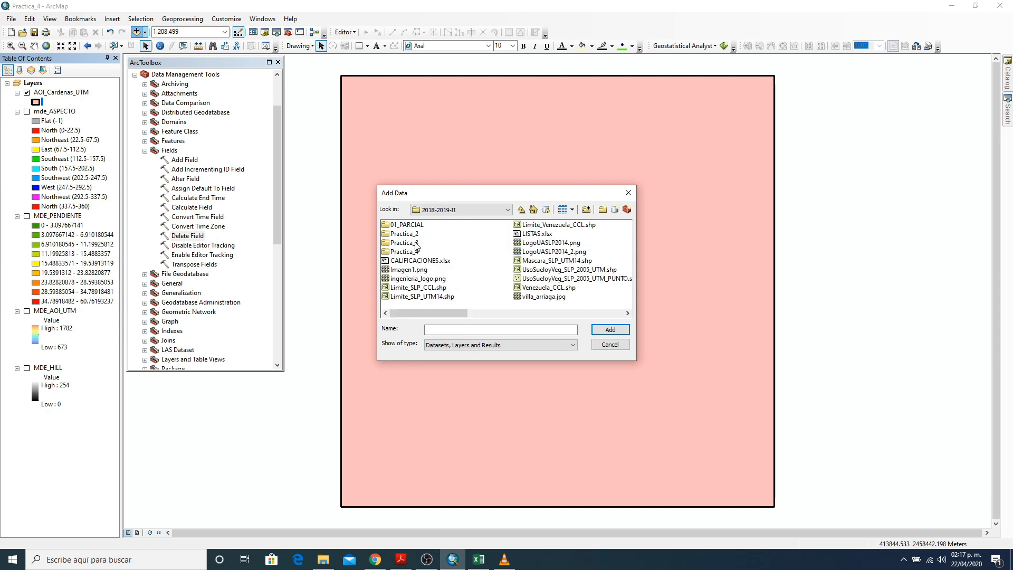
pyautogui.doubleClick(411, 235)
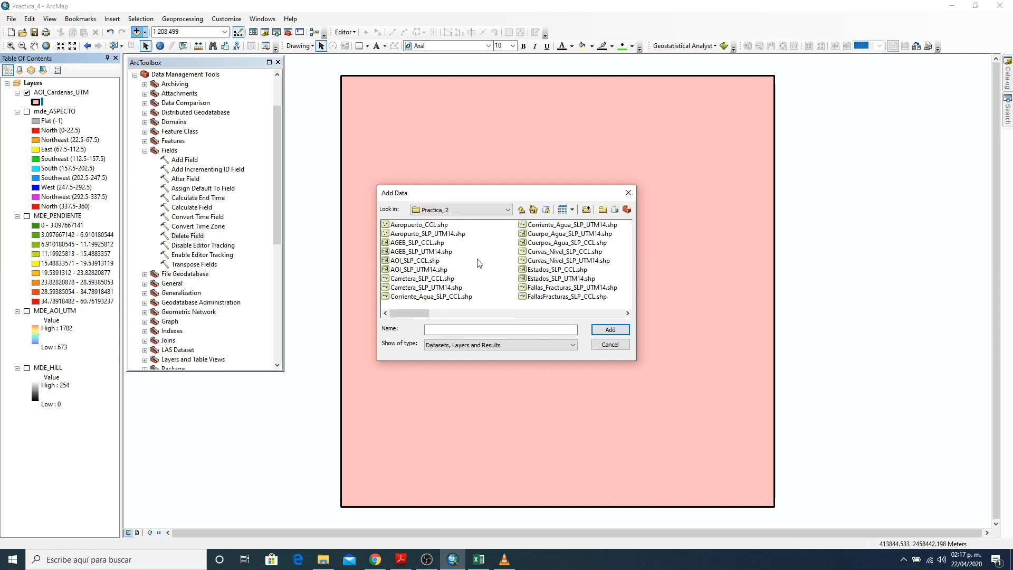
pyautogui.click(570, 280)
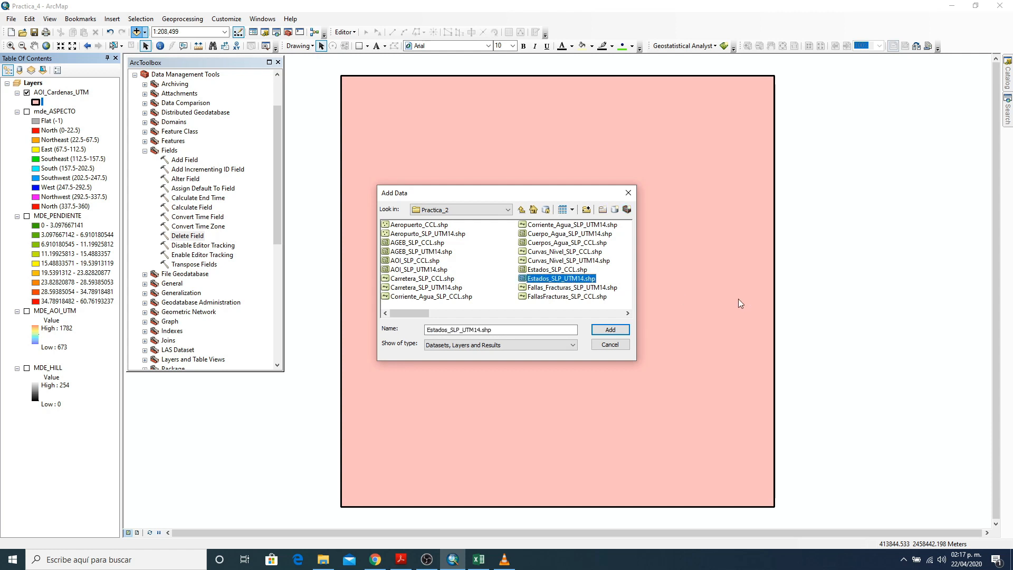
pyautogui.click(574, 313)
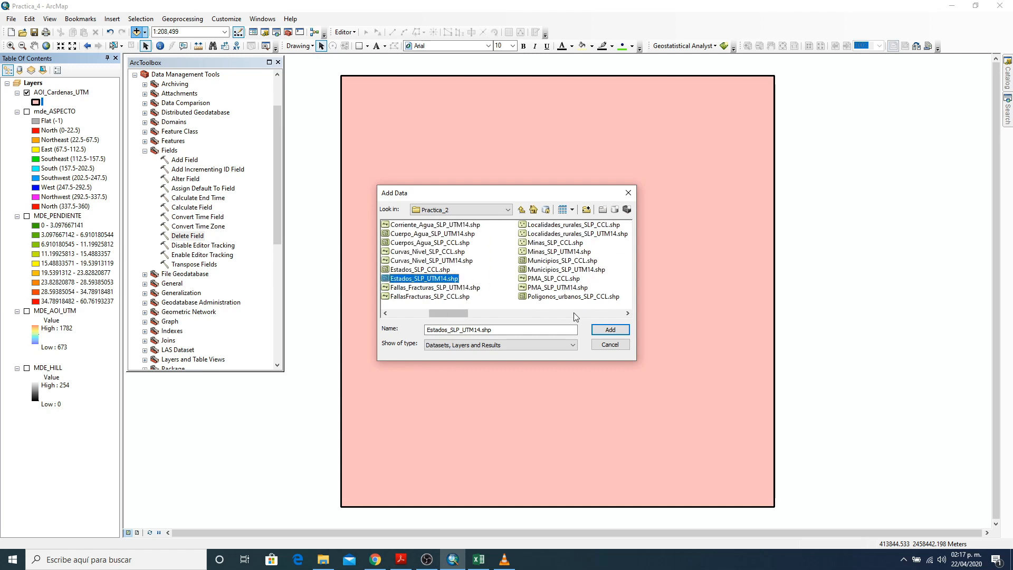
pyautogui.click(557, 270)
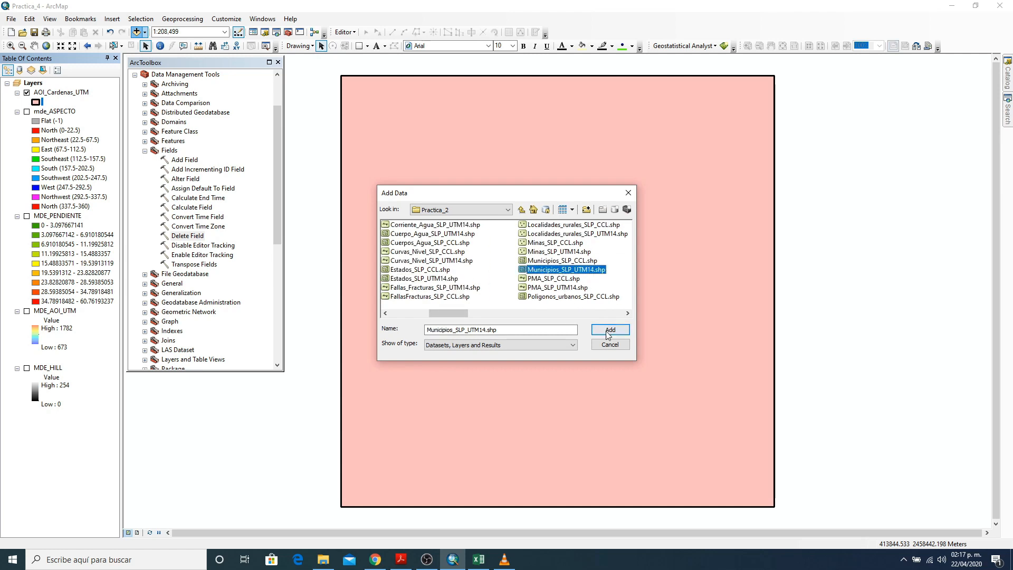
pyautogui.click(607, 329)
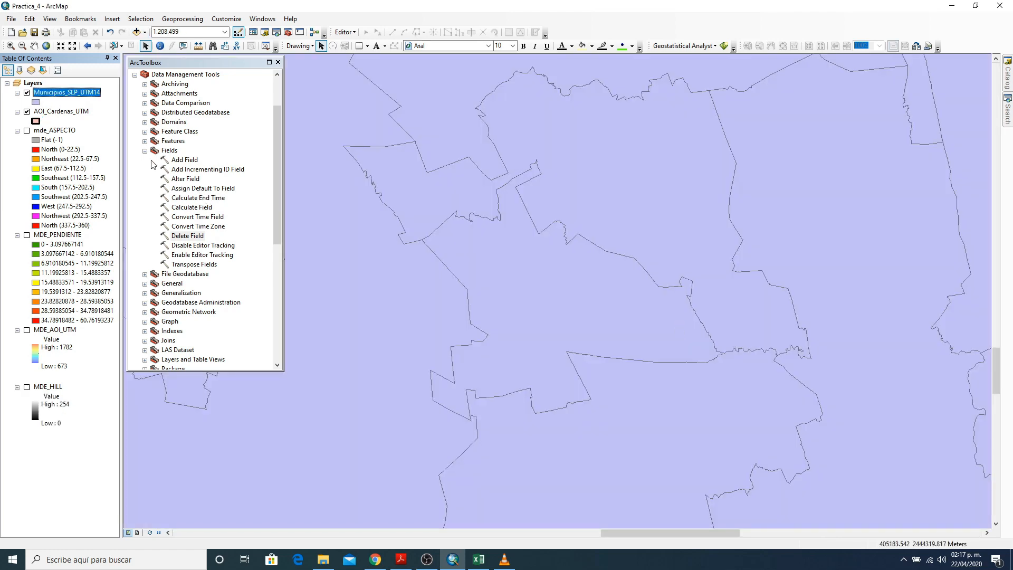
# - Place the AOI_Cardenas_UTM layer above Municipios_SLP_UTM14 and give it the Hollow symbol
pyautogui.click(44, 115)
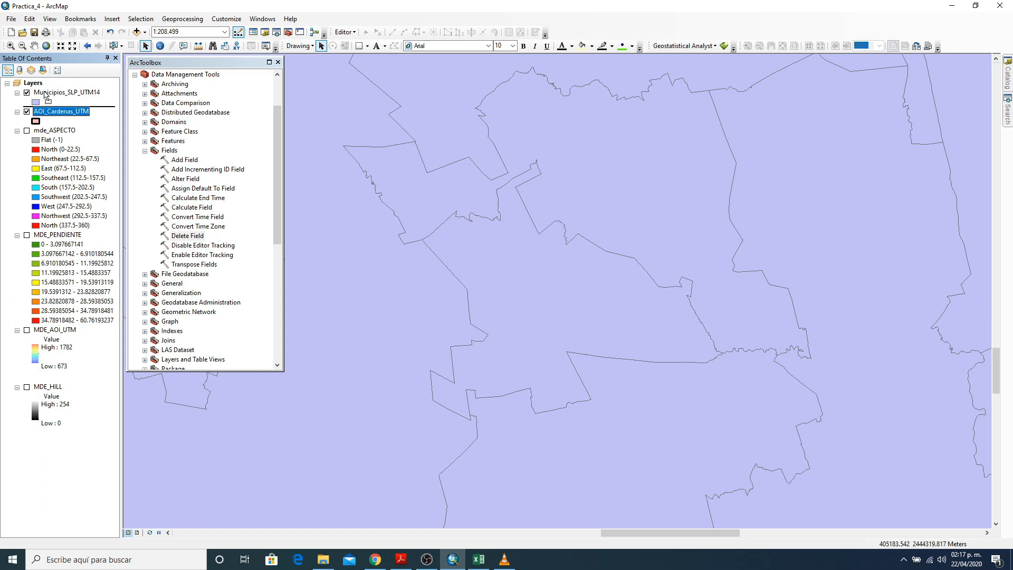
pyautogui.moveTo(49, 113); pyautogui.dragTo(55, 93)
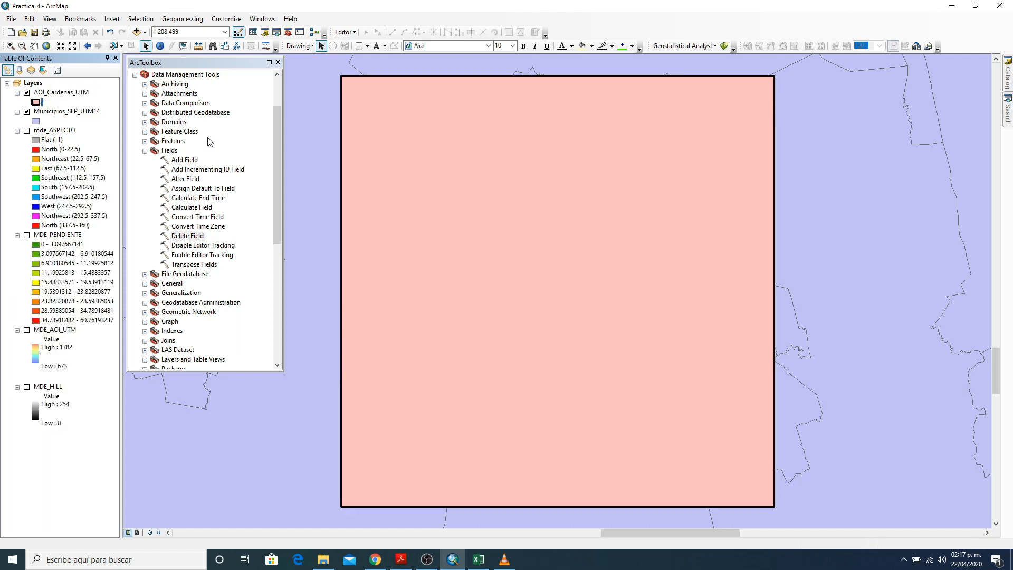
pyautogui.click(36, 102)
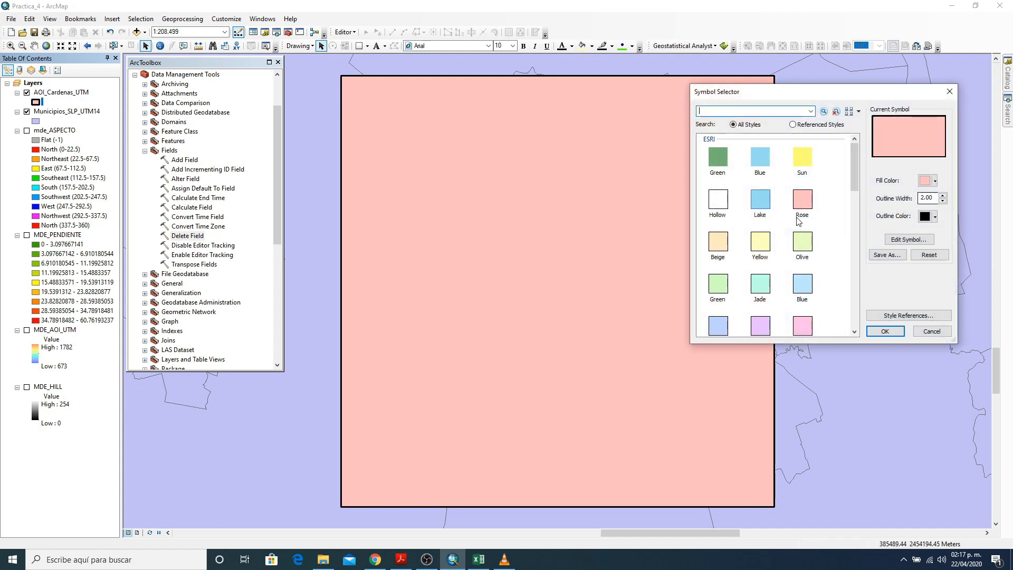
pyautogui.click(718, 200)
pyautogui.click(885, 331)
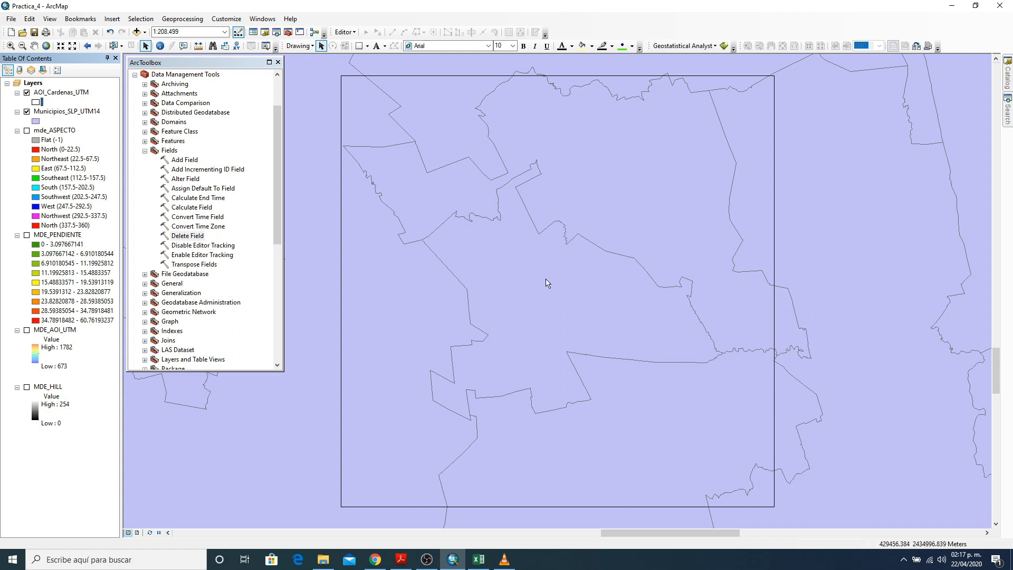
# - Hide the AOI_Cardenas_UTM layer and select the Cardenas municipality polygon in the middle of the study area
pyautogui.click(27, 93)
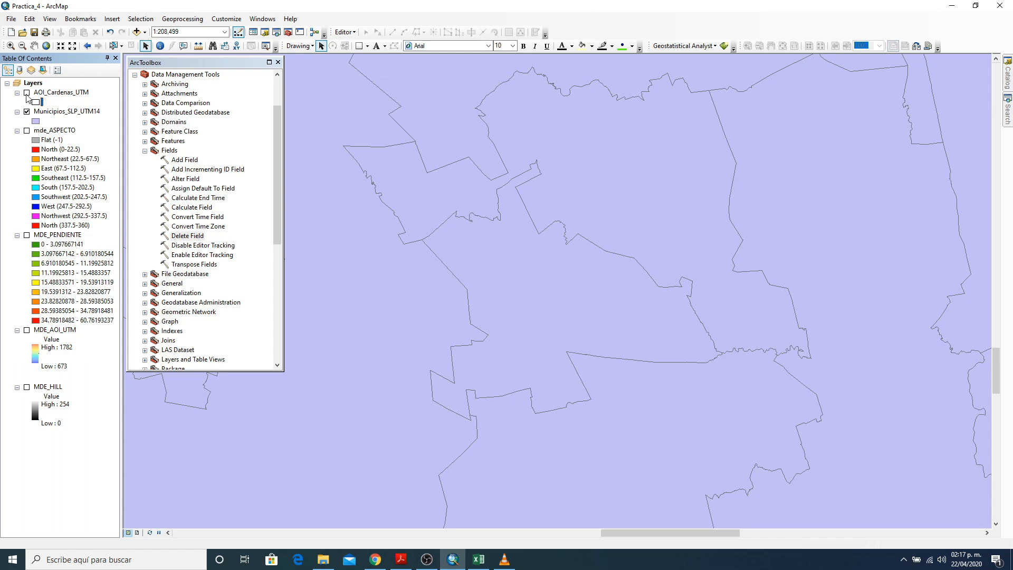
pyautogui.click(114, 47)
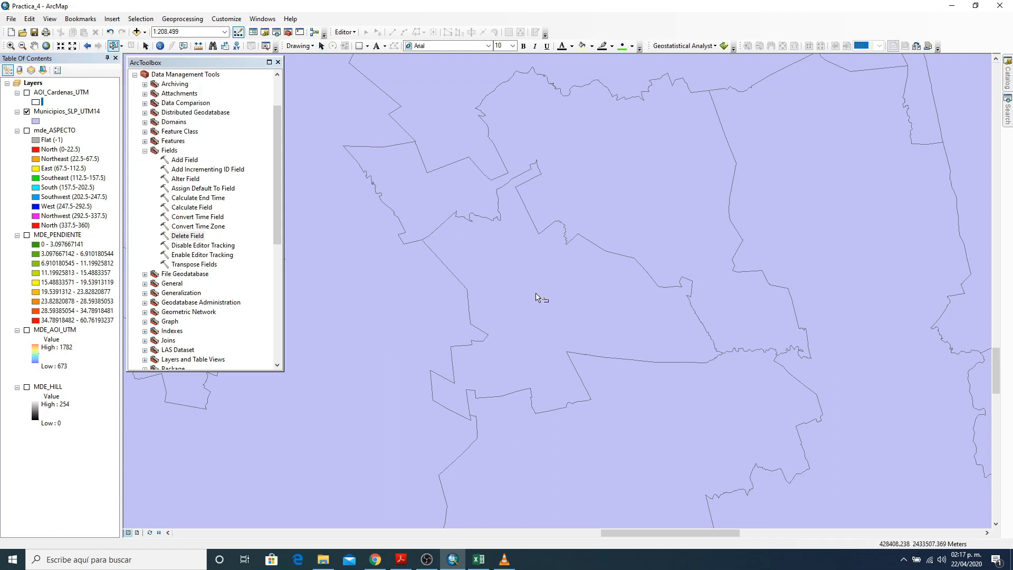
pyautogui.click(563, 307)
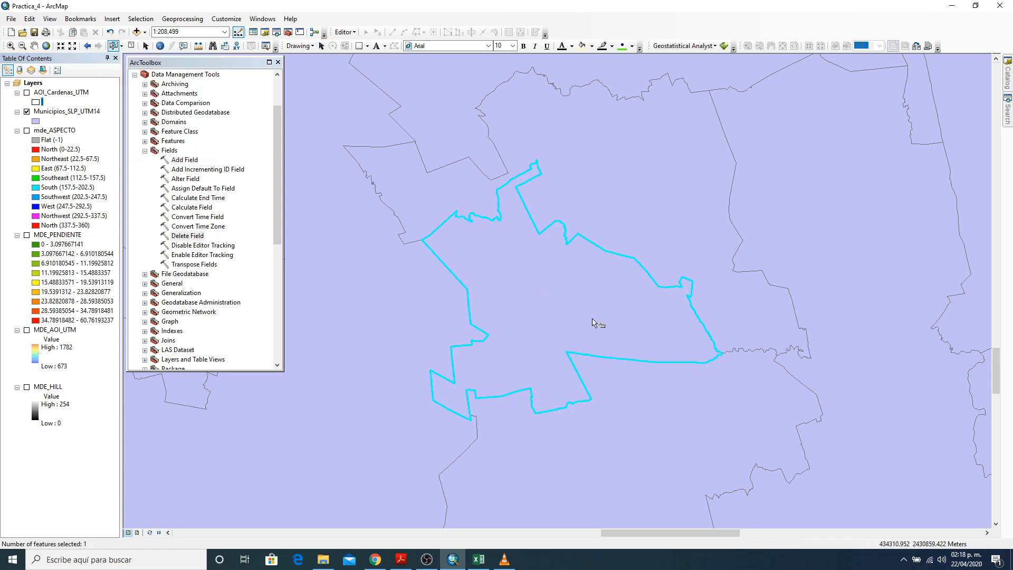
# - Start exporting the selected municipality from Municipios_SLP_UTM14, with D:\2019-2020-II\IDE\P4 as the output folder
pyautogui.rightClick(64, 112)
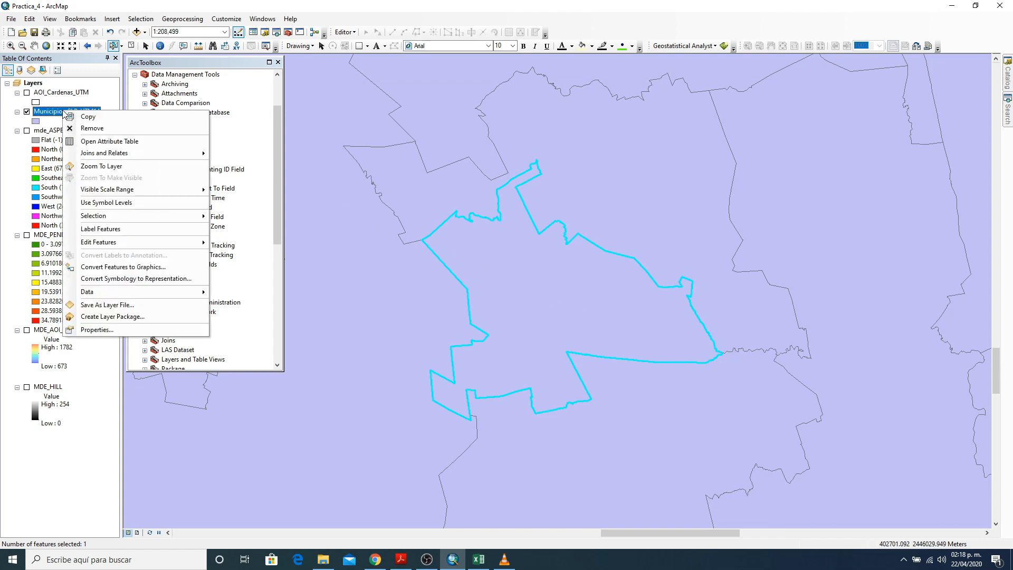
pyautogui.moveTo(127, 293)
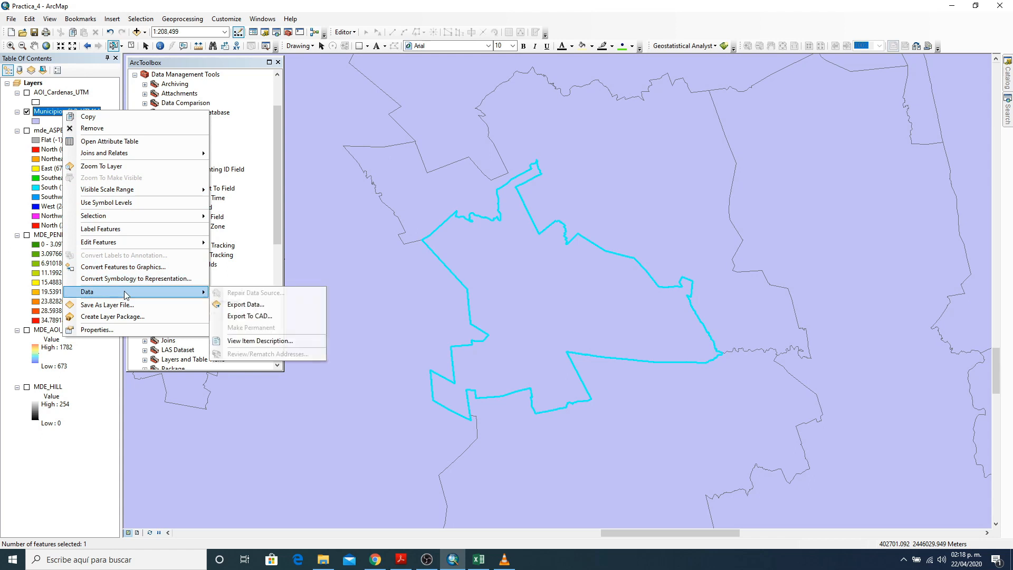
pyautogui.click(264, 309)
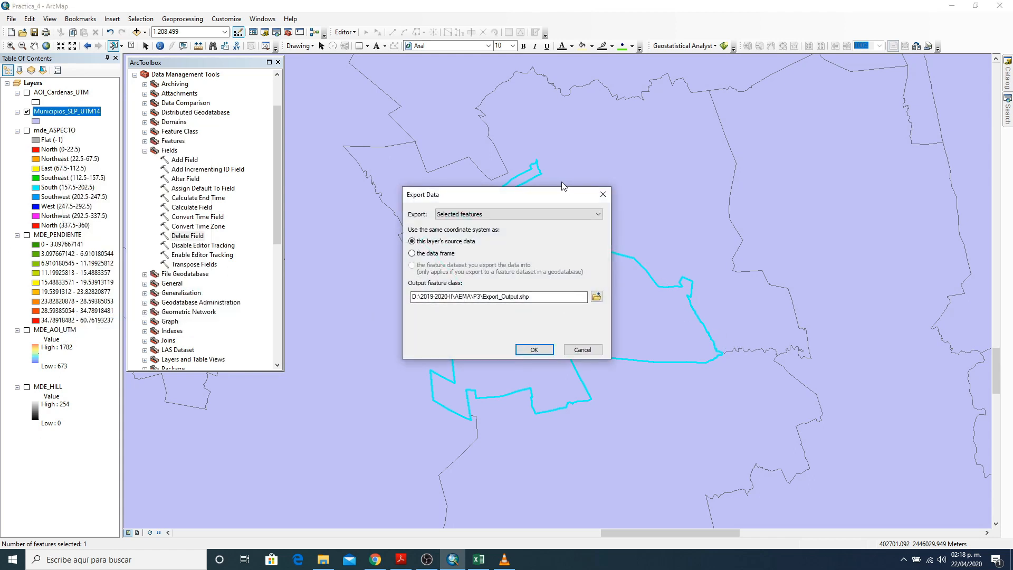
pyautogui.click(596, 297)
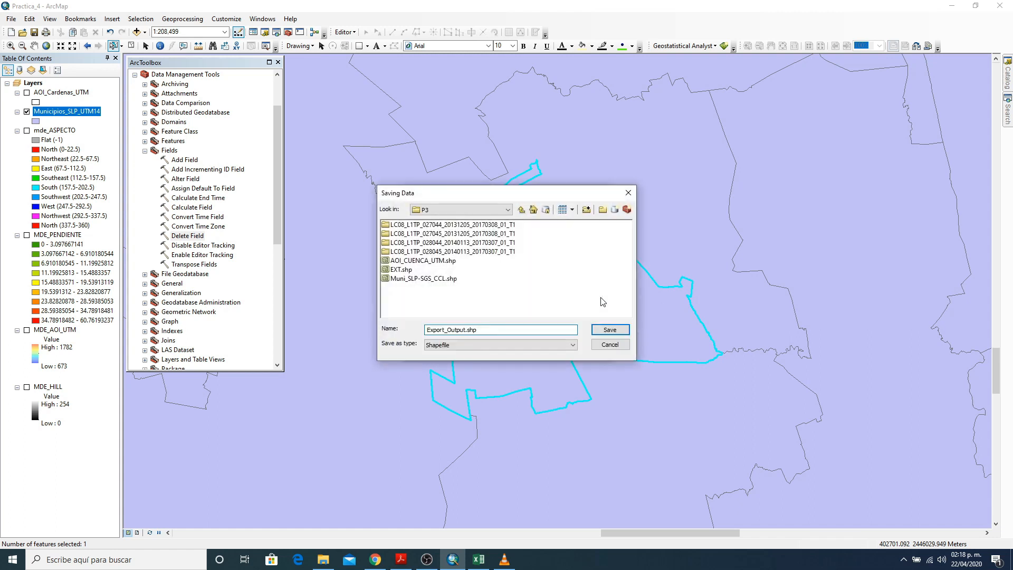
pyautogui.hotkey('ctrl', 'a')
pyautogui.click(508, 209)
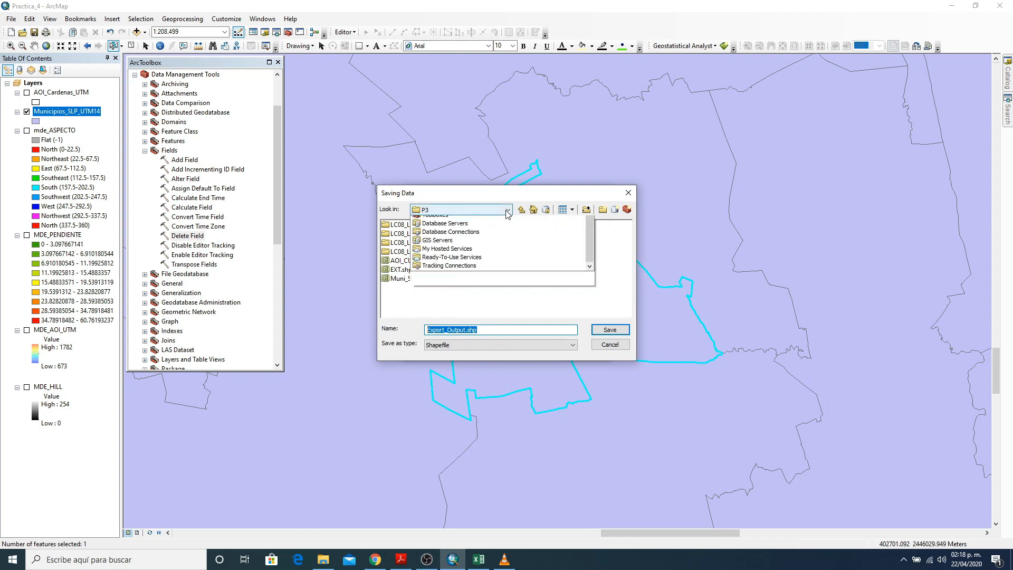
pyautogui.click(461, 245)
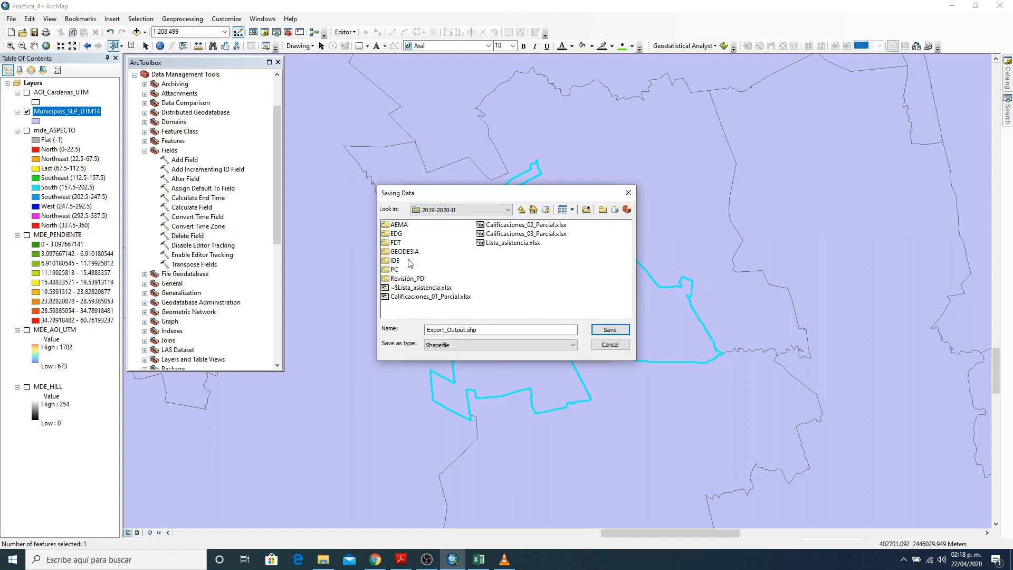
pyautogui.doubleClick(395, 260)
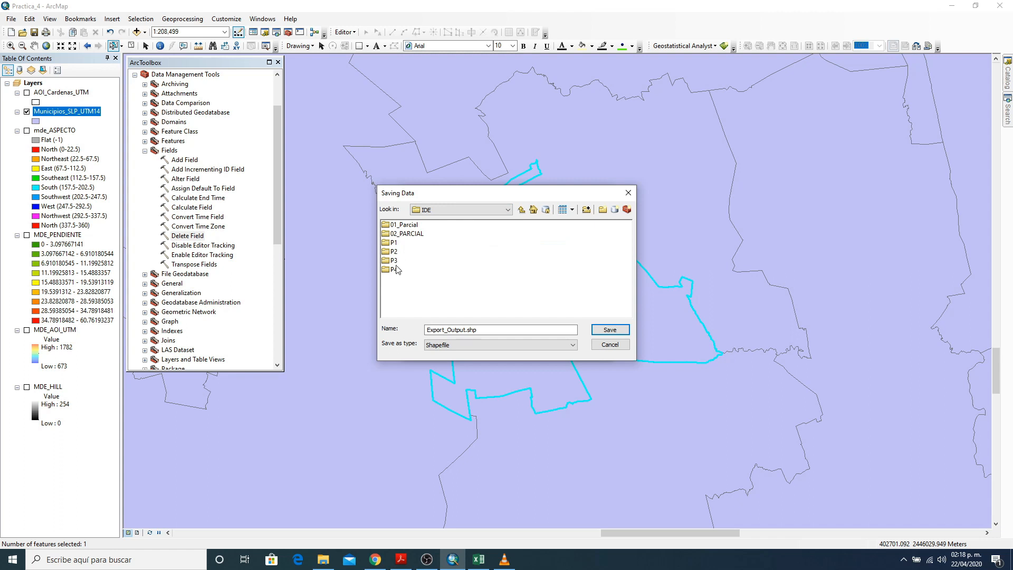
pyautogui.doubleClick(396, 269)
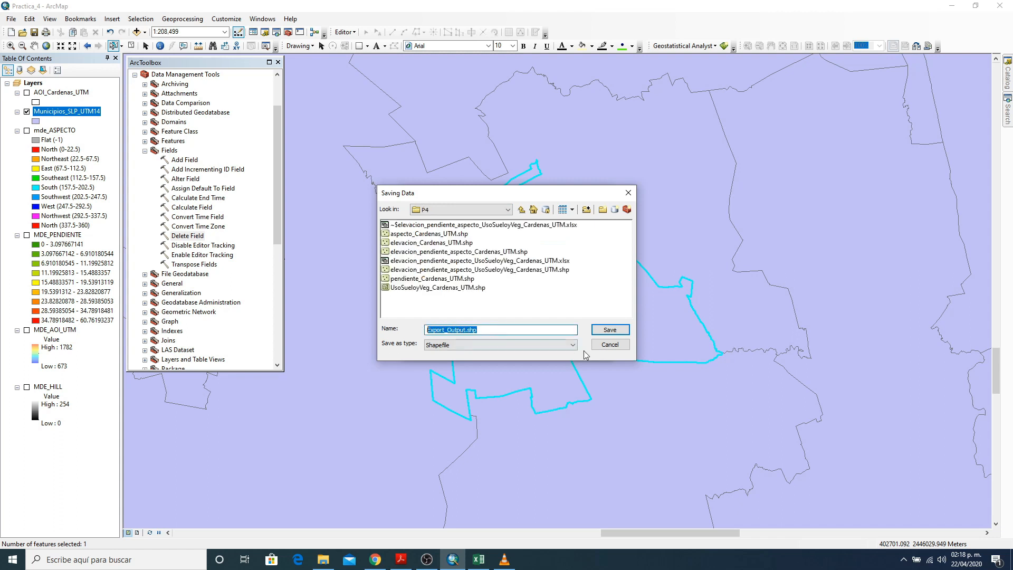
# - Name the output shapefile Muni_Cardenas_UTM, run the export and add the result to the map as a layer
pyautogui.write('m')
pyautogui.write('Muni_Cardenas_UTM')
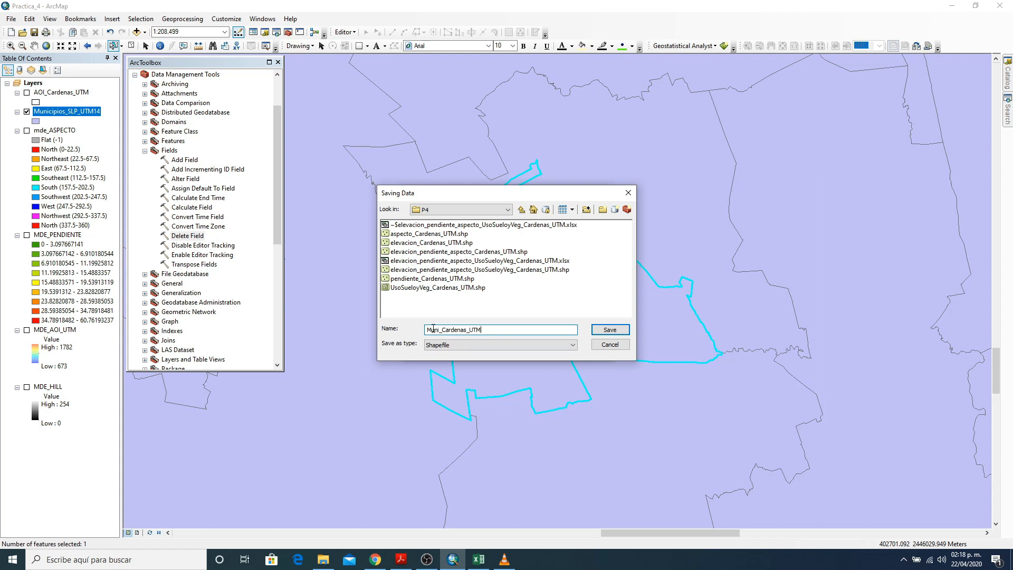
pyautogui.click(611, 330)
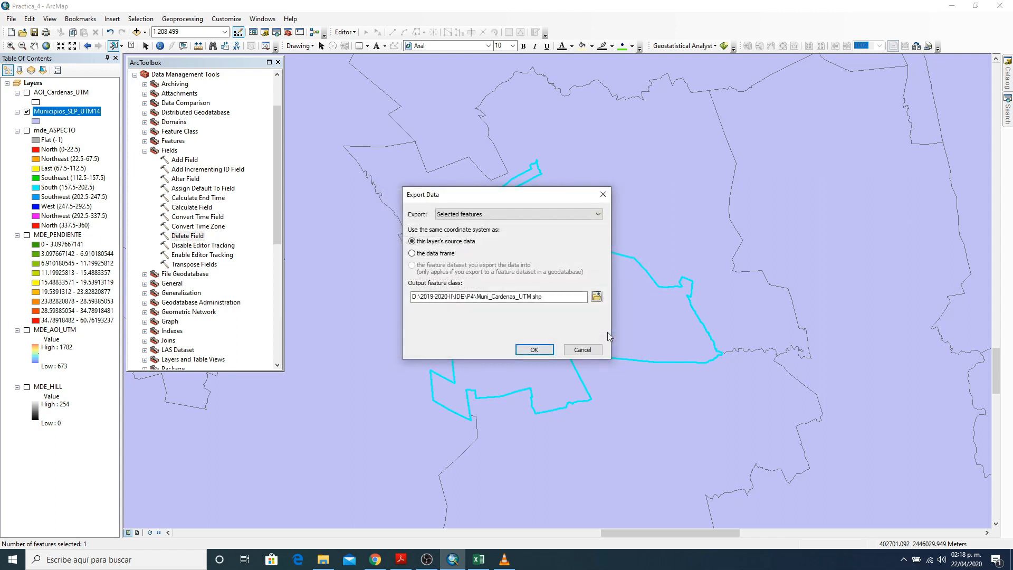
pyautogui.click(534, 349)
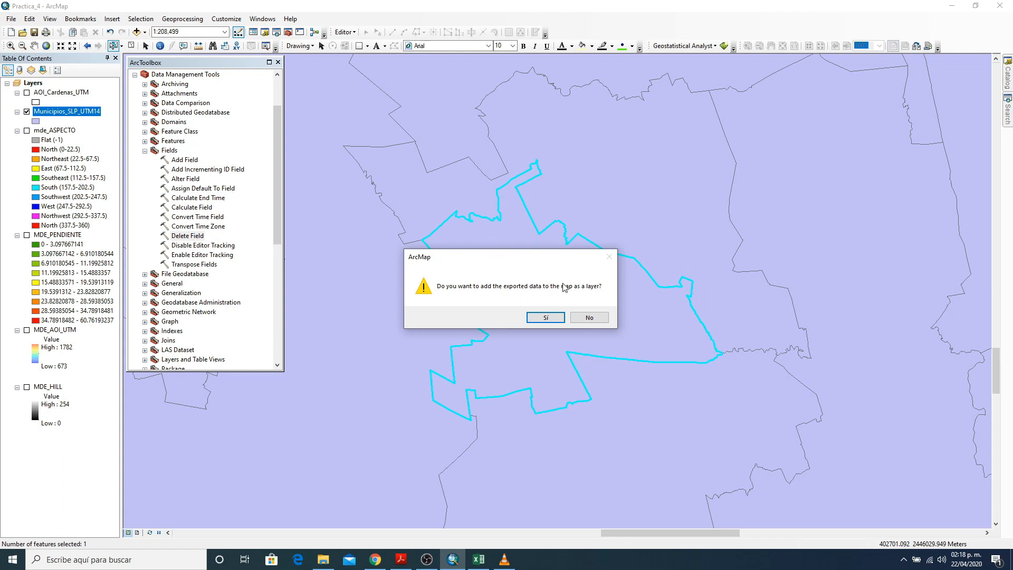
pyautogui.click(547, 318)
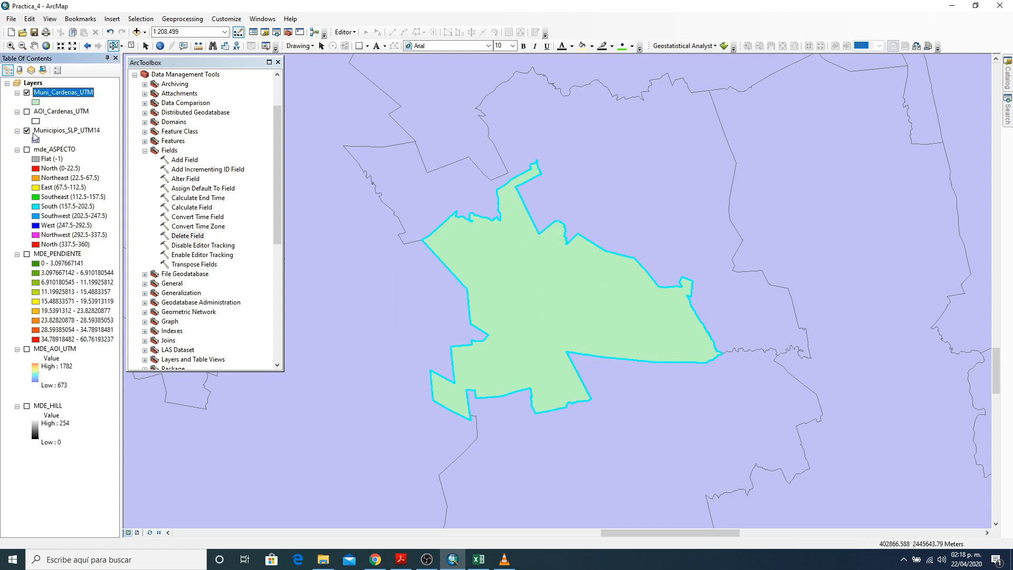
# - Clear the feature selection and remove the Municipios_SLP_UTM14 layer from the map
pyautogui.click(131, 46)
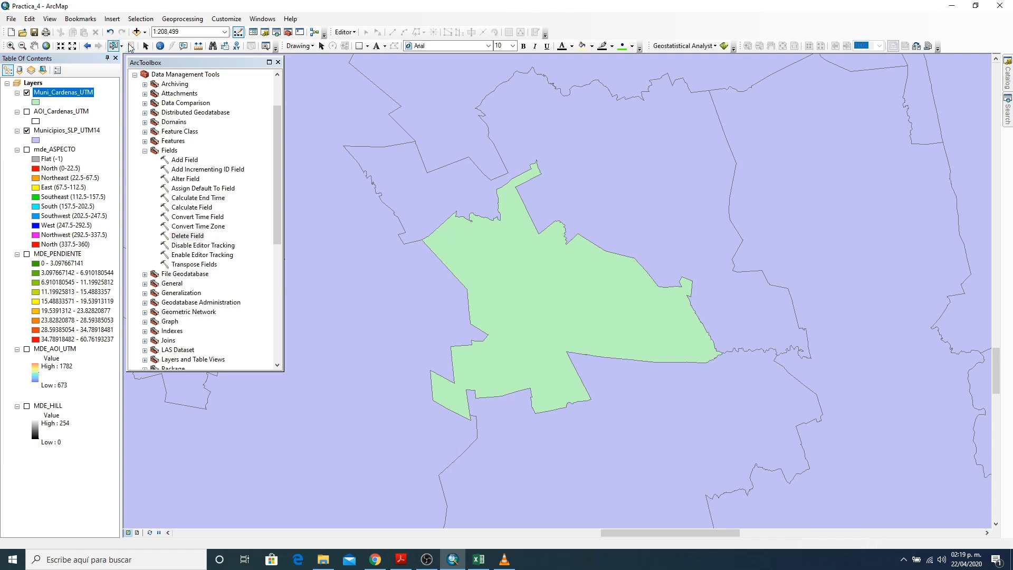
pyautogui.rightClick(51, 131)
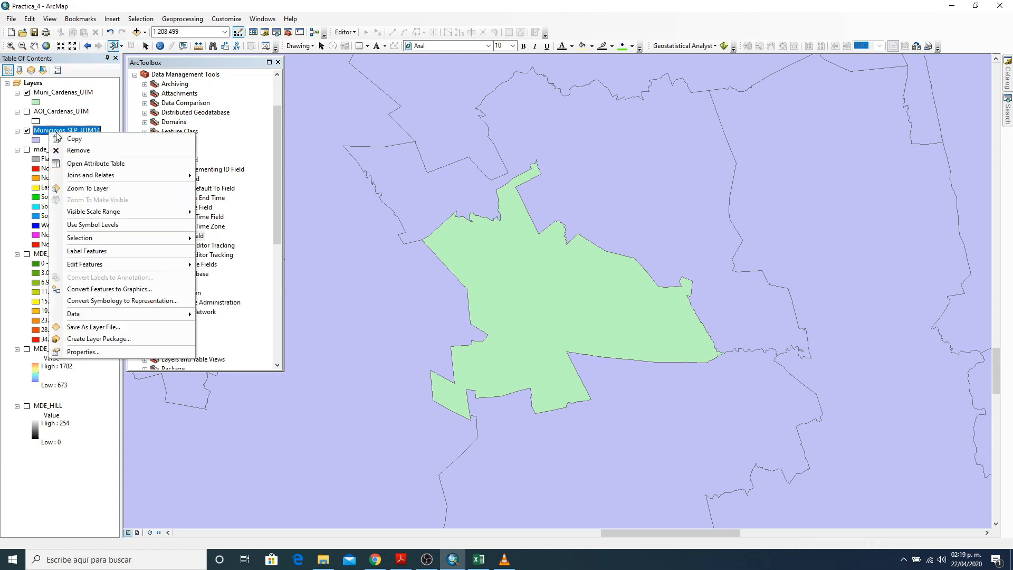
pyautogui.click(82, 150)
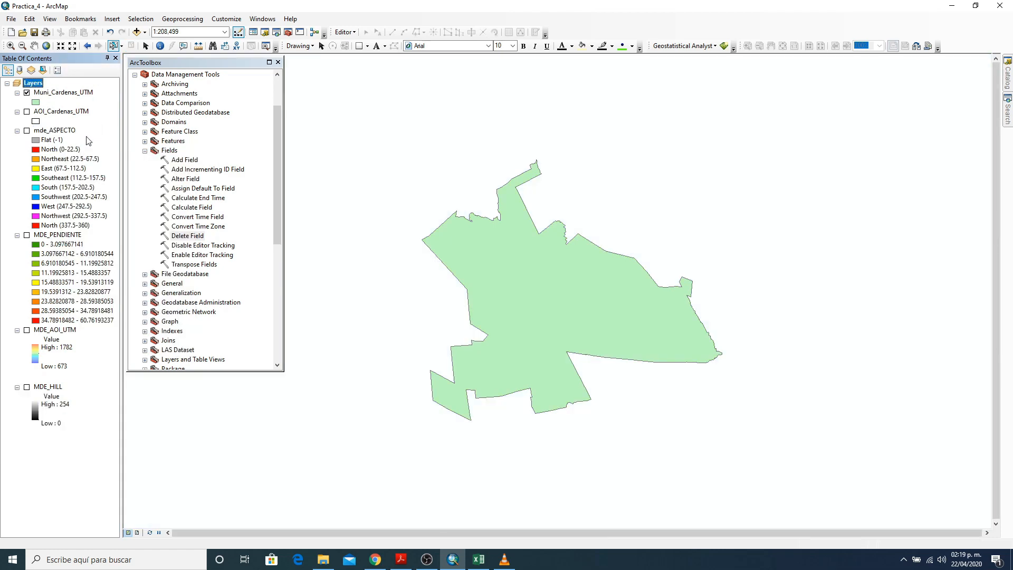
# - Show the AOI_Cardenas_UTM layer again and give it a light orange fill, finishing with the Select Elements tool active
pyautogui.click(27, 112)
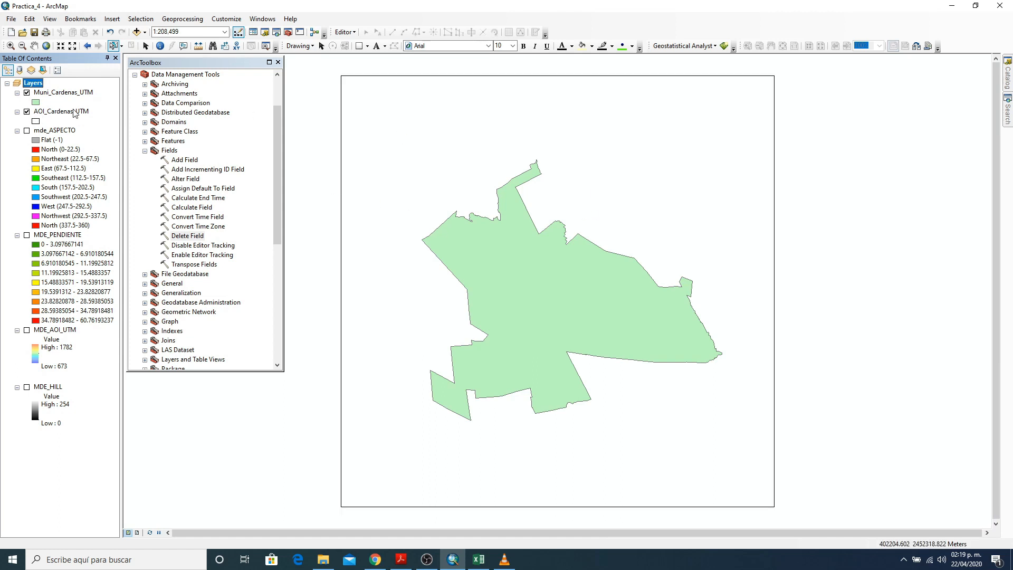
pyautogui.click(37, 122)
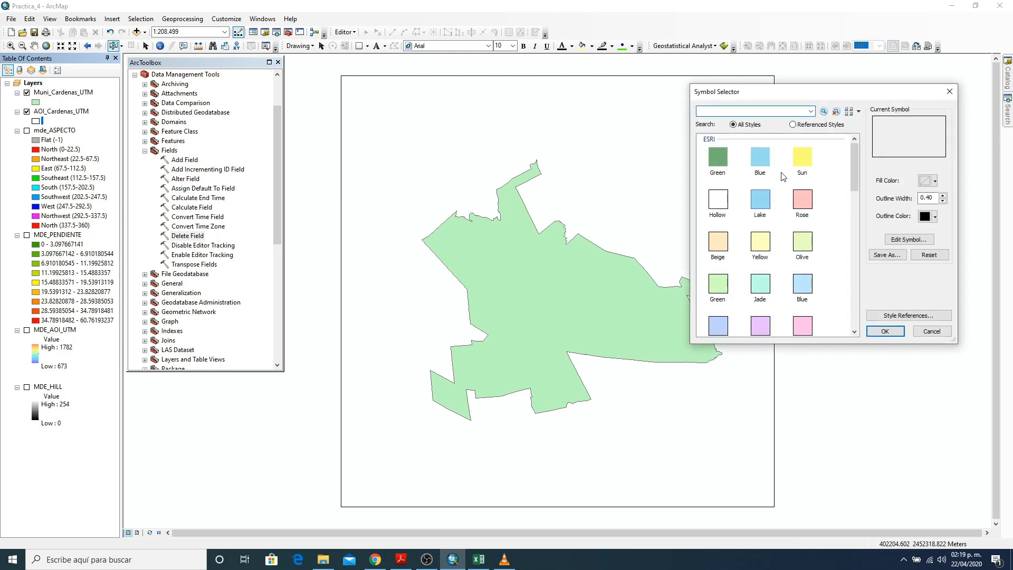
pyautogui.click(936, 181)
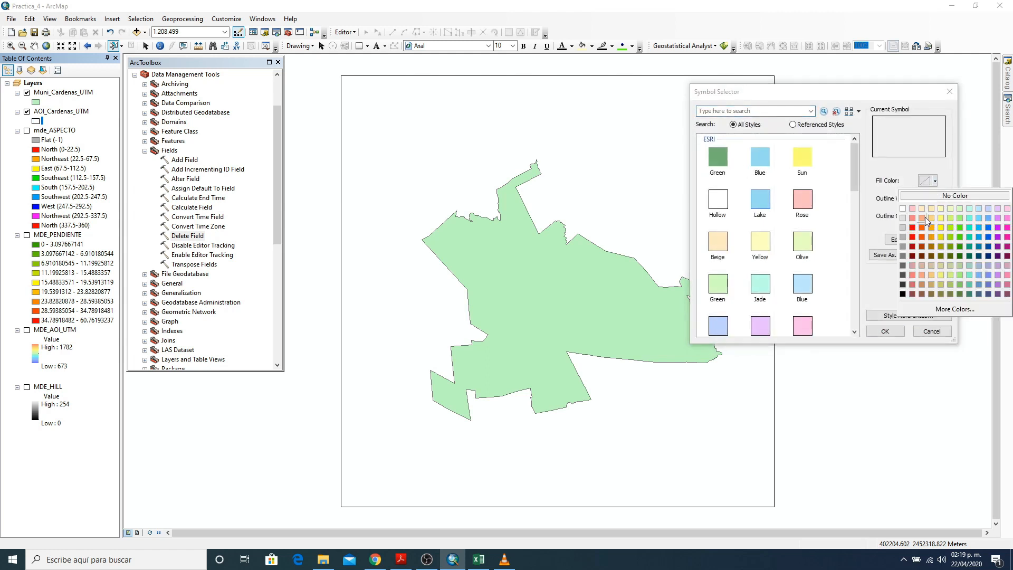
pyautogui.click(927, 222)
pyautogui.click(886, 331)
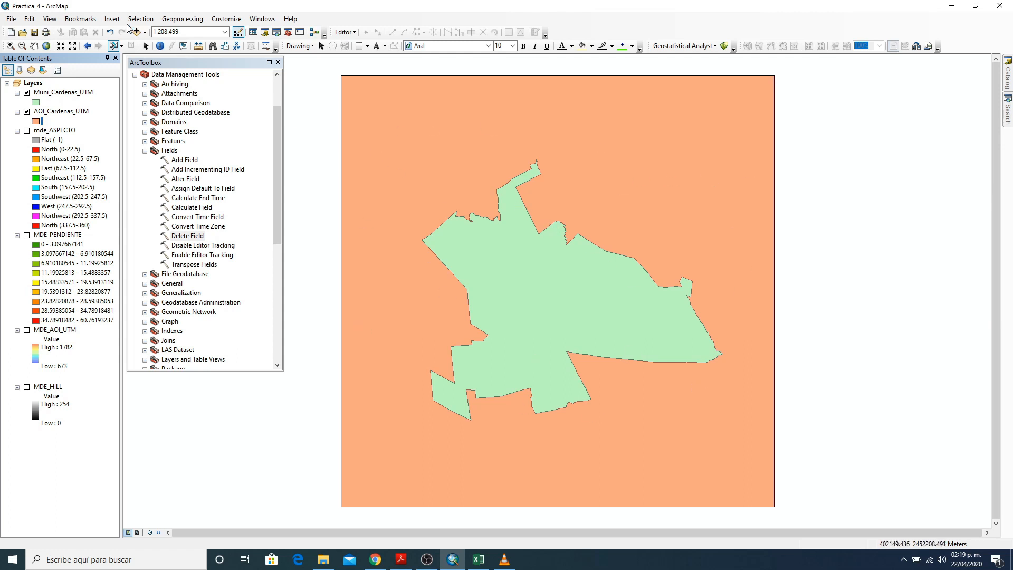
pyautogui.click(146, 46)
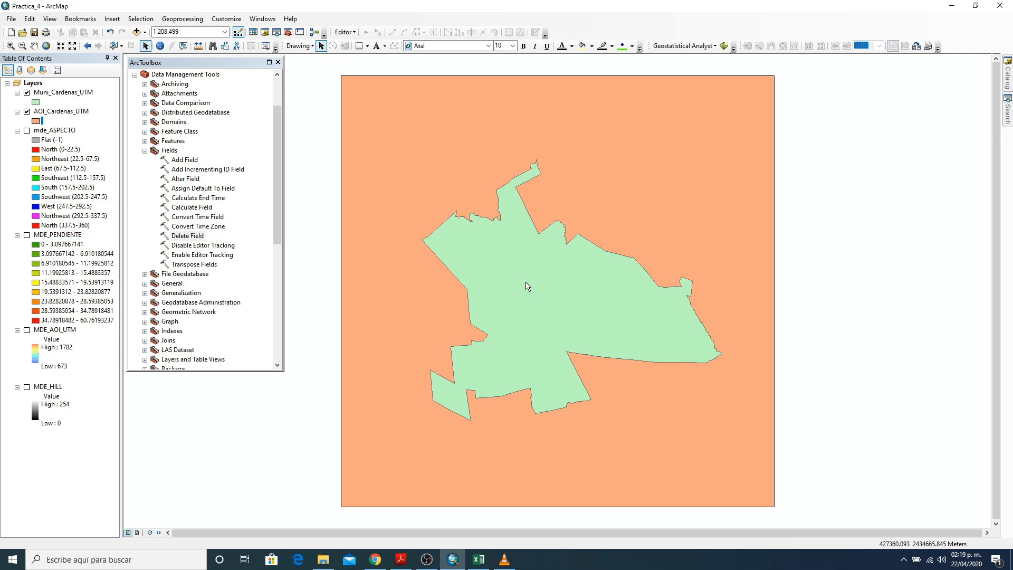
# - Open the Union tool from the Analysis overlay toolset and add Muni_Cardenas_UTM and AOI_Cardenas_UTM as its input features
pyautogui.moveTo(277, 132); pyautogui.dragTo(277, 105)
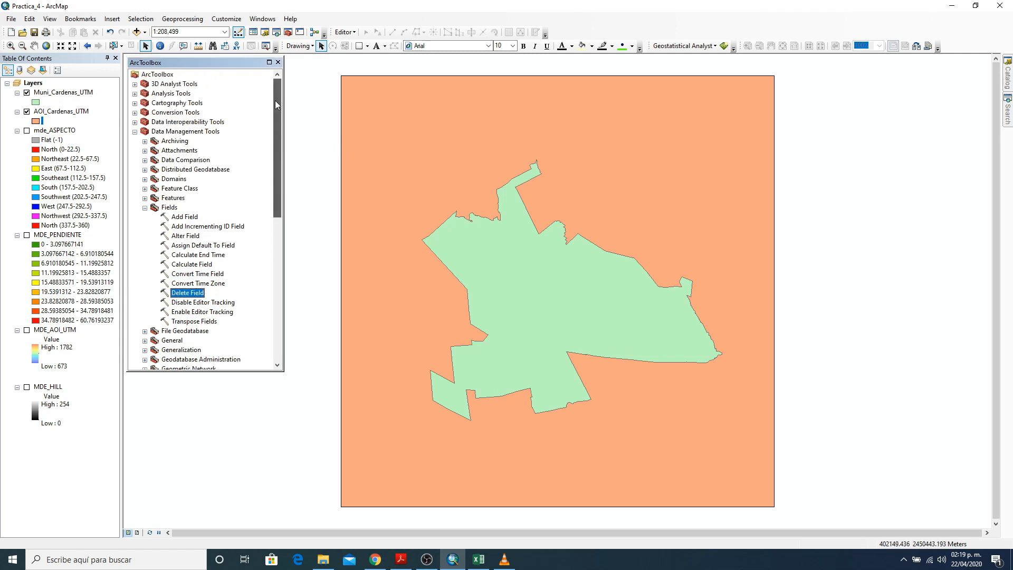
pyautogui.click(135, 131)
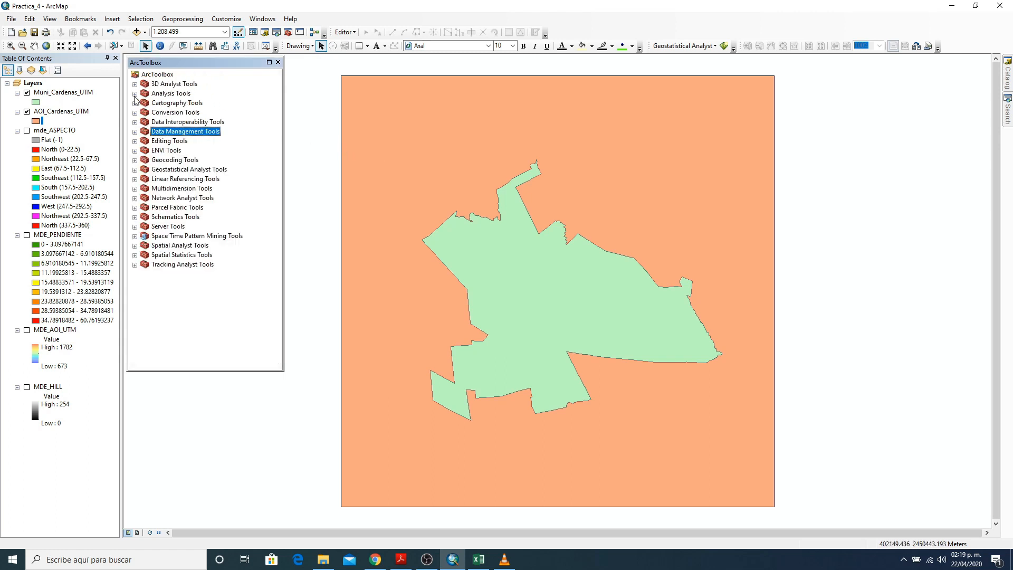
pyautogui.click(135, 94)
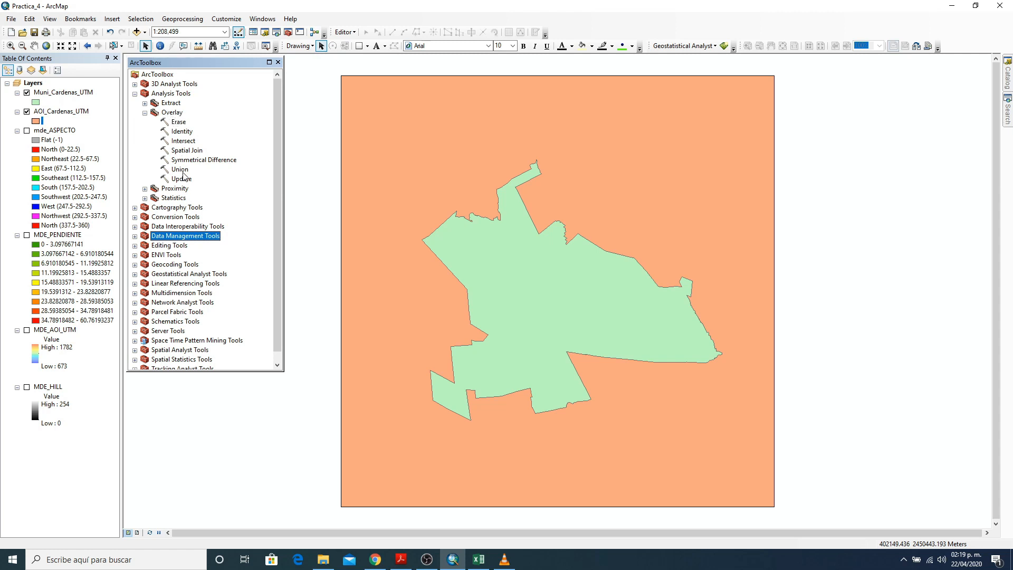
pyautogui.doubleClick(182, 172)
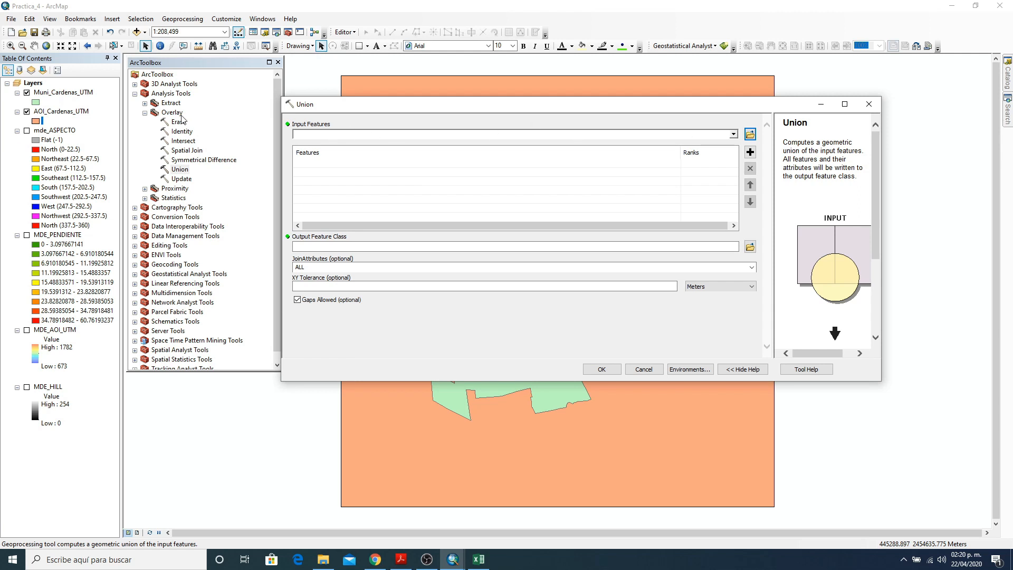
pyautogui.click(74, 94)
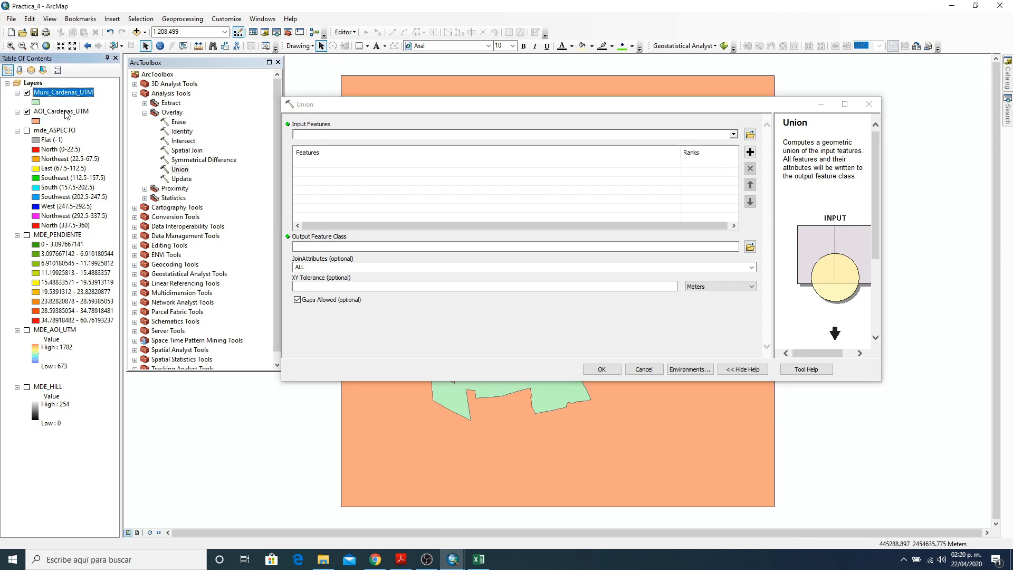
pyautogui.keyDown('ctrl'); pyautogui.click(65, 113); pyautogui.keyUp('ctrl')
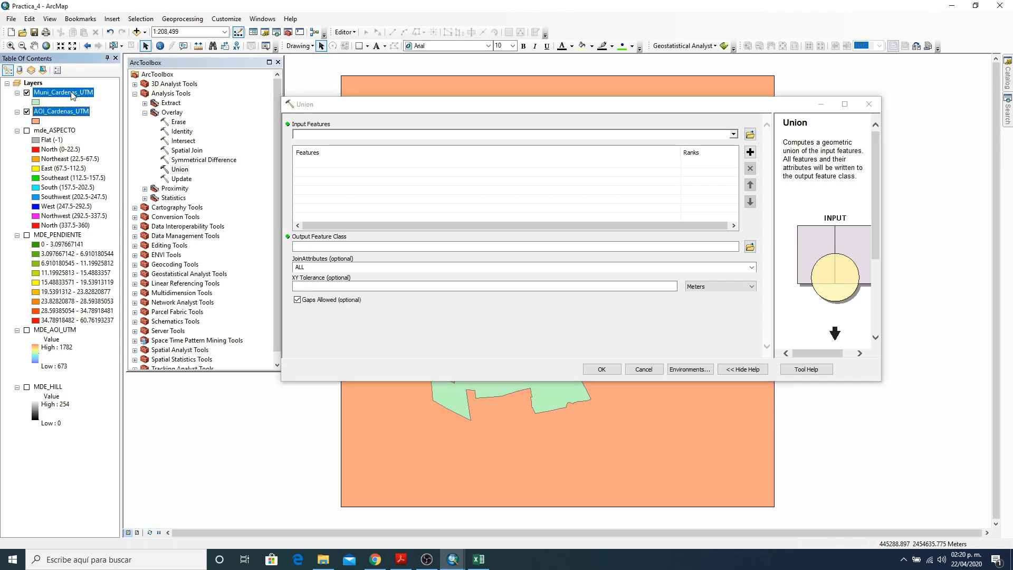
pyautogui.moveTo(68, 95); pyautogui.dragTo(339, 174)
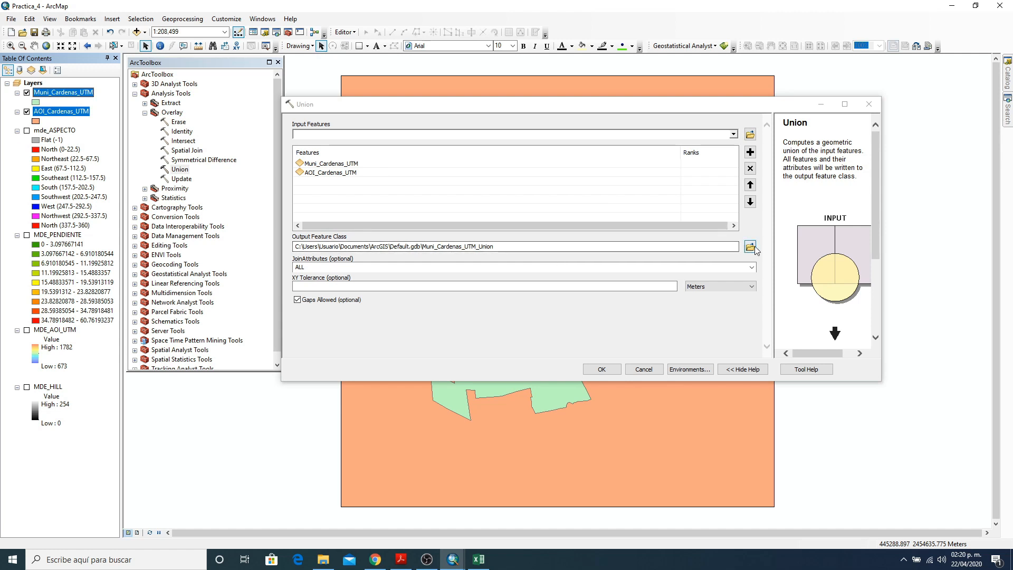
# - Set the union output to Mascara_Cardenas_UTM.shp in D:\2019-2020-II\IDE\P4, run the tool and dismiss its completion report
pyautogui.click(751, 248)
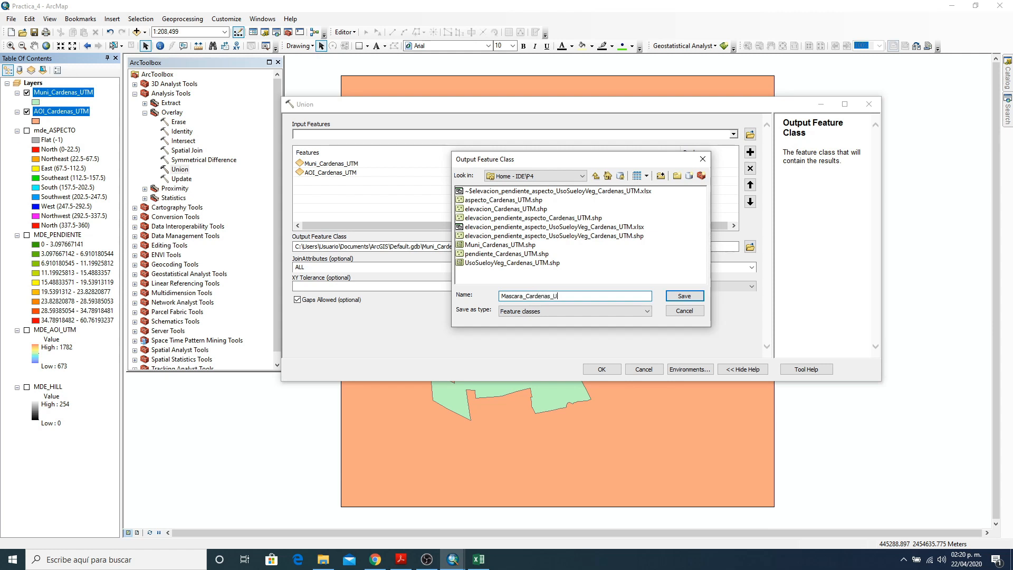
pyautogui.press('Return')
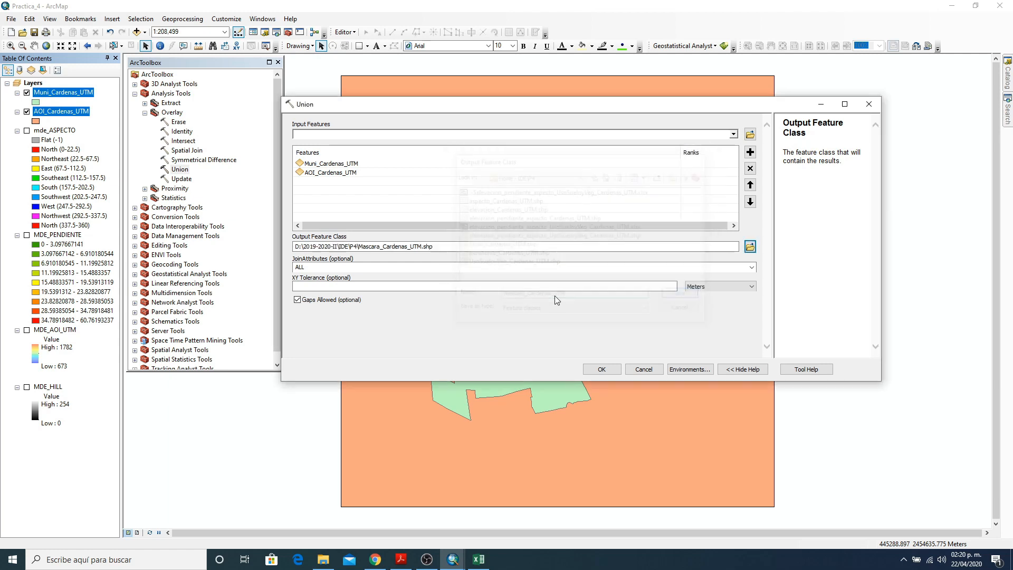
pyautogui.click(611, 369)
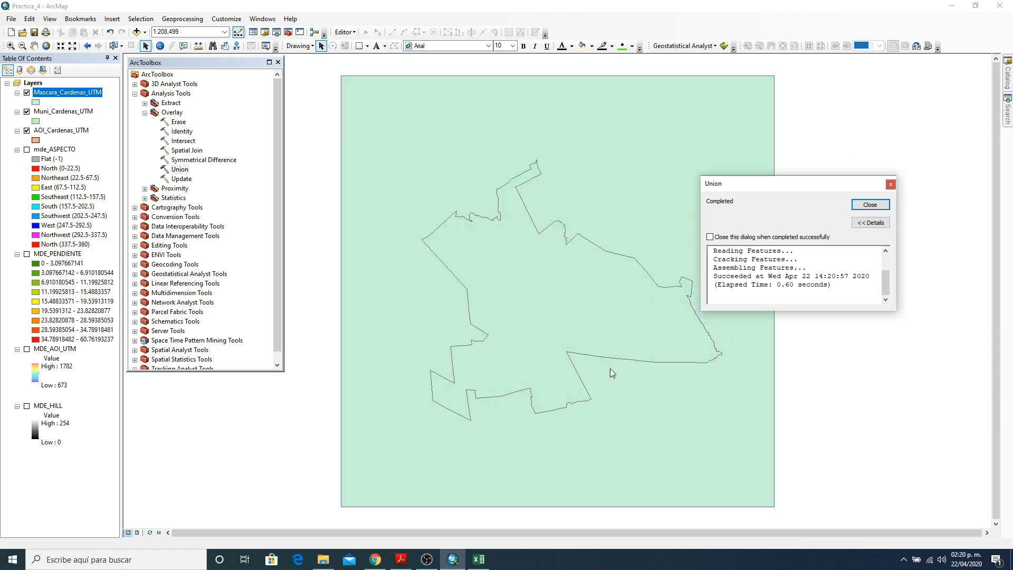
pyautogui.click(880, 206)
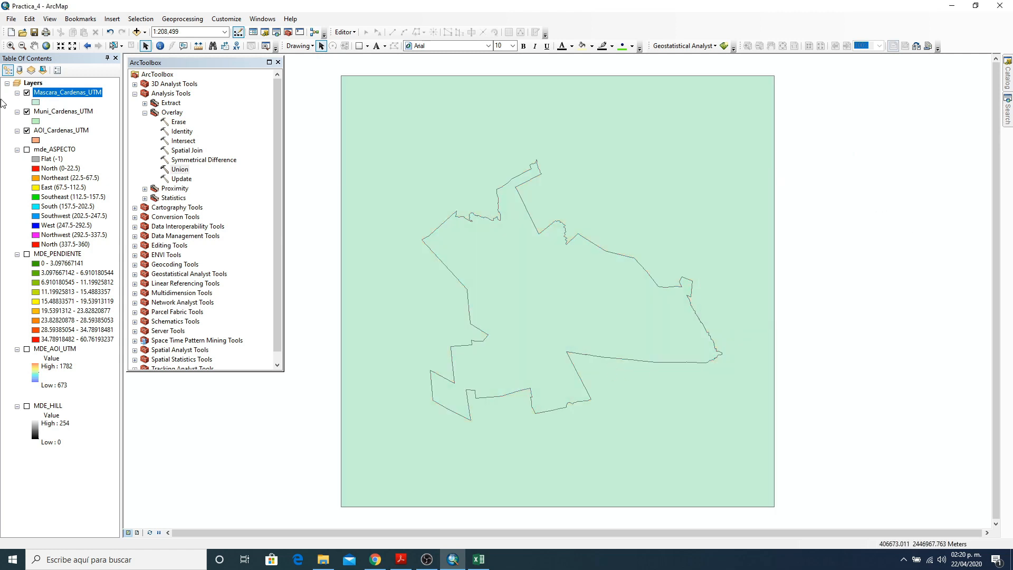
# - Hide the Muni_Cardenas_UTM and AOI_Cardenas_UTM layers, and check the Mascara_Cardenas_UTM polygons by selecting one and clearing the selection
pyautogui.click(27, 112)
pyautogui.click(27, 130)
pyautogui.click(115, 46)
pyautogui.click(403, 206)
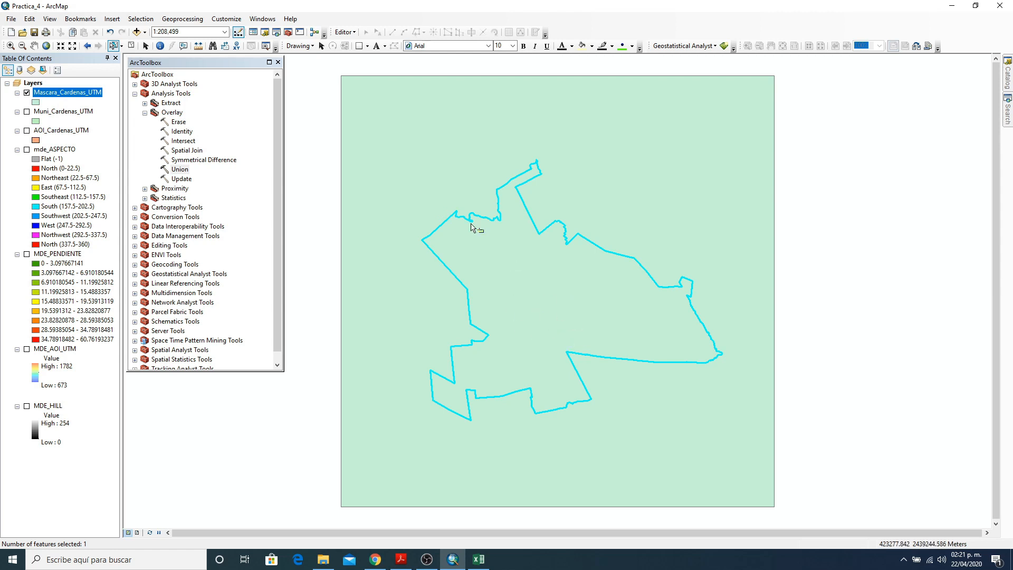
pyautogui.click(132, 46)
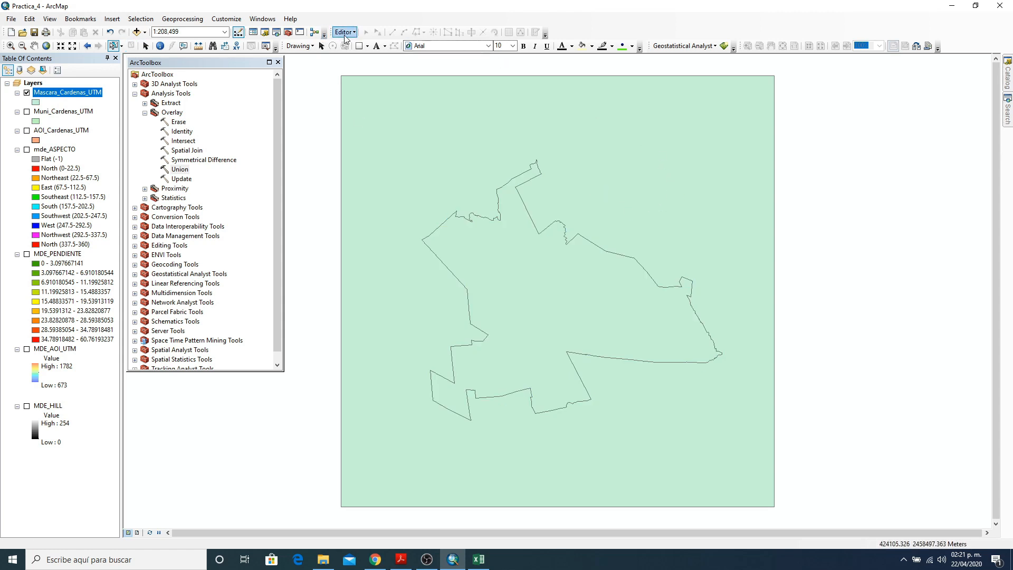
# - Start an edit session on the Mascara_Cardenas_UTM layer
pyautogui.rightClick(633, 23)
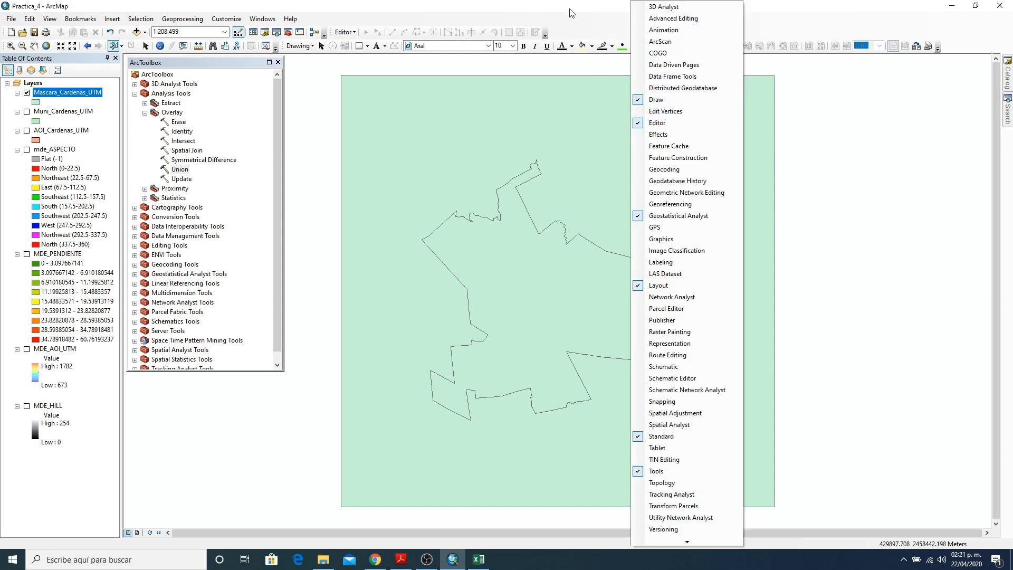
pyautogui.click(583, 29)
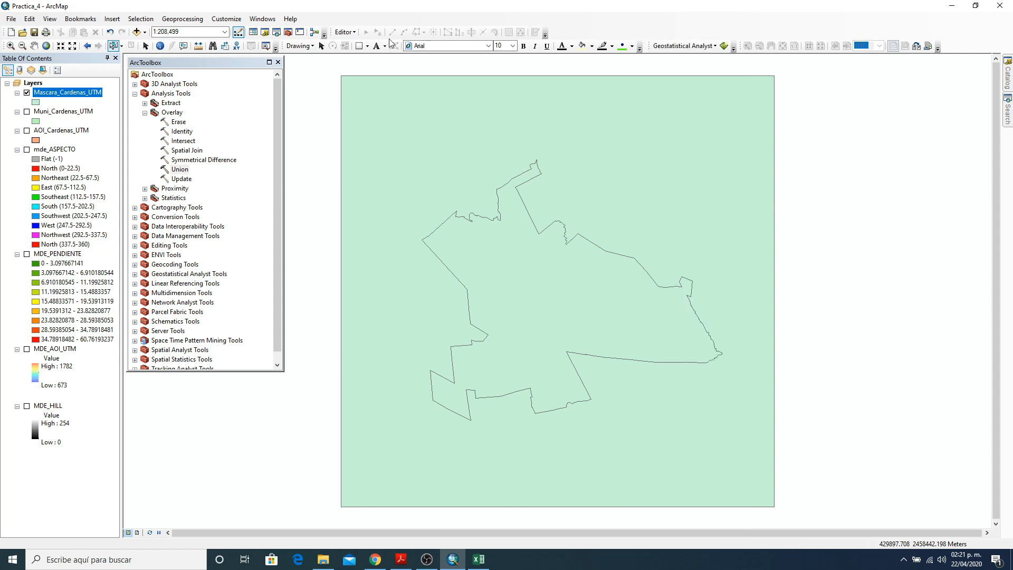
pyautogui.click(355, 33)
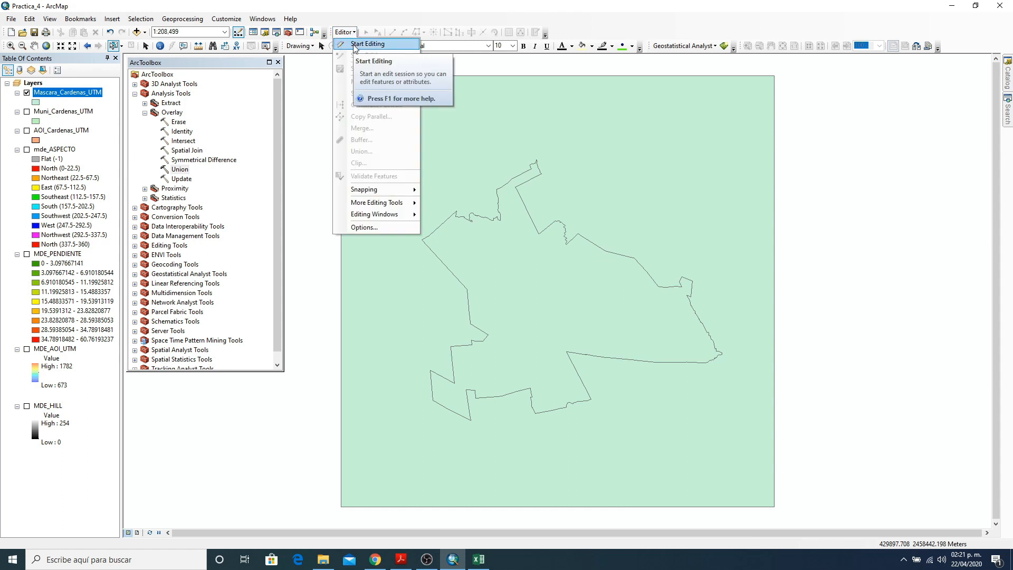
pyautogui.click(355, 45)
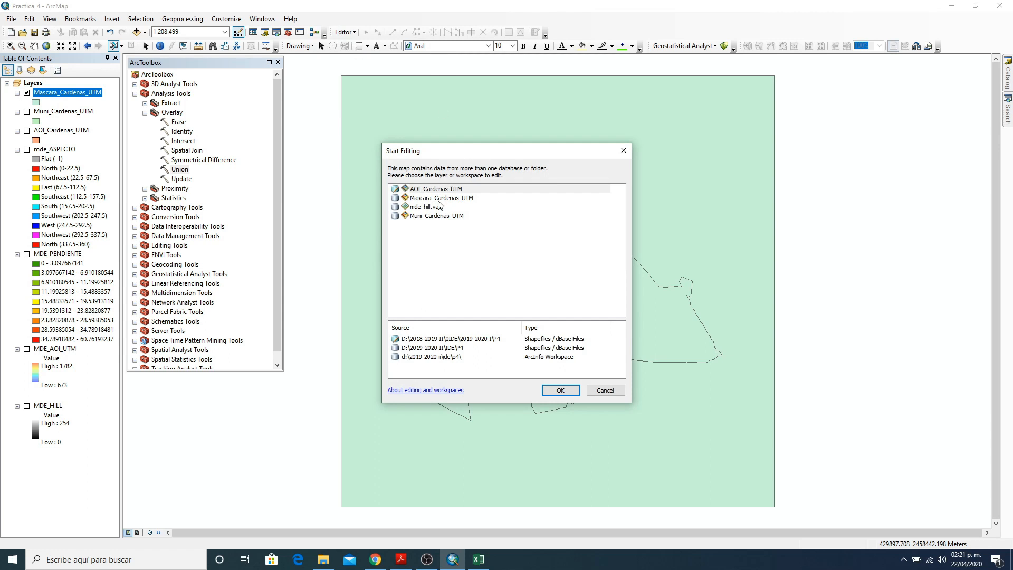
pyautogui.click(555, 198)
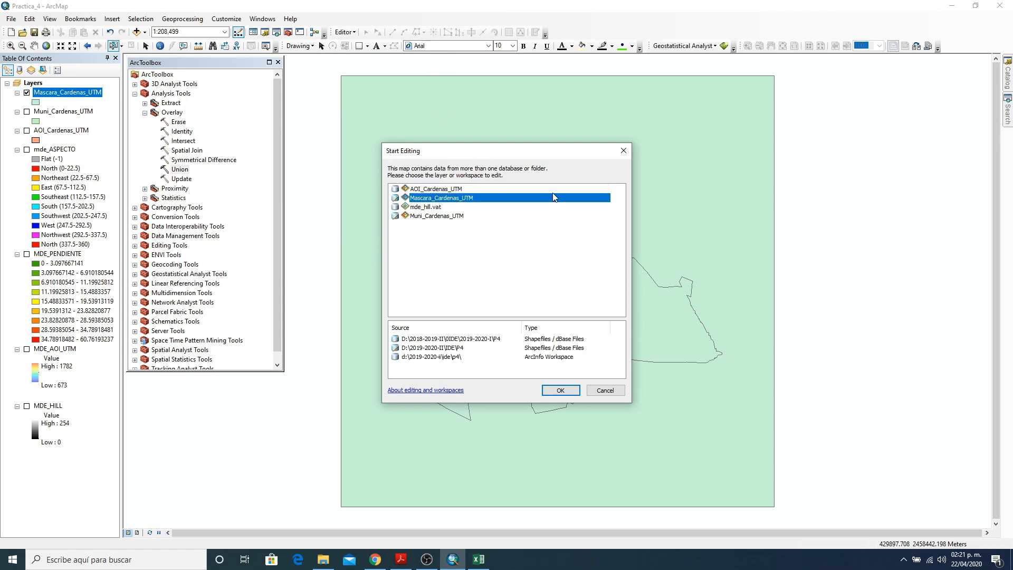
pyautogui.click(560, 390)
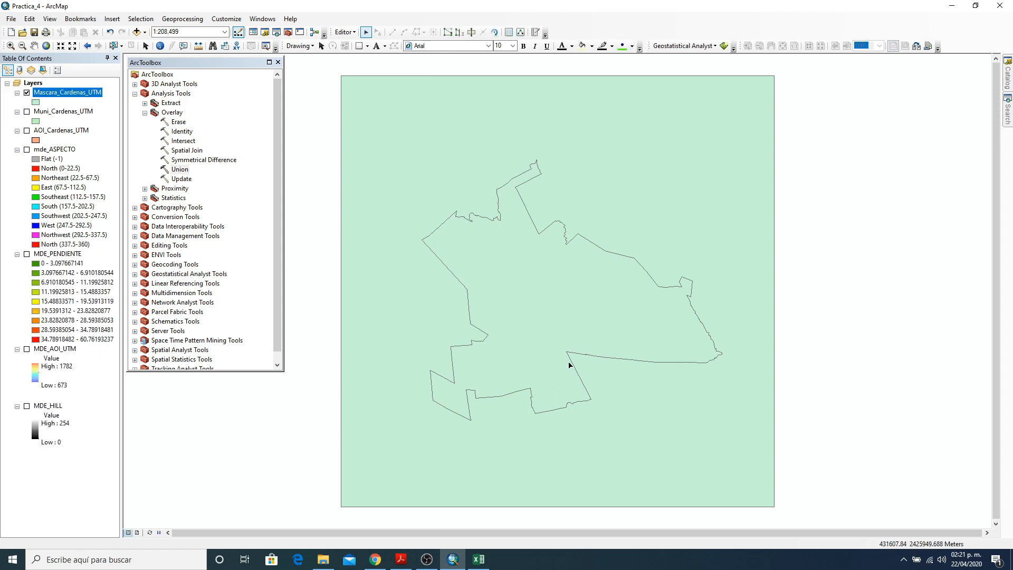
# - Delete the inner municipality polygon from Mascara_Cardenas_UTM, stop editing and save the edits
pyautogui.click(516, 271)
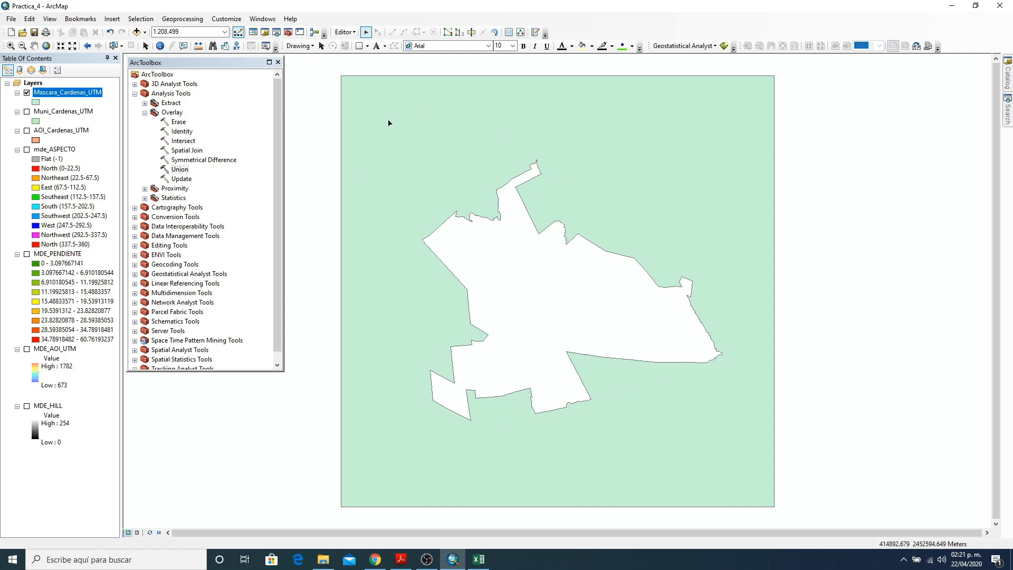
pyautogui.click(351, 33)
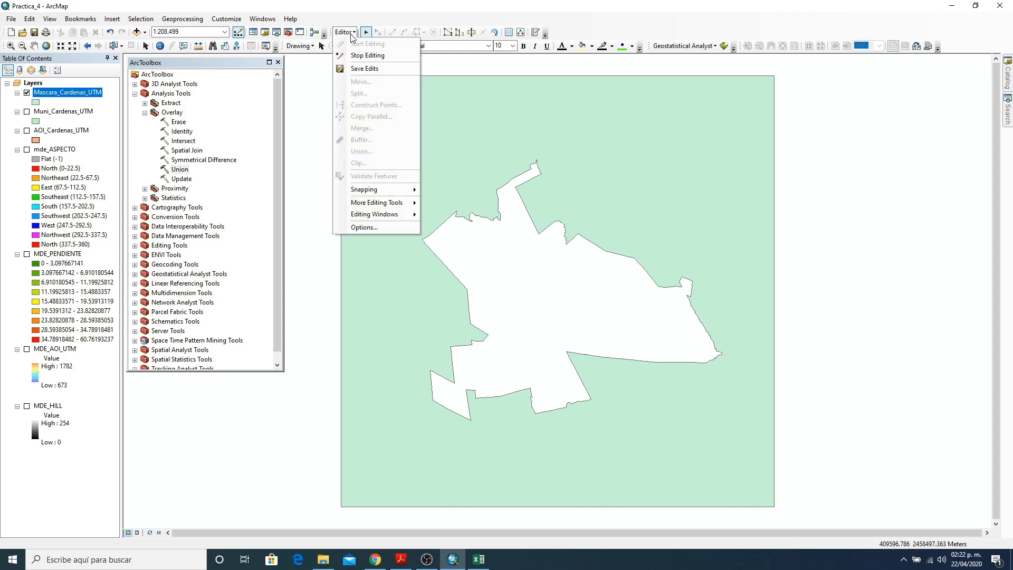
pyautogui.click(361, 52)
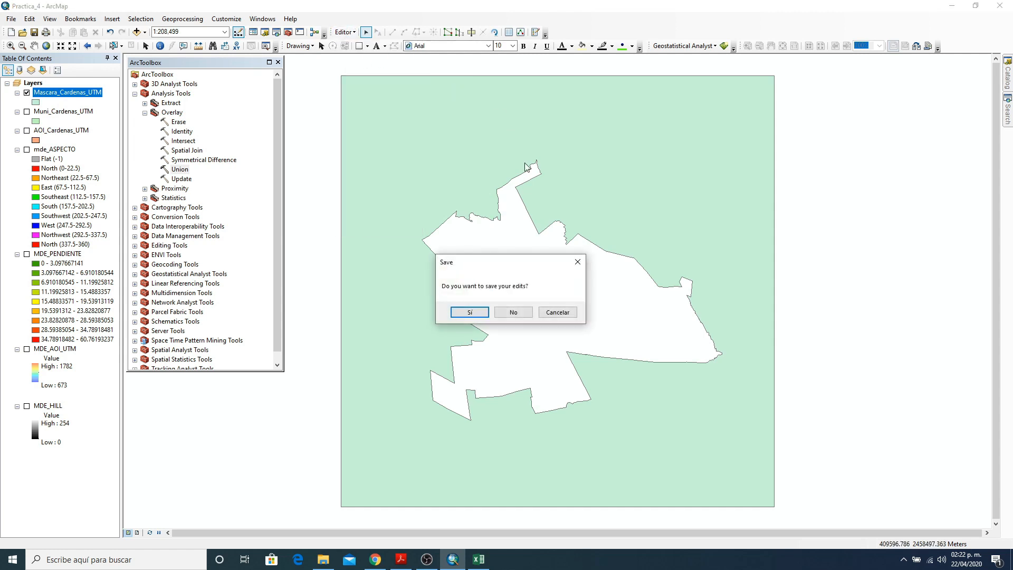
pyautogui.click(470, 313)
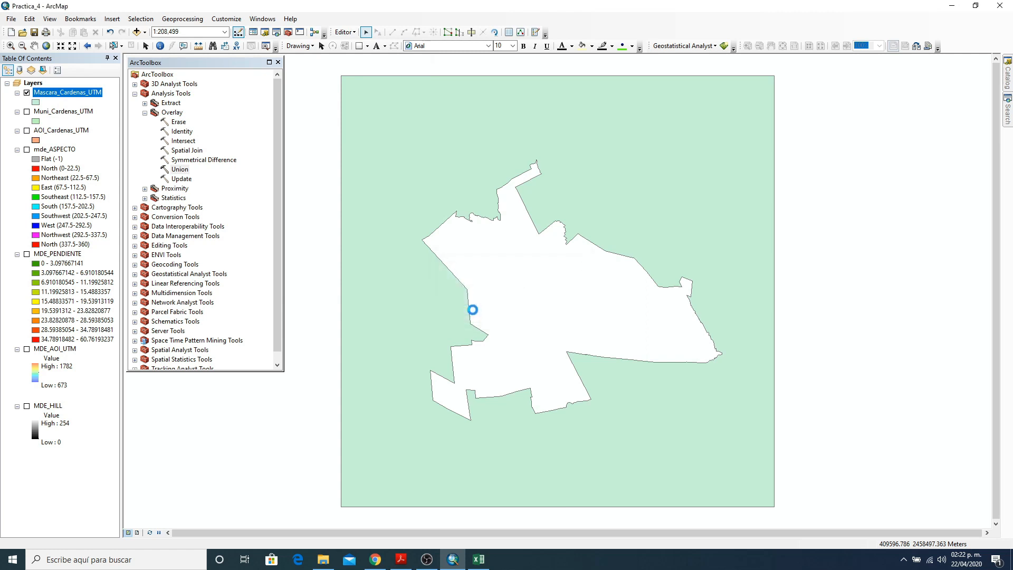
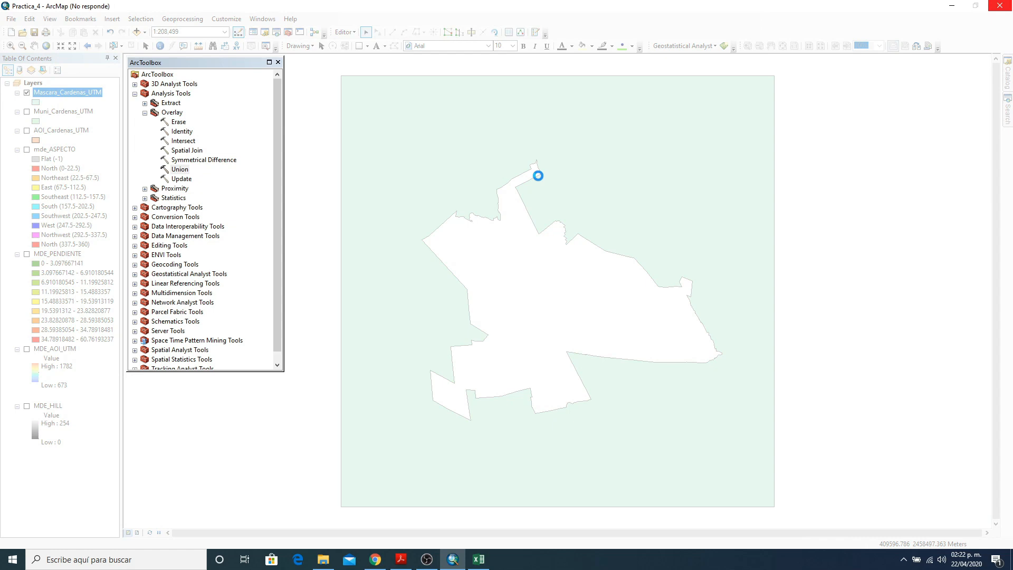
pyautogui.click(434, 561)
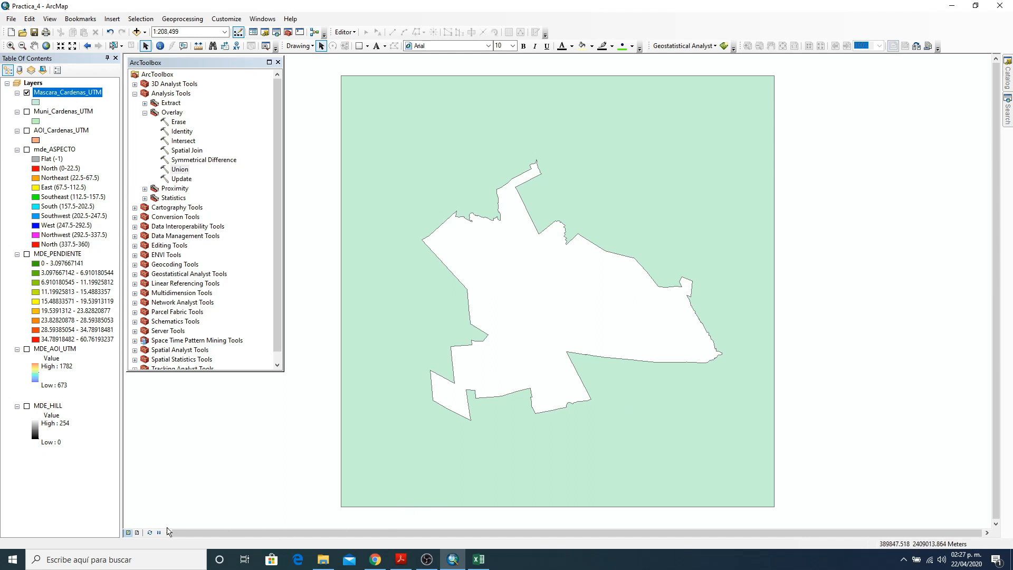
# - Switch to the layout view and show the MDE_AOI_UTM and MDE_HILL layers beneath the mask
pyautogui.click(139, 533)
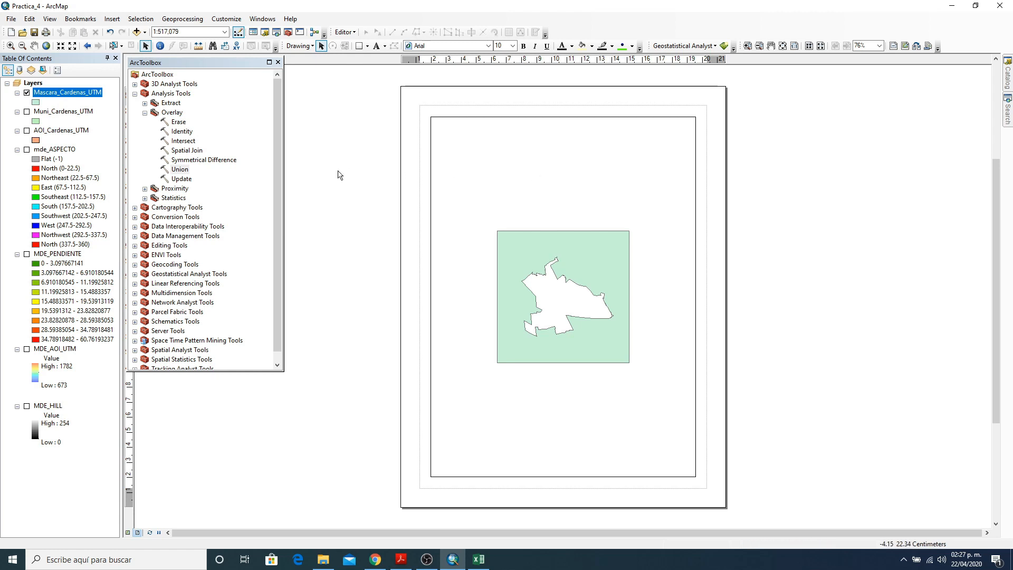
pyautogui.click(27, 349)
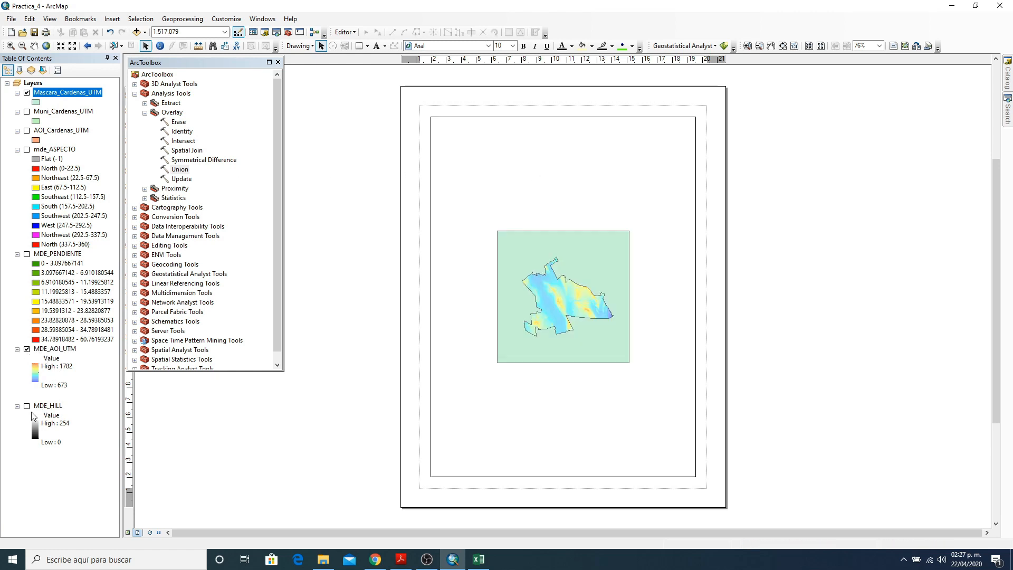
pyautogui.click(26, 406)
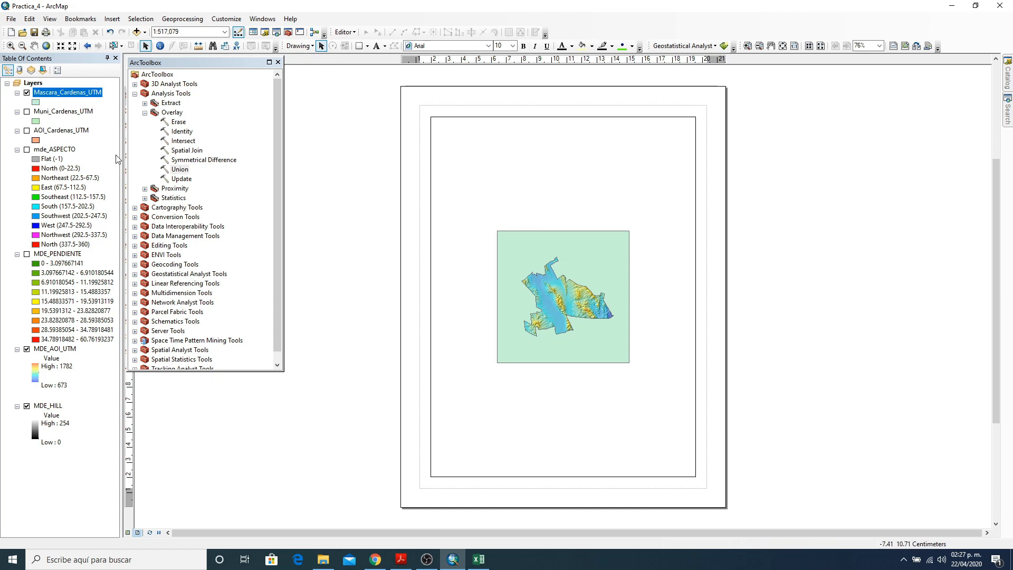
# - Add Municipios_SLP_UTM14.shp from the Practica_2 folder to the map and zoom the data frame to the Muni_Cardenas_UTM layer
pyautogui.click(136, 32)
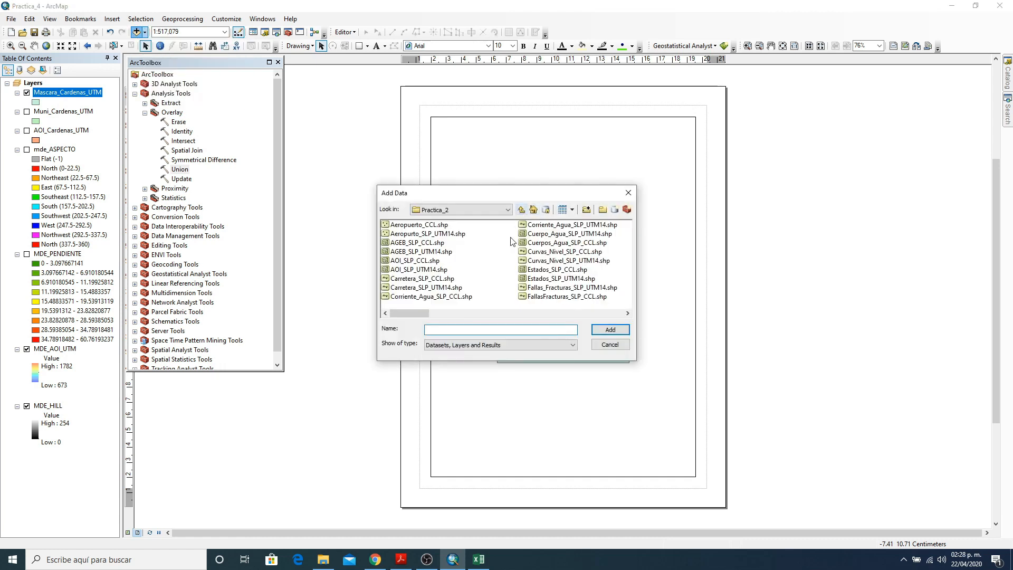
pyautogui.click(586, 313)
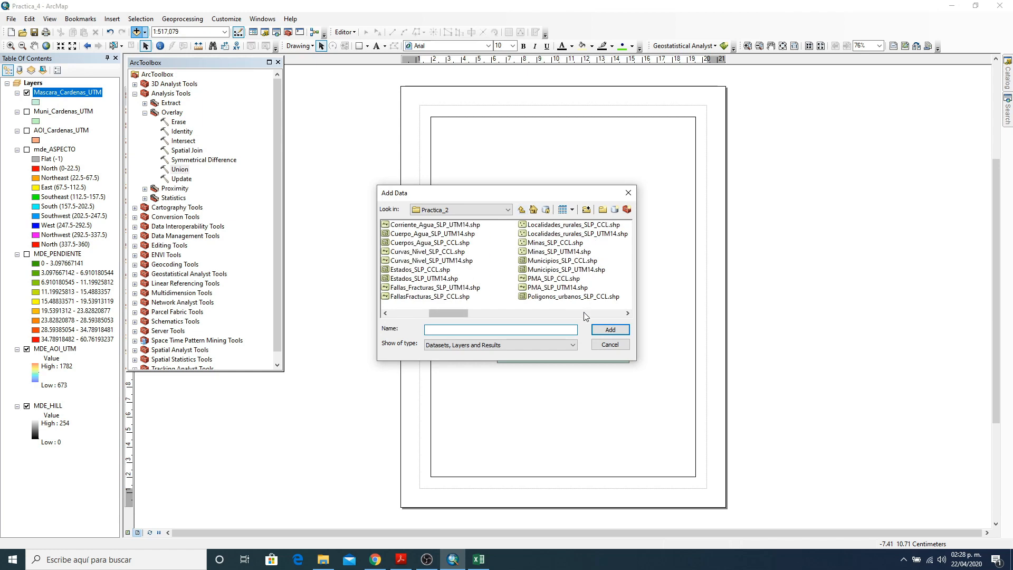
pyautogui.click(566, 270)
pyautogui.click(608, 330)
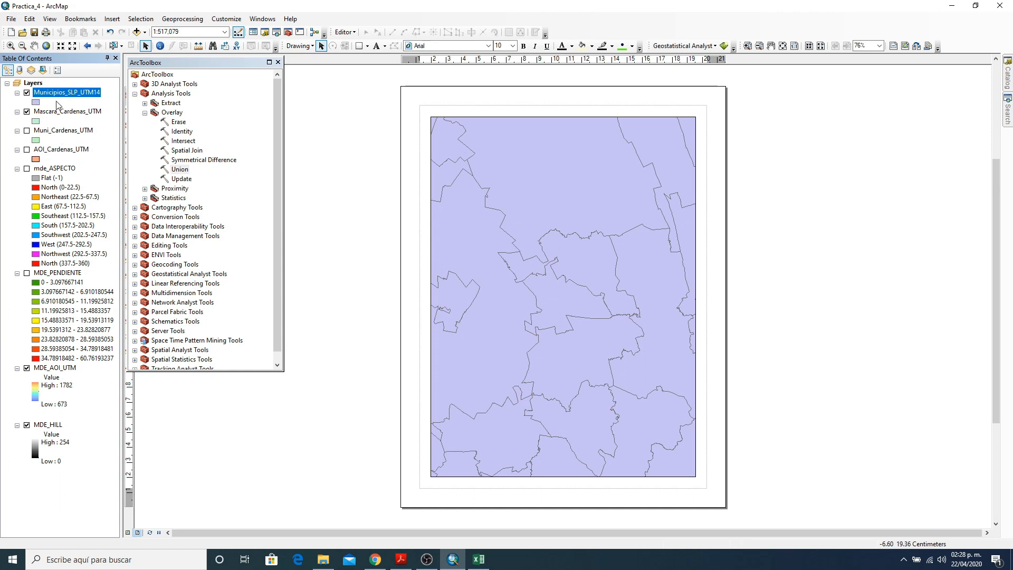
pyautogui.rightClick(50, 131)
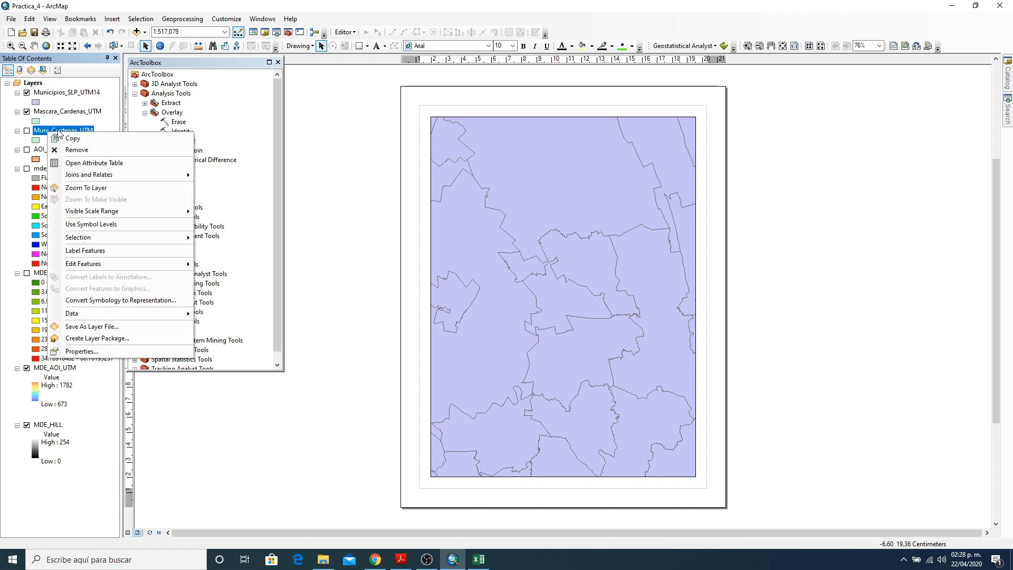
pyautogui.click(86, 188)
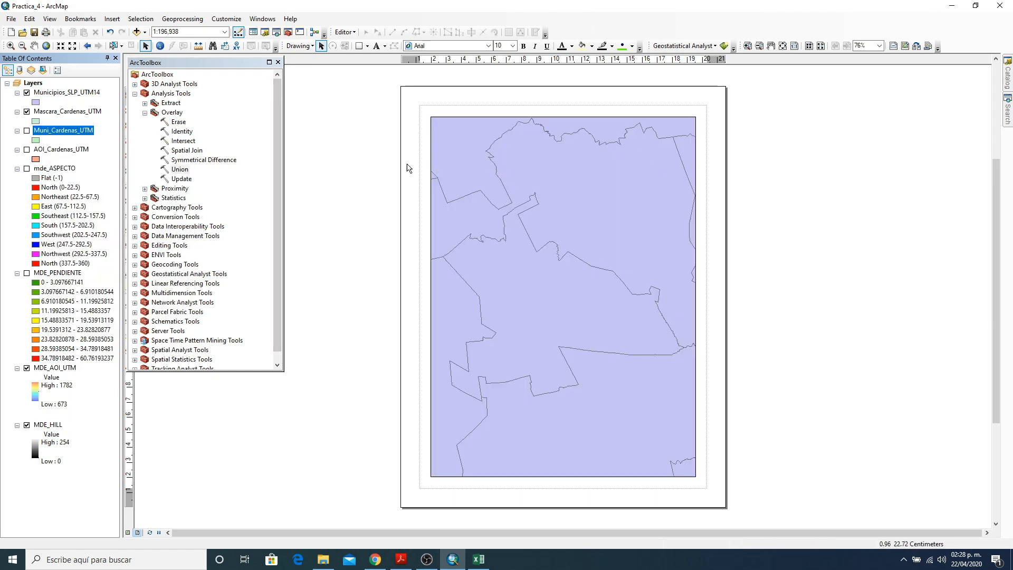
# - Symbolize Municipios_SLP_UTM14 as Hollow with an outline width of 1.2, and move the layer directly below Mascara_Cardenas_UTM
pyautogui.click(36, 102)
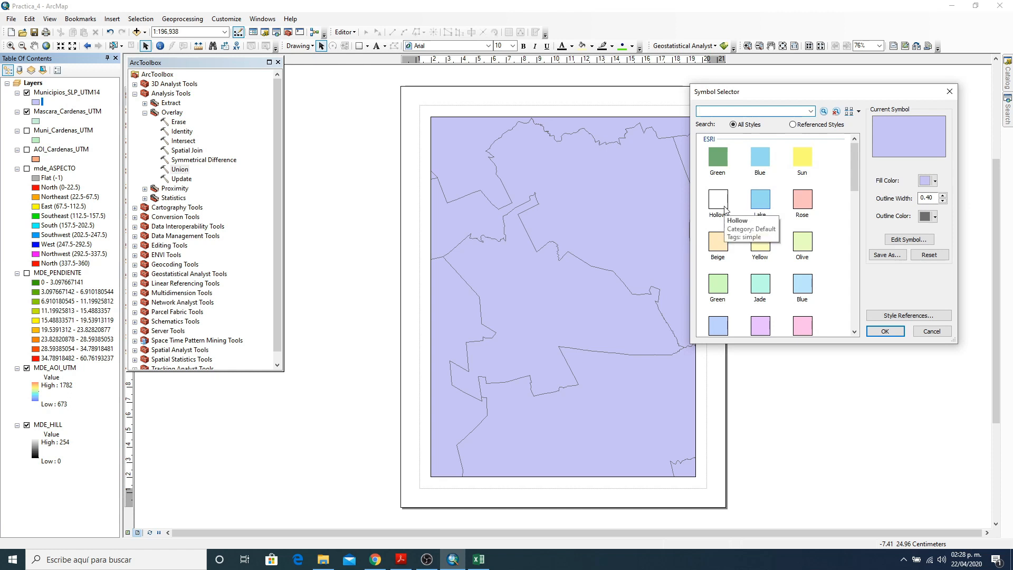
pyautogui.click(725, 209)
pyautogui.doubleClick(927, 198)
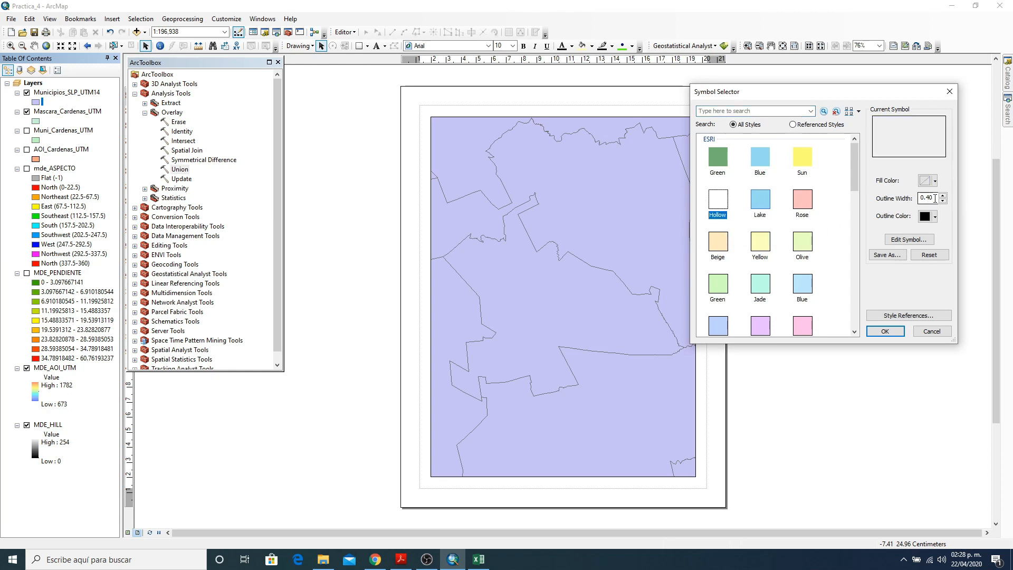
pyautogui.write('1.2')
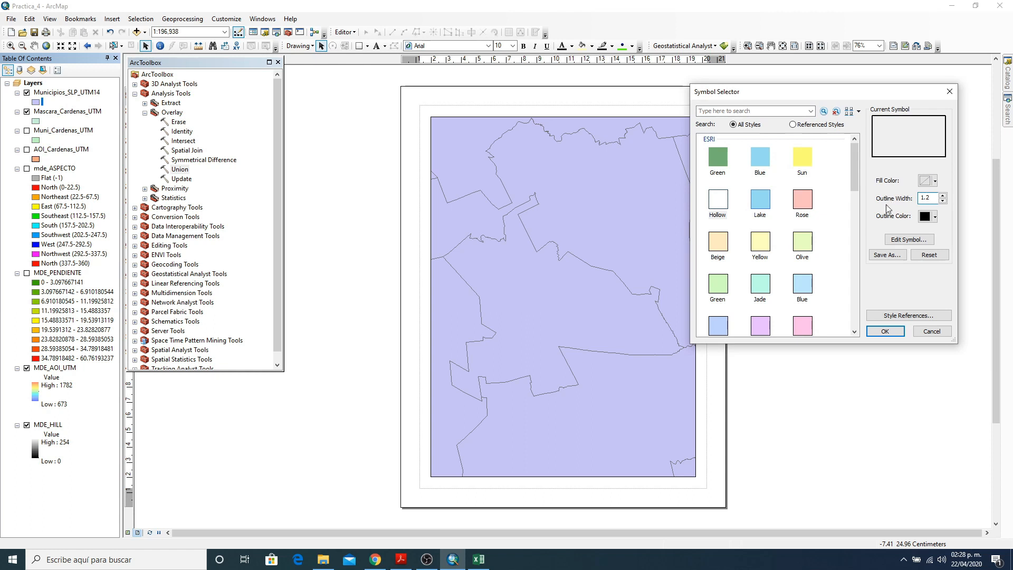
pyautogui.click(882, 331)
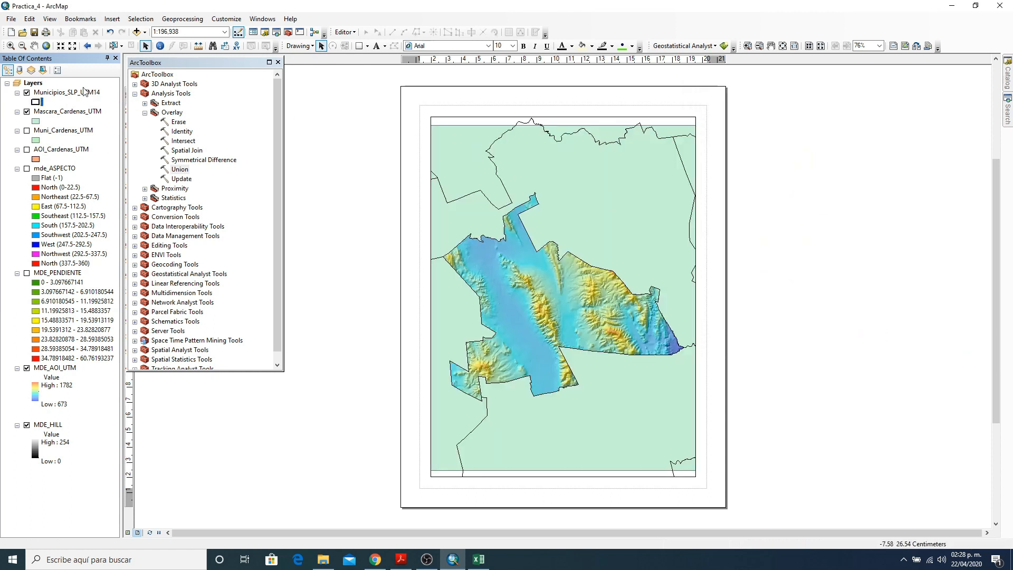
pyautogui.moveTo(69, 97); pyautogui.dragTo(69, 129)
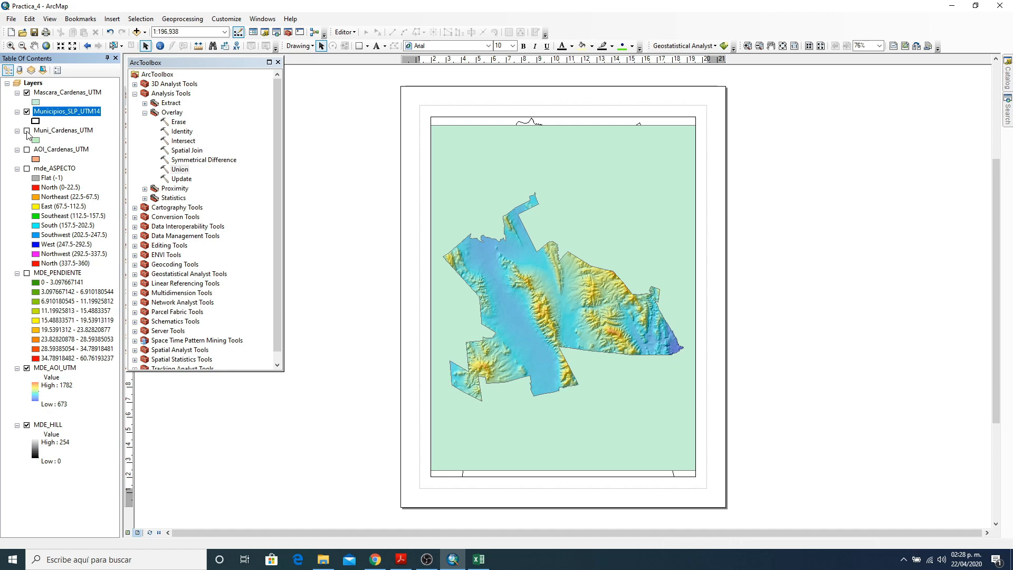
# - Show the Muni_Cardenas_UTM layer with a Hollow symbol and 1.2 outline width, and place it first in the layer order
pyautogui.click(27, 131)
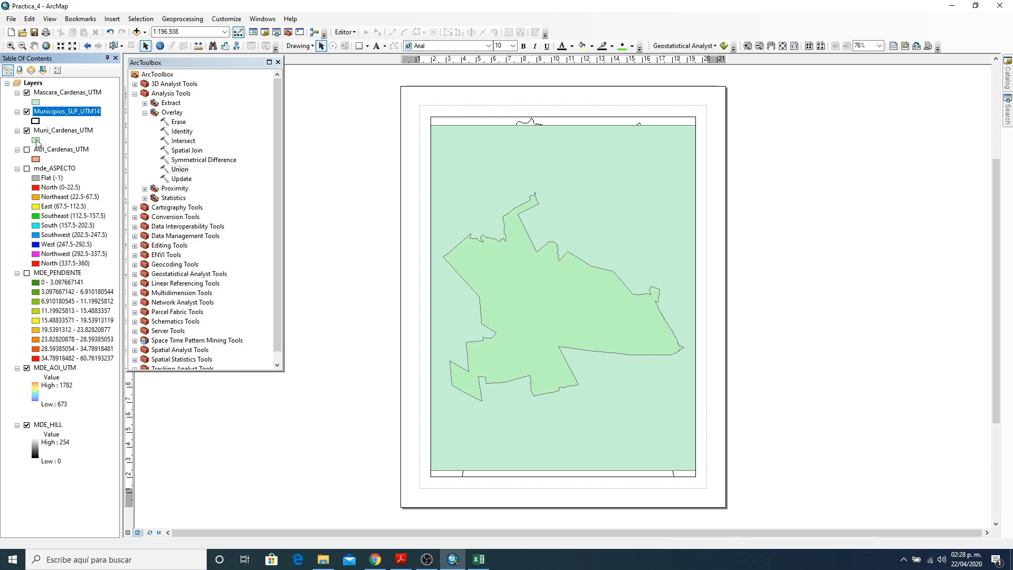
pyautogui.click(37, 141)
pyautogui.click(721, 203)
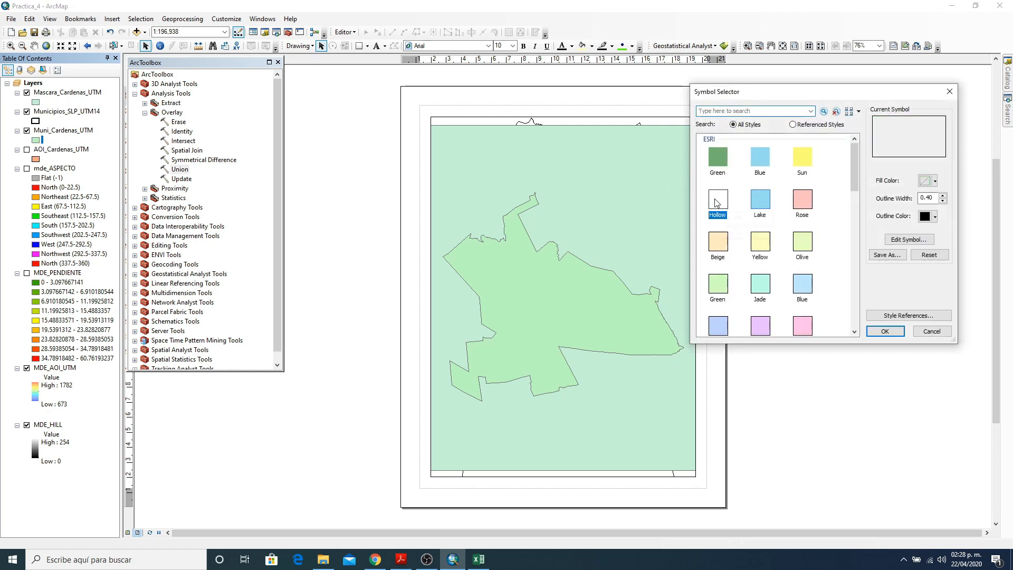
pyautogui.click(943, 201)
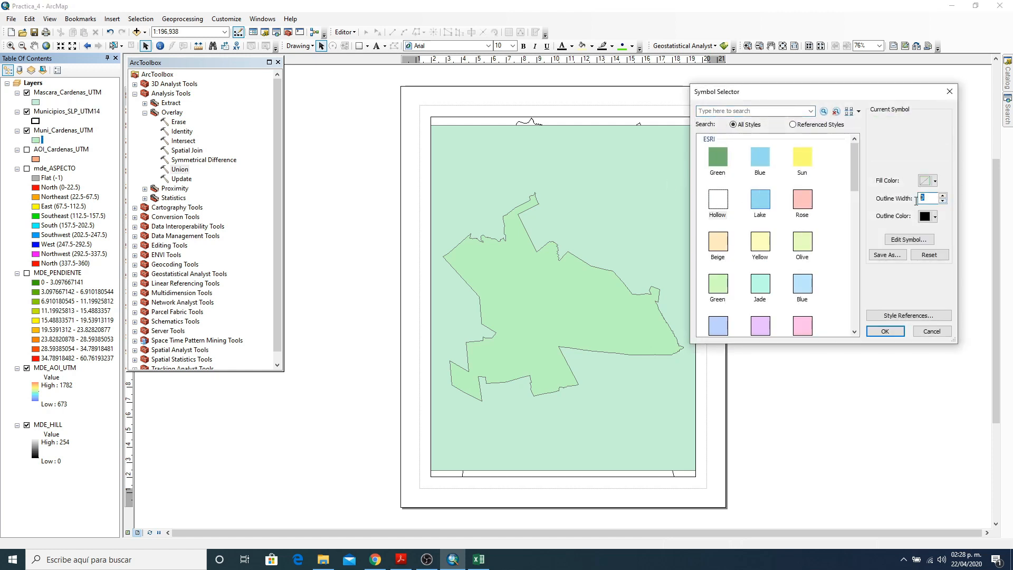
pyautogui.write('1.2')
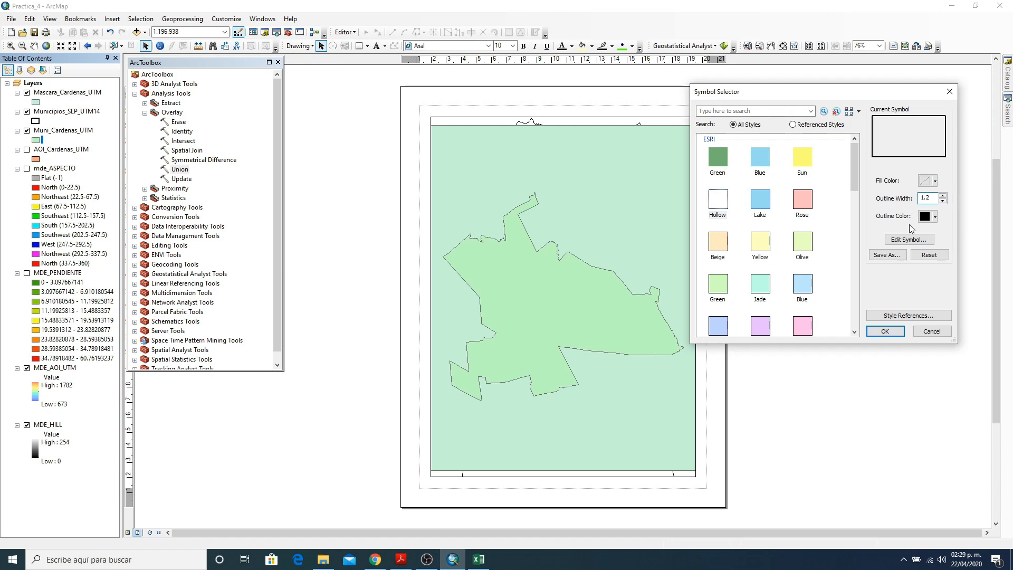
pyautogui.click(885, 331)
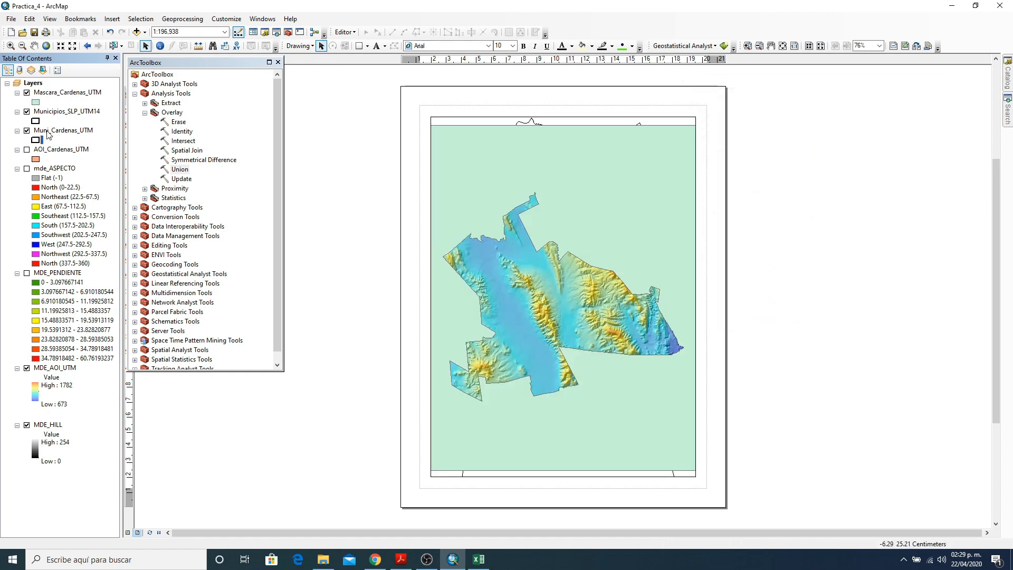
pyautogui.moveTo(48, 135); pyautogui.dragTo(48, 91)
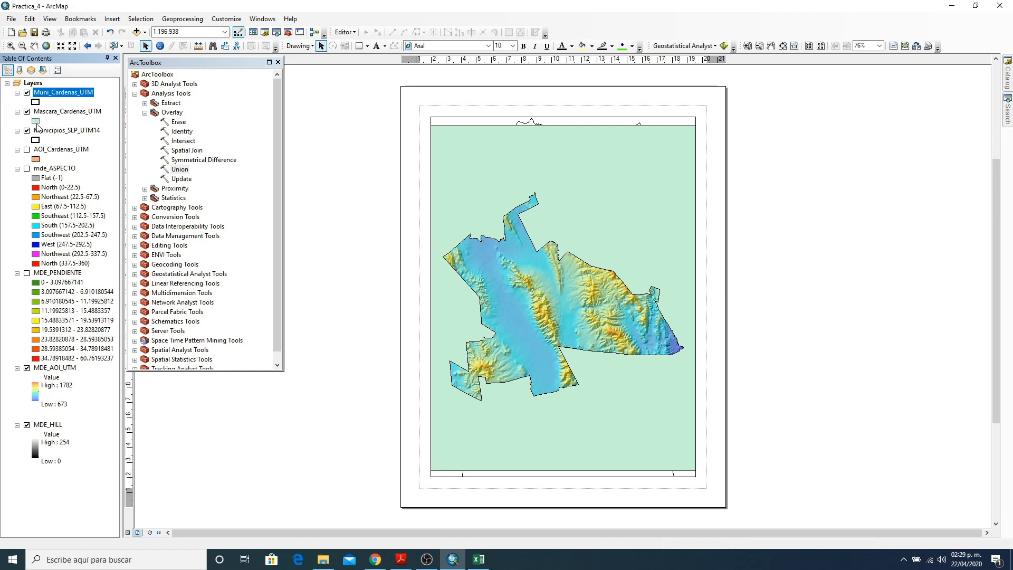
# - Give the Mascara_Cardenas_UTM layer a solid orange fill with no outline color
pyautogui.click(37, 122)
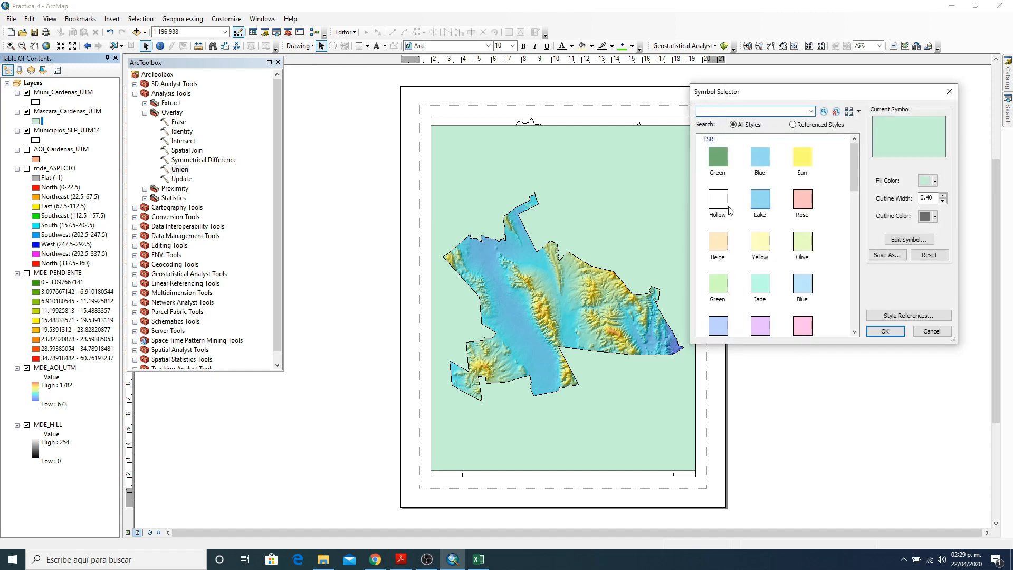
pyautogui.click(935, 181)
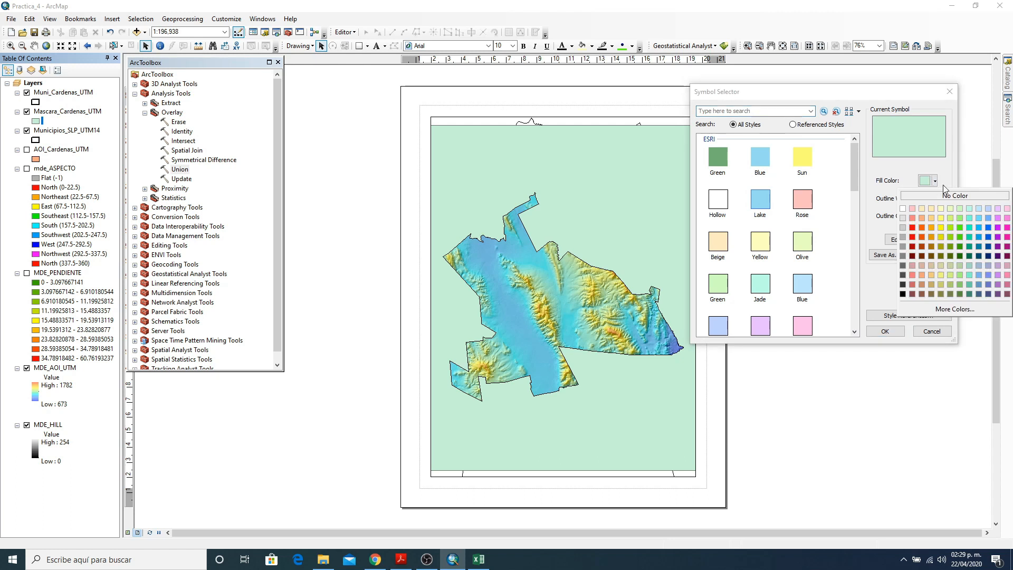
pyautogui.click(932, 227)
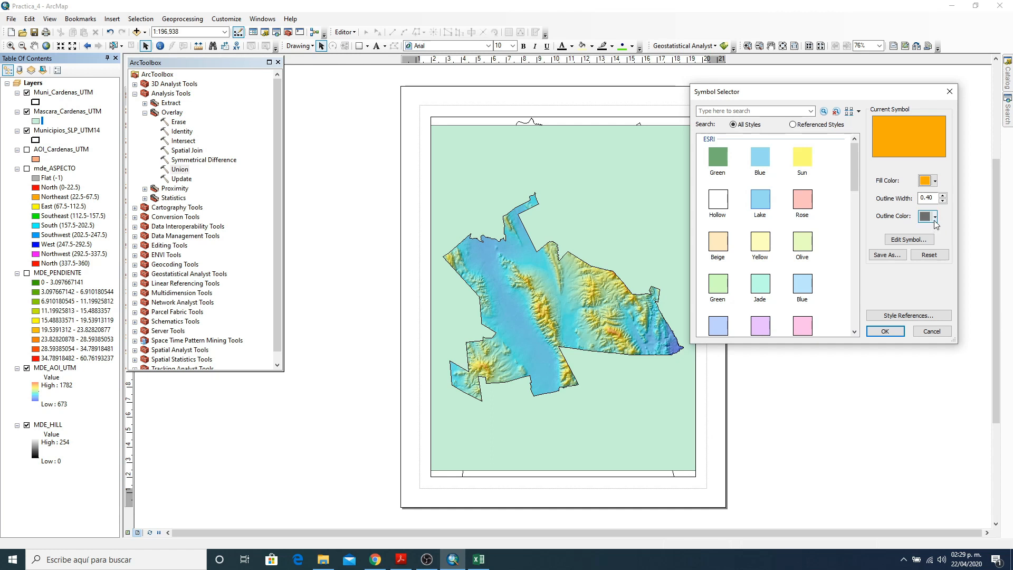
pyautogui.click(935, 220)
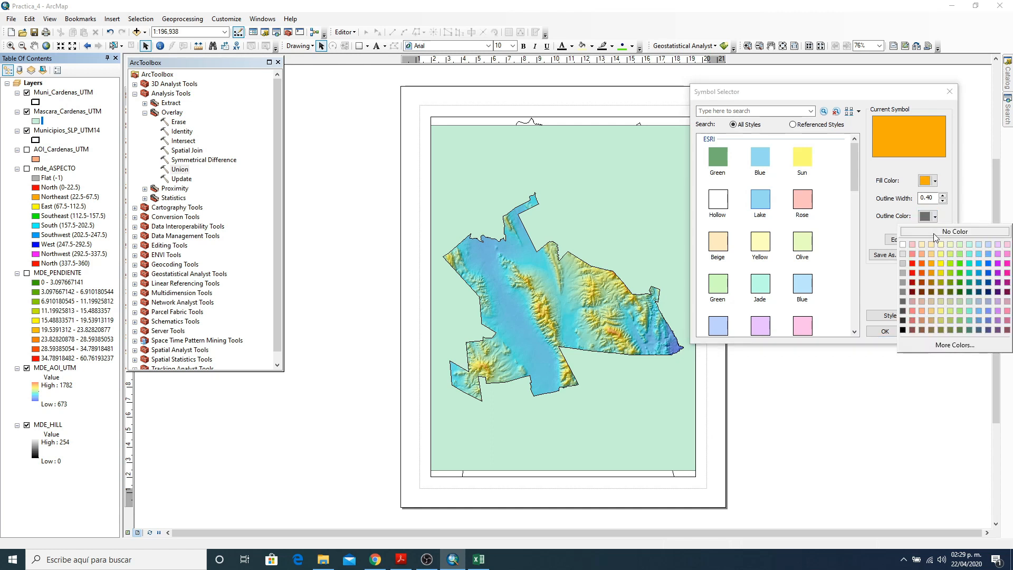
pyautogui.click(933, 233)
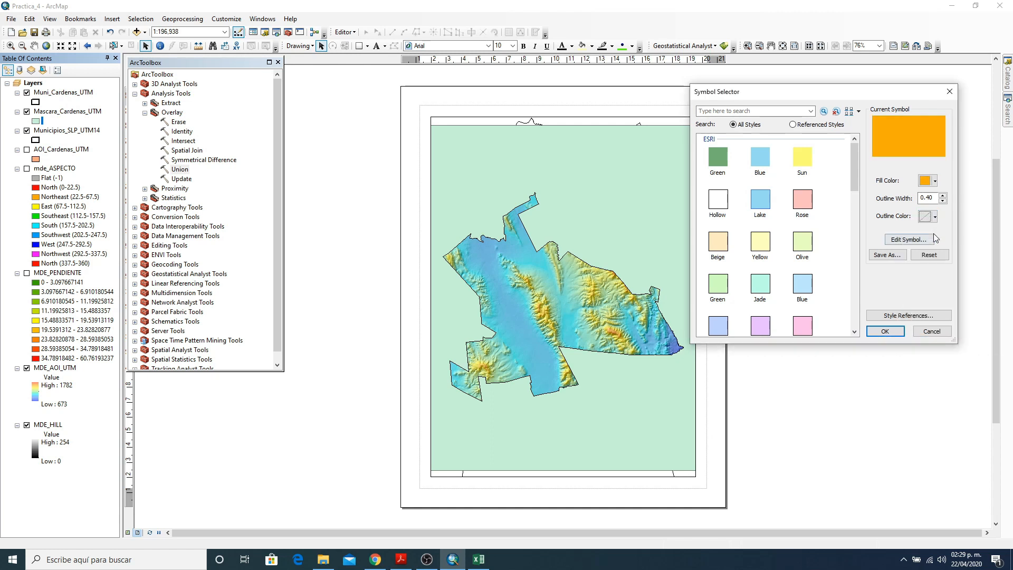
pyautogui.click(885, 332)
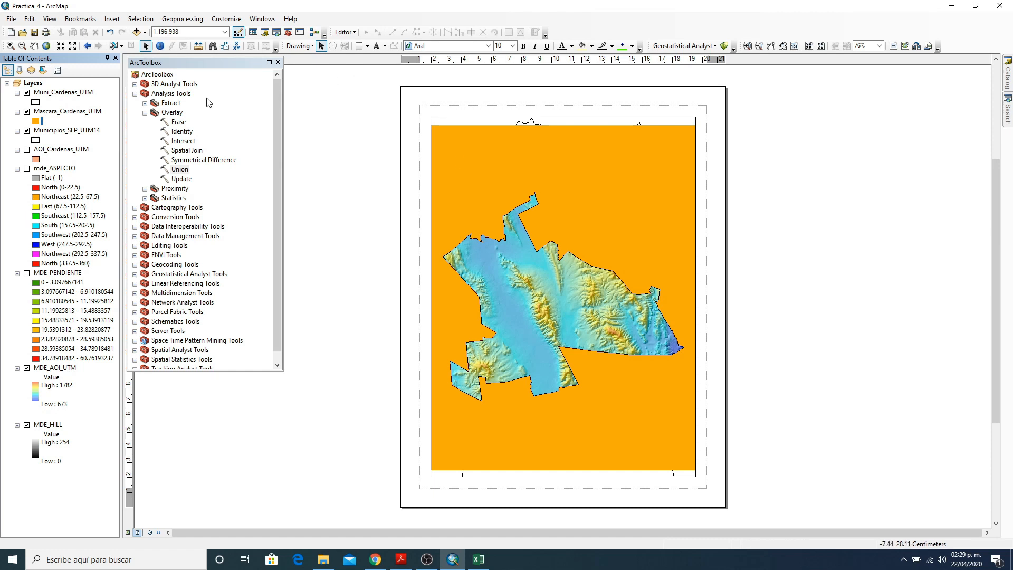
# - Set the transparency of the Mascara_Cardenas_UTM layer to 60%
pyautogui.click(78, 114)
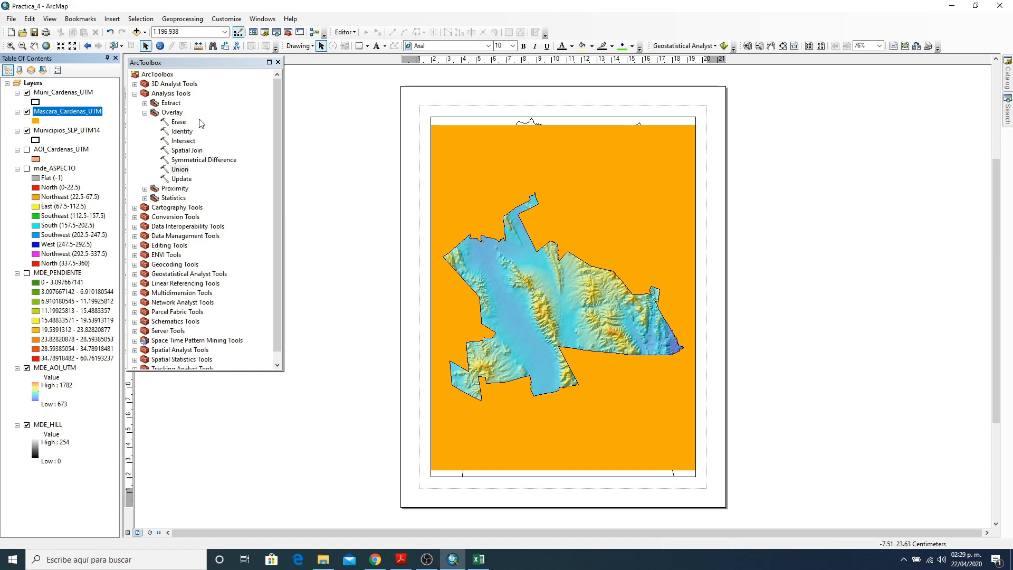
pyautogui.rightClick(62, 113)
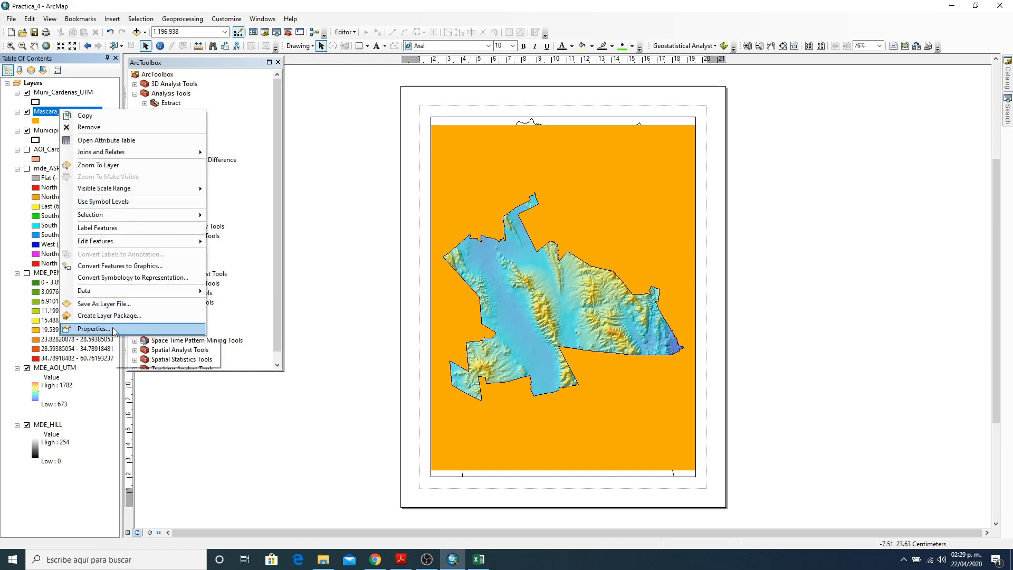
pyautogui.click(93, 329)
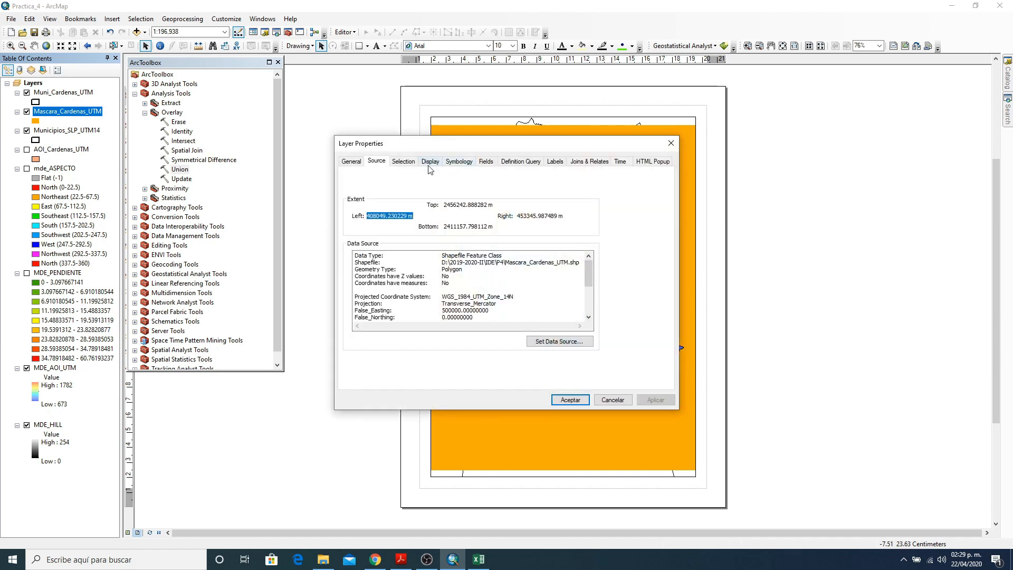
pyautogui.click(429, 166)
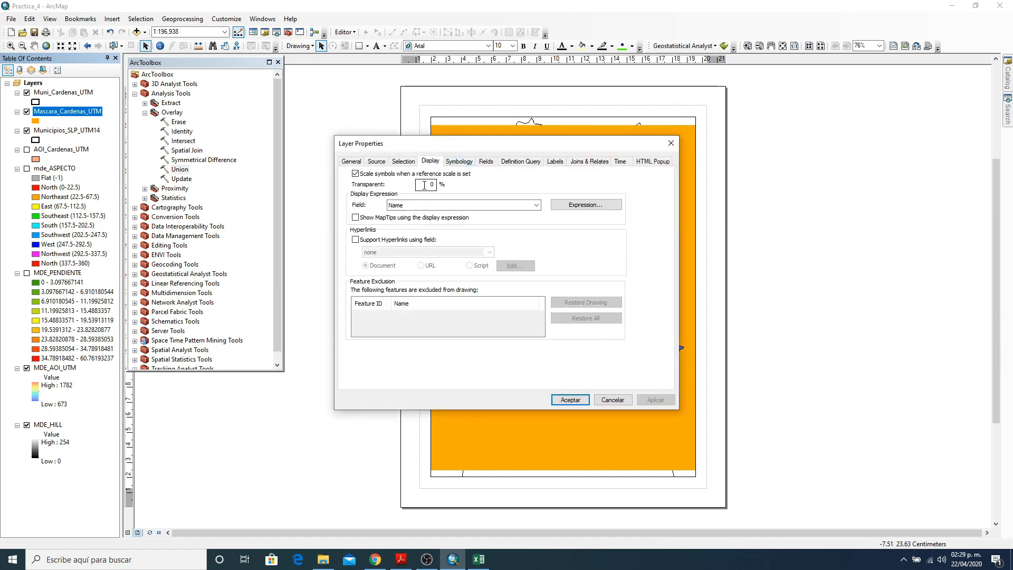
pyautogui.doubleClick(432, 184)
pyautogui.write('5')
pyautogui.write('60')
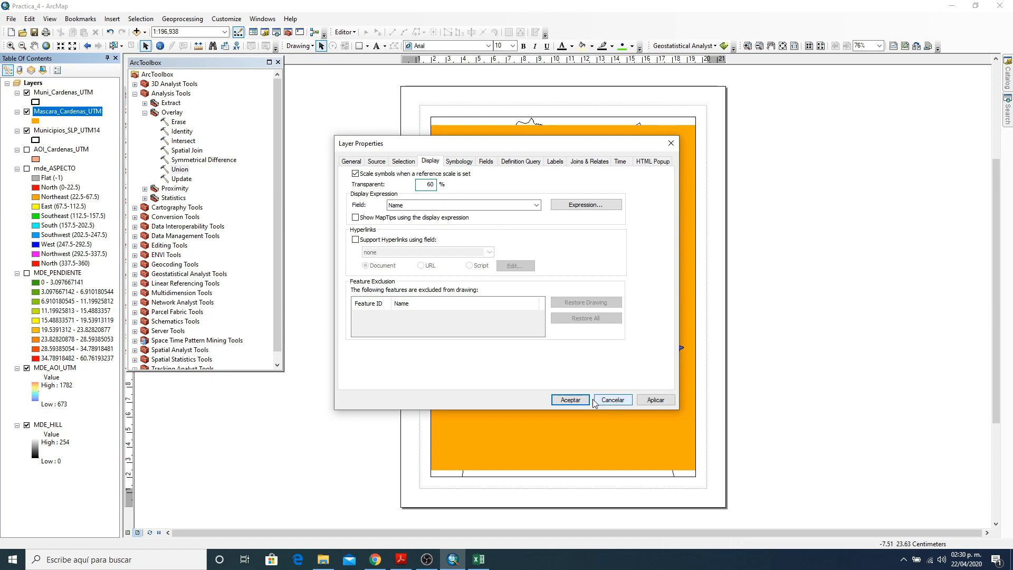
pyautogui.click(655, 401)
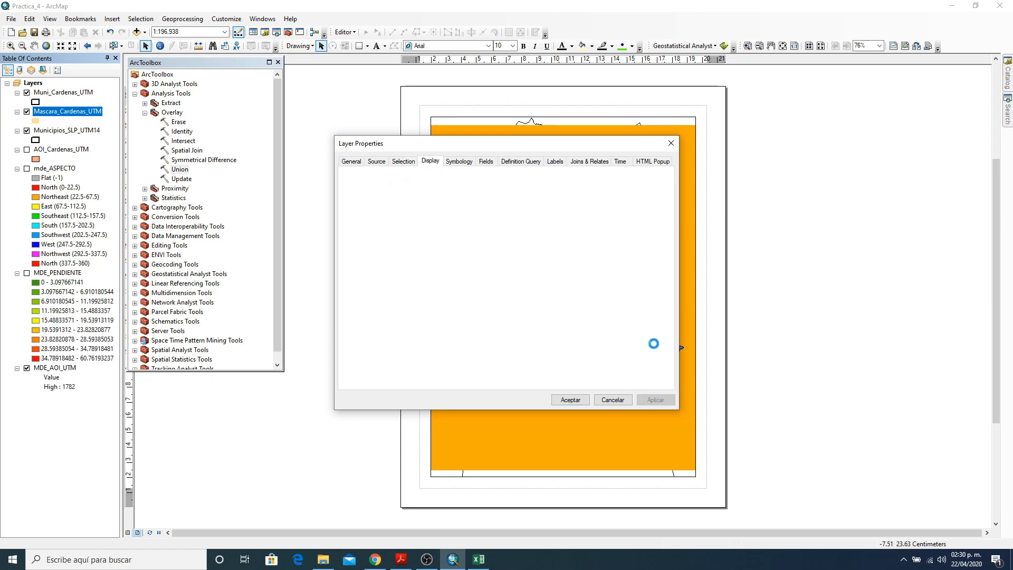
pyautogui.moveTo(622, 152); pyautogui.dragTo(270, 140)
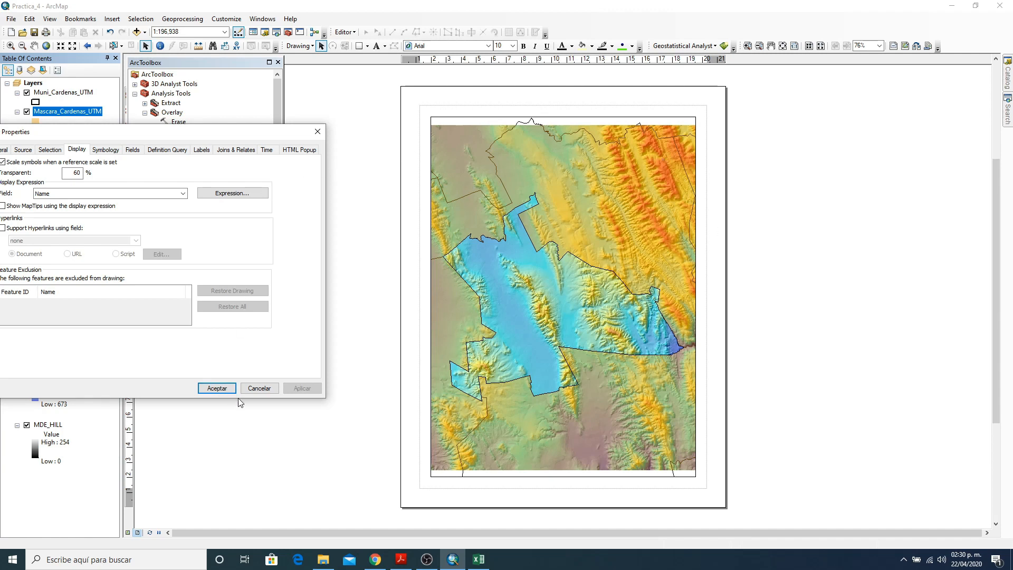
pyautogui.click(217, 388)
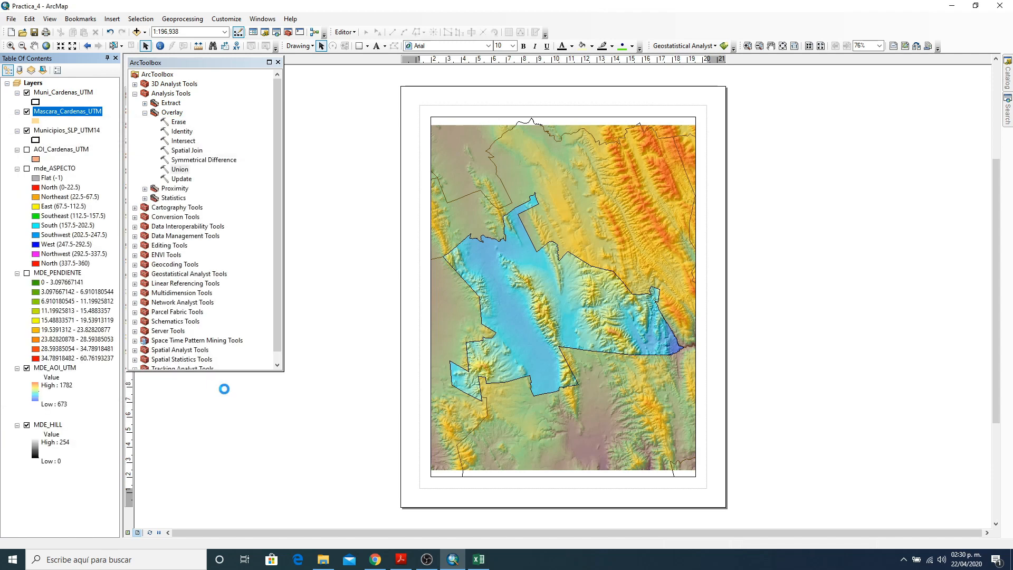
# - Shorten the data frame at its lower and upper edges to crop the empty strips, and shift it slightly up the page
pyautogui.click(564, 477)
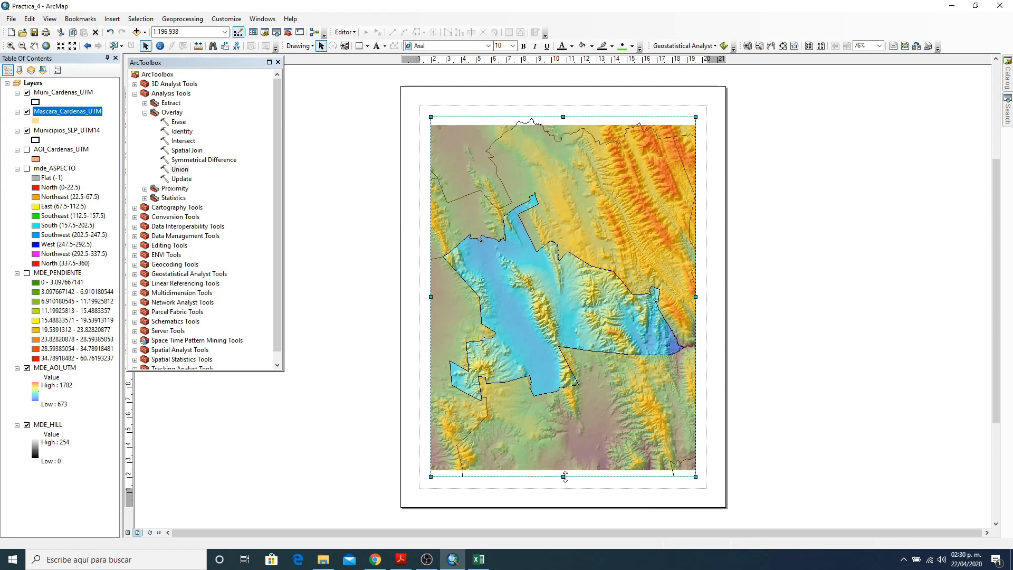
pyautogui.moveTo(565, 477); pyautogui.dragTo(568, 464)
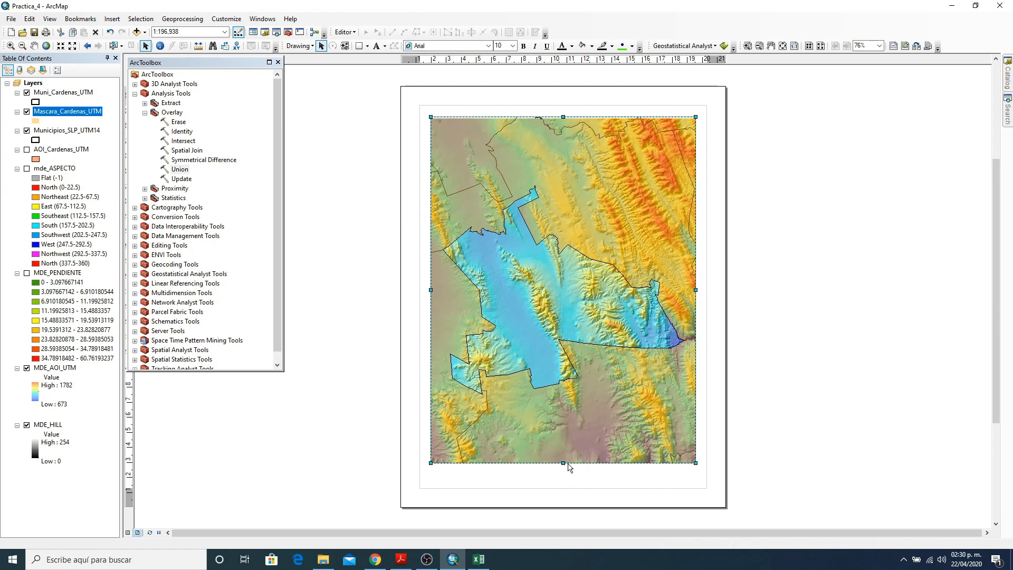
pyautogui.moveTo(565, 115); pyautogui.dragTo(565, 125)
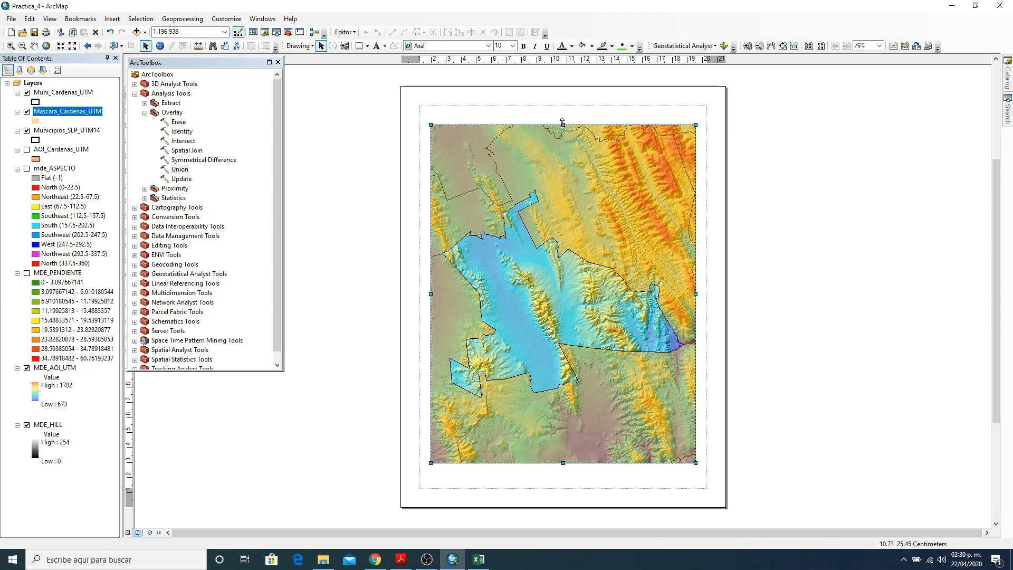
pyautogui.moveTo(563, 124); pyautogui.dragTo(563, 150)
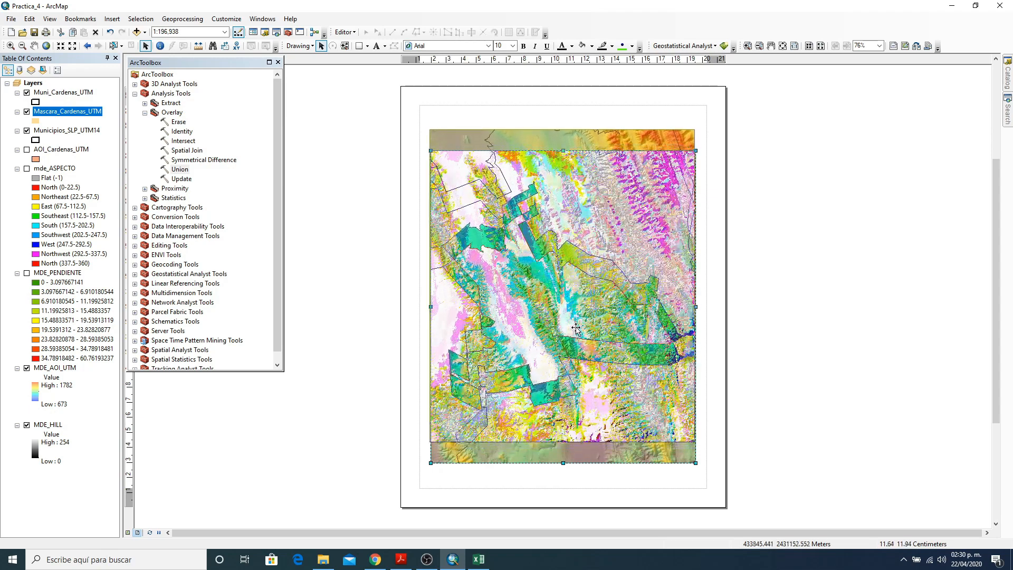
pyautogui.hotkey('ctrl', 'z')
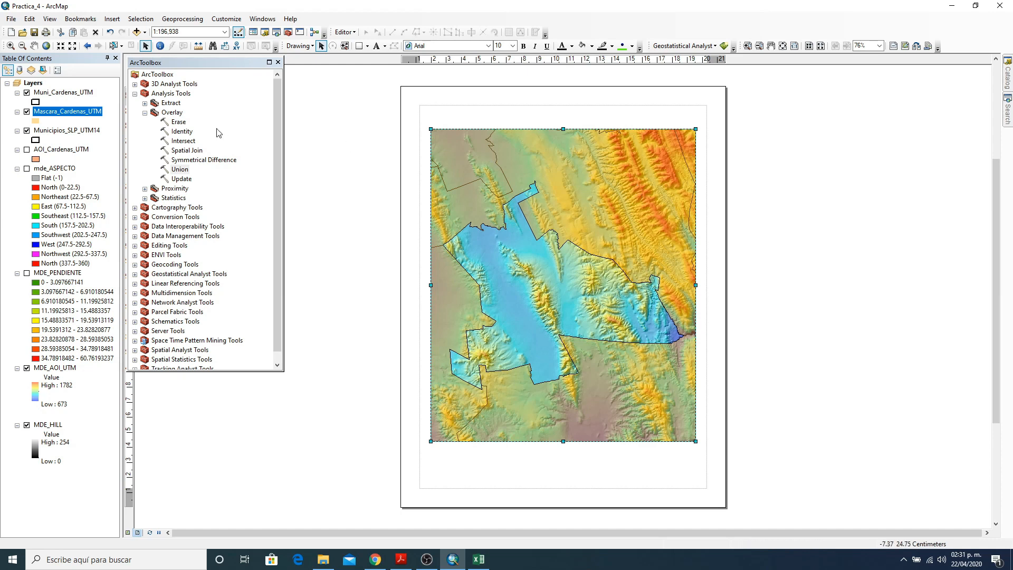
# - Set NOM_MUN as the label field of the Municipios_SLP_UTM14 layer
pyautogui.click(77, 132)
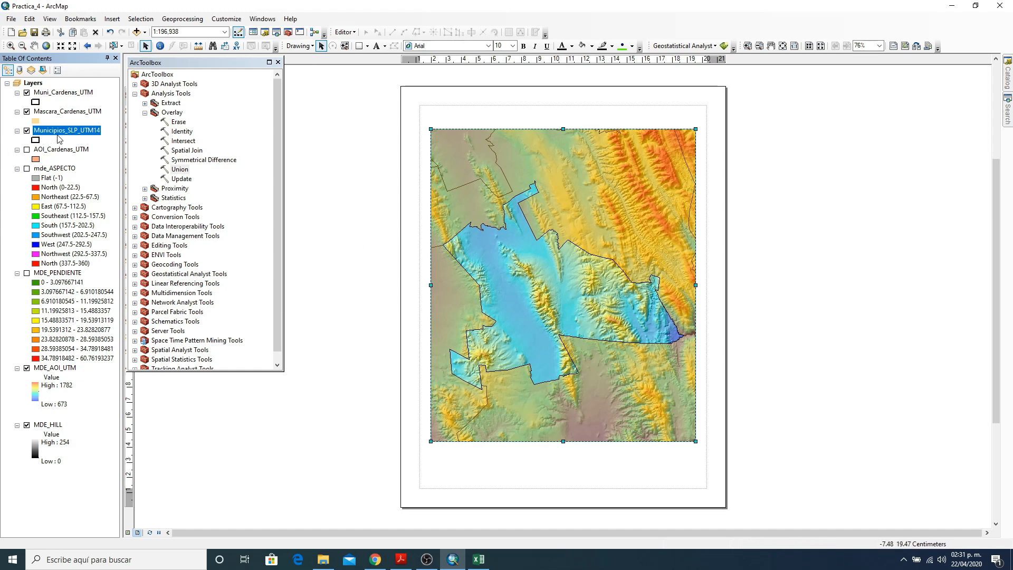
pyautogui.rightClick(58, 130)
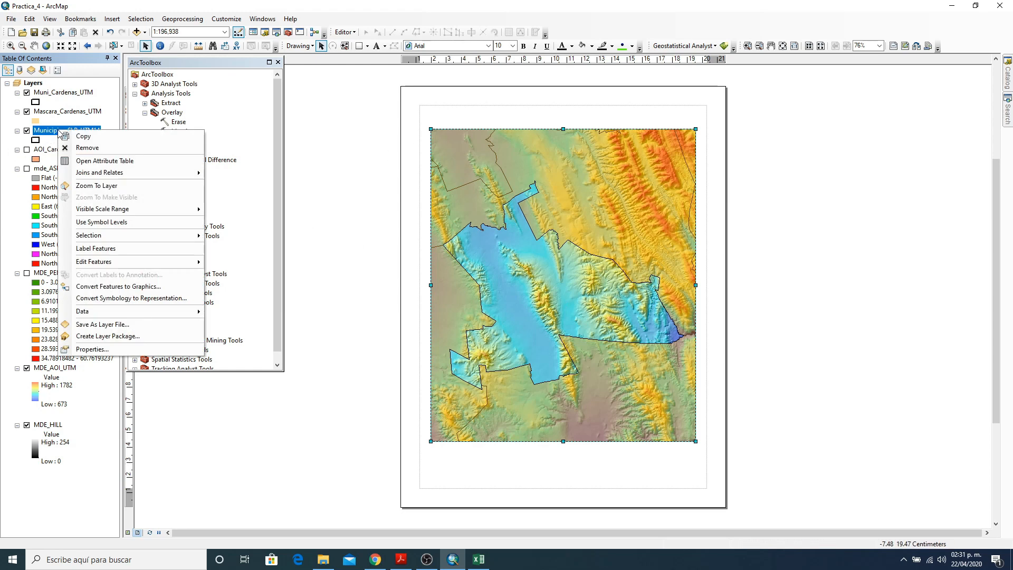
pyautogui.click(118, 349)
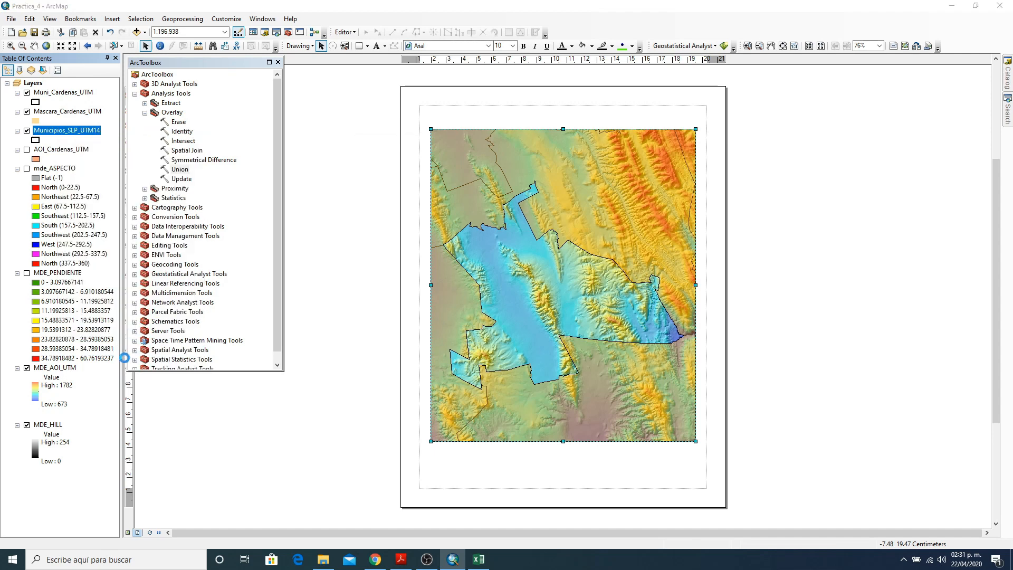
pyautogui.click(552, 161)
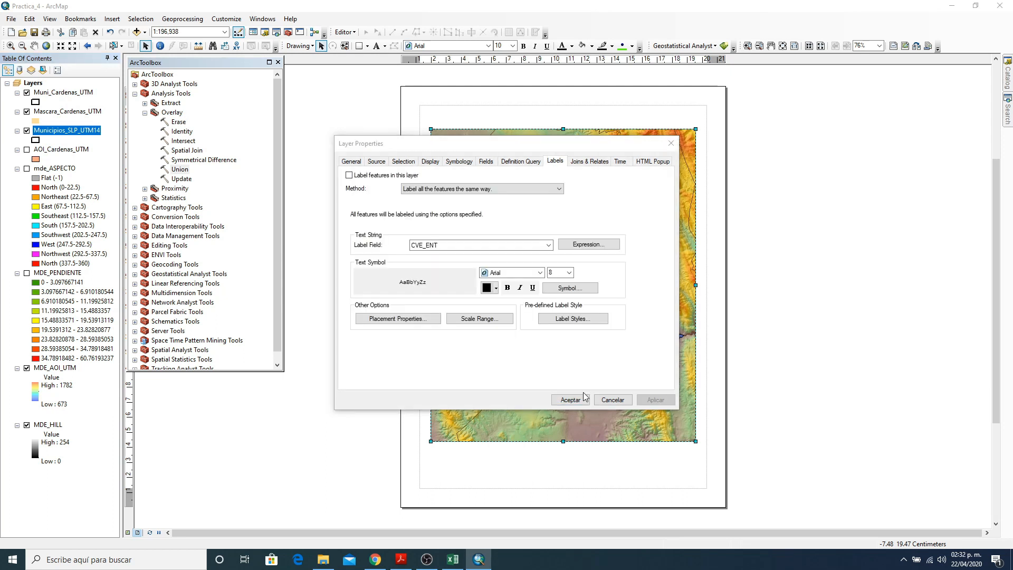
pyautogui.click(496, 143)
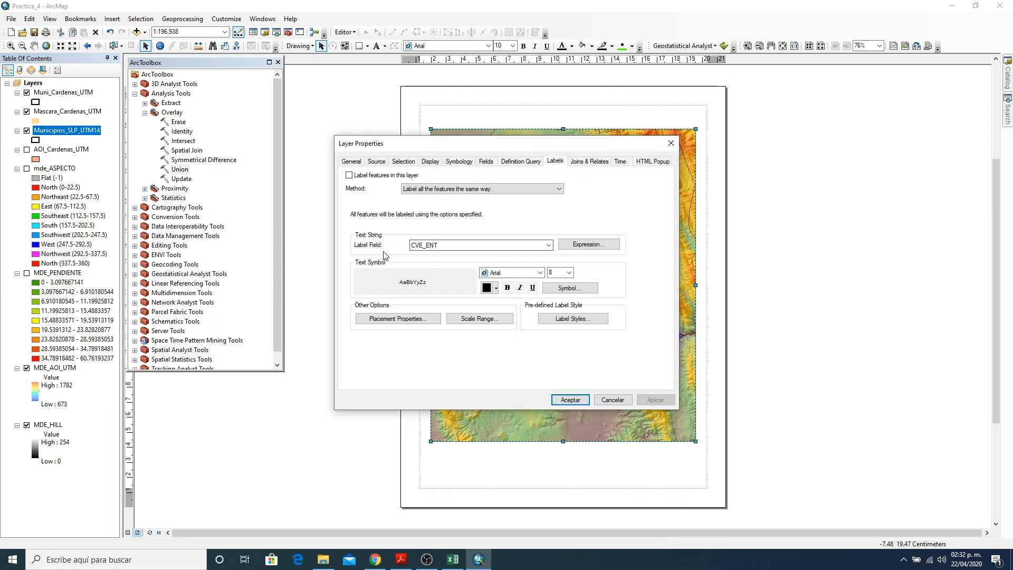
pyautogui.click(550, 246)
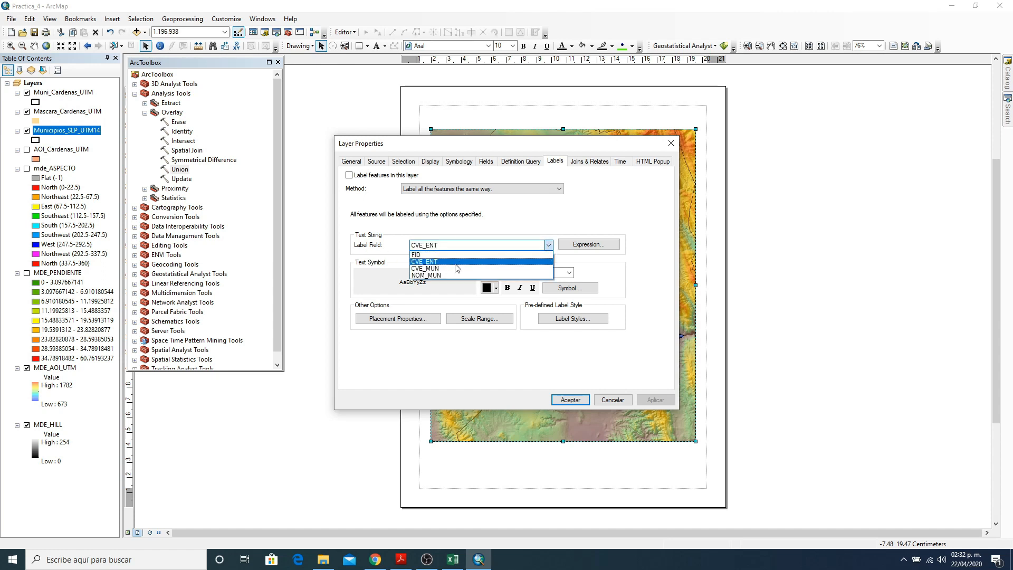
pyautogui.click(441, 276)
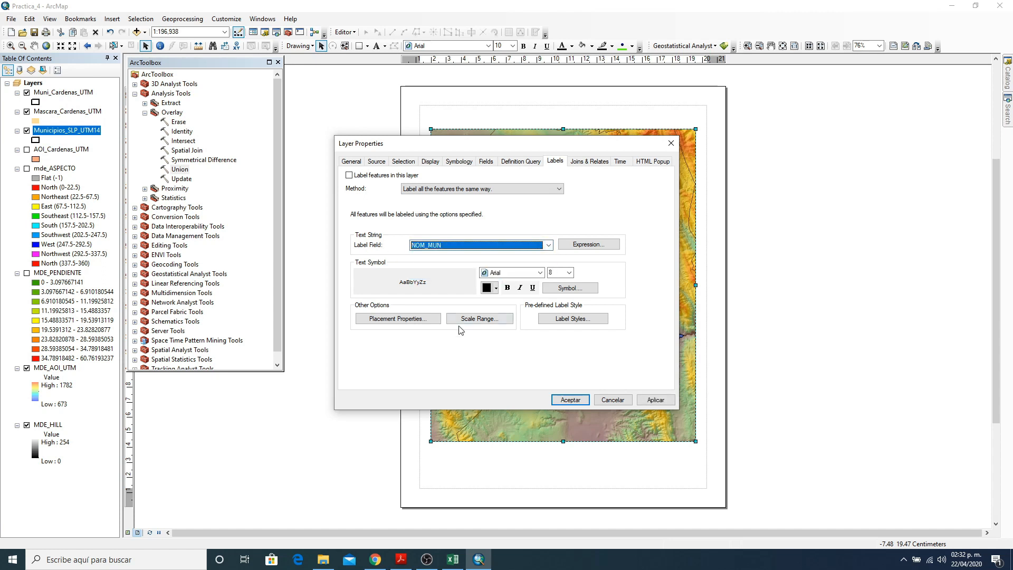
# - Set the municipality label font to Times New Roman, size 12
pyautogui.click(511, 273)
pyautogui.write('Times New Roma')
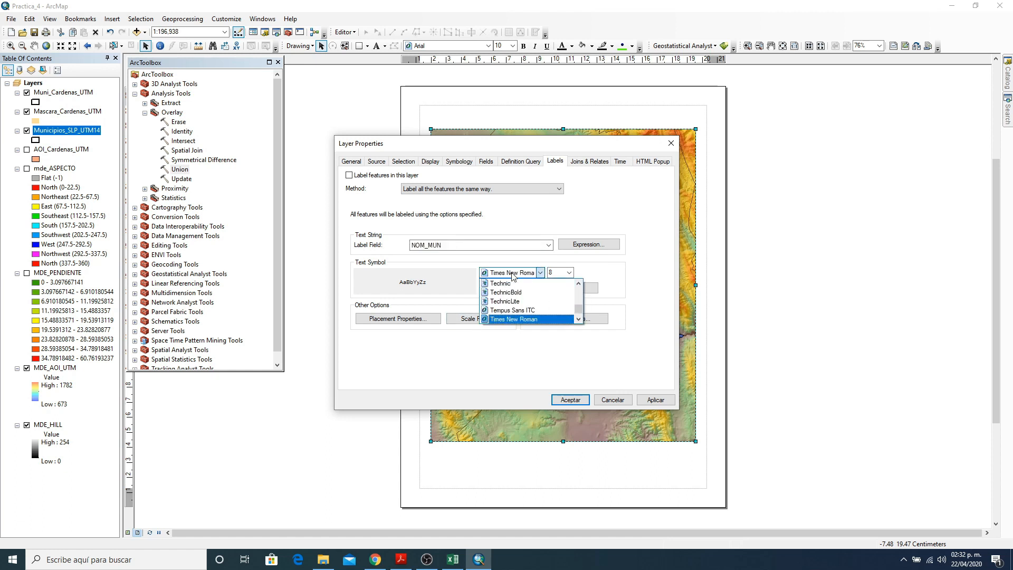
pyautogui.press('Return')
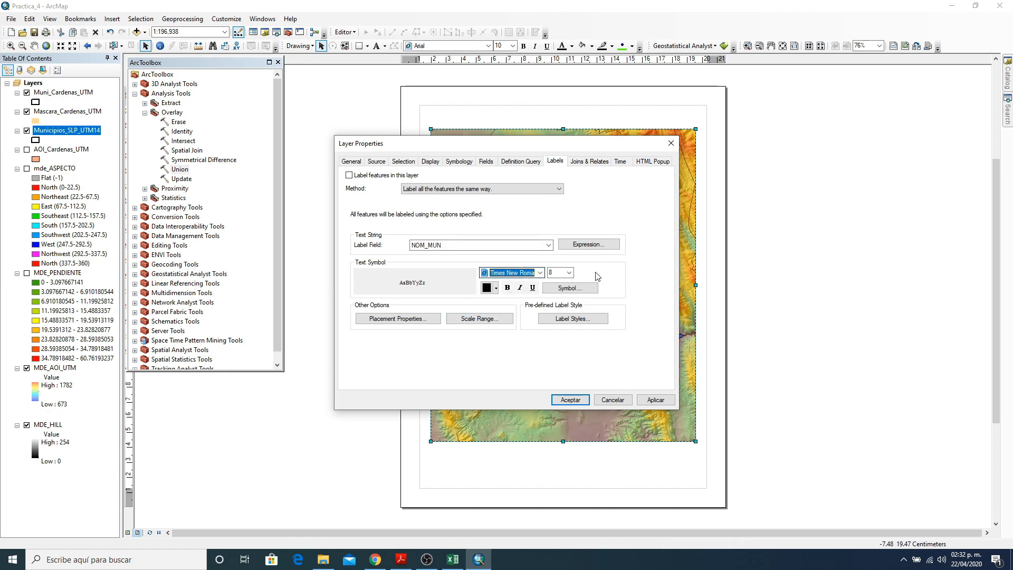
pyautogui.doubleClick(558, 274)
pyautogui.write('12')
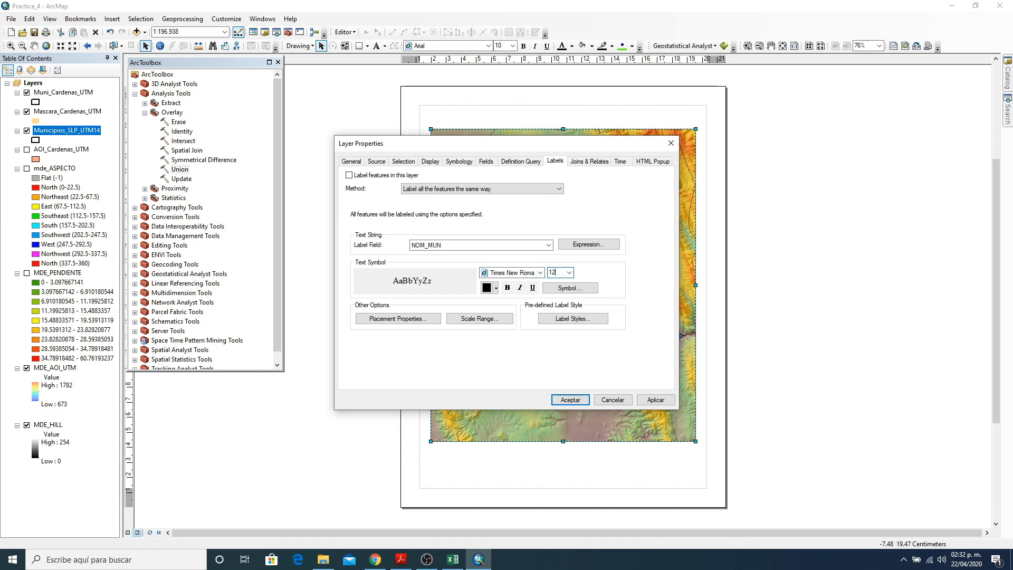
# - Add a Halo mask to the municipality label text and turn on labelling for the Municipios_SLP_UTM14 layer
pyautogui.click(581, 288)
pyautogui.click(425, 291)
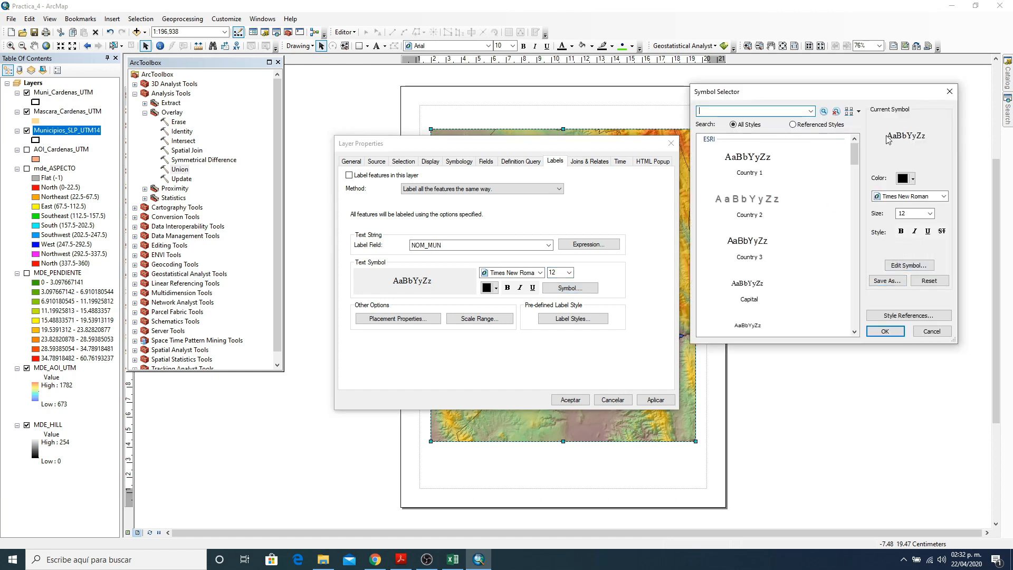
pyautogui.click(913, 268)
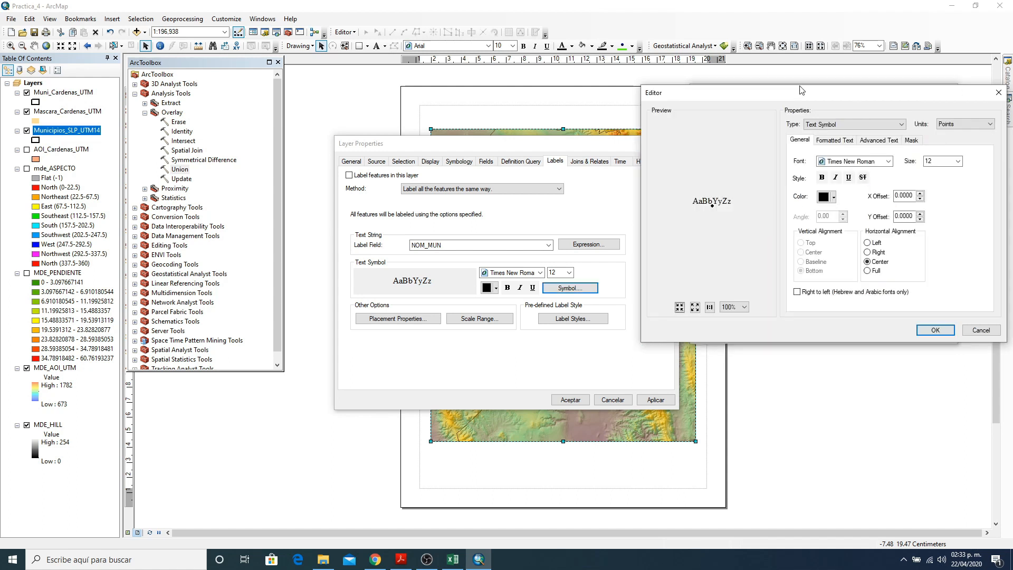
pyautogui.click(912, 141)
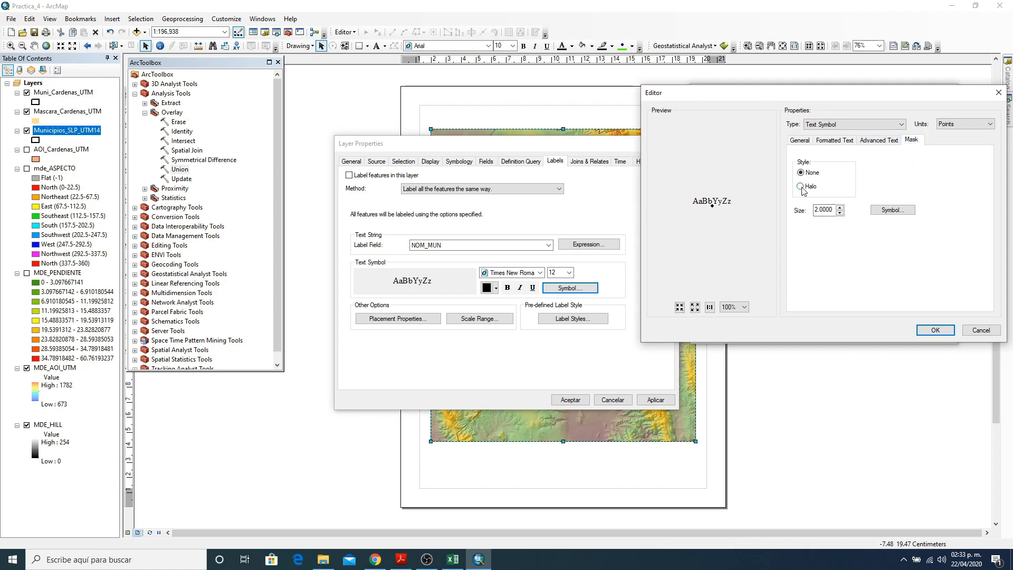
pyautogui.click(801, 188)
pyautogui.click(936, 331)
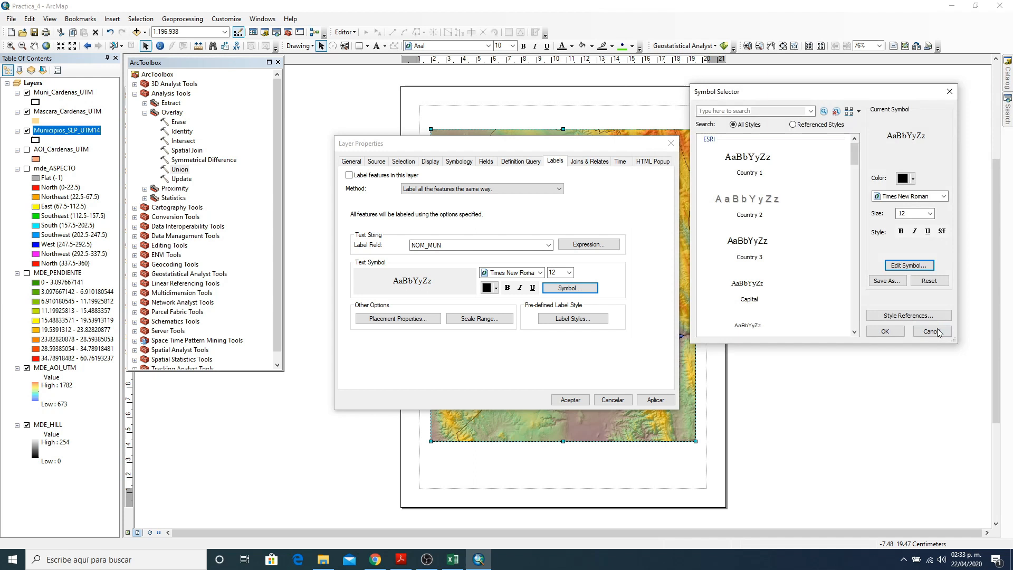
pyautogui.click(885, 329)
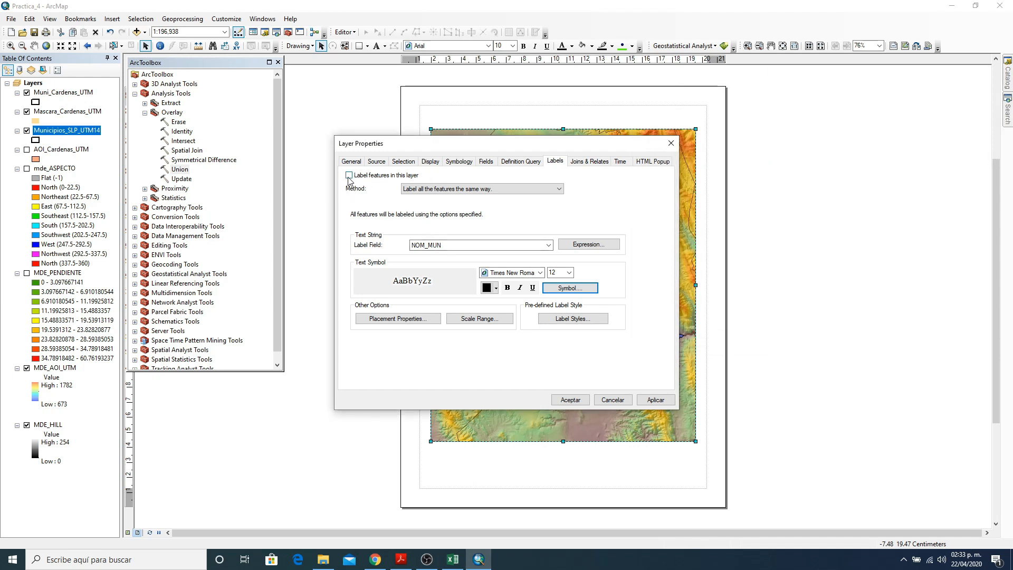
pyautogui.click(582, 400)
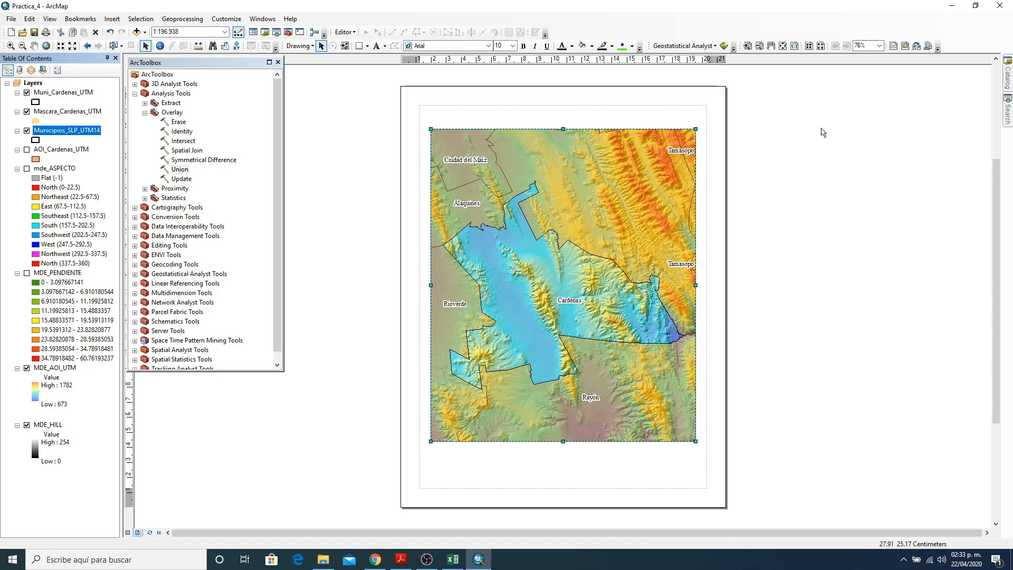
# - Start a new graticule for the data frame, using the tick marks and labels appearance with the default intervals
pyautogui.rightClick(505, 213)
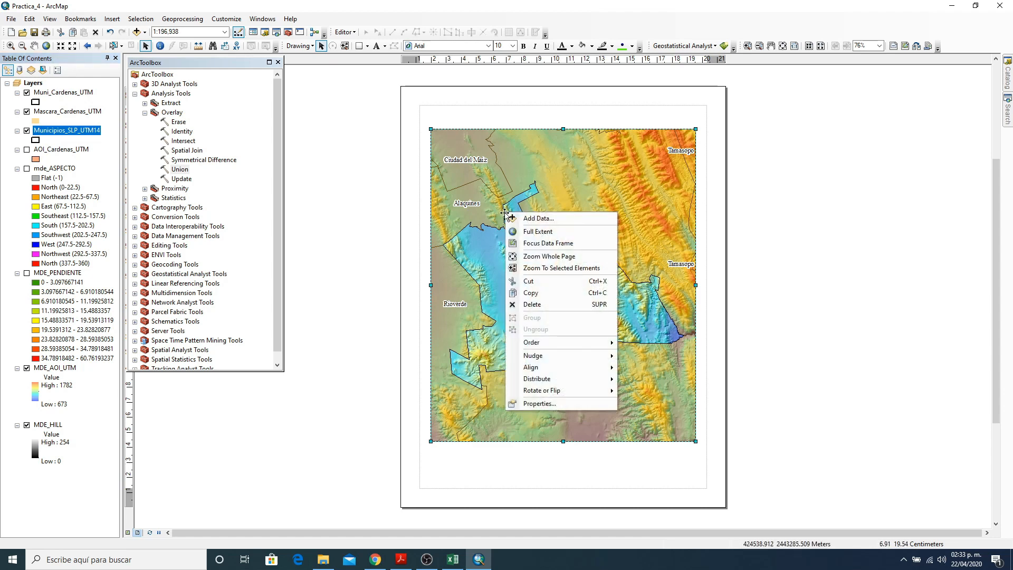
pyautogui.click(569, 405)
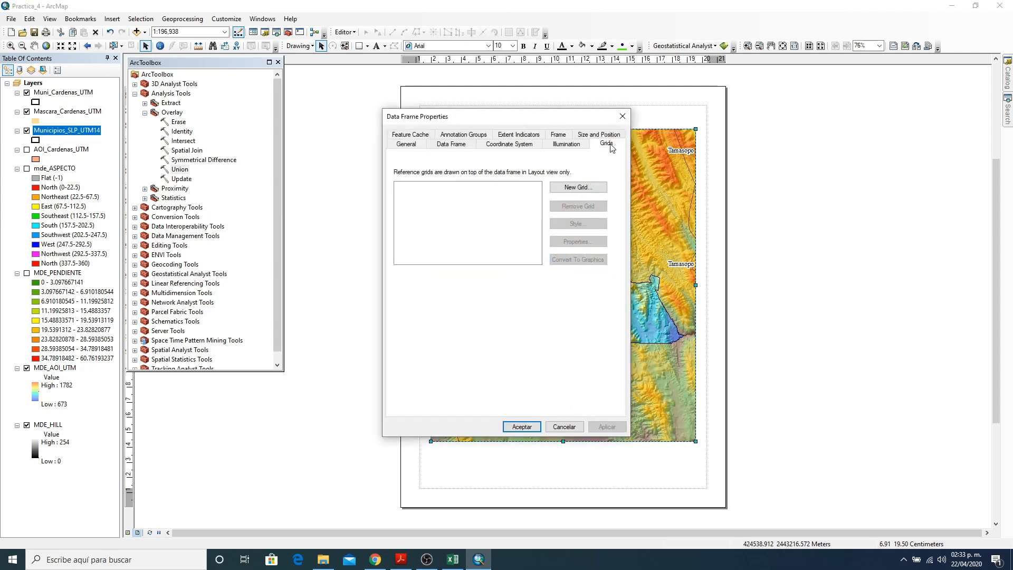
pyautogui.click(587, 189)
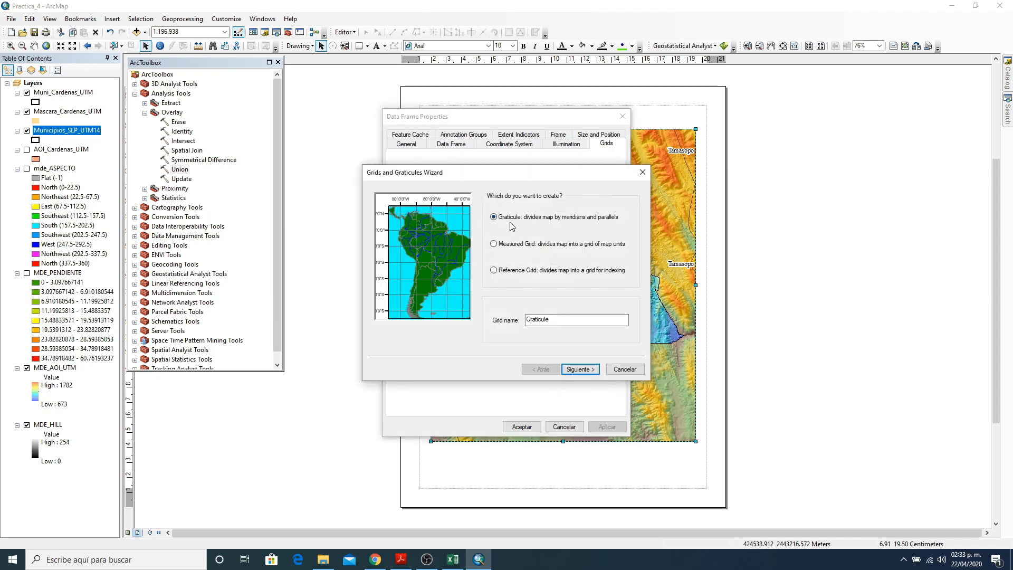
pyautogui.click(584, 368)
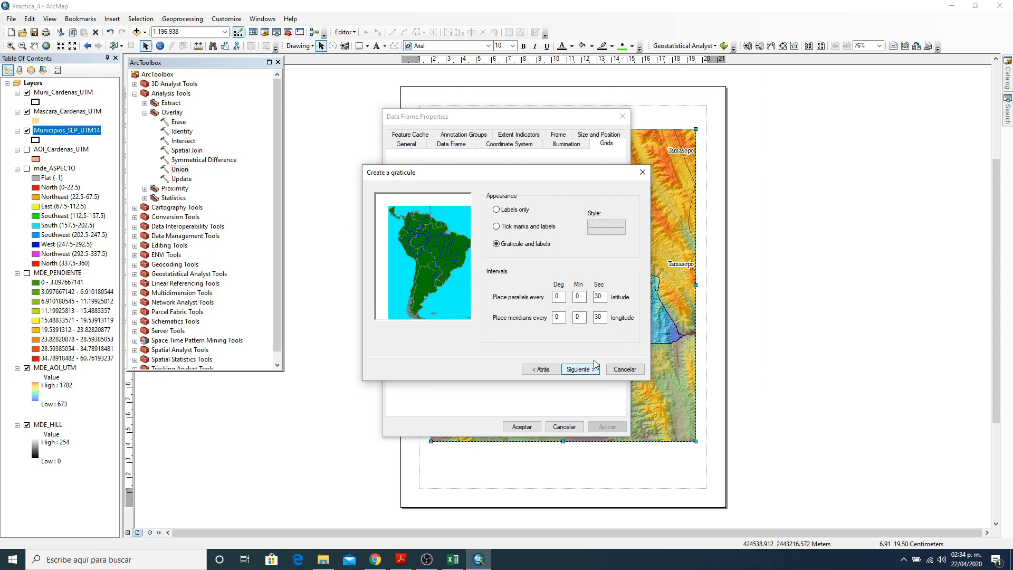
pyautogui.click(498, 227)
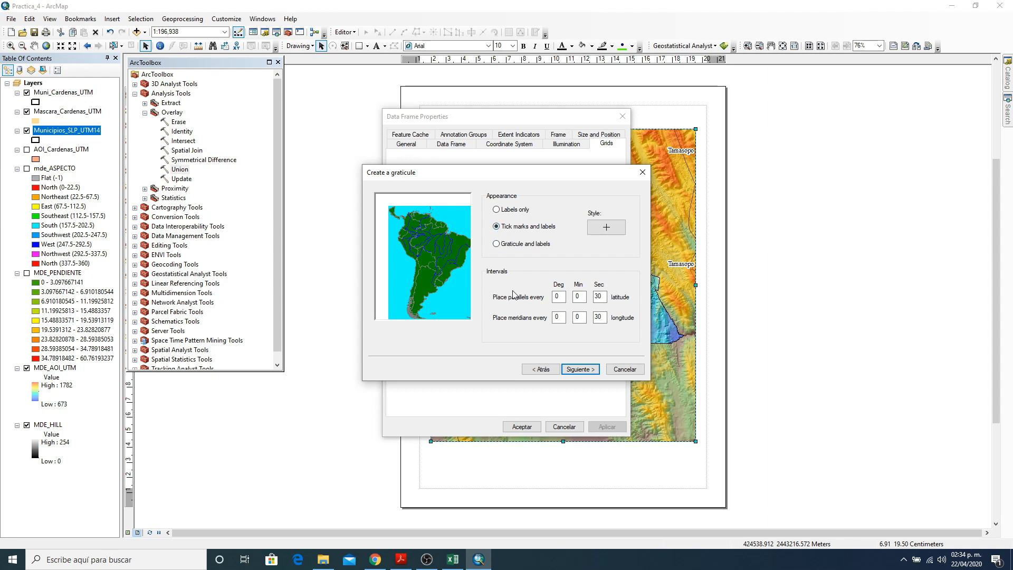
pyautogui.click(585, 370)
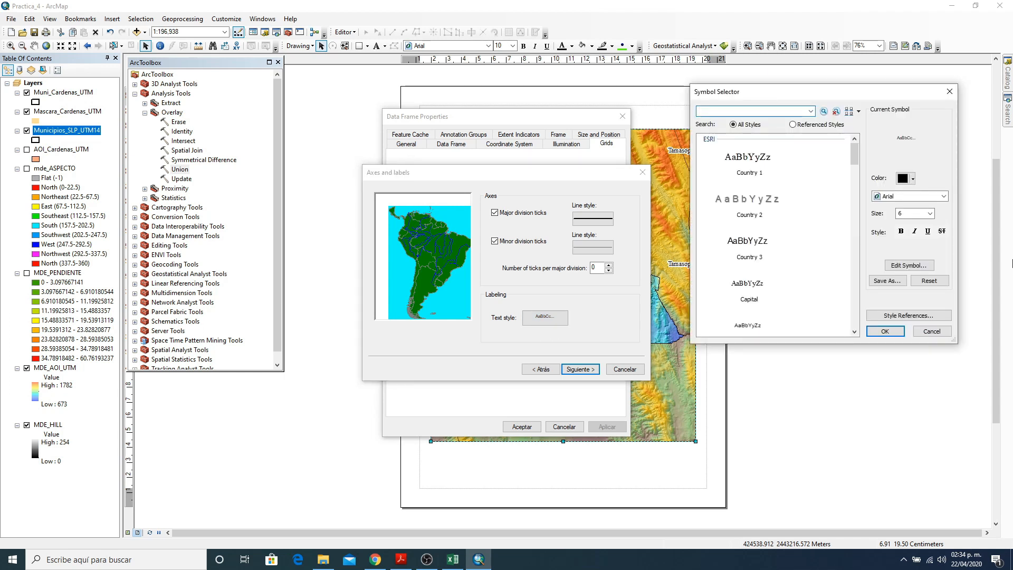
# - Set the graticule label text to bold Times New Roman, size 12
pyautogui.click(908, 196)
pyautogui.click(908, 259)
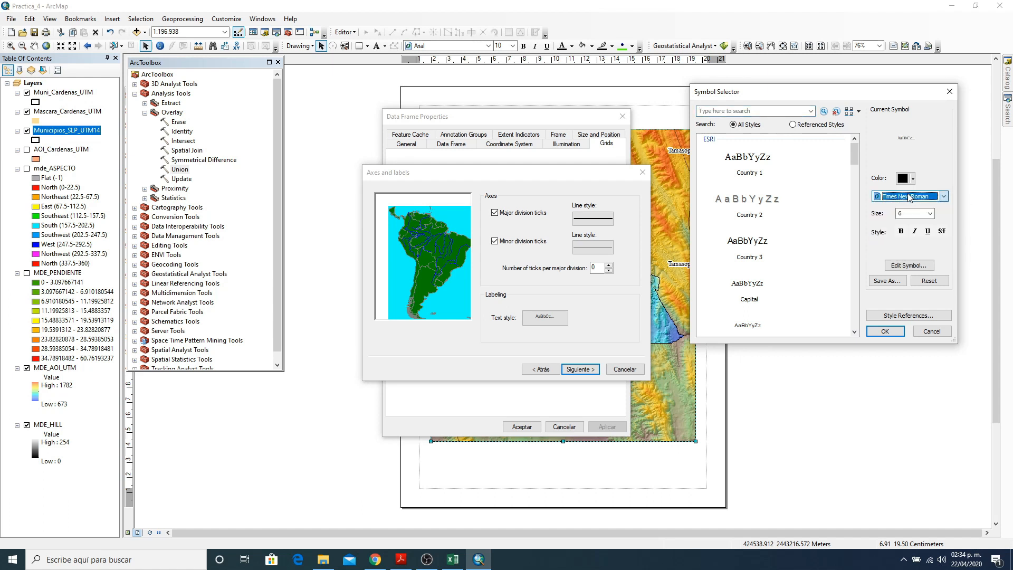
pyautogui.click(916, 214)
pyautogui.write('1')
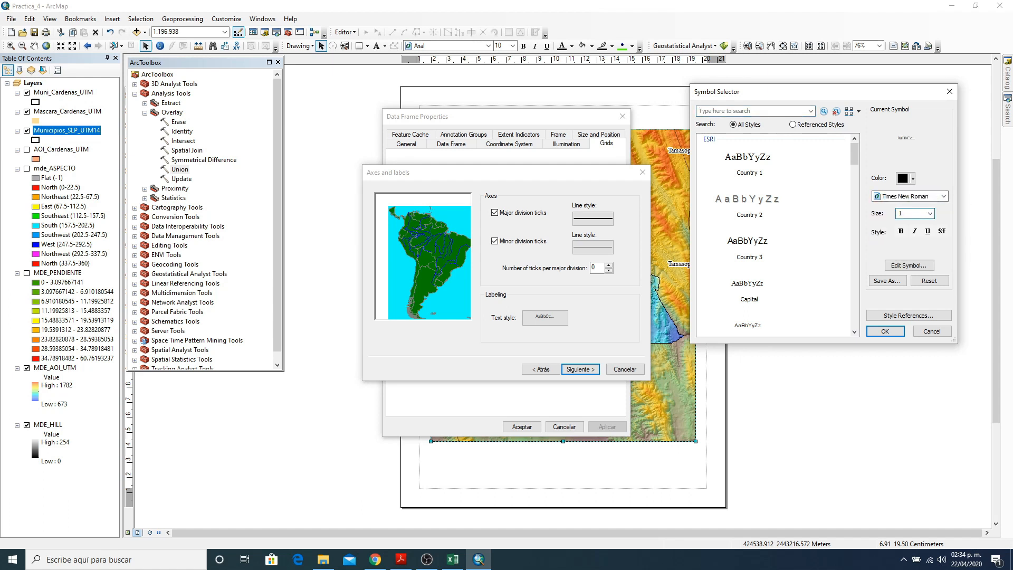
pyautogui.write('2')
pyautogui.click(901, 231)
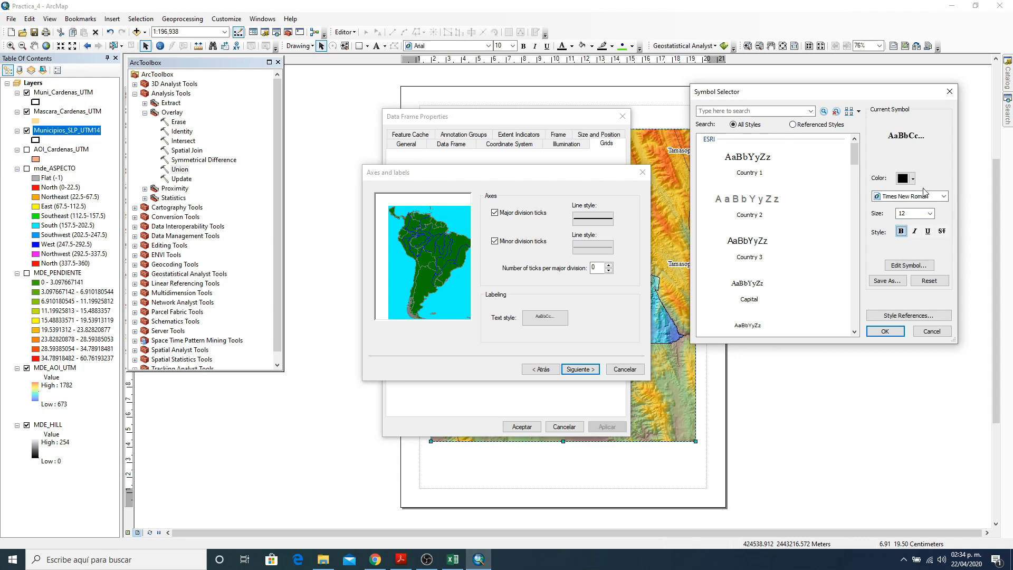
pyautogui.click(890, 333)
# - Finish the graticule with a simple border and apply it to the data frame
pyautogui.click(580, 369)
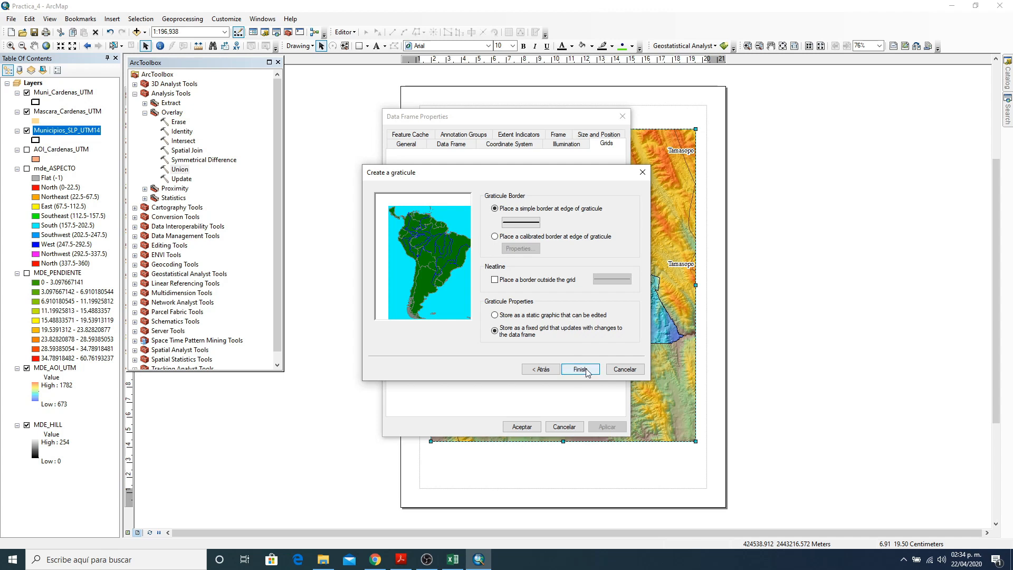
pyautogui.click(580, 369)
pyautogui.moveTo(570, 122); pyautogui.dragTo(302, 117)
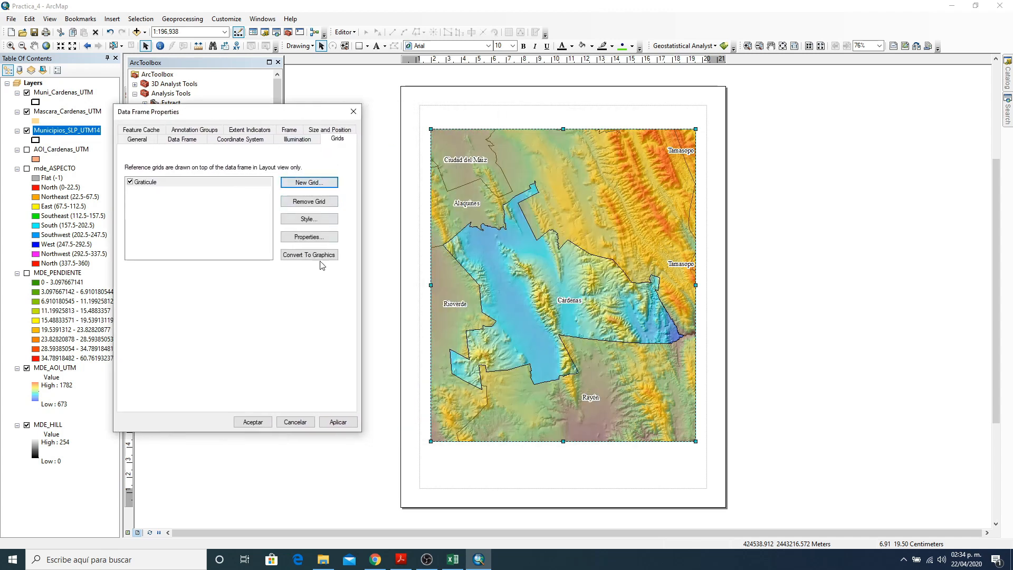
pyautogui.click(335, 421)
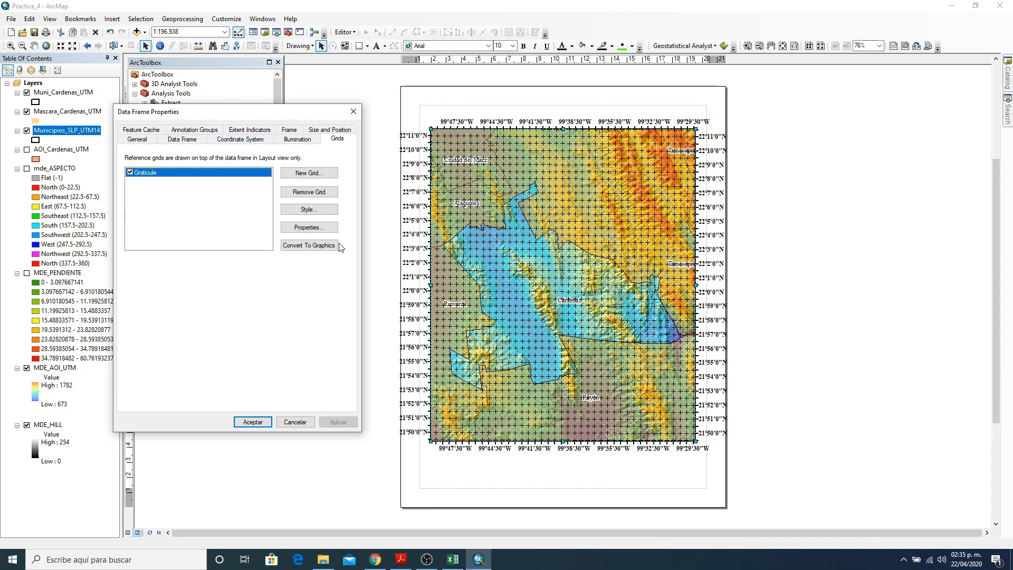
# - Disable the graticule's left and bottom ticks for both the major divisions and the subdivisions
pyautogui.click(314, 229)
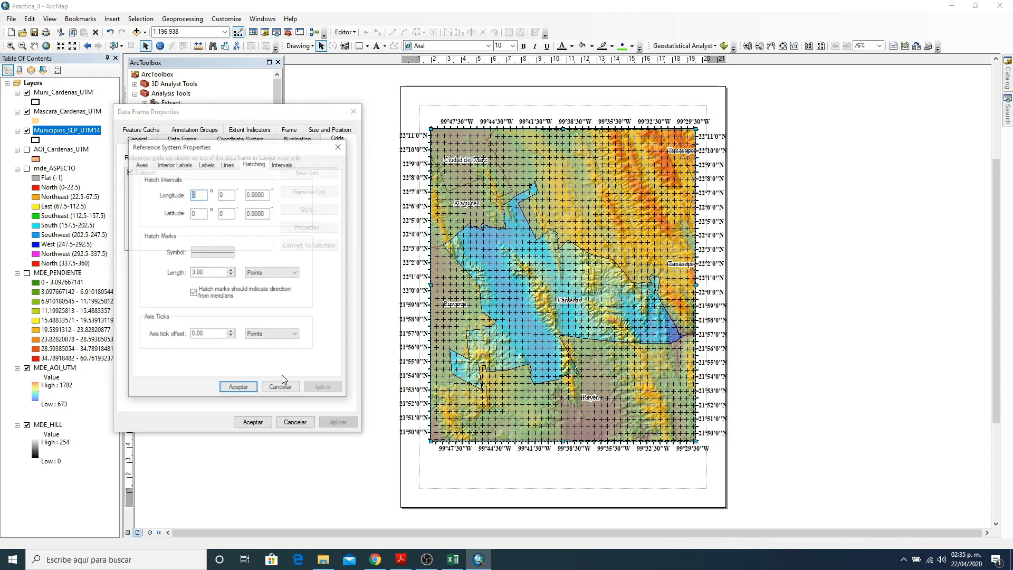
pyautogui.click(141, 164)
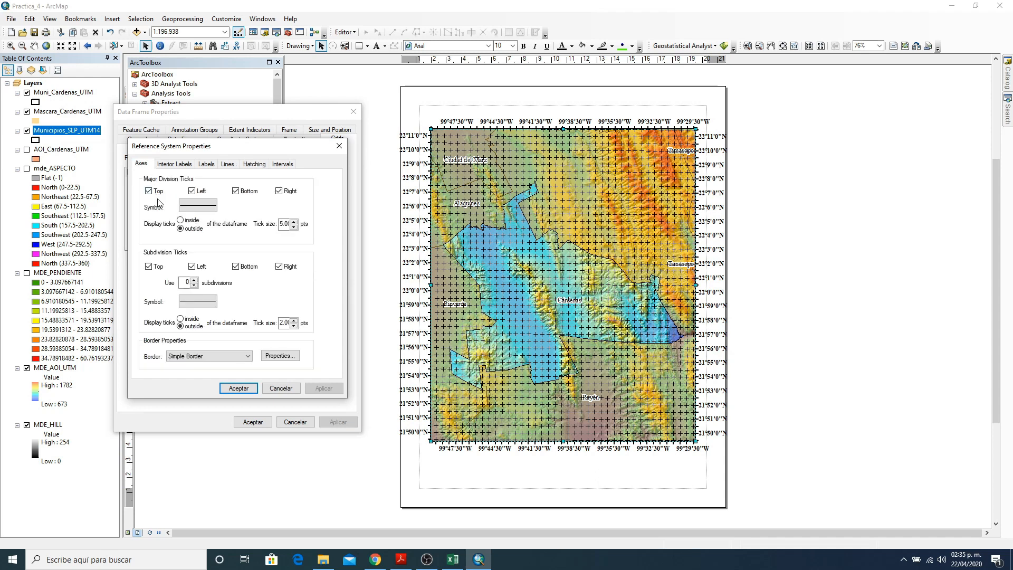
pyautogui.click(193, 192)
pyautogui.click(236, 191)
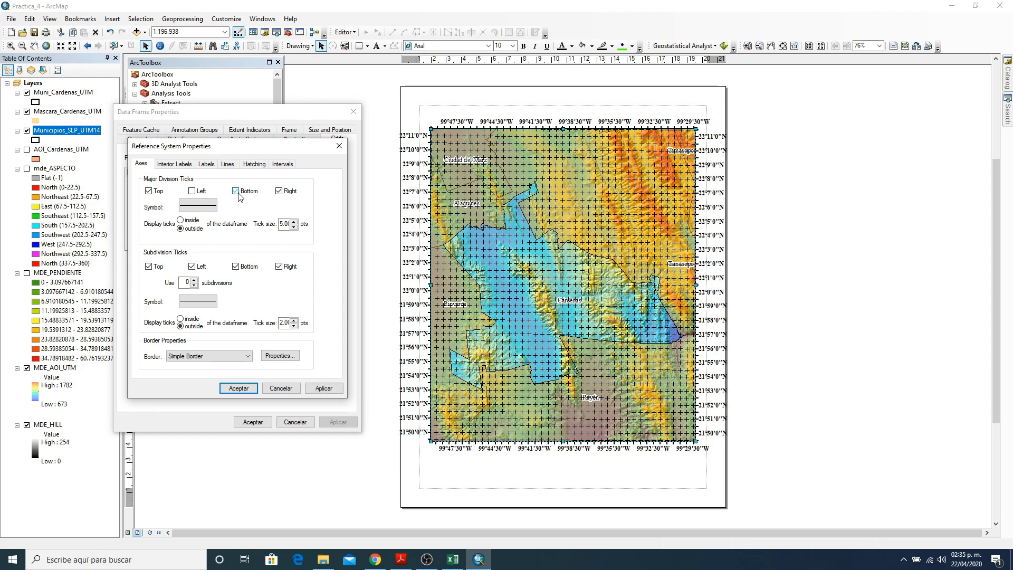
pyautogui.click(192, 266)
pyautogui.click(235, 266)
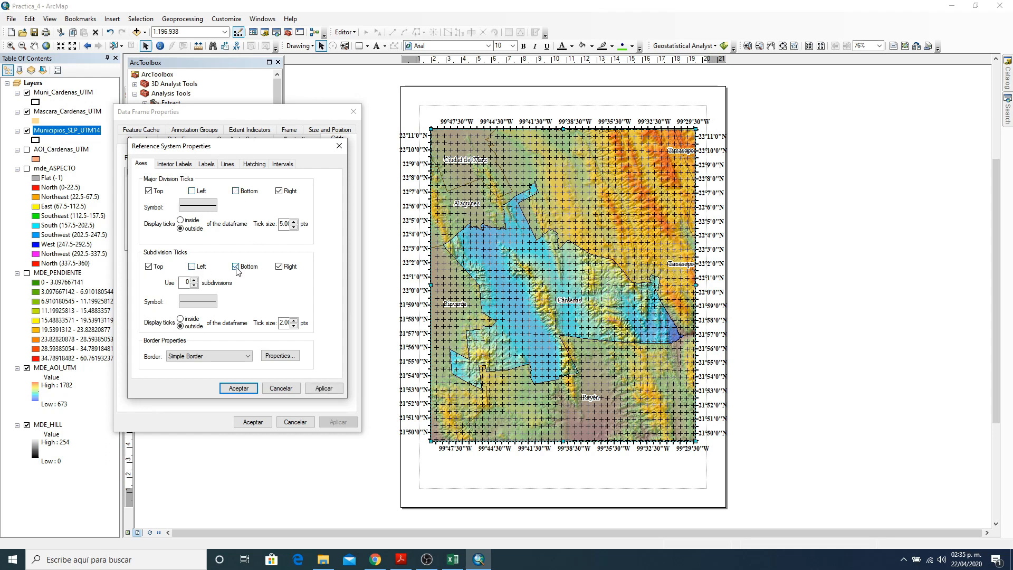
# - Disable the graticule's left and bottom axis labels and orient the right labels vertically
pyautogui.click(207, 164)
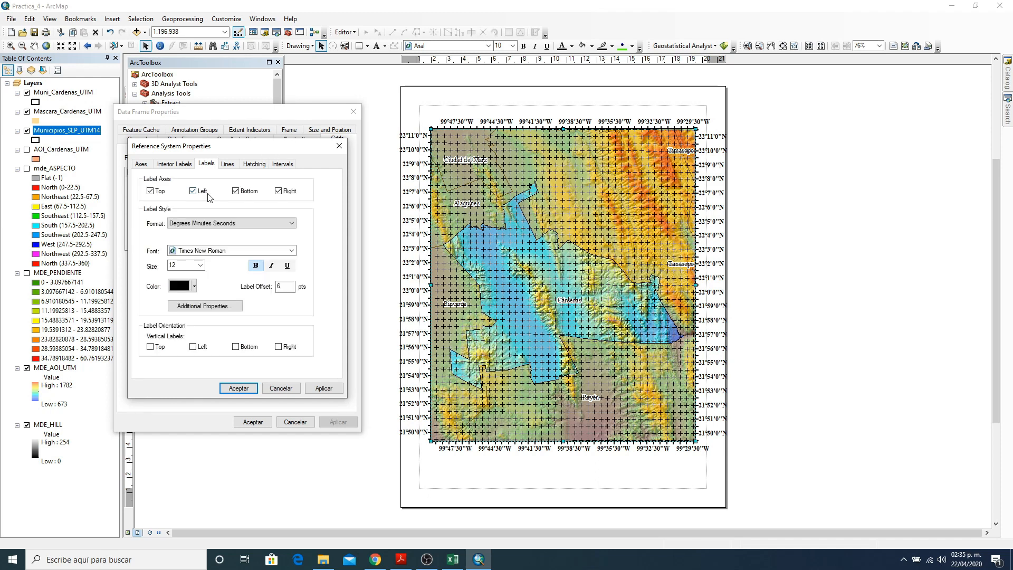
pyautogui.click(193, 193)
pyautogui.click(243, 193)
# - Set the minutes of the graticule's X and Y axis intervals to 4 and apply the grid
pyautogui.click(283, 164)
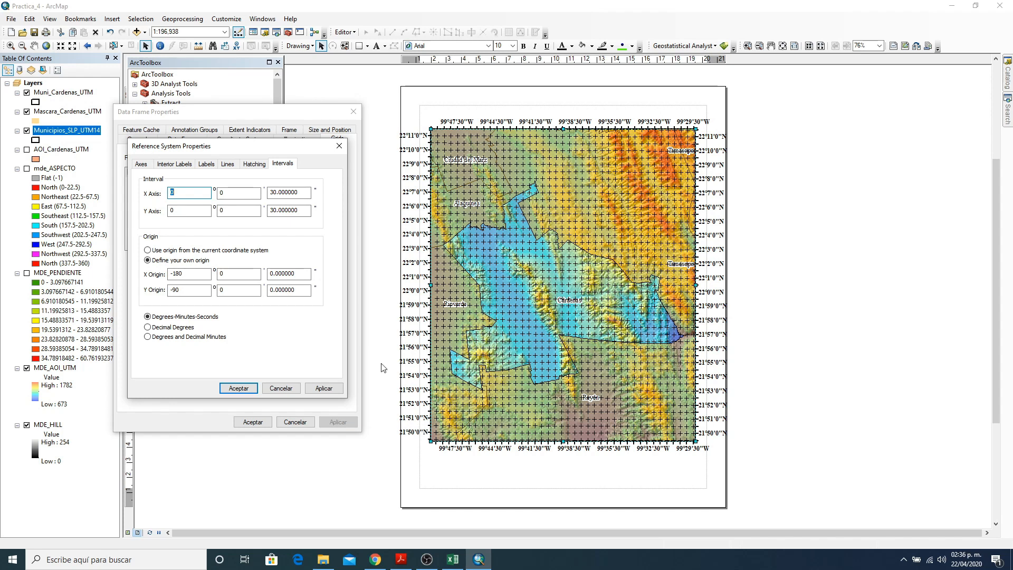
pyautogui.press('Tab')
pyautogui.write('4')
pyautogui.click(226, 210)
pyautogui.write('4')
pyautogui.click(239, 387)
pyautogui.click(338, 422)
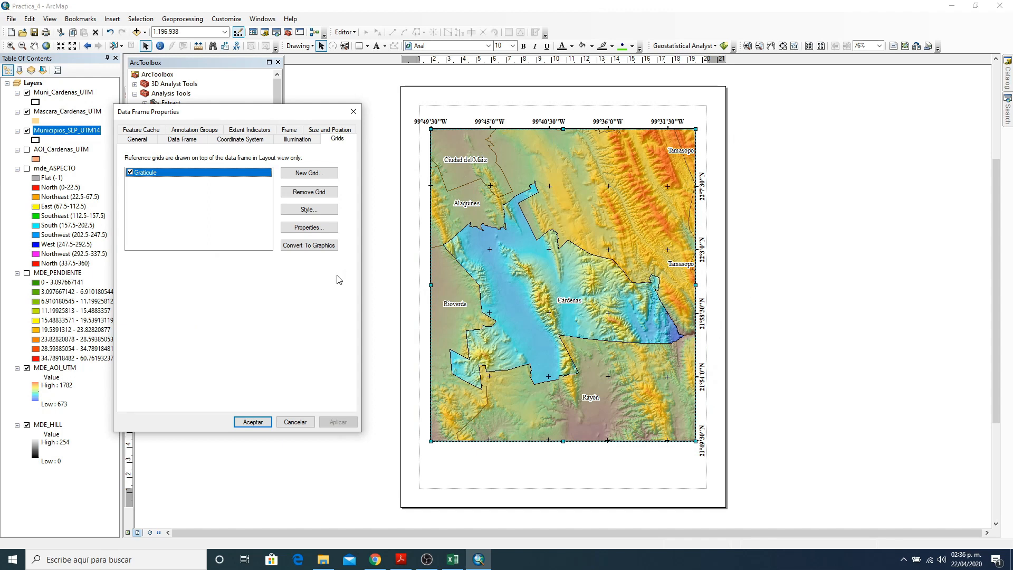
# - Set the minutes of the graticule's X and Y axis intervals to 5 and apply the grid
pyautogui.click(309, 228)
pyautogui.click(228, 193)
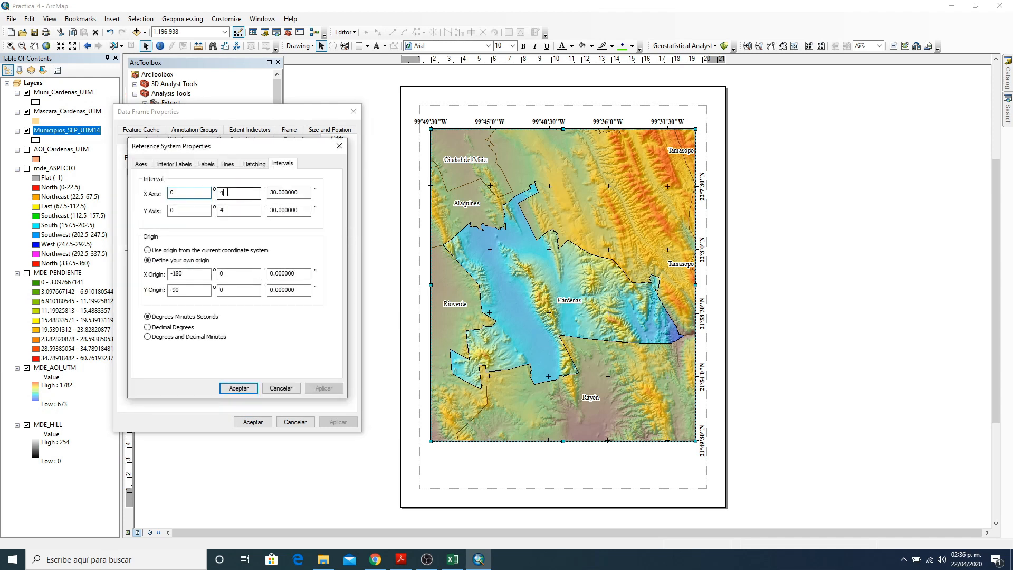
pyautogui.press('BackSpace')
pyautogui.write('5')
pyautogui.doubleClick(222, 211)
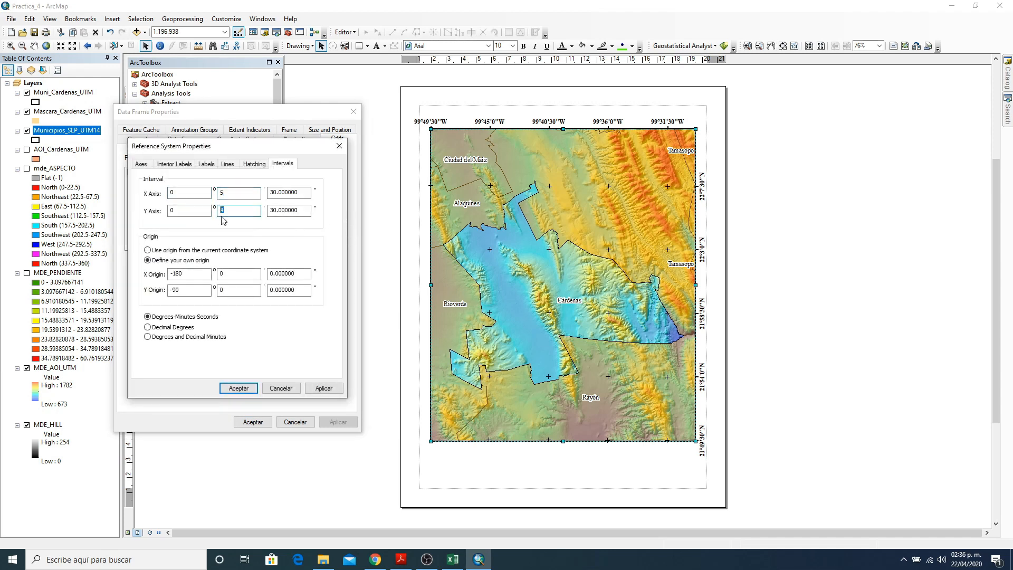
pyautogui.click(239, 387)
pyautogui.click(338, 422)
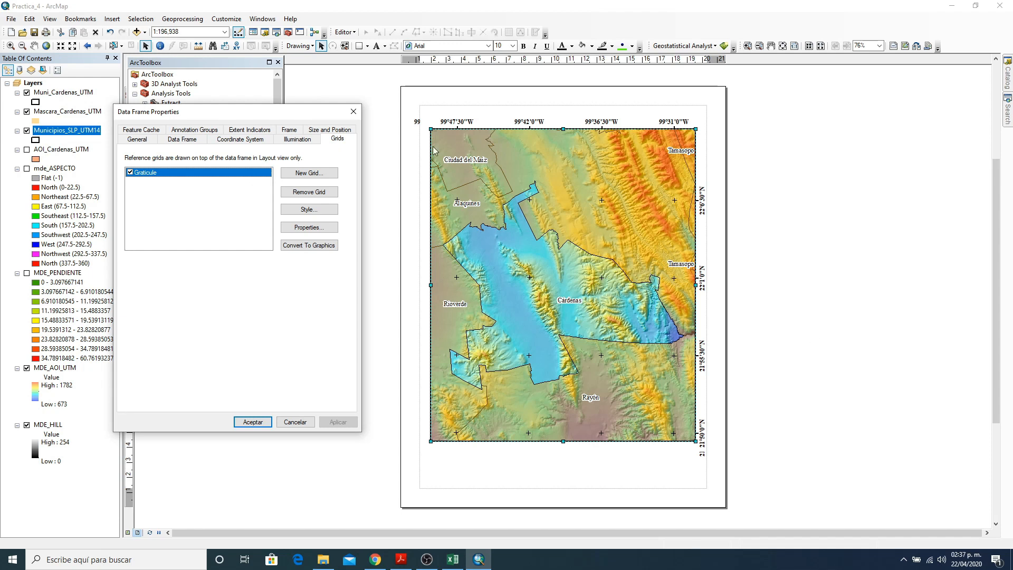
# - Start a new measured grid for the data frame and color its grid lines medium blue
pyautogui.click(322, 177)
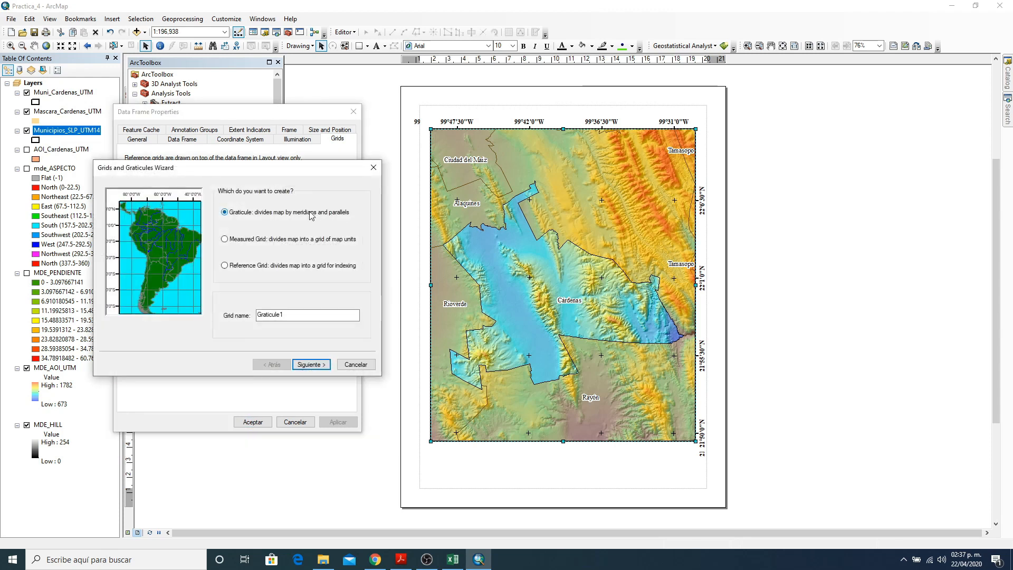
pyautogui.click(232, 240)
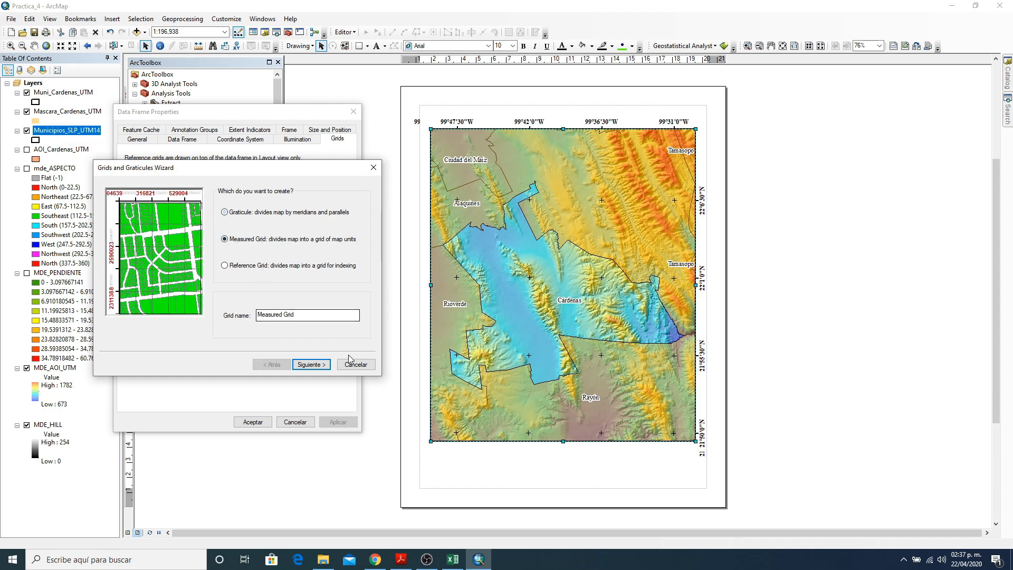
pyautogui.click(311, 366)
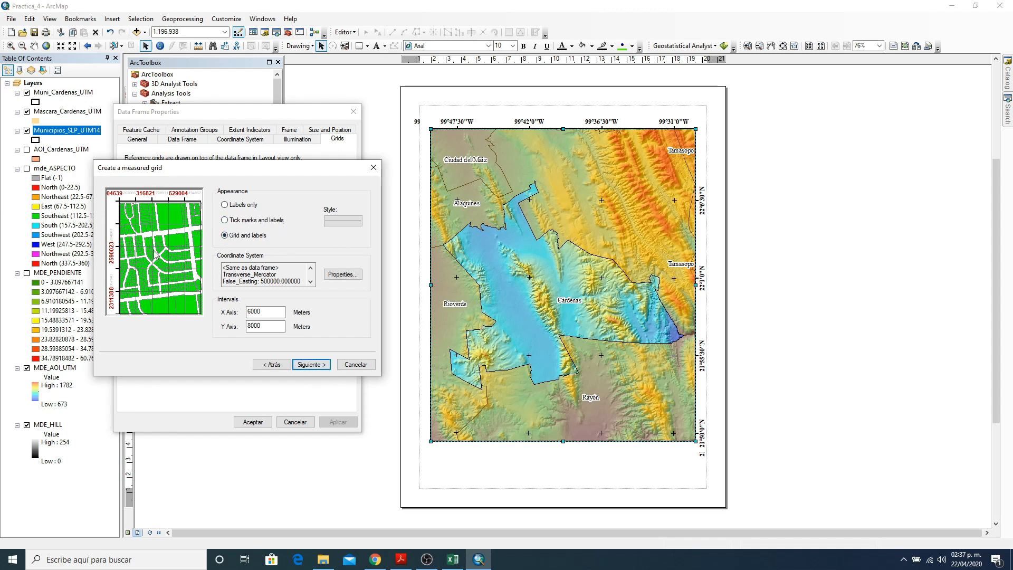
pyautogui.click(343, 222)
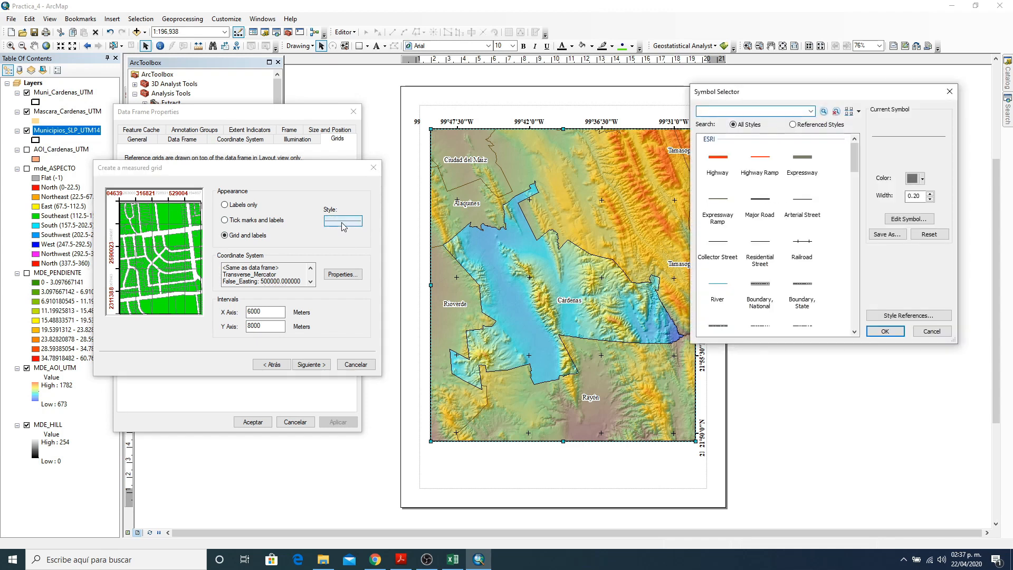
pyautogui.moveTo(844, 92); pyautogui.dragTo(566, 126)
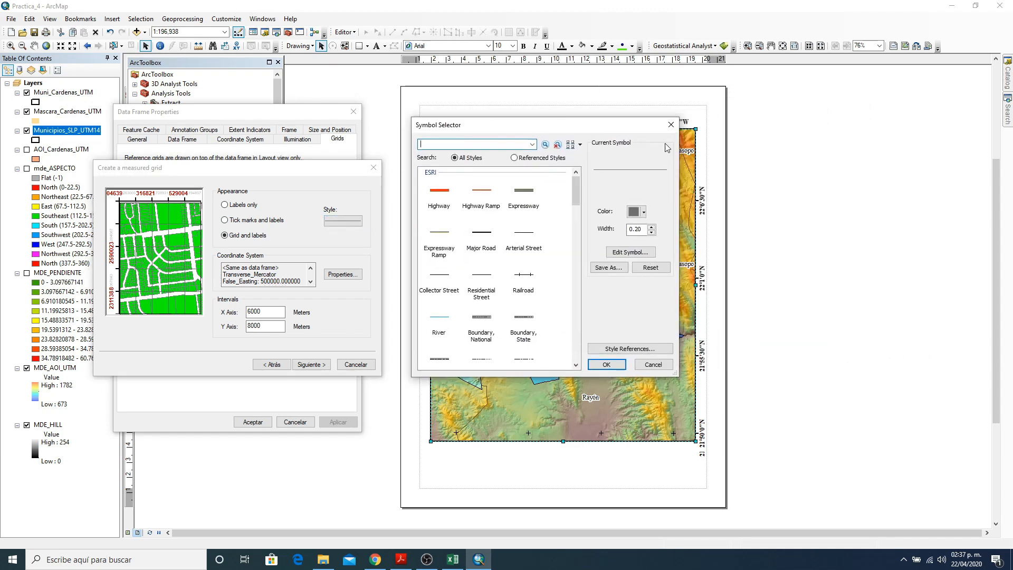
pyautogui.click(639, 212)
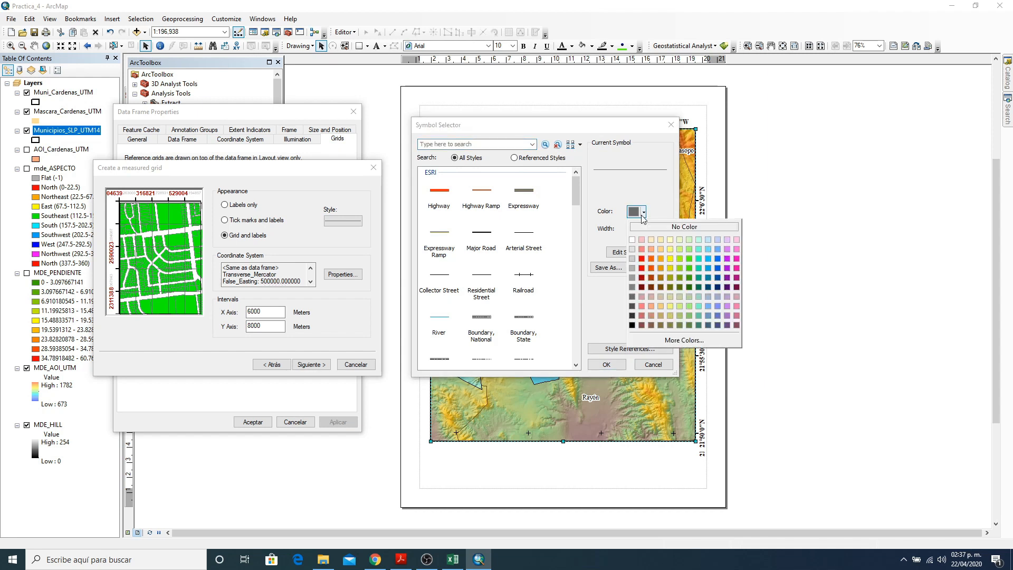
pyautogui.click(710, 269)
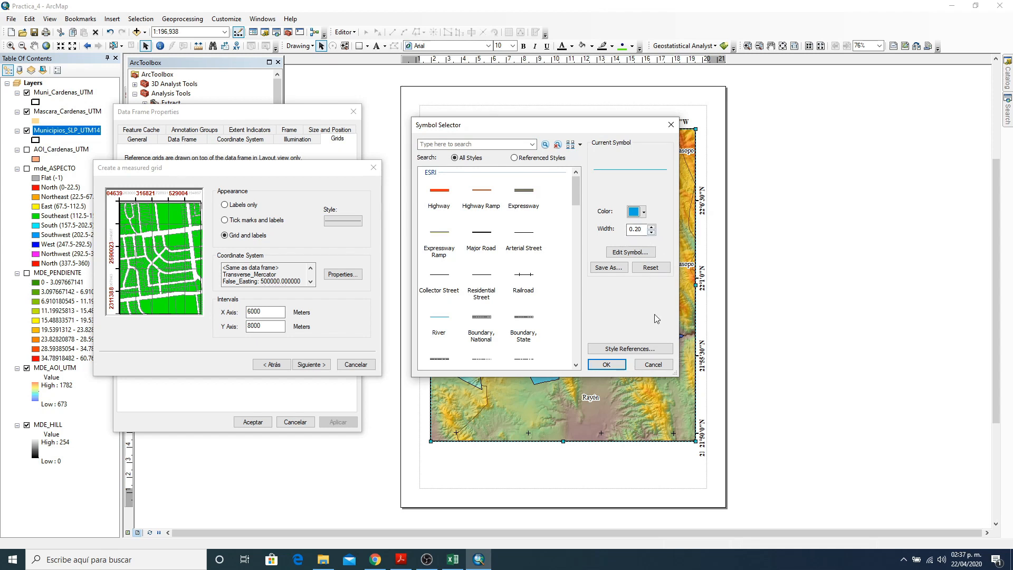
pyautogui.click(607, 365)
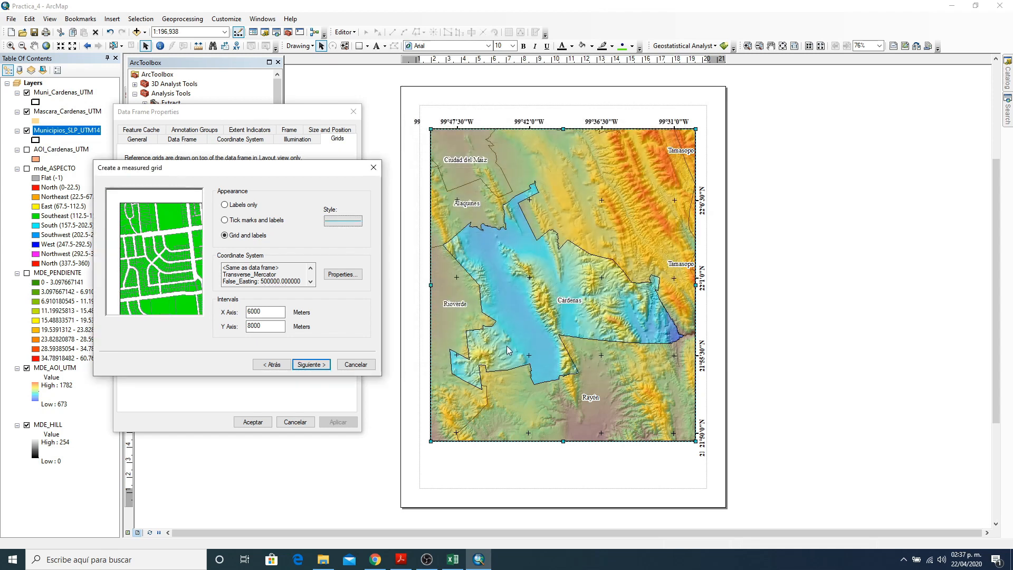
# - Set the measured grid's X axis interval to 8000 meters and continue to its axes and labels settings
pyautogui.click(261, 312)
pyautogui.moveTo(247, 311); pyautogui.dragTo(252, 312)
pyautogui.write('8')
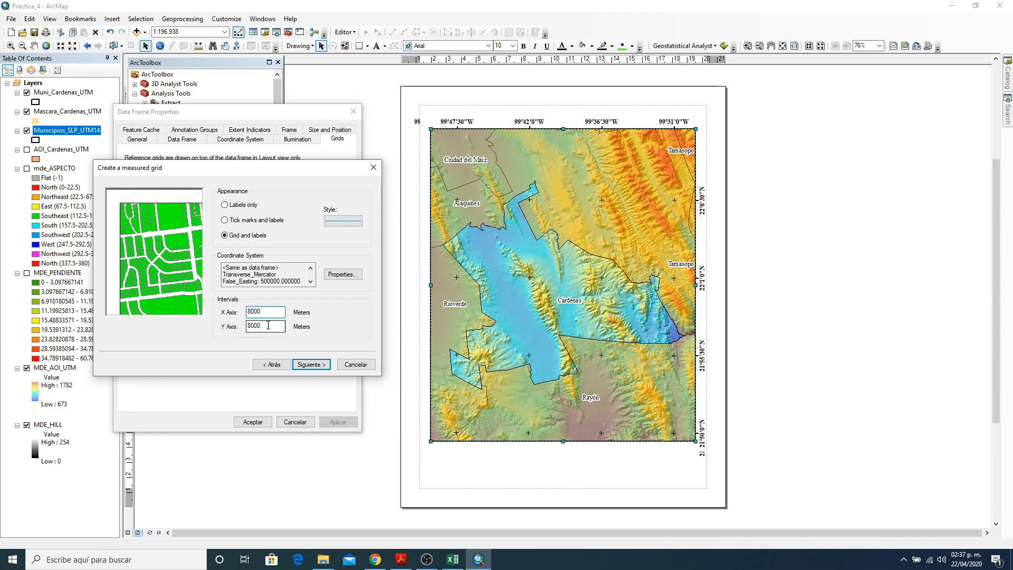
pyautogui.click(312, 365)
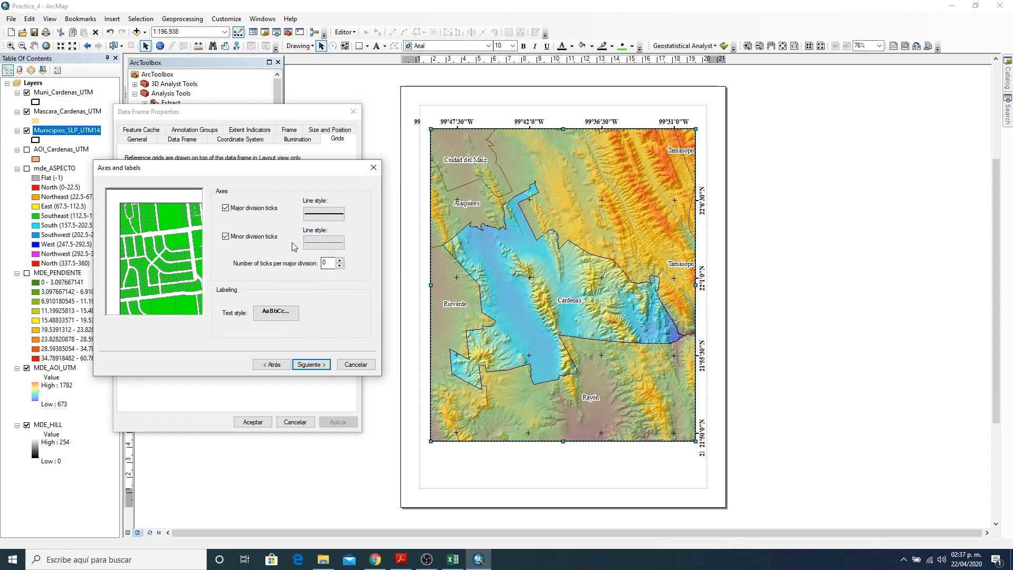
# - Color the line styles of the measured grid's major and minor division ticks medium blue
pyautogui.click(319, 217)
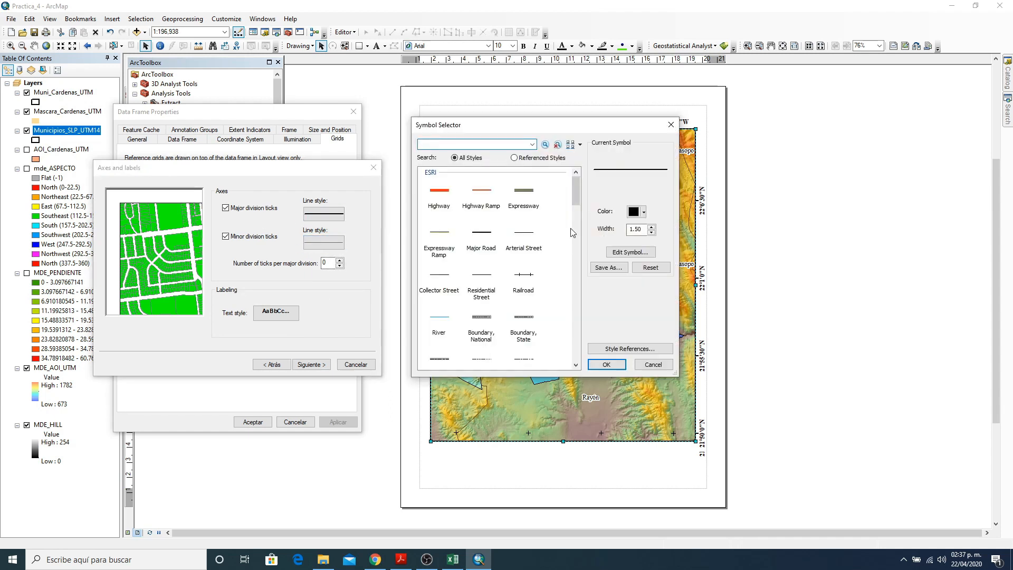
pyautogui.click(644, 212)
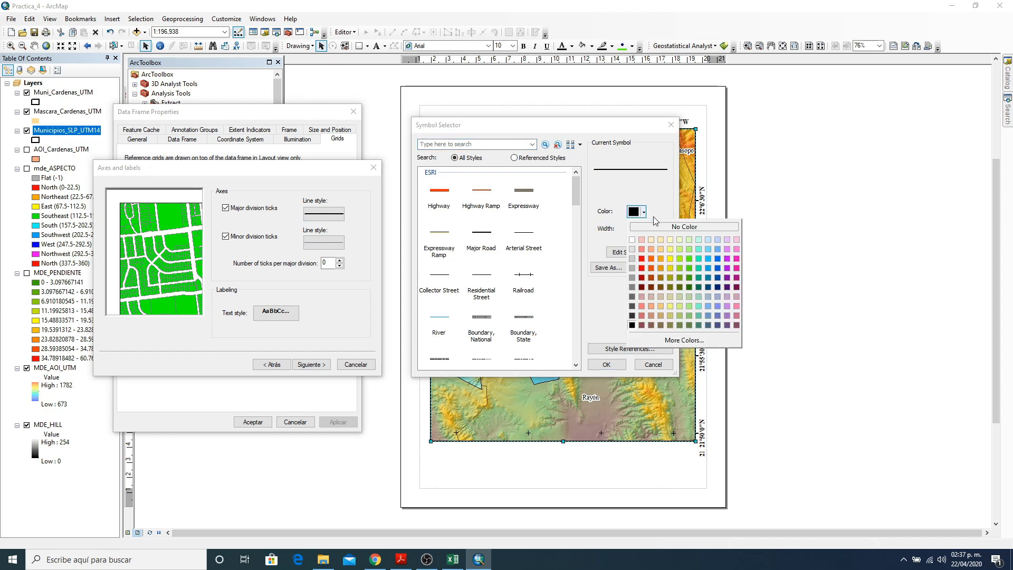
pyautogui.click(708, 269)
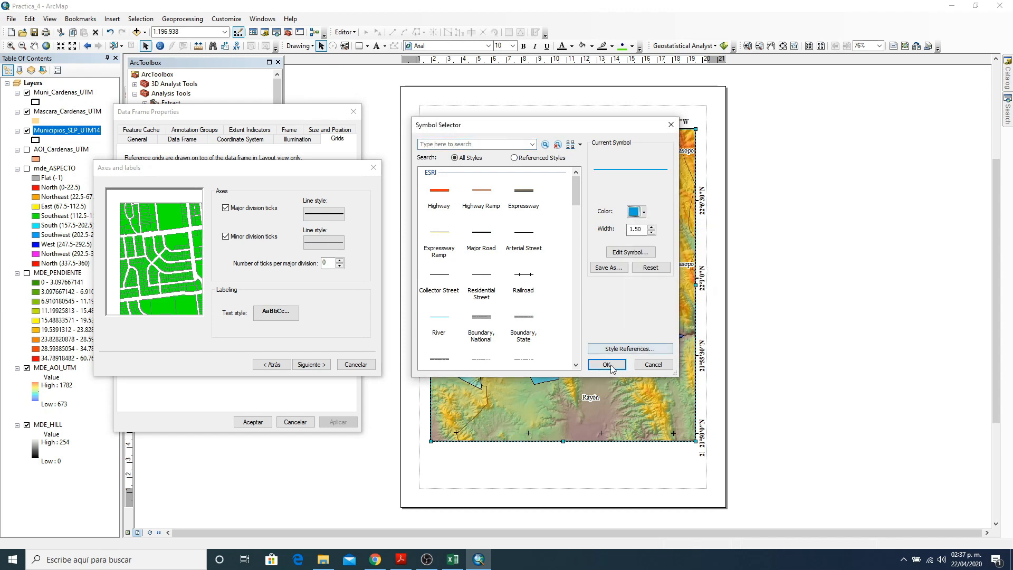
pyautogui.click(607, 365)
pyautogui.click(324, 242)
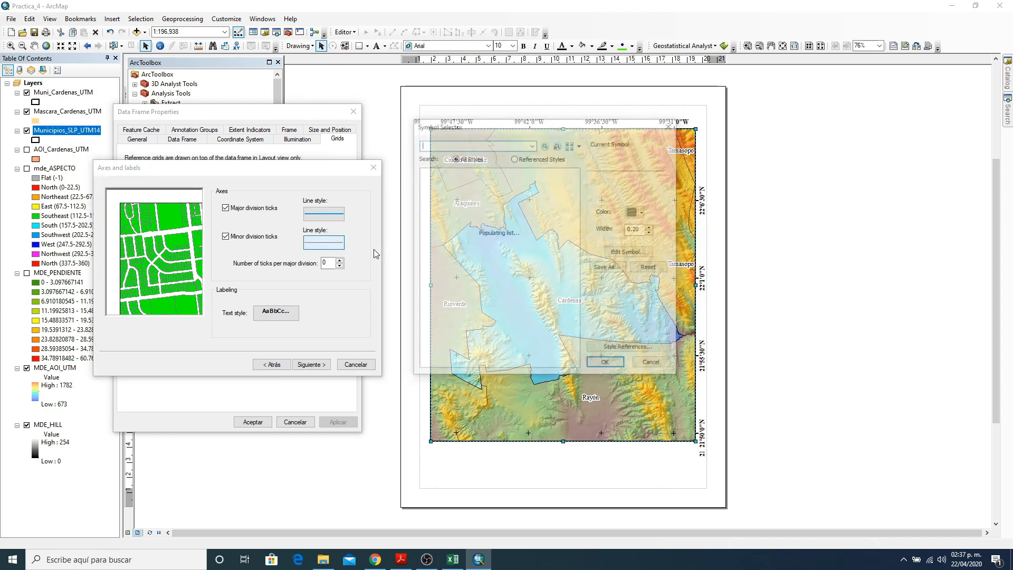
pyautogui.click(644, 212)
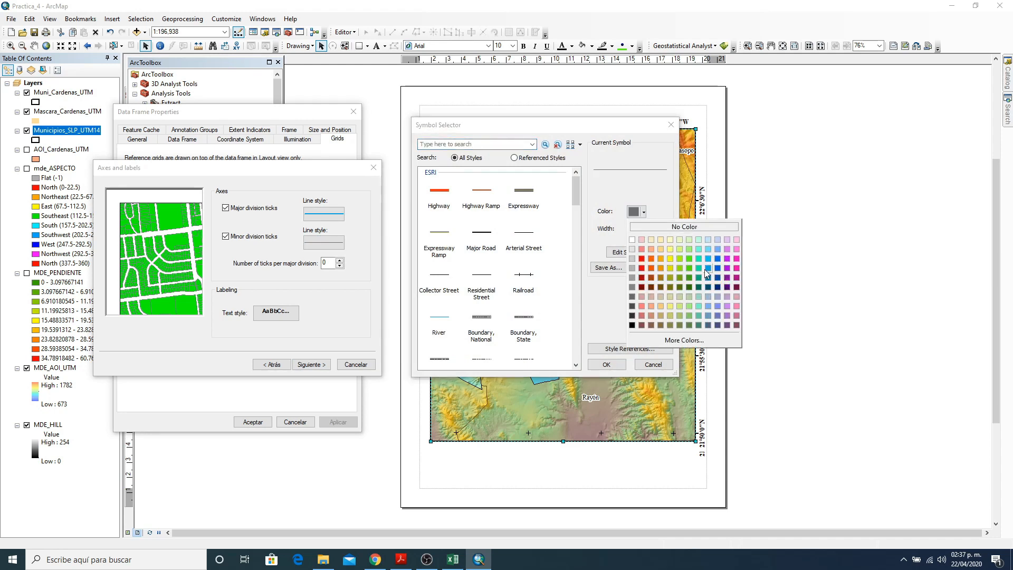
pyautogui.click(708, 269)
pyautogui.click(607, 365)
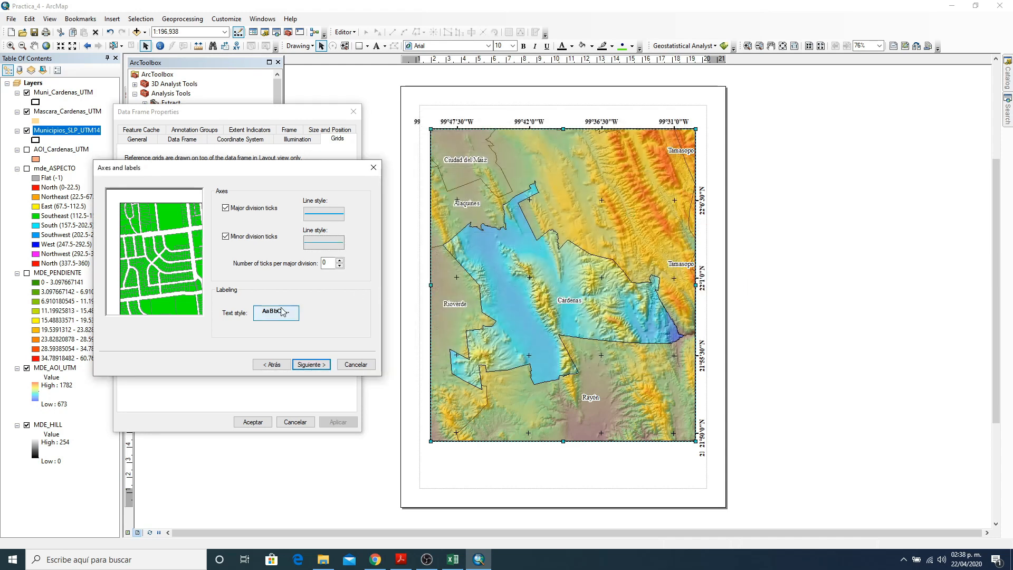
# - Set the measured grid's label text style to Times New Roman, size 12, in dark blue
pyautogui.click(293, 316)
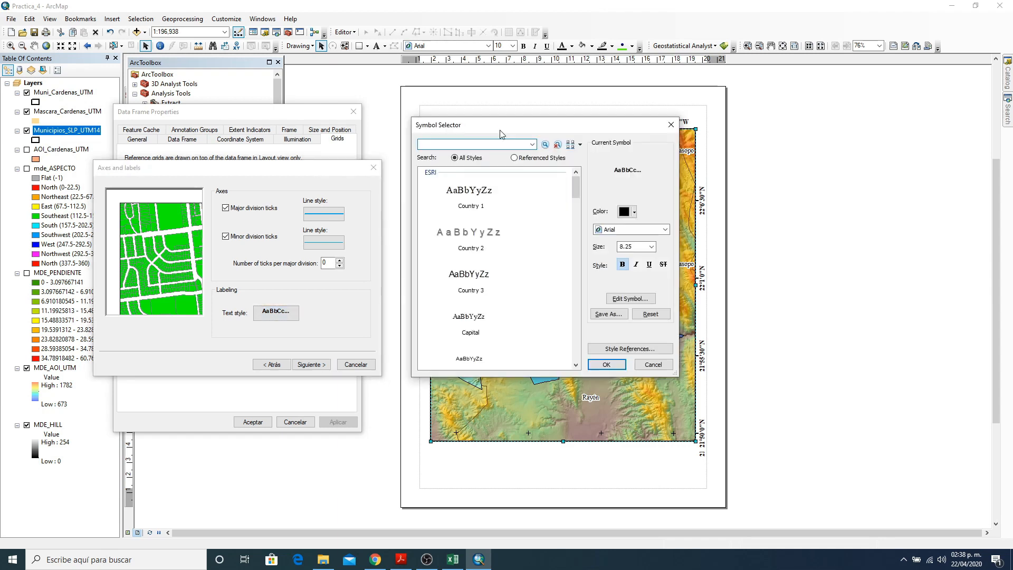
pyautogui.click(651, 230)
pyautogui.write('Times')
pyautogui.press('Return')
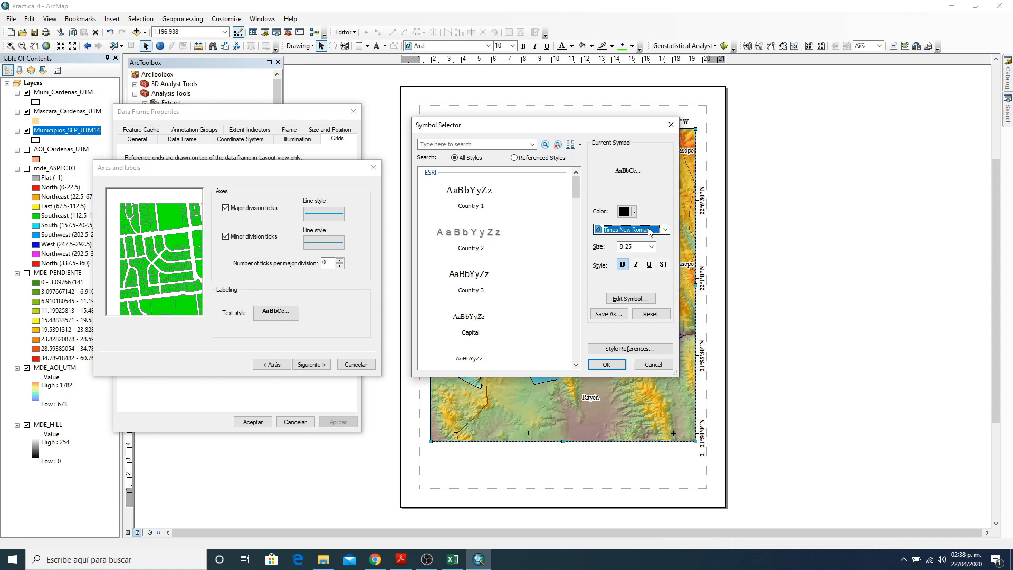
pyautogui.press('Tab')
pyautogui.write('12')
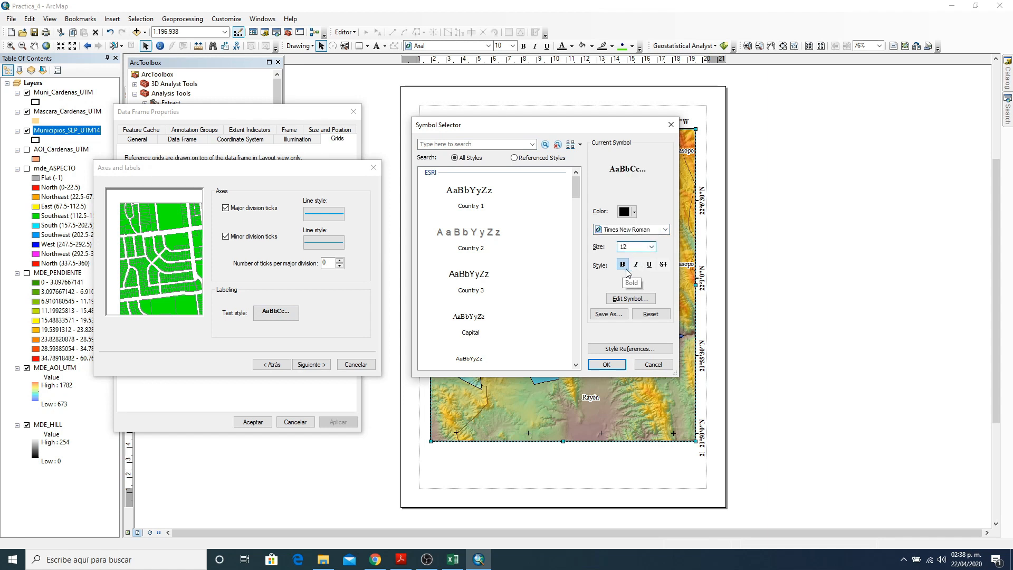
pyautogui.click(634, 212)
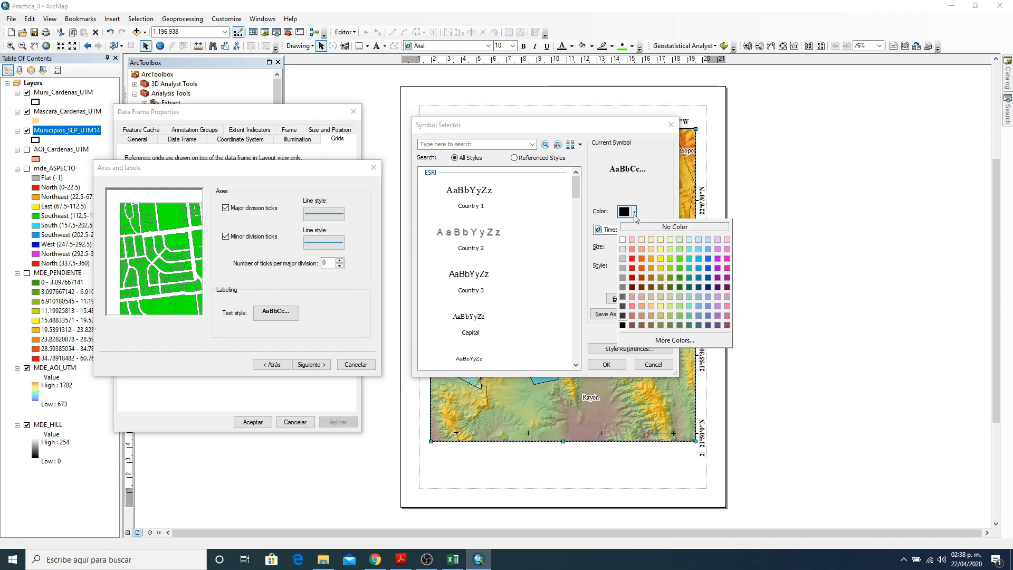
pyautogui.click(708, 288)
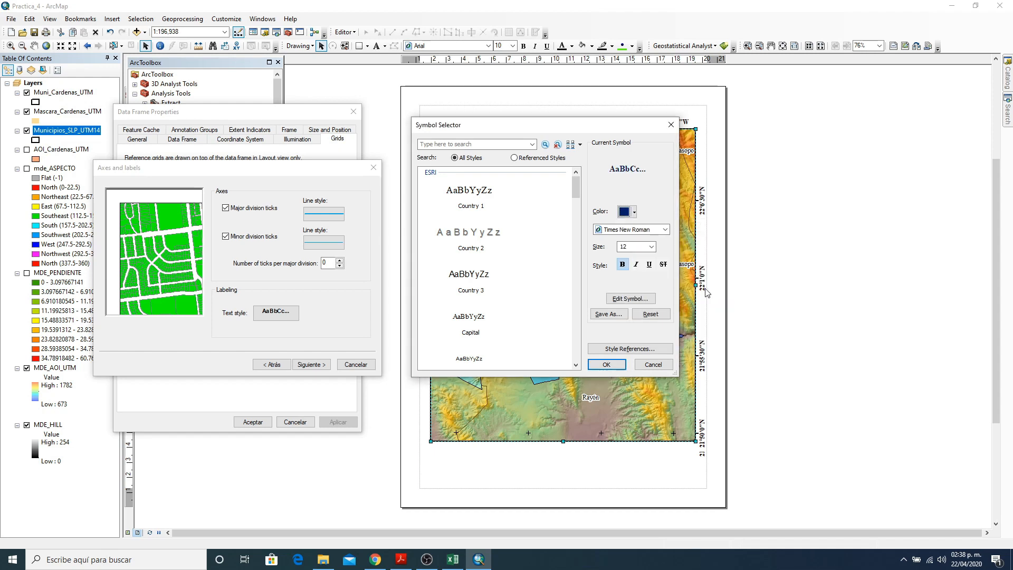
pyautogui.click(612, 366)
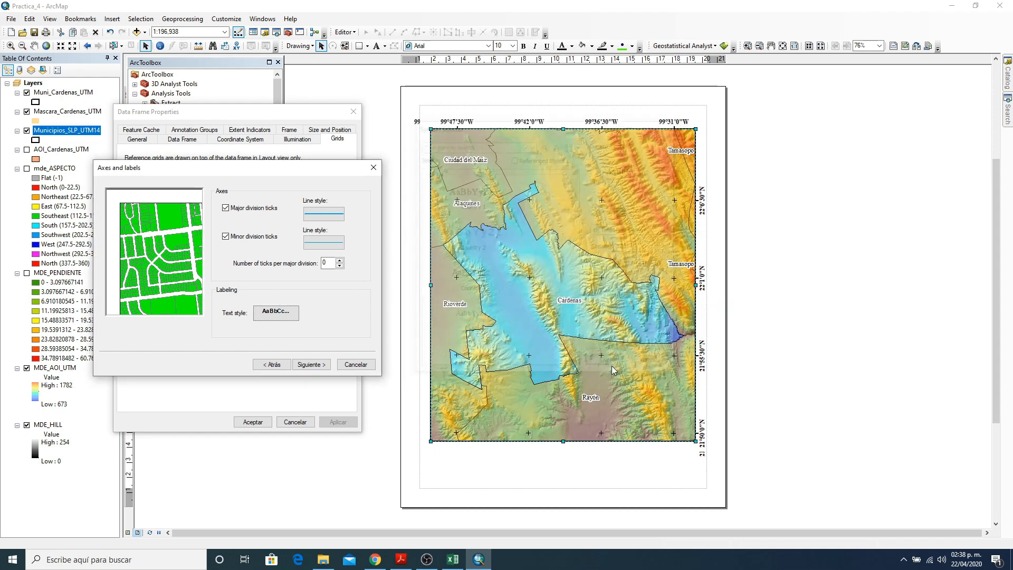
# - Finish creating the measured grid and apply it to the data frame
pyautogui.click(312, 365)
pyautogui.click(311, 365)
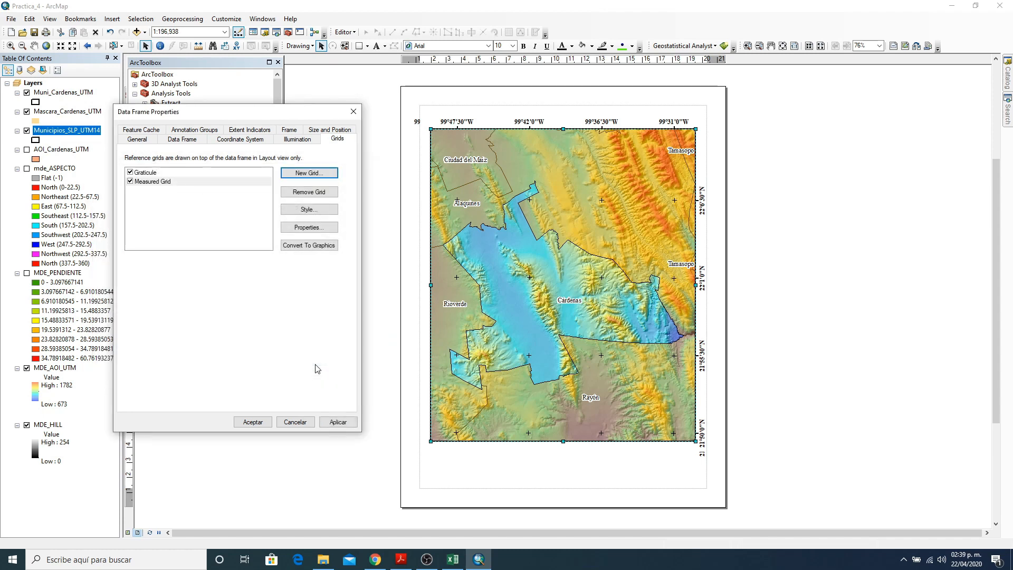
pyautogui.click(348, 425)
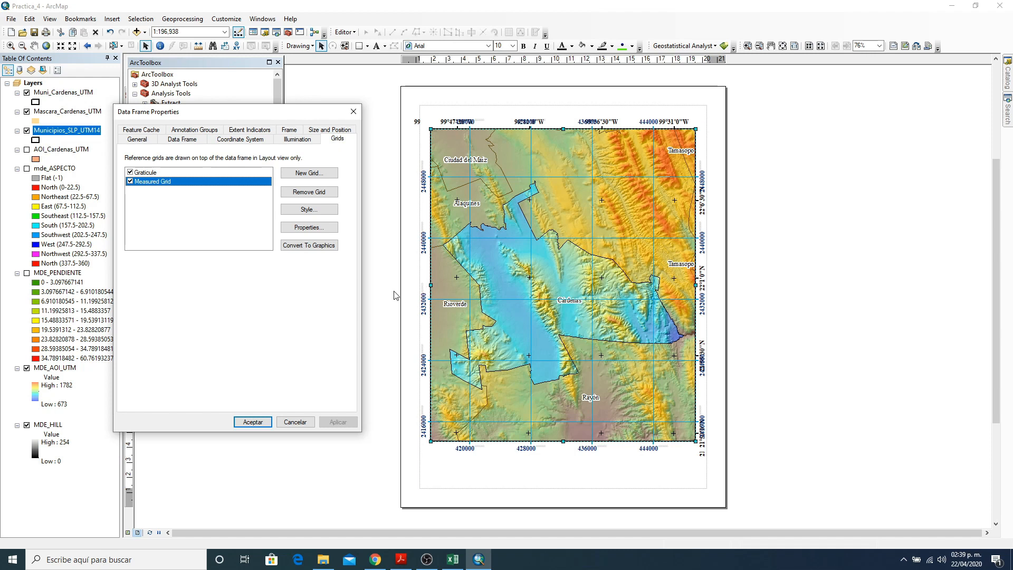
# - Disable the measured grid's top ticks for both the major divisions and the subdivisions
pyautogui.click(299, 229)
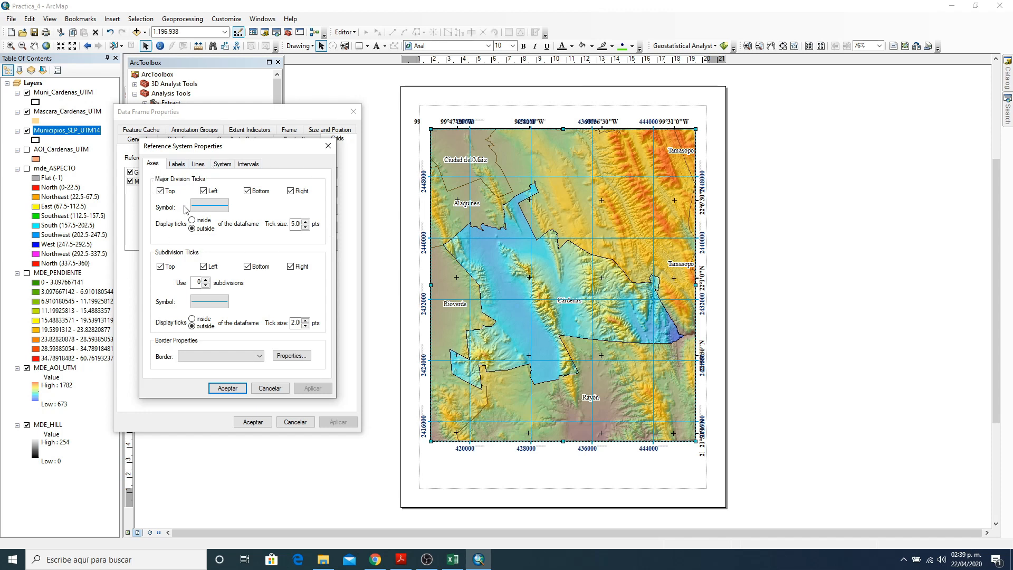
pyautogui.click(160, 190)
pyautogui.click(160, 267)
# - Disable the measured grid's top and right axis labels
pyautogui.click(179, 167)
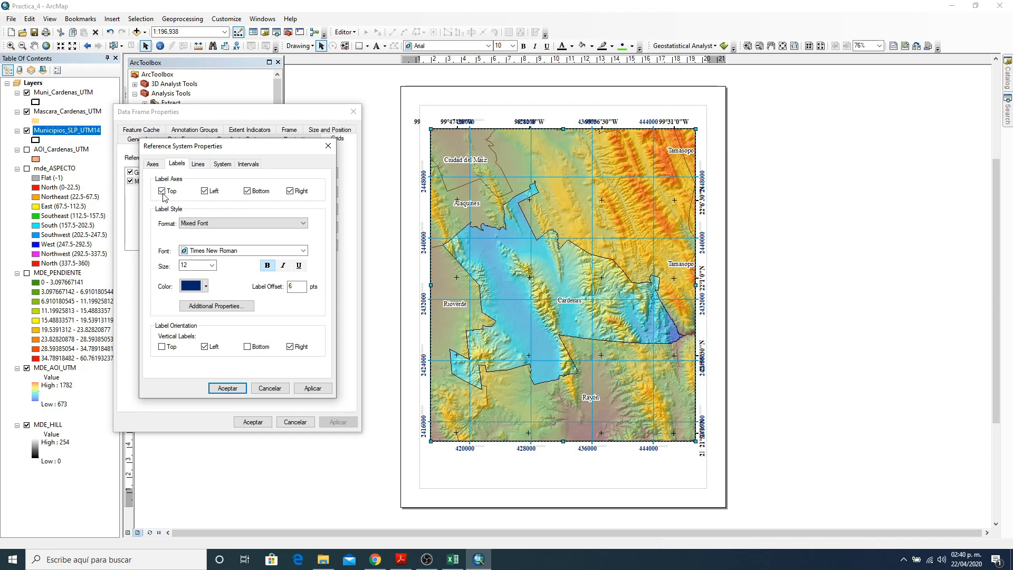
pyautogui.click(163, 192)
pyautogui.click(304, 193)
# - Accept a number format with thousands separators for the measured grid's labels and apply the grid changes to the data frame
pyautogui.click(214, 305)
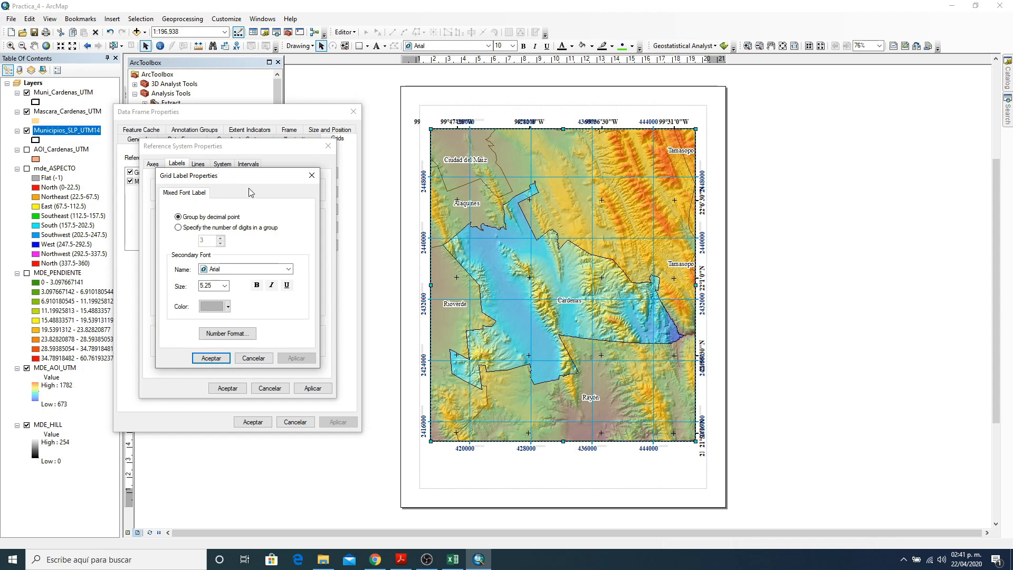
pyautogui.click(237, 337)
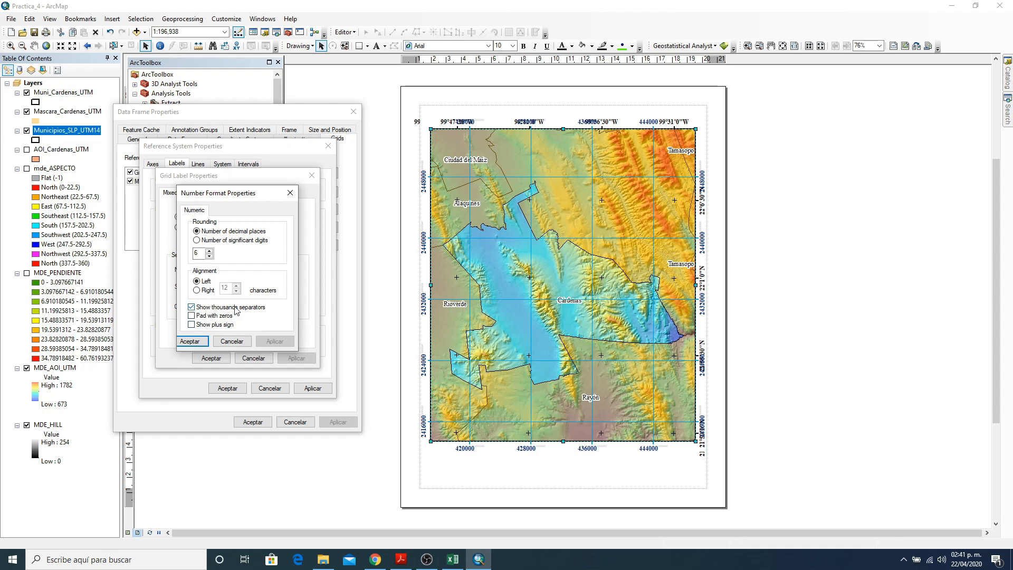
pyautogui.click(190, 342)
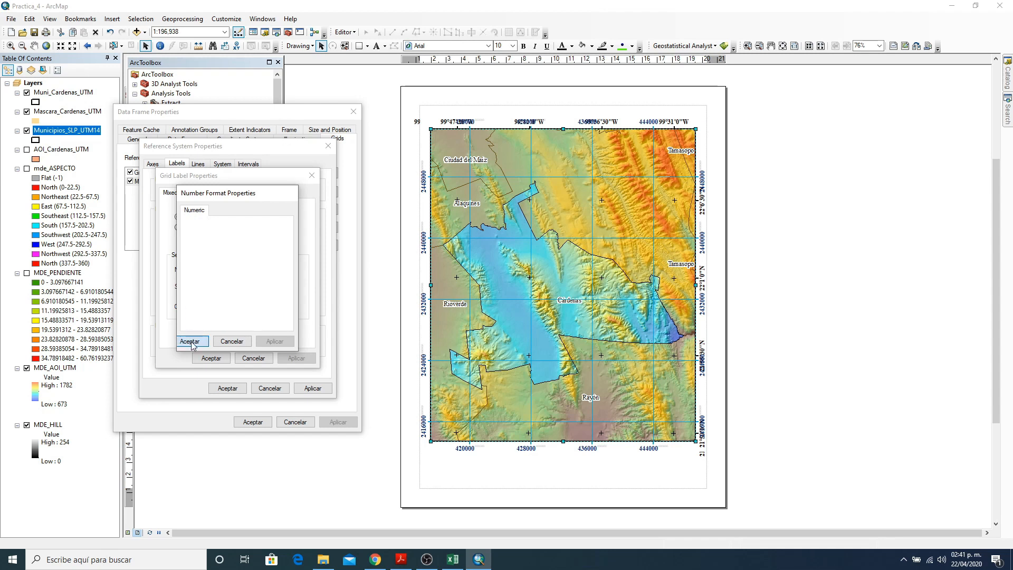
pyautogui.click(213, 360)
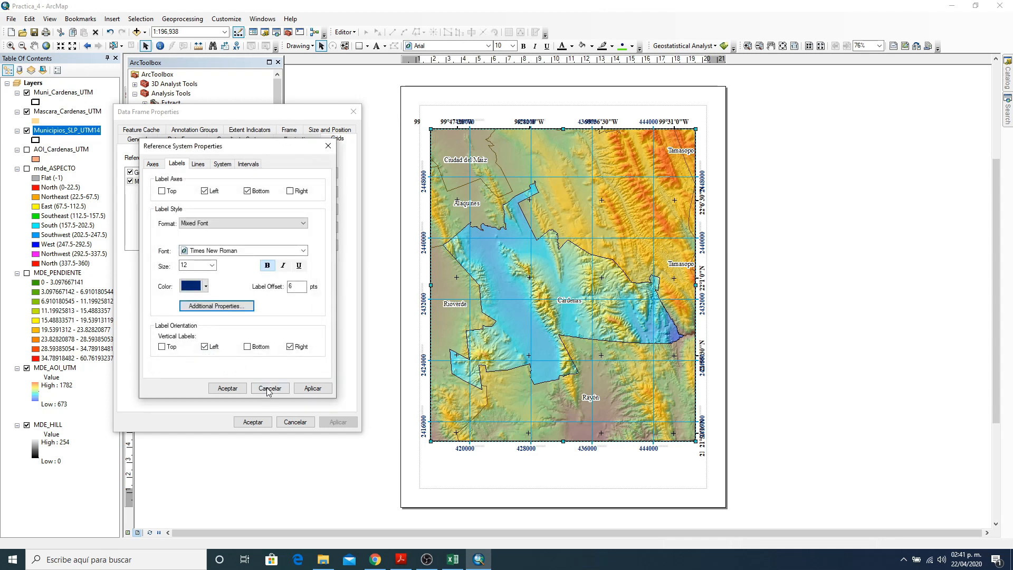
pyautogui.click(227, 388)
pyautogui.click(338, 421)
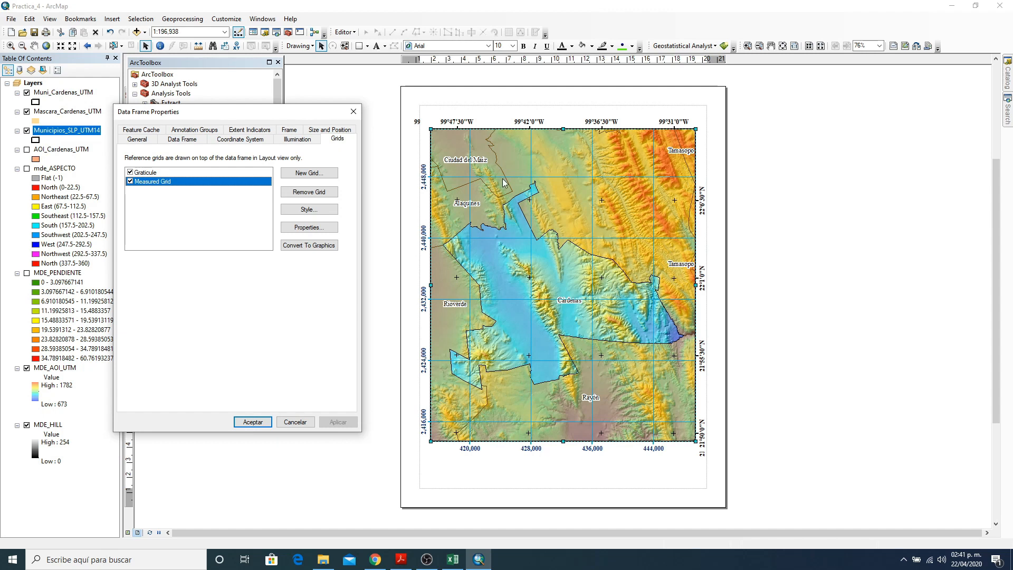
pyautogui.click(246, 421)
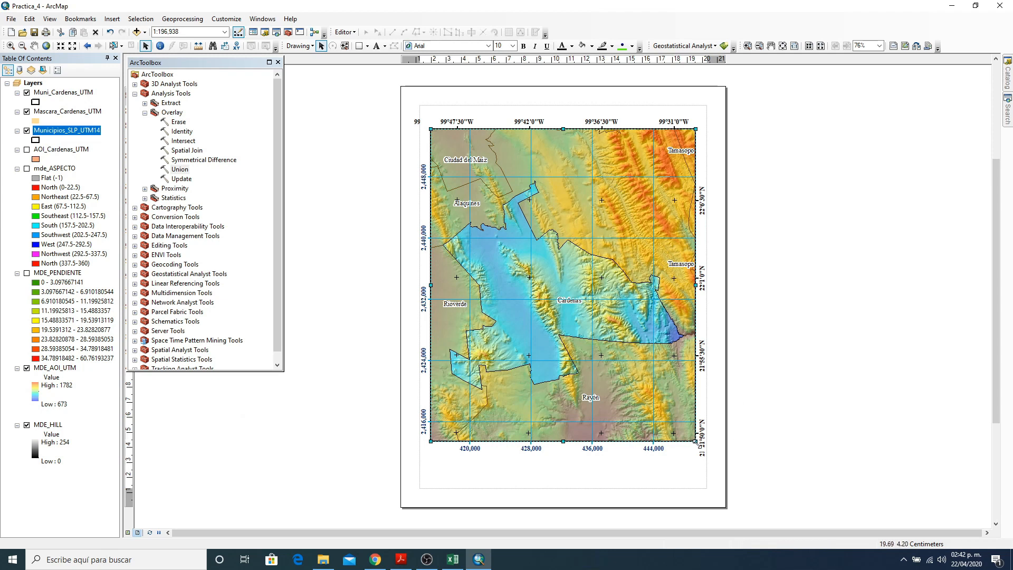
# - Shorten the data frame slightly from its lower-right corner and nudge it a little to the right on the refreshed page
pyautogui.moveTo(696, 441)
pyautogui.mouseDown()
pyautogui.moveTo(700, 422)
pyautogui.moveTo(695, 429)
pyautogui.mouseUp()
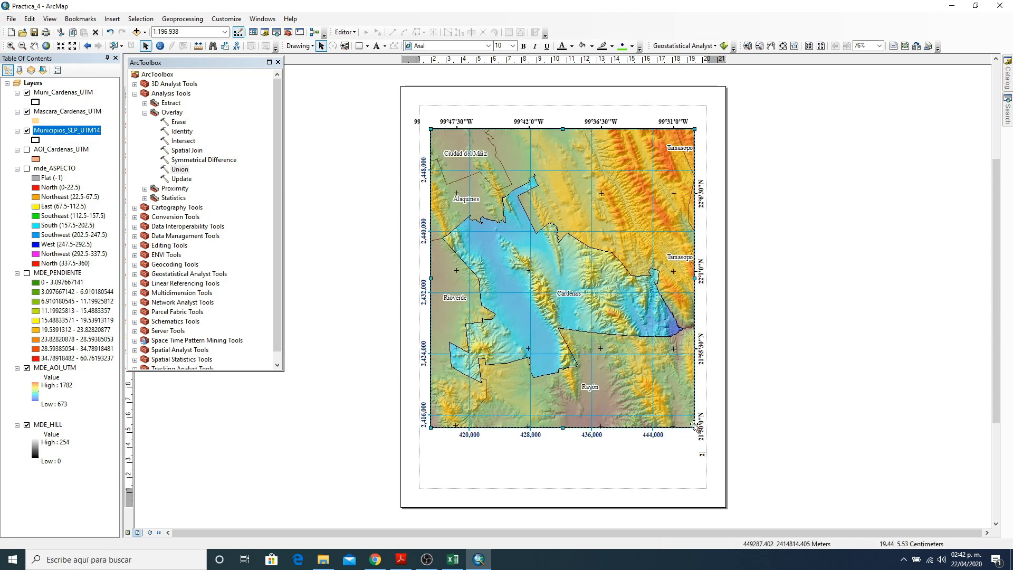
pyautogui.click(150, 532)
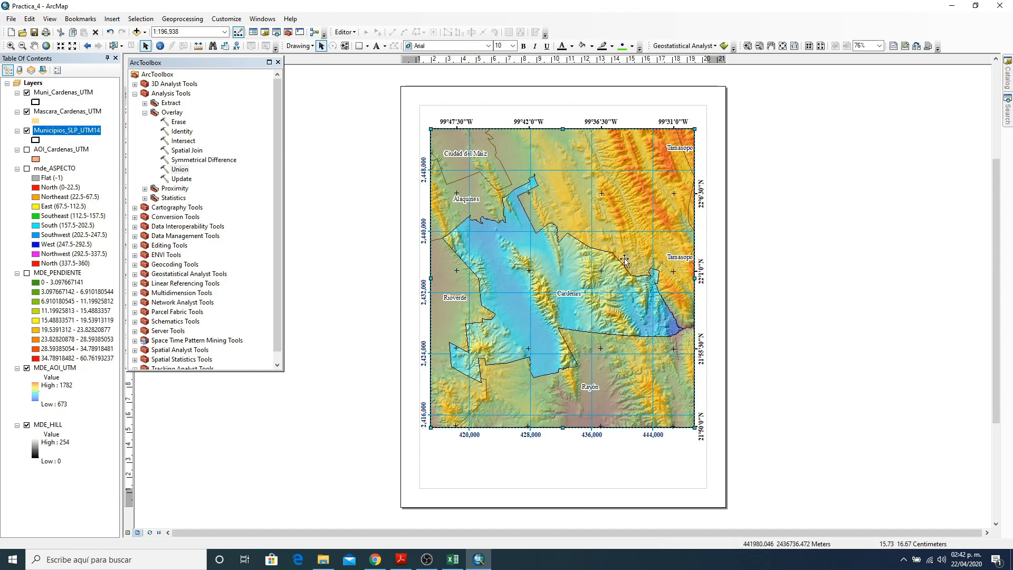
pyautogui.moveTo(603, 251); pyautogui.dragTo(606, 252)
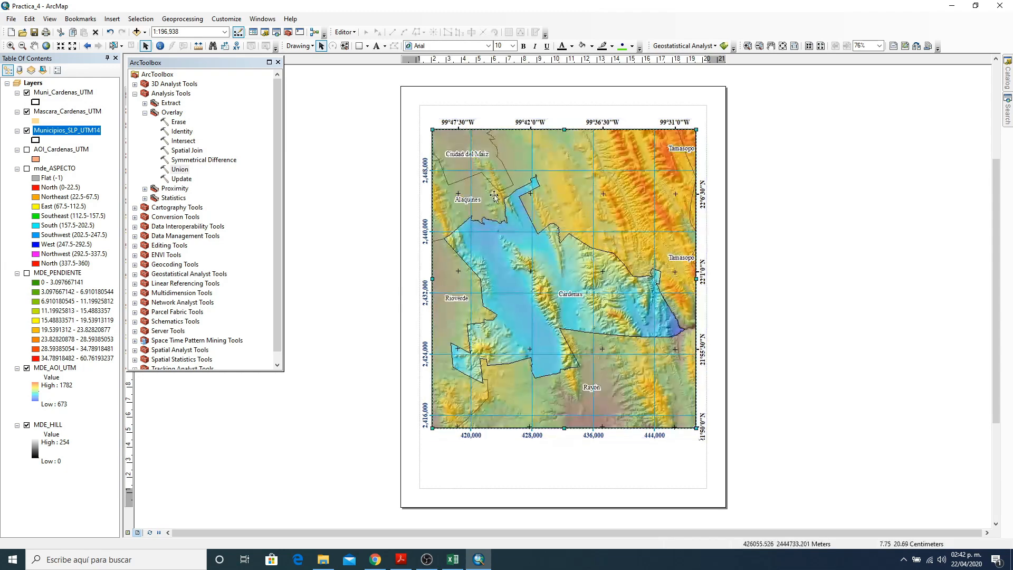
# - Start a legend and remove Muni_Cardenas_UTM, Mascara_Cardenas_UTM and MDE_HILL from its items, keeping Municipios_SLP_UTM14 and MDE_AOI_UTM
pyautogui.click(111, 19)
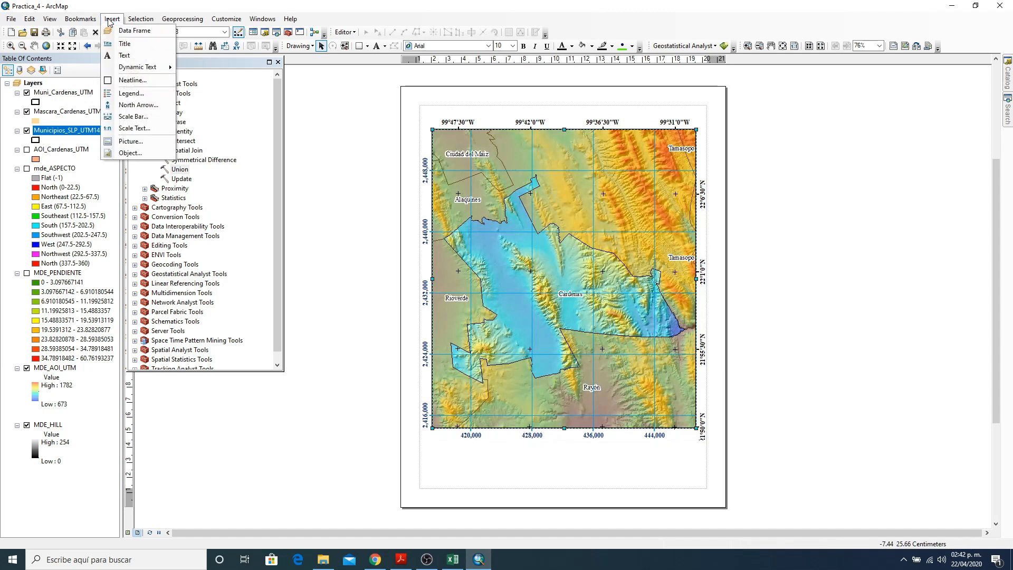
pyautogui.click(144, 95)
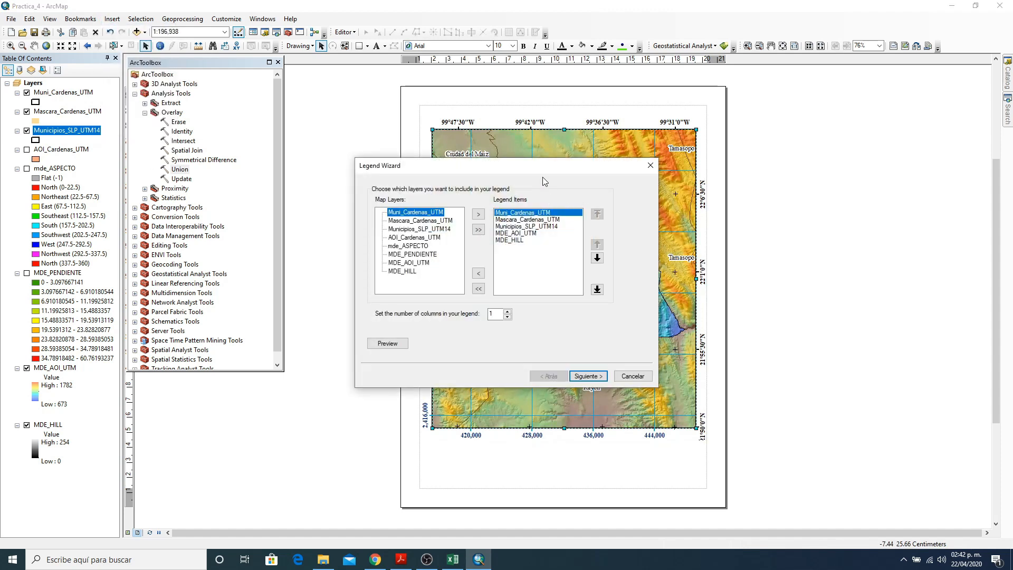
pyautogui.moveTo(528, 170); pyautogui.dragTo(575, 179)
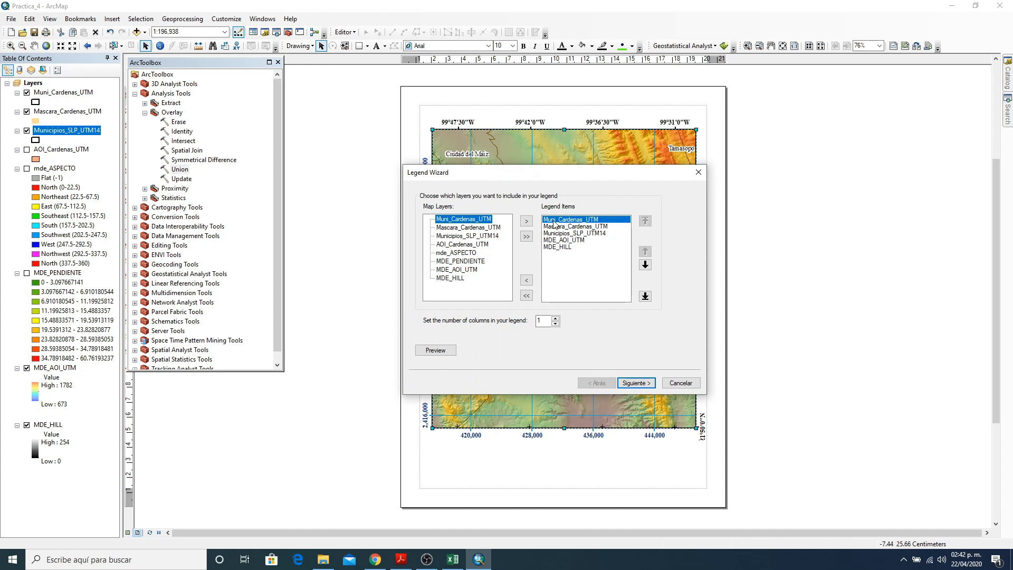
pyautogui.click(528, 283)
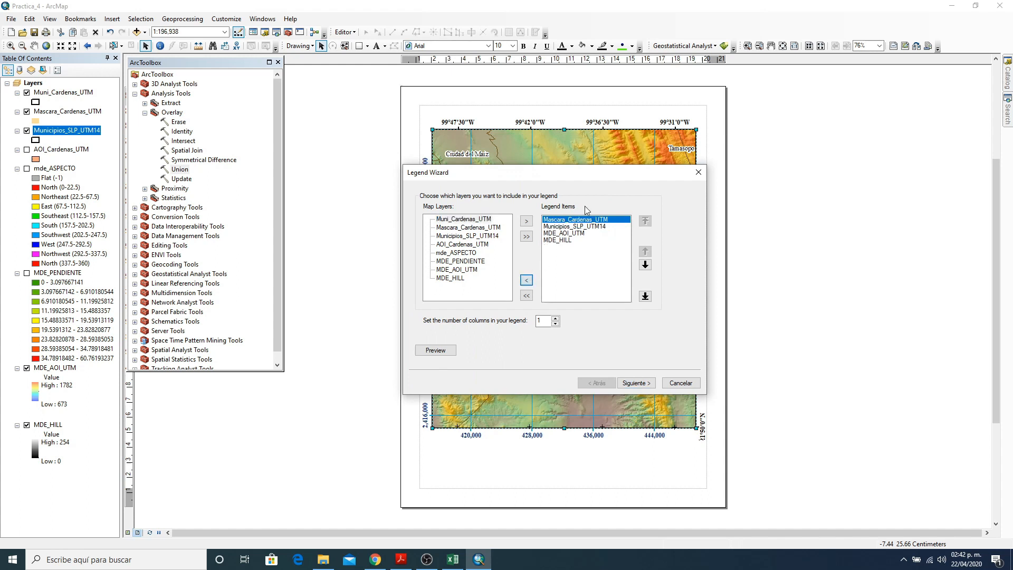
pyautogui.click(526, 281)
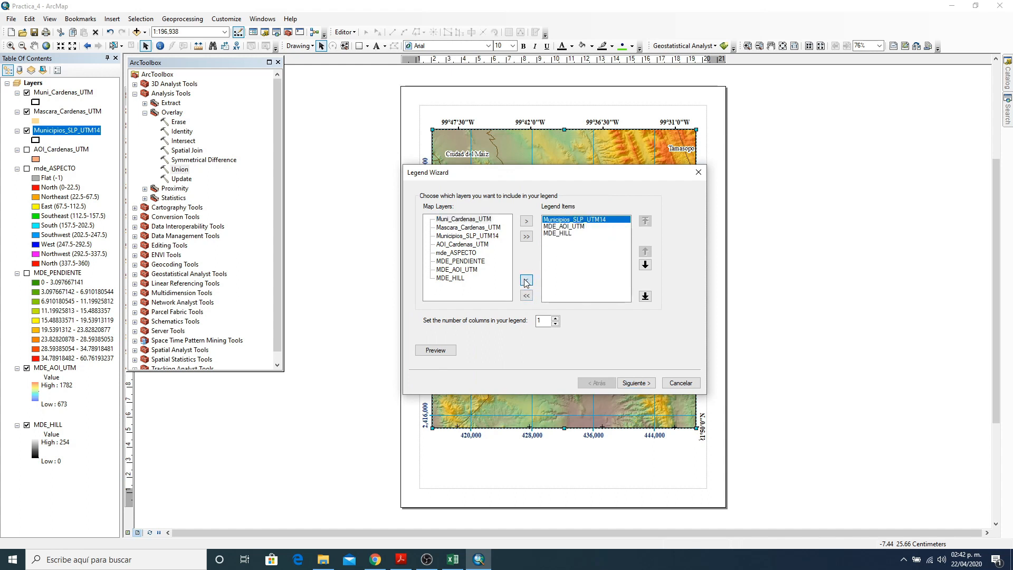
pyautogui.click(561, 235)
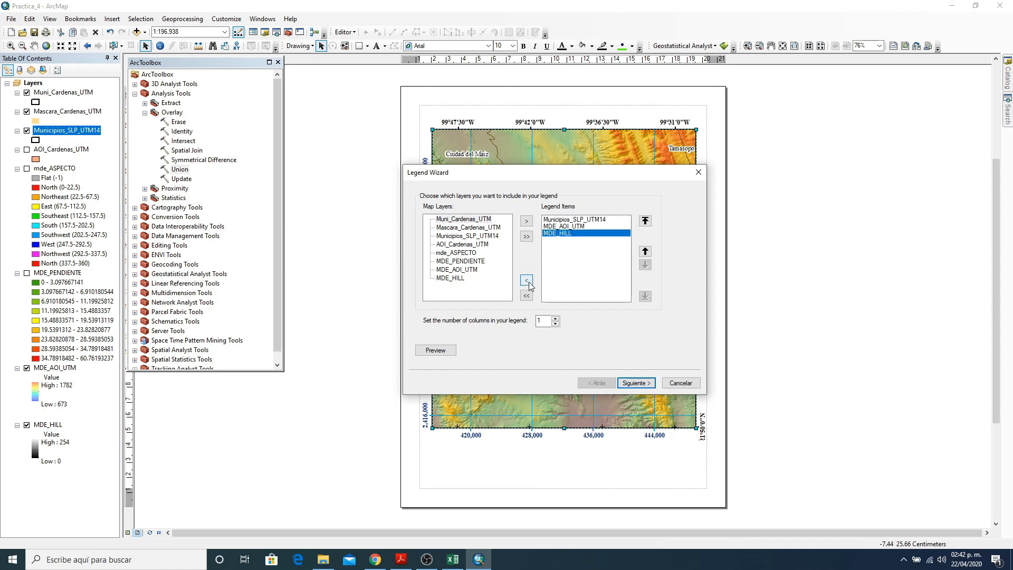
pyautogui.click(529, 282)
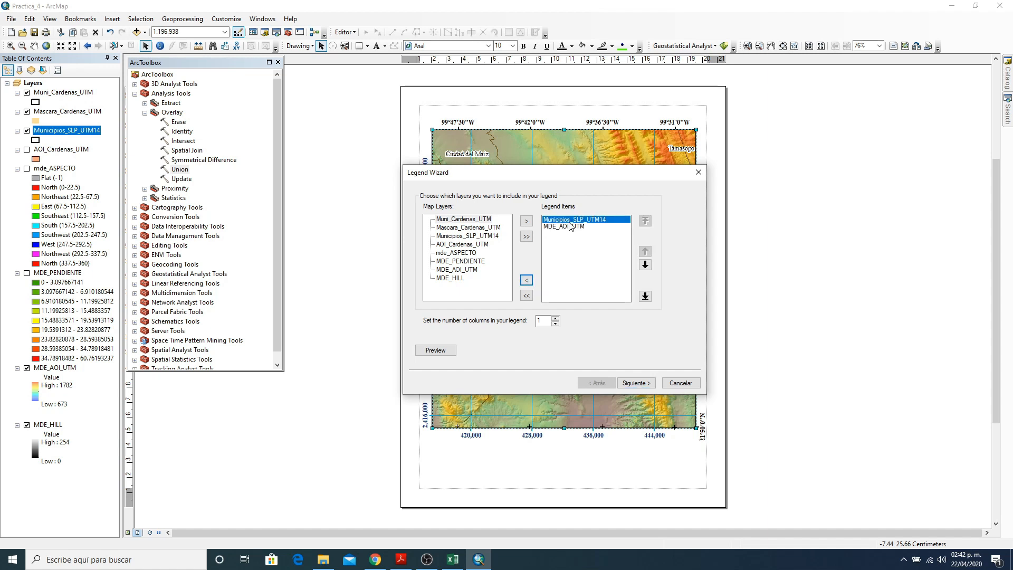
pyautogui.click(648, 384)
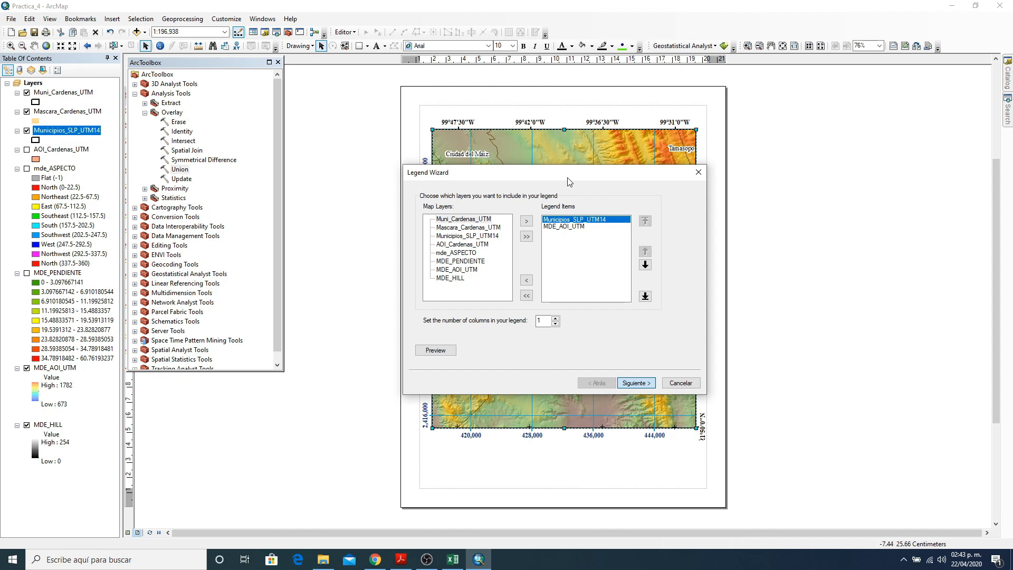
pyautogui.press('Return')
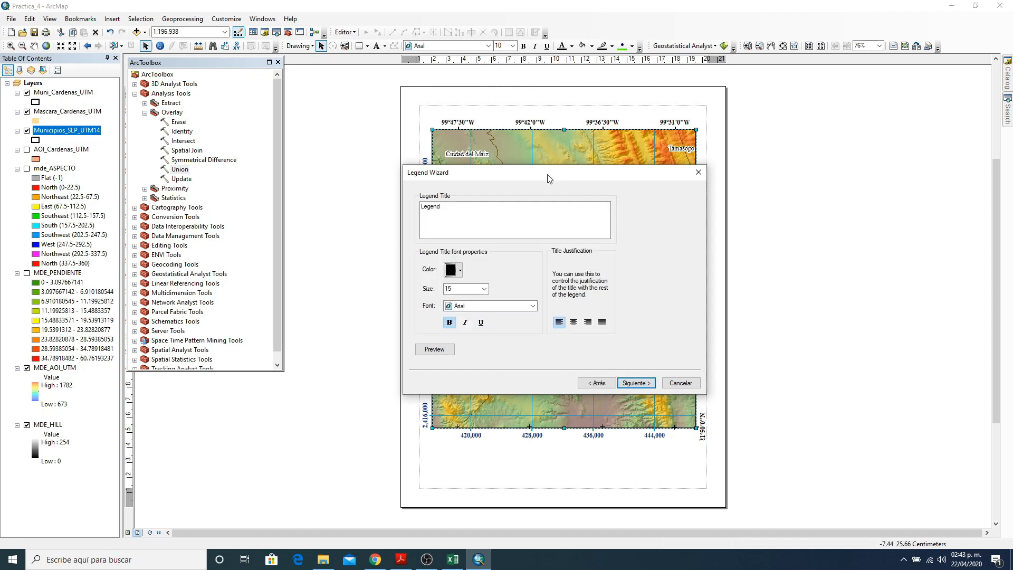
# - Title the legend "Simbología" in Times New Roman at size 12
pyautogui.doubleClick(470, 209)
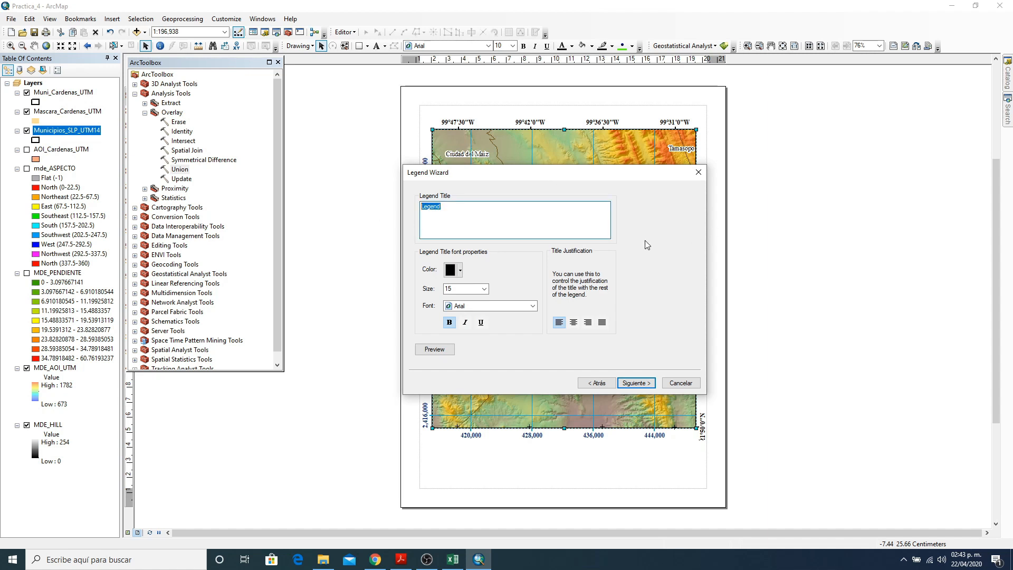
pyautogui.press('BackSpace')
pyautogui.write('Simbología')
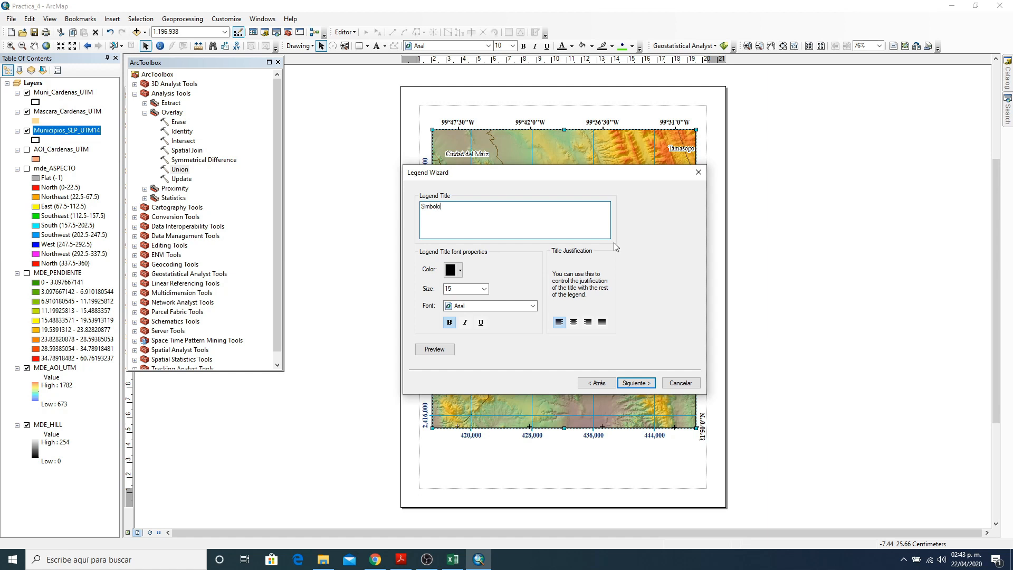
pyautogui.doubleClick(462, 289)
pyautogui.write('12')
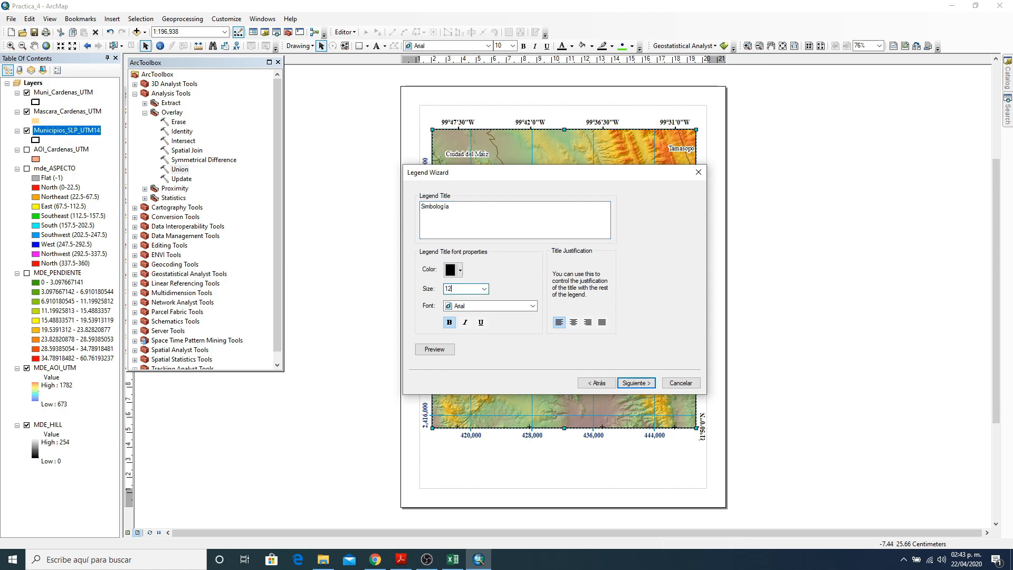
pyautogui.click(488, 306)
pyautogui.write('ti')
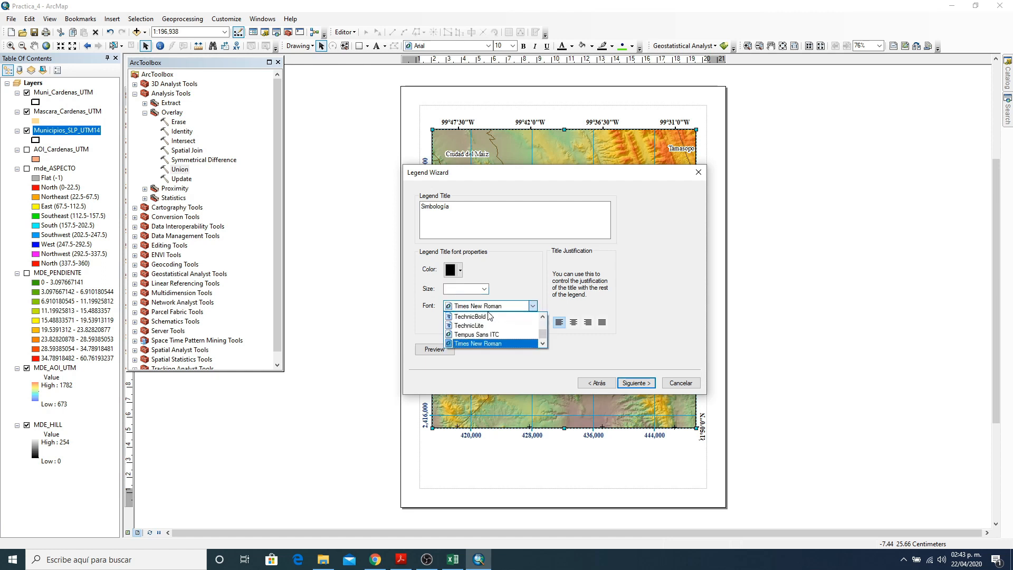
pyautogui.press('Return')
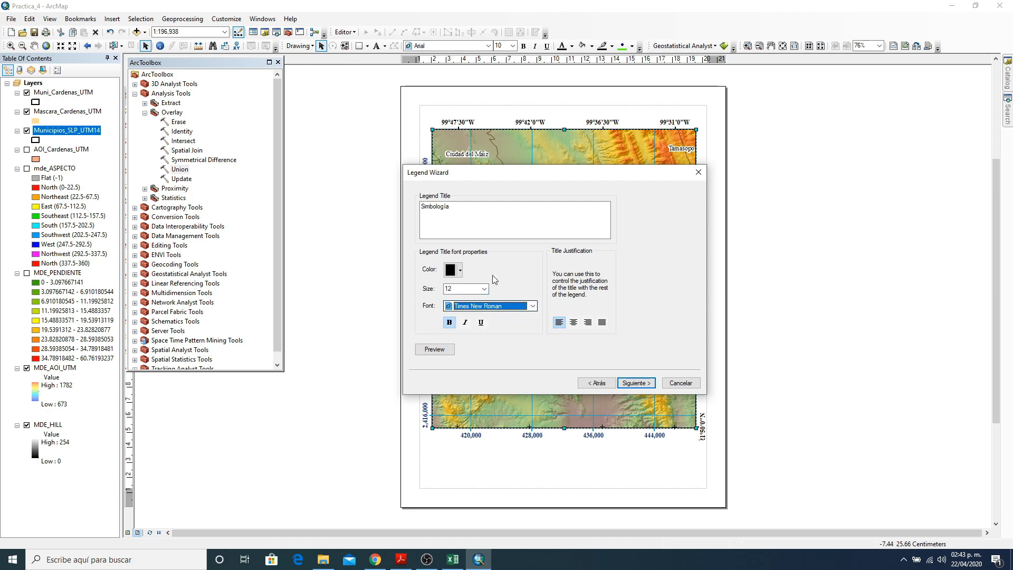
pyautogui.click(635, 381)
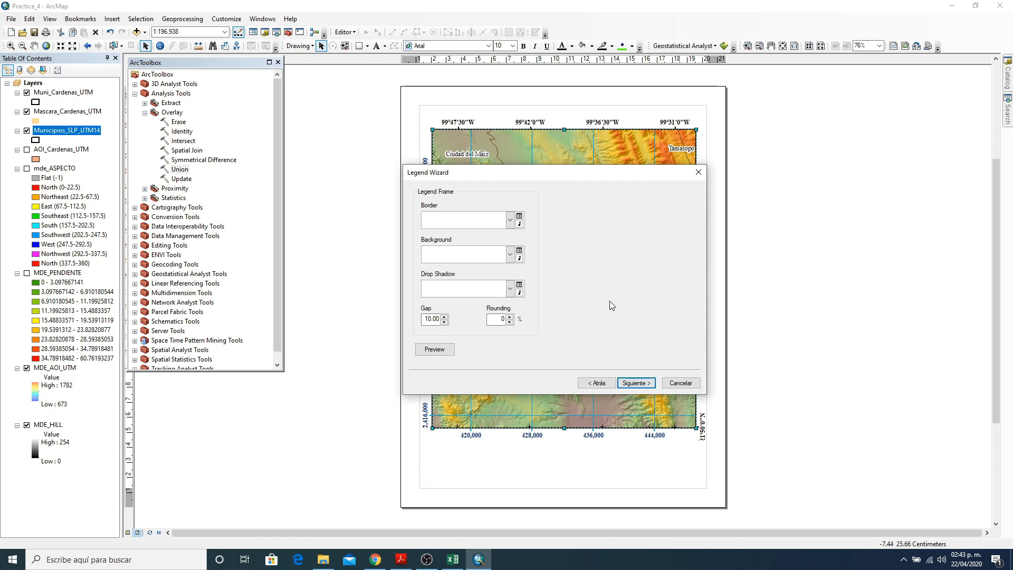
# - Give Municipios_SLP_UTM14 a Rounded Rectangle area patch, finish the legend with default frame and spacing, and move it off the page beside the map
pyautogui.click(641, 384)
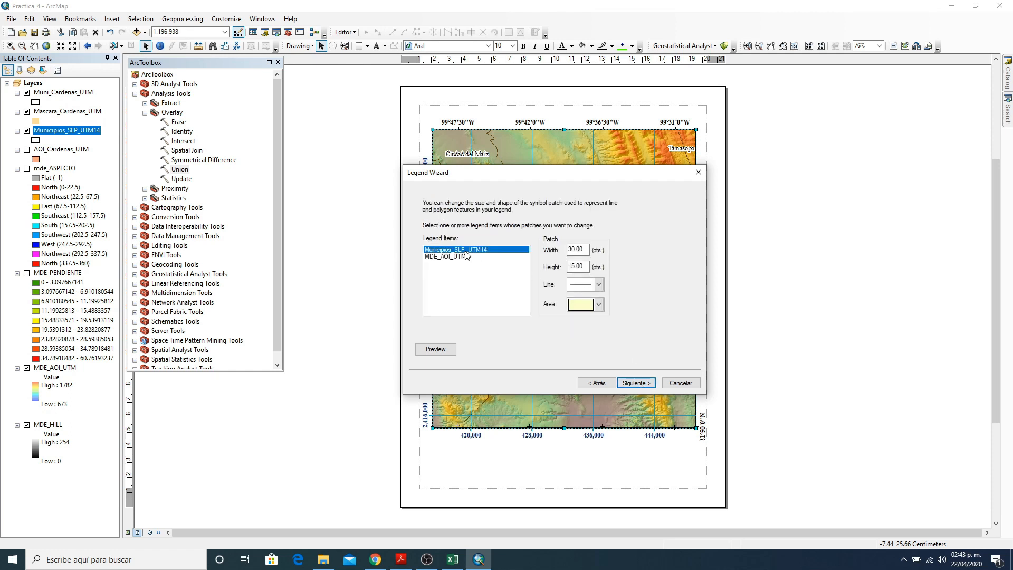
pyautogui.click(600, 305)
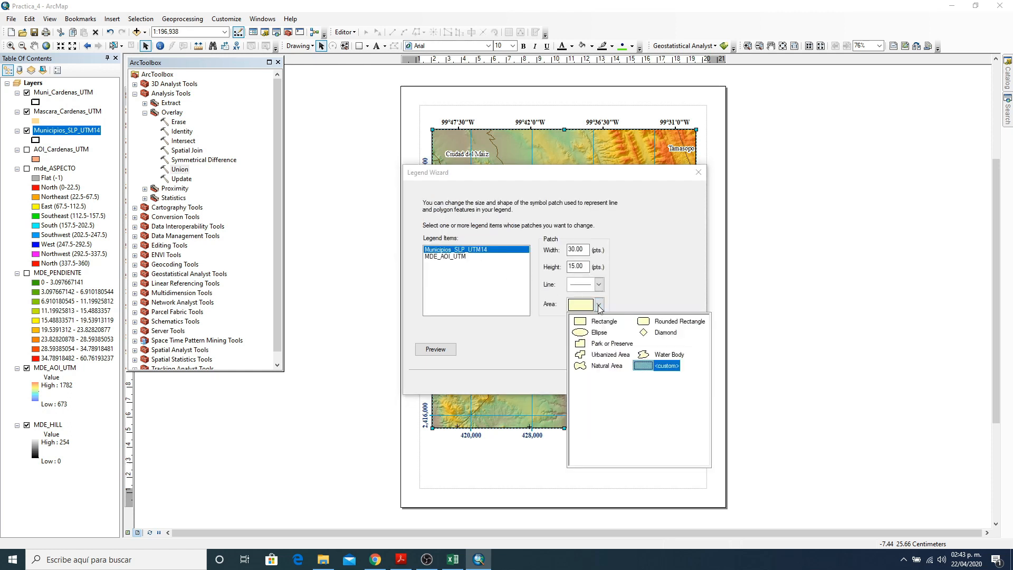
pyautogui.click(675, 323)
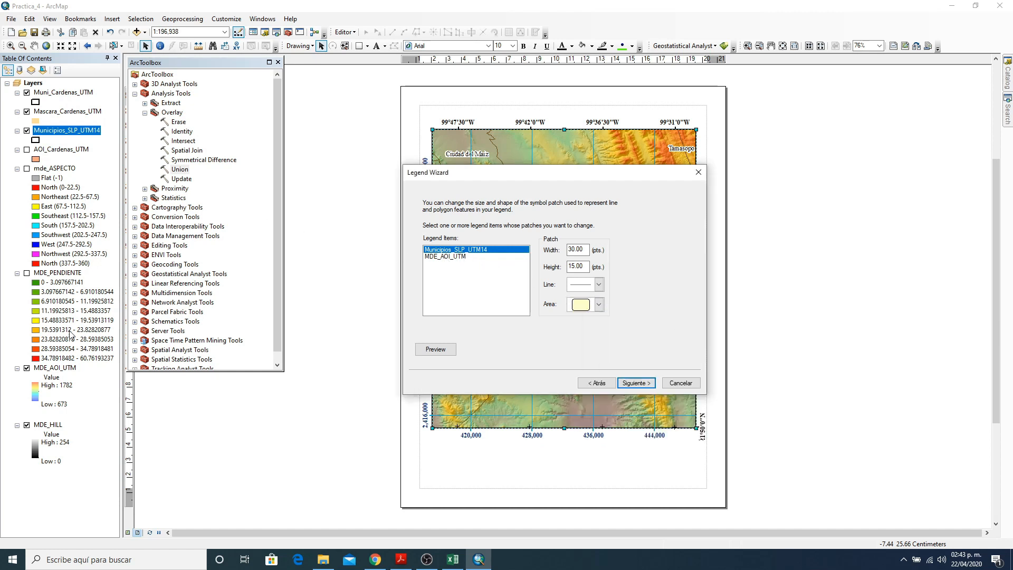
pyautogui.click(637, 383)
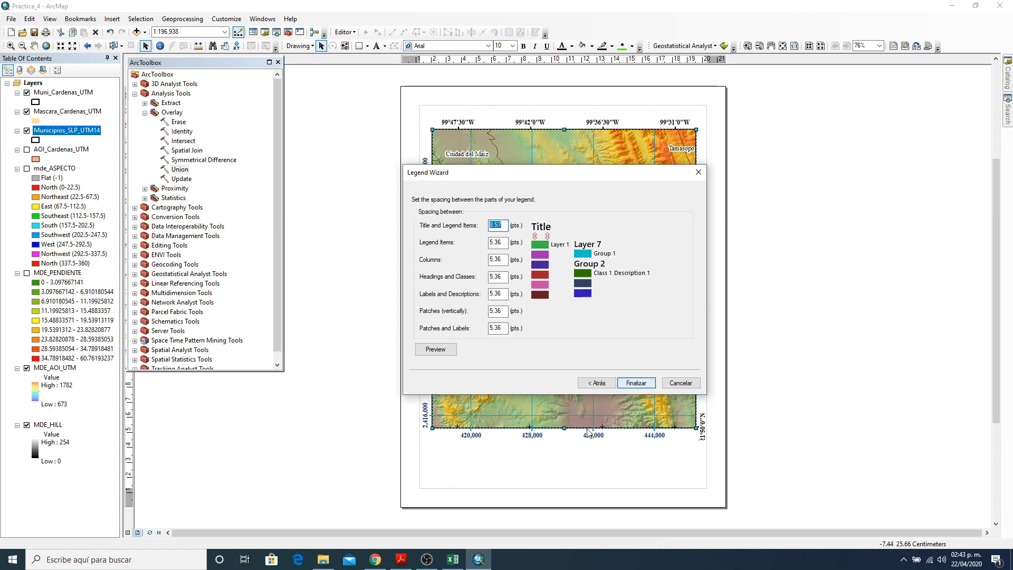
pyautogui.click(638, 384)
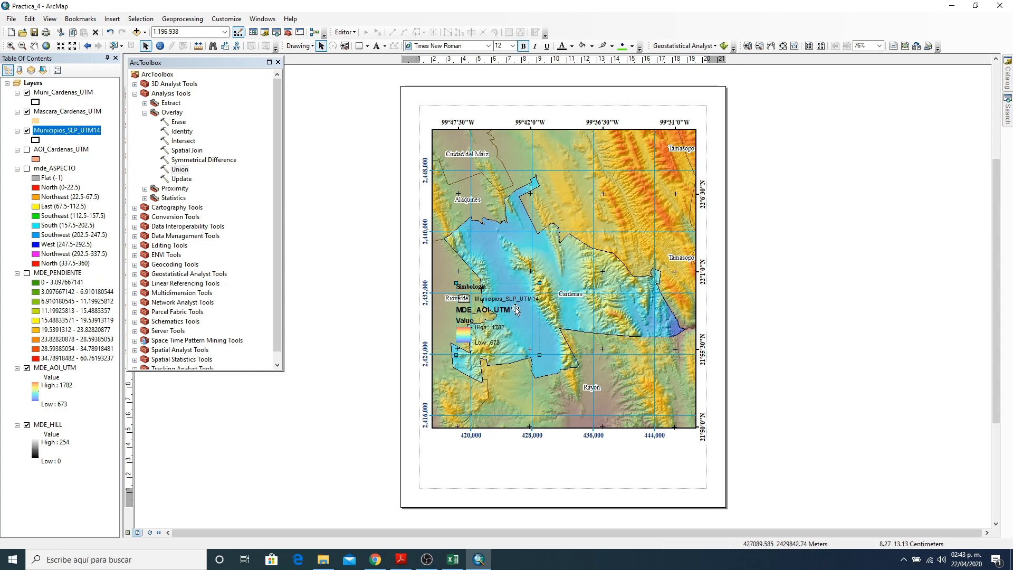
pyautogui.moveTo(489, 310); pyautogui.dragTo(340, 406)
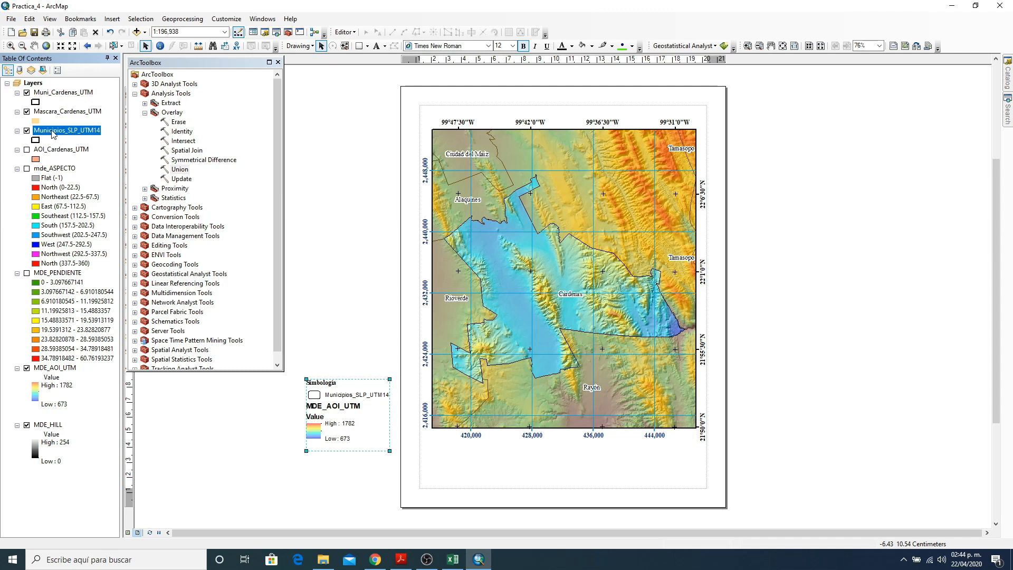
# - Rename the Municipios_SLP_UTM14 layer as "Límite municipal"
pyautogui.click(52, 132)
pyautogui.press('BackSpace')
pyautogui.write('Límite municipal')
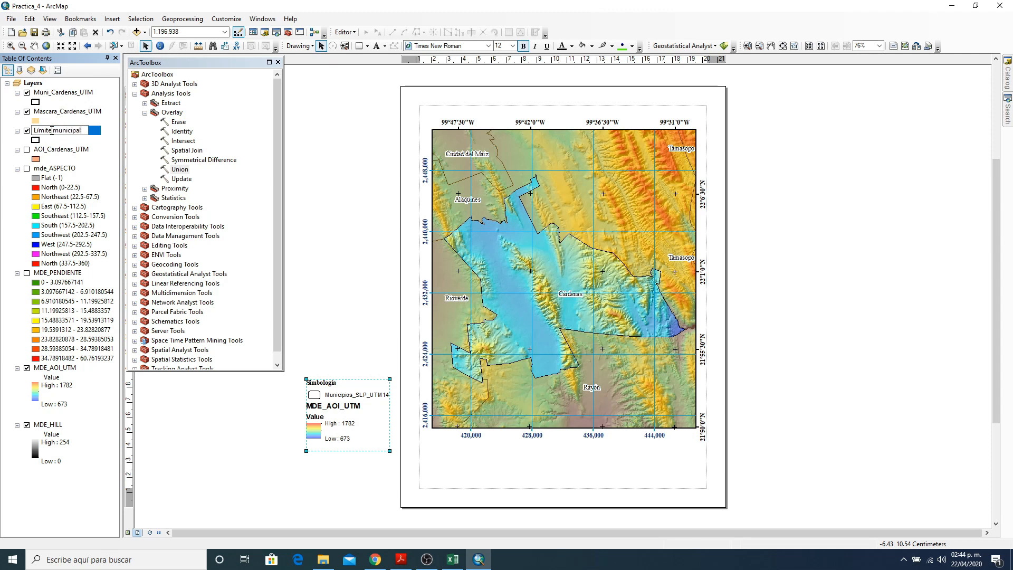
pyautogui.press('Return')
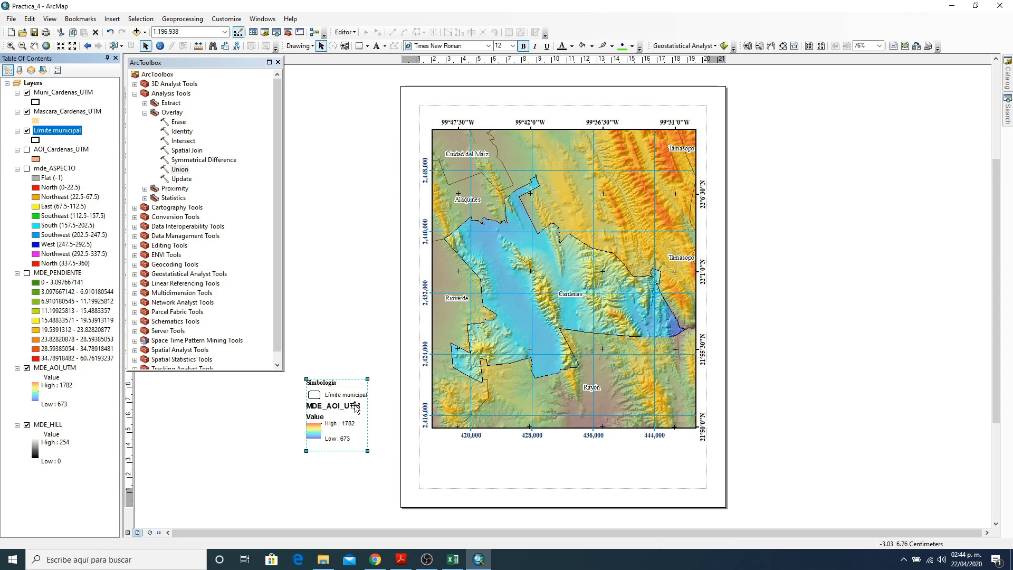
# - Rename the Value heading of the MDE_AOI_UTM layer as "Elevación (msmm)"
pyautogui.click(53, 378)
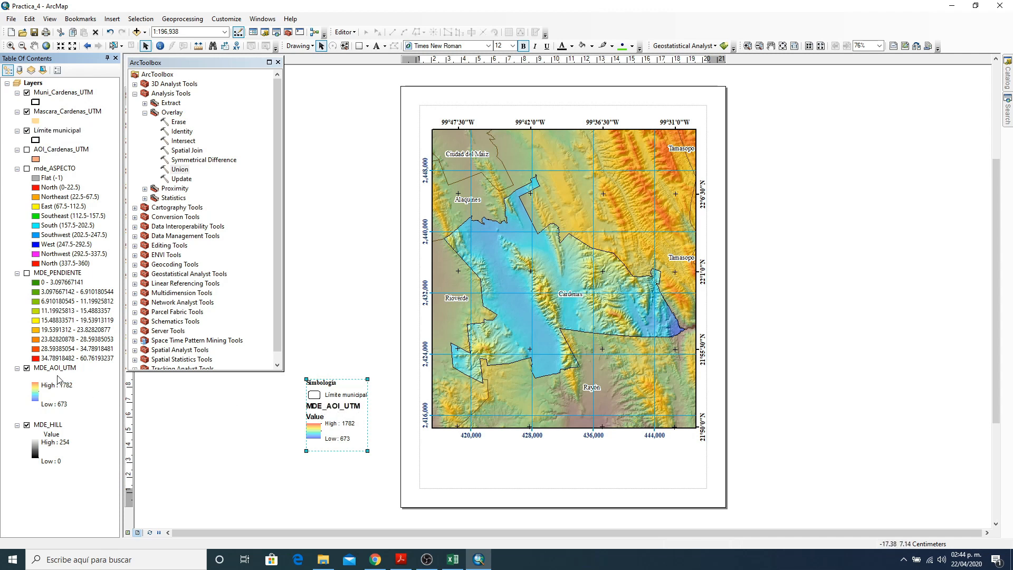
pyautogui.press('F2')
pyautogui.write('Elevación (msmm')
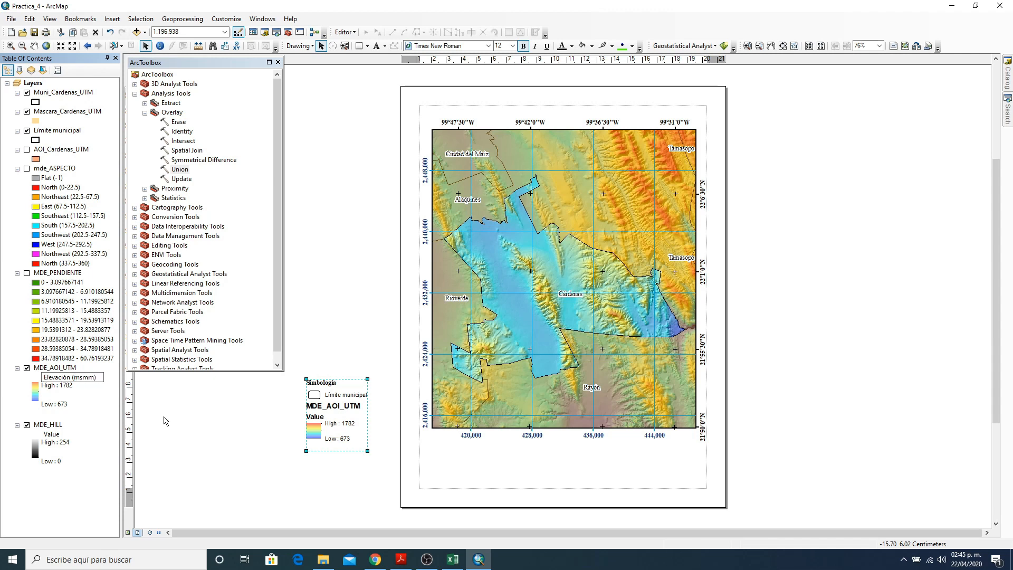
pyautogui.press('Return')
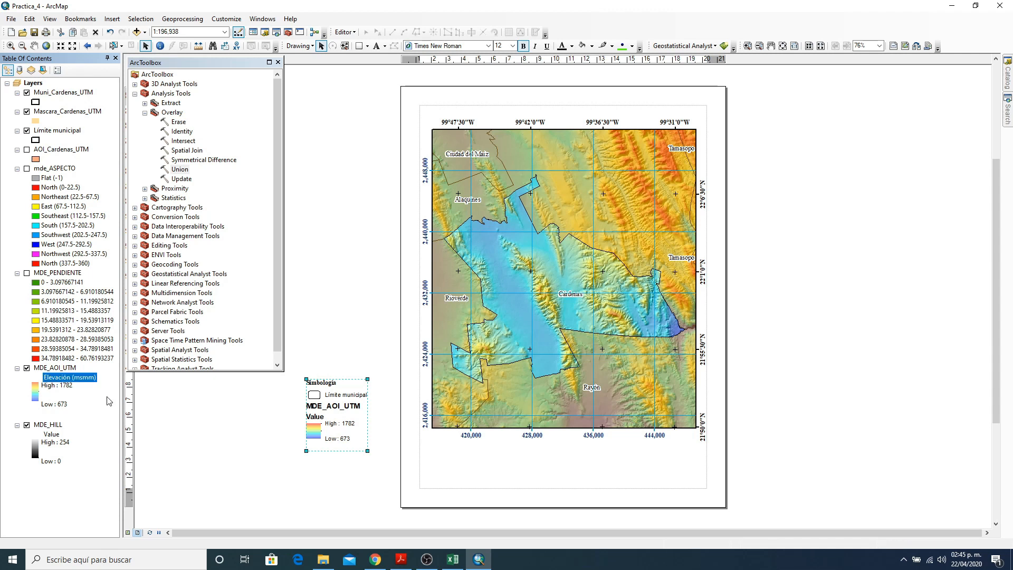
# - Relabel the high end of the MDE_AOI_UTM colour ramp as 1,782.0, without the "High" prefix
pyautogui.click(52, 386)
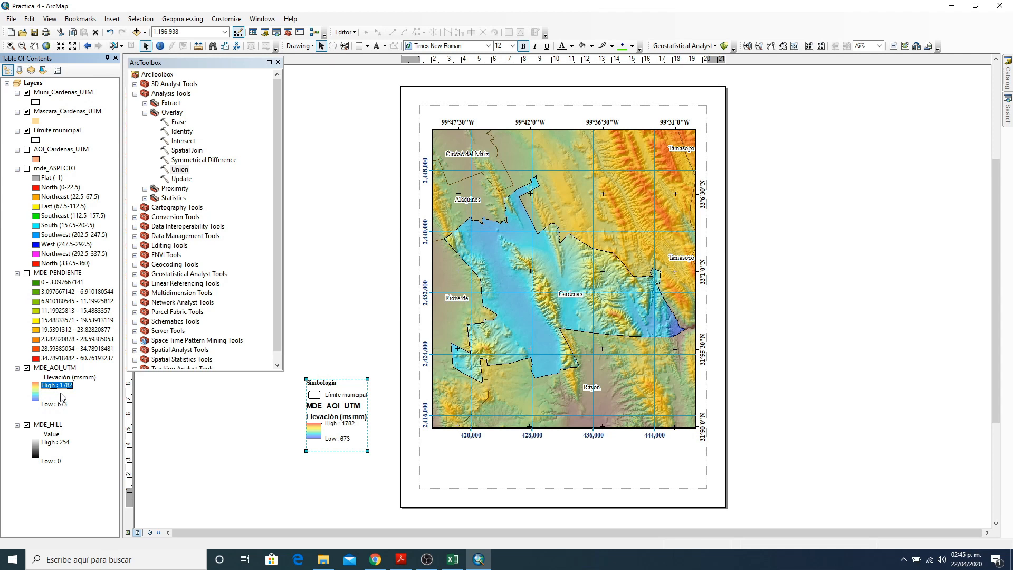
pyautogui.click(59, 391)
pyautogui.moveTo(63, 387); pyautogui.dragTo(43, 387)
pyautogui.press('BackSpace')
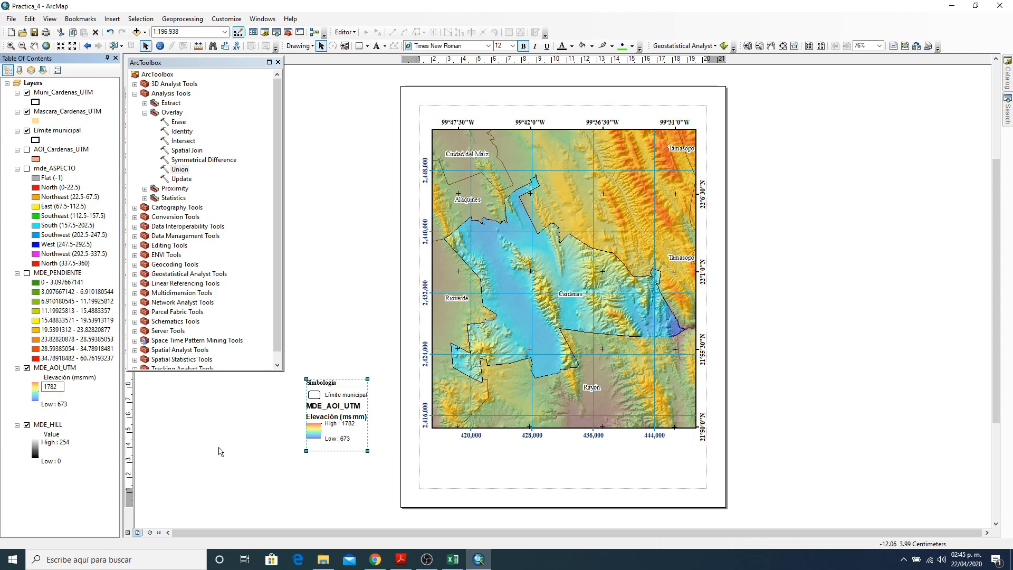
pyautogui.press('Return')
pyautogui.write('.0')
pyautogui.press('Return')
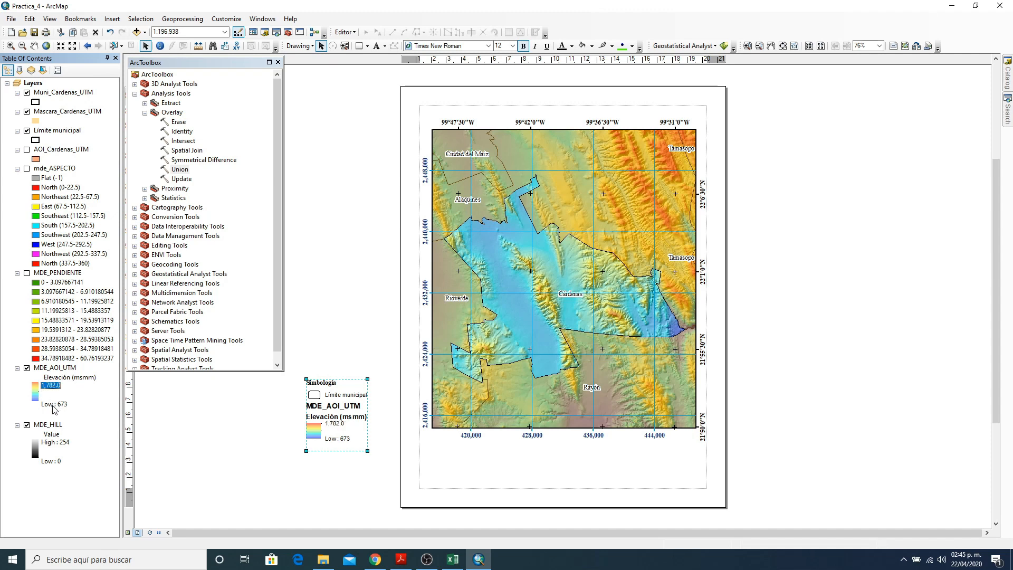
# - Relabel the low end of the MDE_AOI_UTM colour ramp as 673.0, without the "Low" prefix
pyautogui.click(55, 405)
pyautogui.click(67, 400)
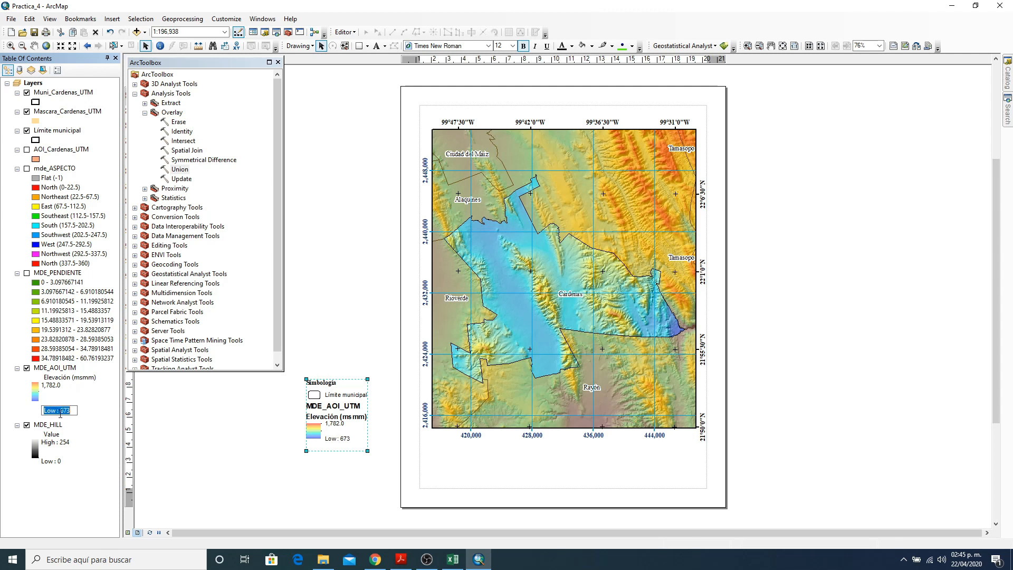
pyautogui.write('673.0')
pyautogui.press('Return')
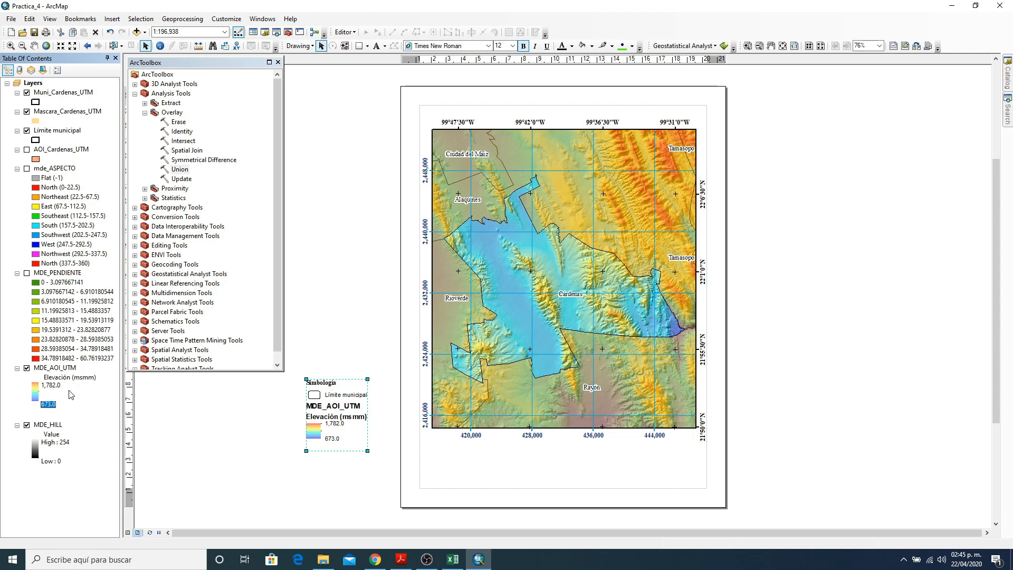
# - Choose the Horizontal Bar with Heading, Labels, and Description style for the MDE_AOI_UTM item in the legend properties
pyautogui.rightClick(339, 406)
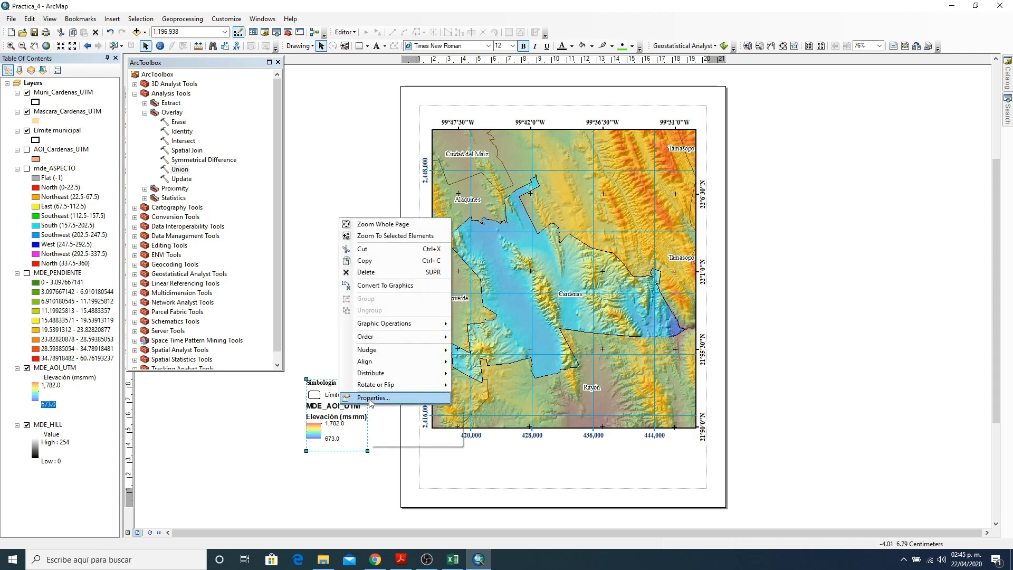
pyautogui.click(369, 399)
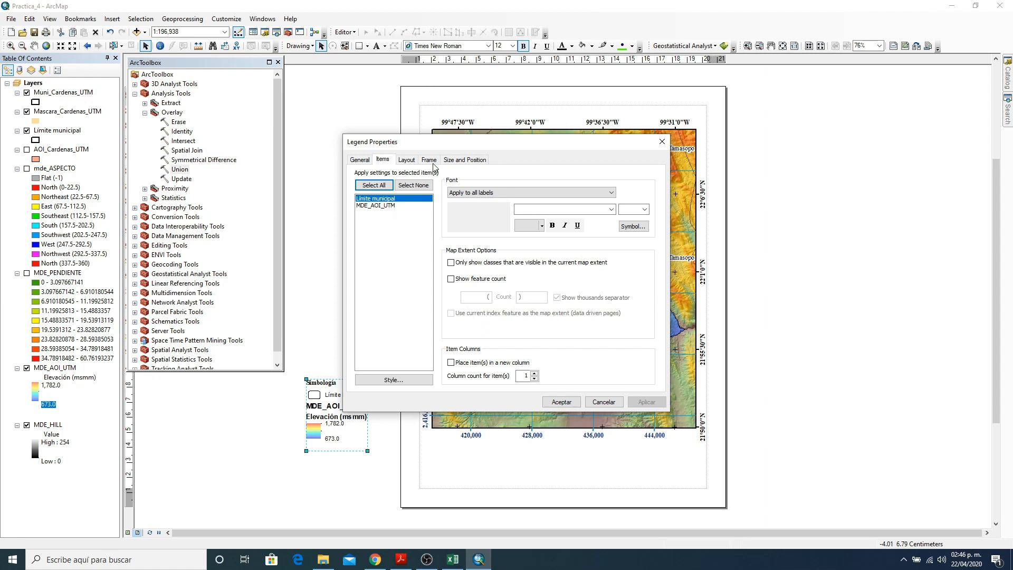
pyautogui.moveTo(423, 145); pyautogui.dragTo(506, 128)
pyautogui.click(473, 190)
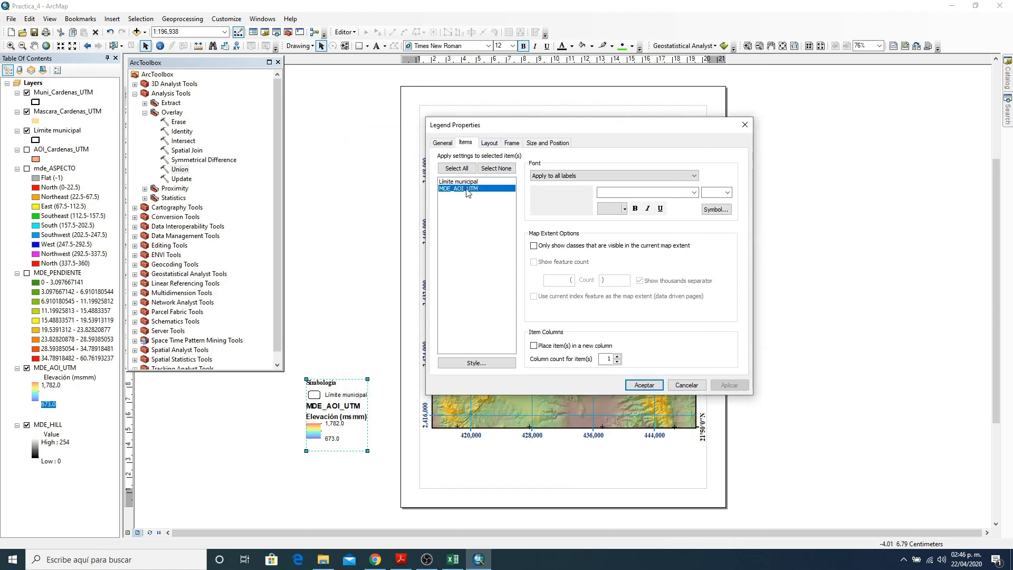
pyautogui.click(476, 365)
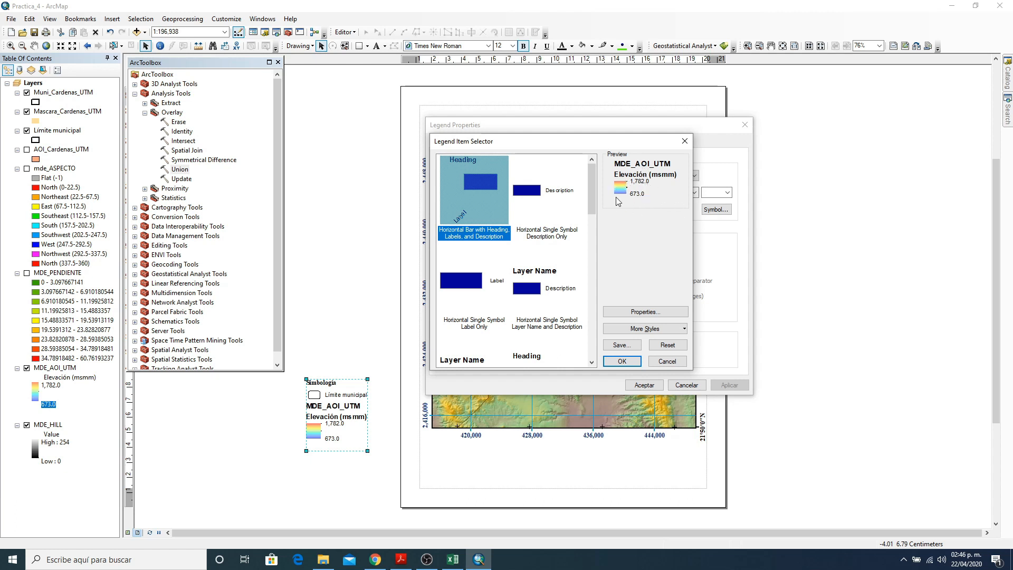
pyautogui.click(469, 191)
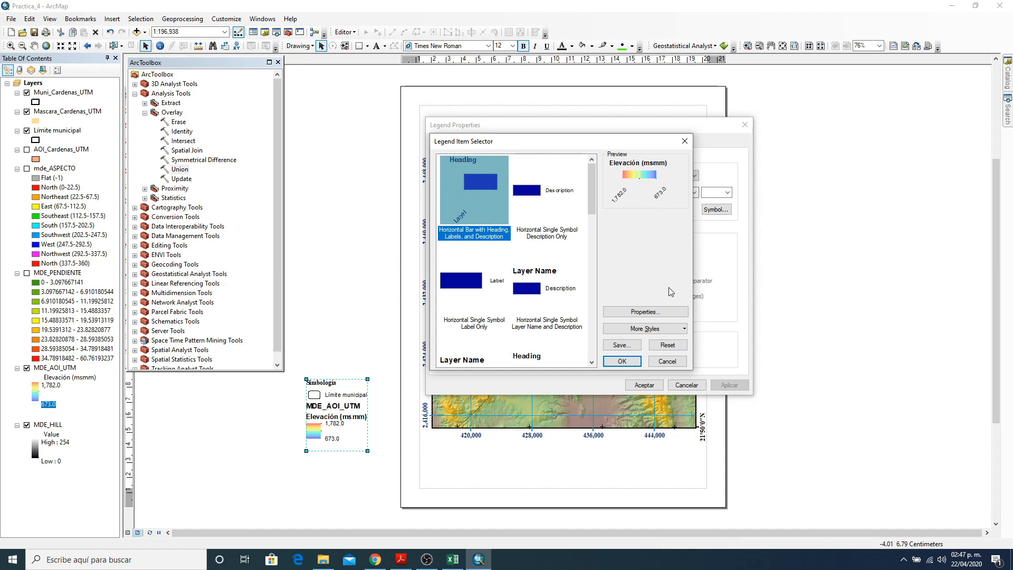
# - Set the angle of the text below the MDE_AOI_UTM legend bar to 0 degrees and accept the item style
pyautogui.click(657, 311)
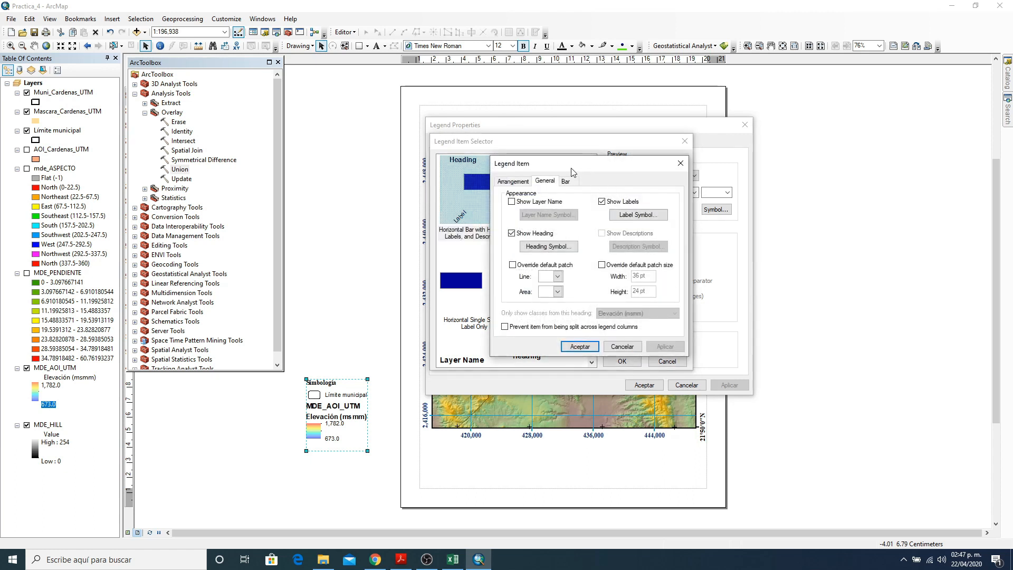
pyautogui.moveTo(571, 168); pyautogui.dragTo(587, 163)
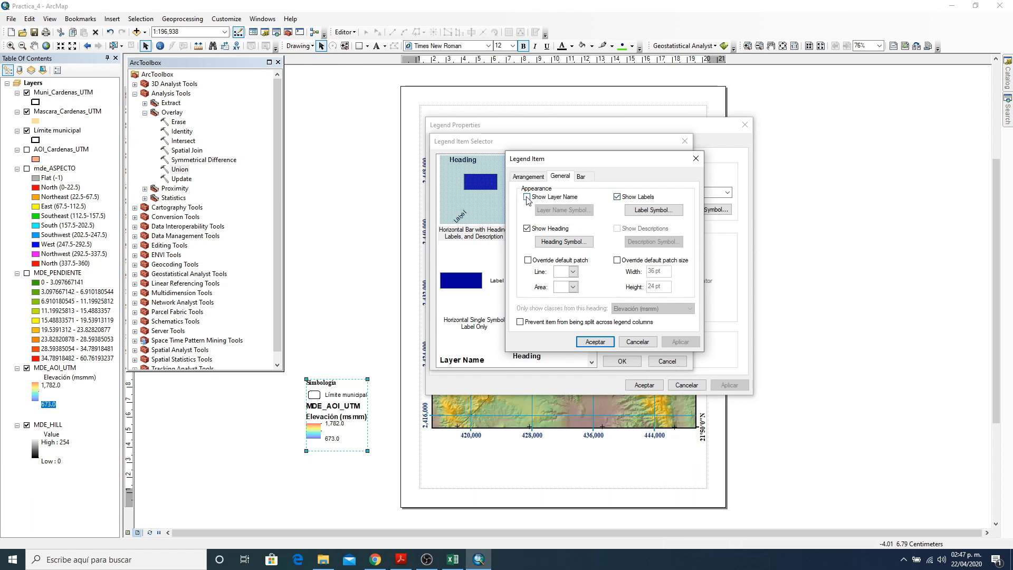
pyautogui.moveTo(569, 168); pyautogui.dragTo(563, 248)
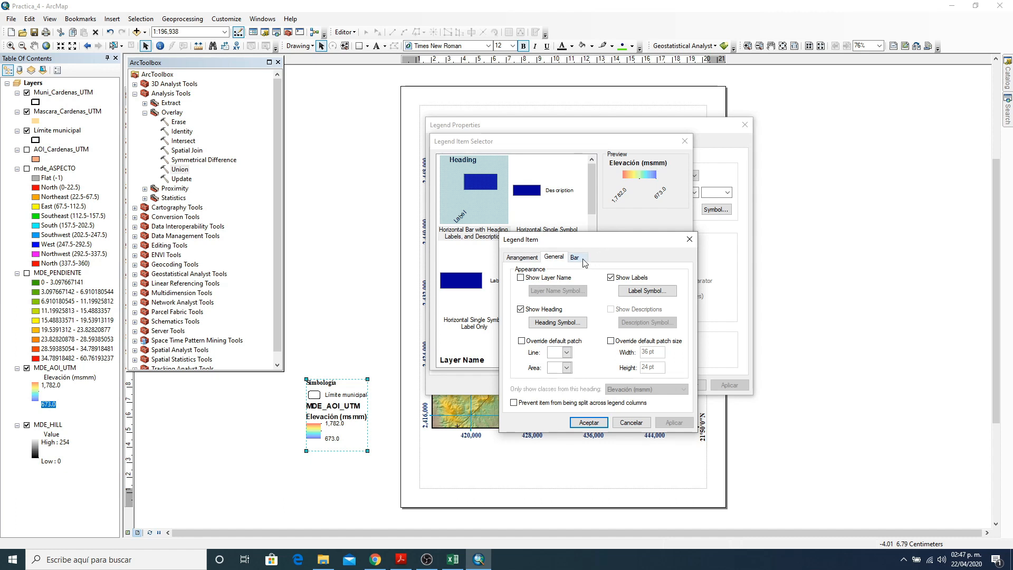
pyautogui.click(575, 257)
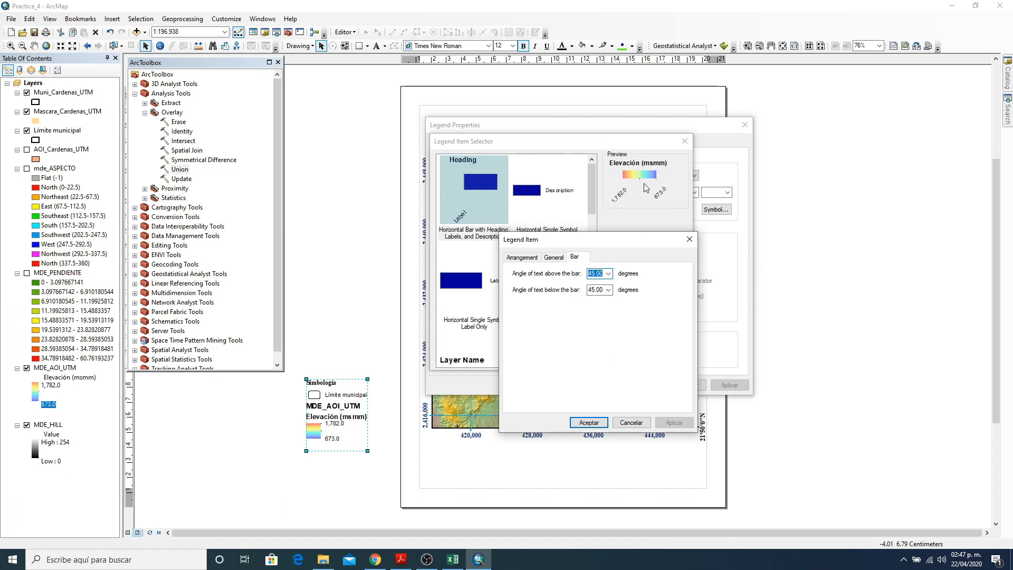
pyautogui.press('Tab')
pyautogui.write('0')
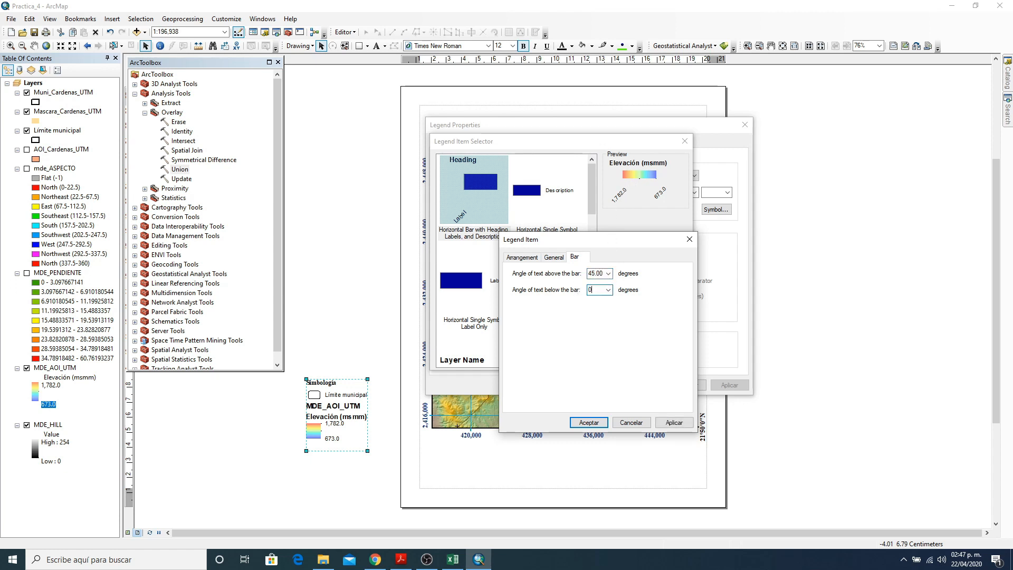
pyautogui.click(589, 423)
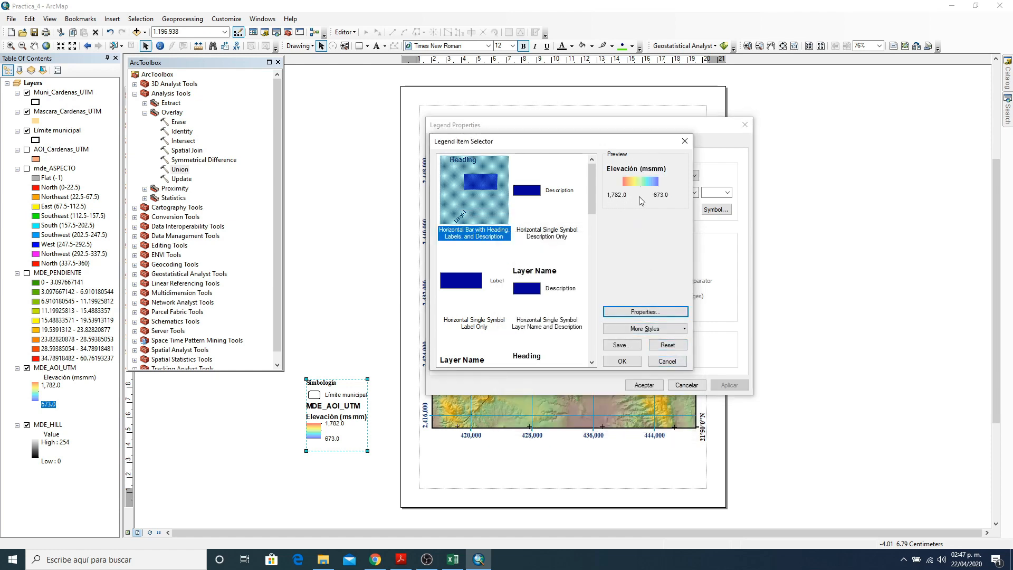
pyautogui.click(628, 362)
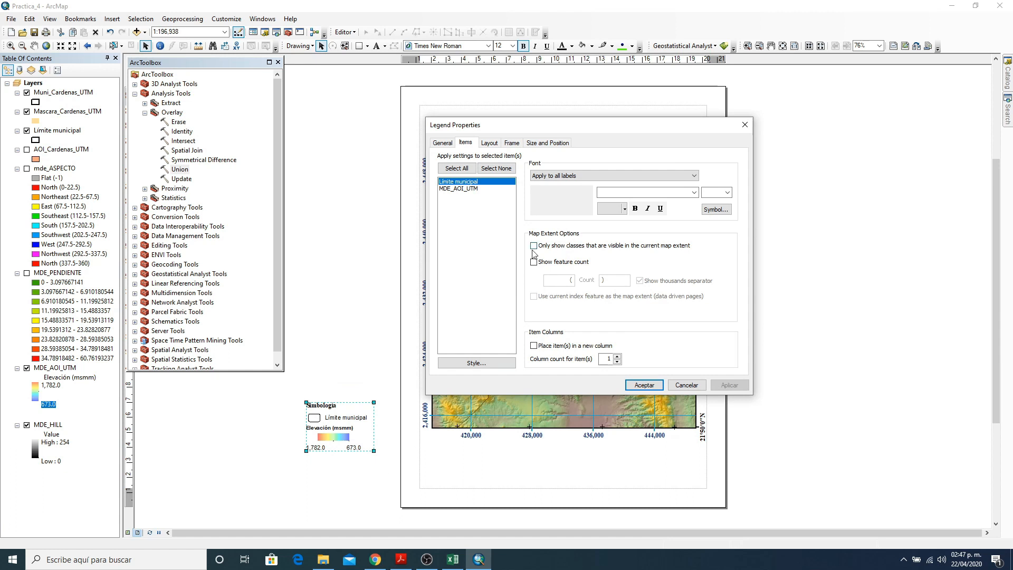
# - Format the Límite municipal legend item's labels in Times New Roman size 12 and turn on its feature count
pyautogui.click(638, 193)
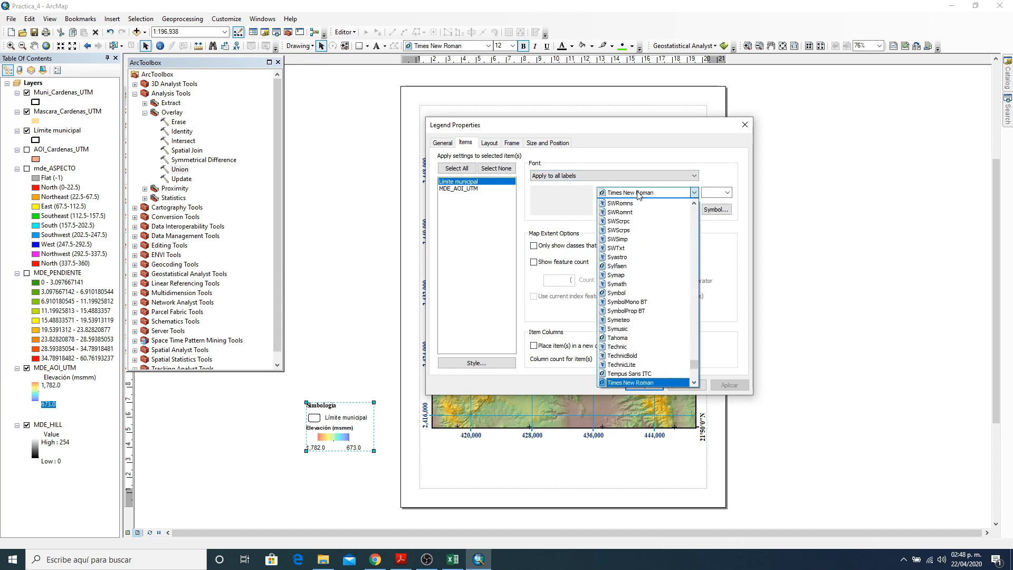
pyautogui.click(714, 194)
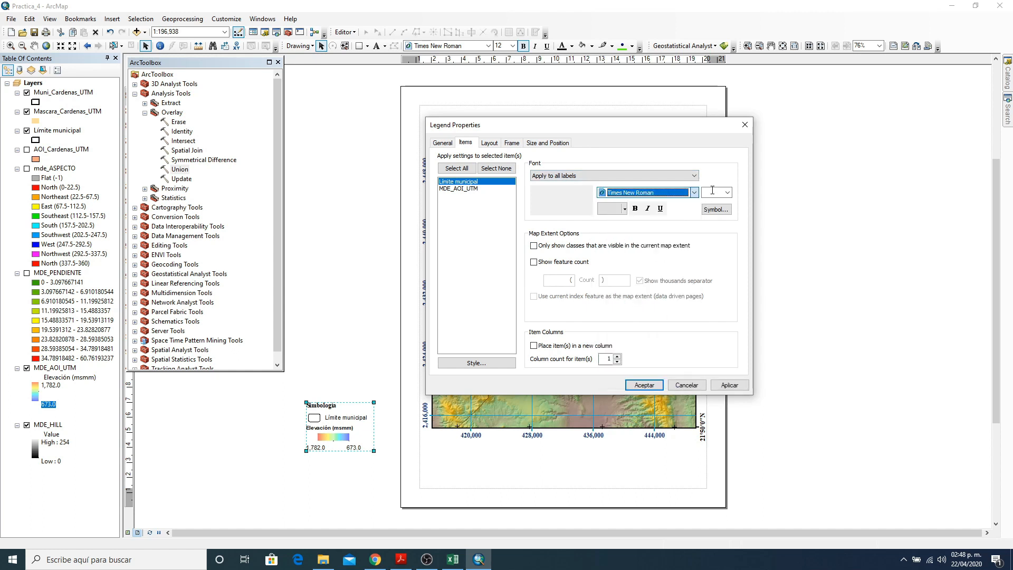
pyautogui.write('1')
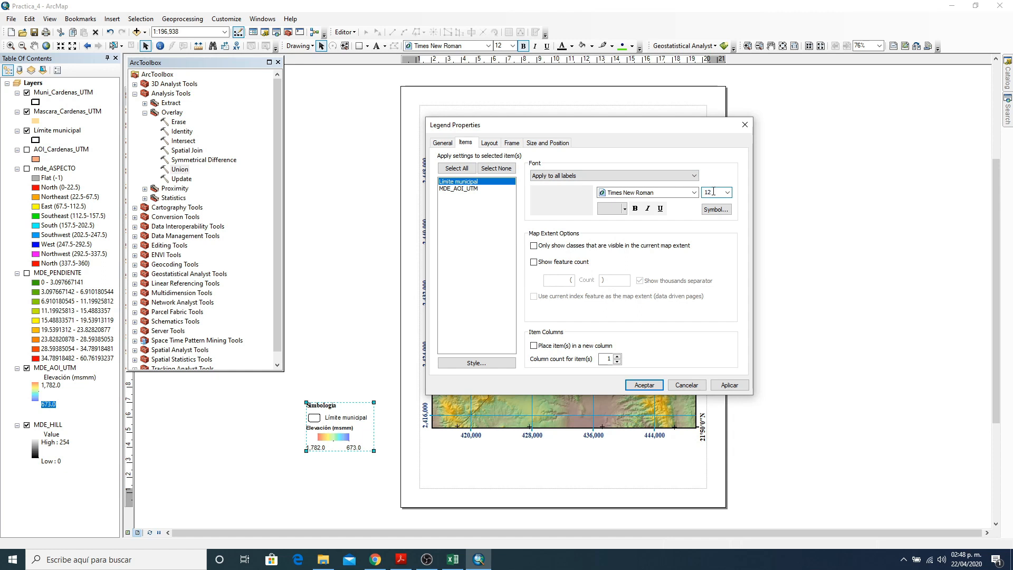
pyautogui.write('2')
pyautogui.click(708, 262)
pyautogui.click(731, 386)
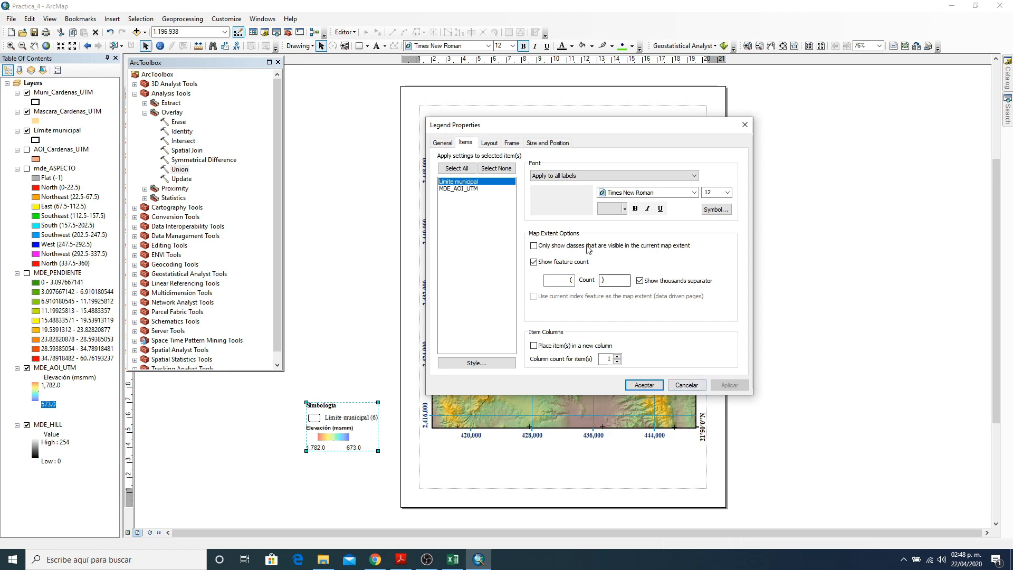
# - Apply Times New Roman size 12 to the labels of all legend items
pyautogui.click(456, 168)
pyautogui.click(675, 193)
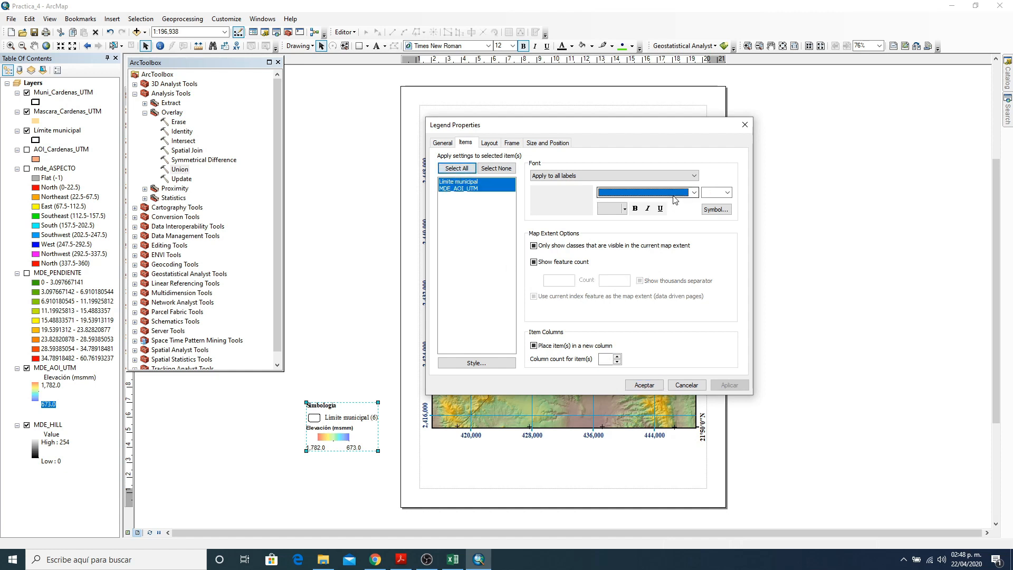
pyautogui.press('i')
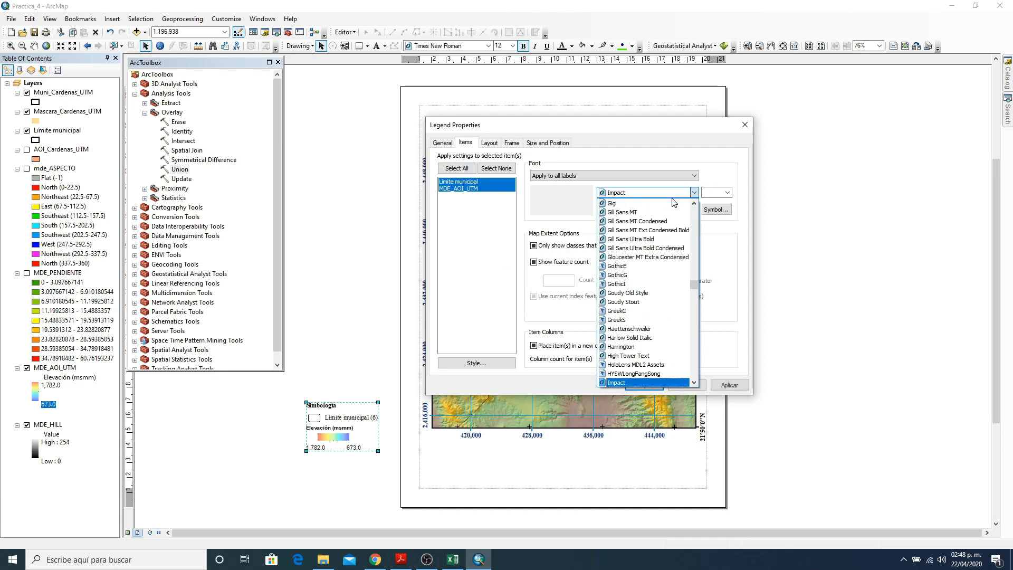
pyautogui.press('t')
pyautogui.press('i')
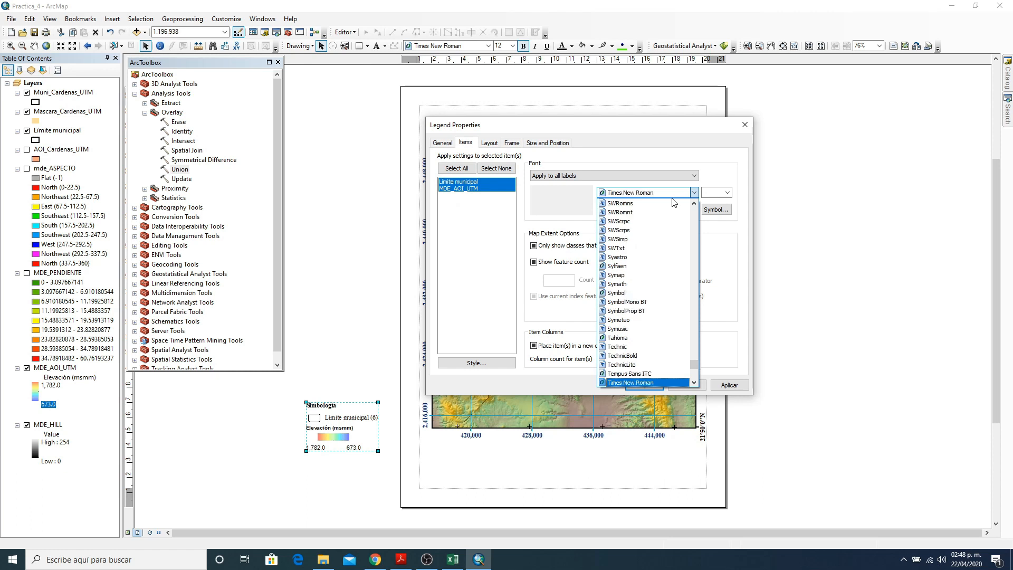
pyautogui.click(716, 193)
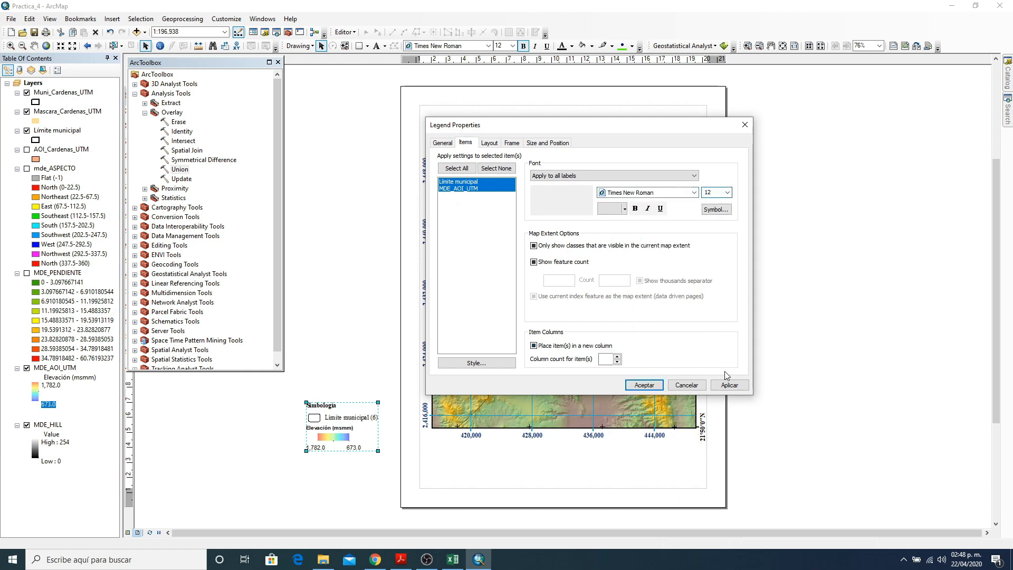
pyautogui.click(730, 383)
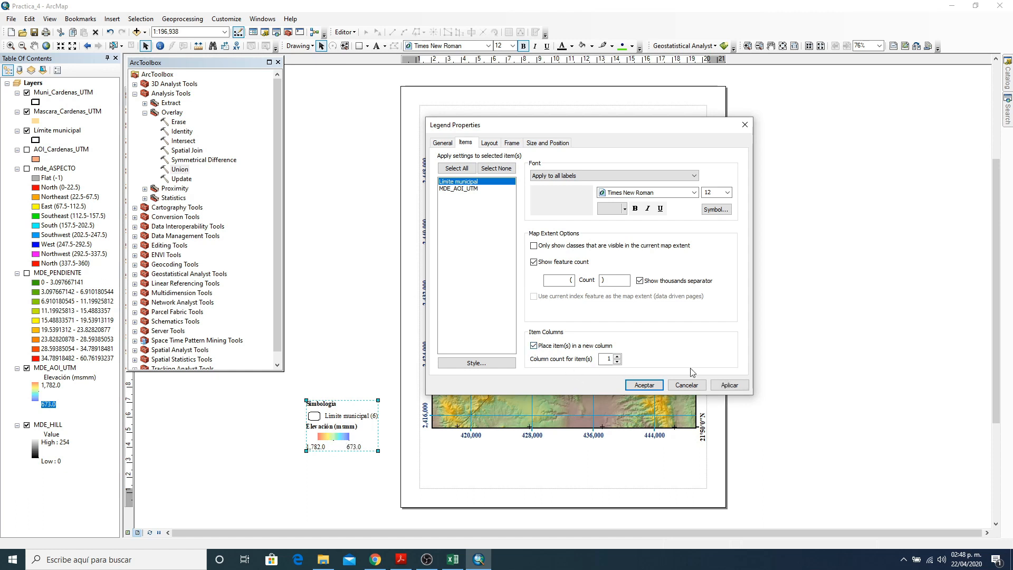
# - Try placing Límite municipal in a new column and using a column count of 2 for both legend items
pyautogui.click(730, 386)
pyautogui.click(617, 356)
pyautogui.click(730, 386)
pyautogui.click(458, 189)
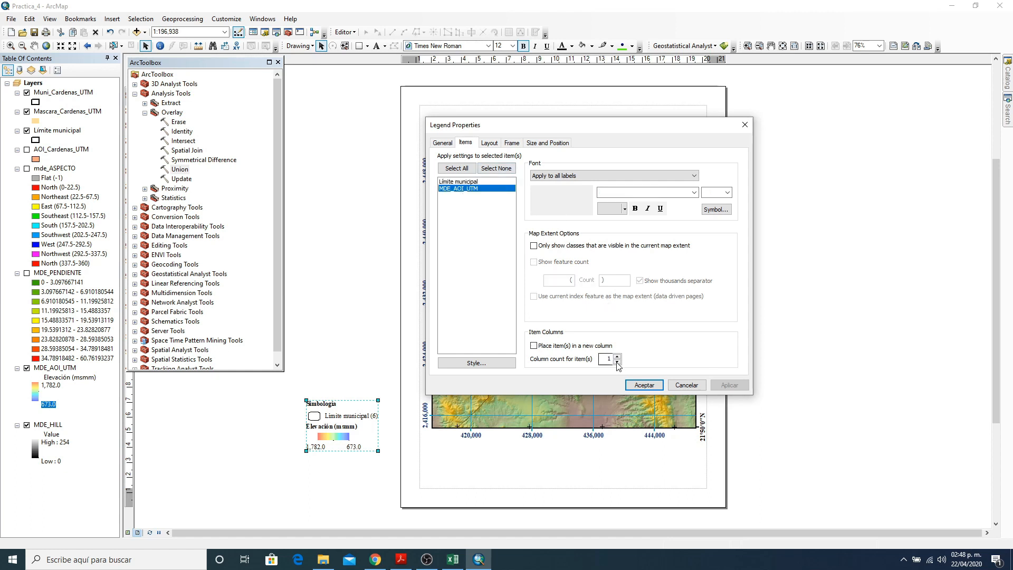
pyautogui.click(617, 356)
pyautogui.click(730, 386)
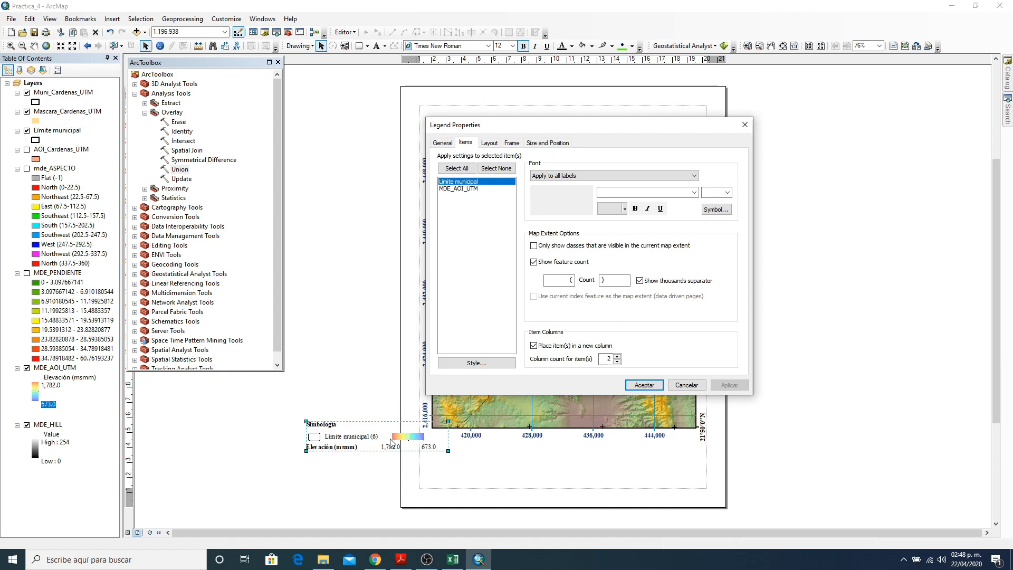
# - Remove the new-column placement from the Límite municipal legend item and set its column count to 1
pyautogui.click(534, 346)
pyautogui.click(737, 388)
pyautogui.keyDown('shift'); pyautogui.click(482, 188); pyautogui.keyUp('shift')
pyautogui.click(483, 182)
pyautogui.click(617, 362)
pyautogui.click(730, 387)
# - Try placing the MDE_AOI_UTM legend item in a new column with a column count of 1
pyautogui.click(483, 189)
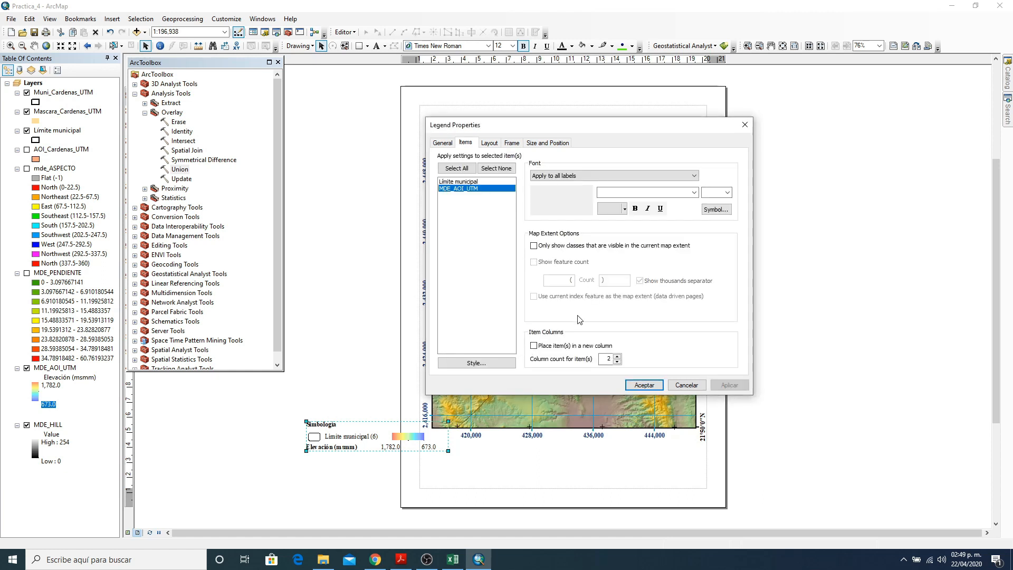
pyautogui.click(533, 346)
pyautogui.click(730, 386)
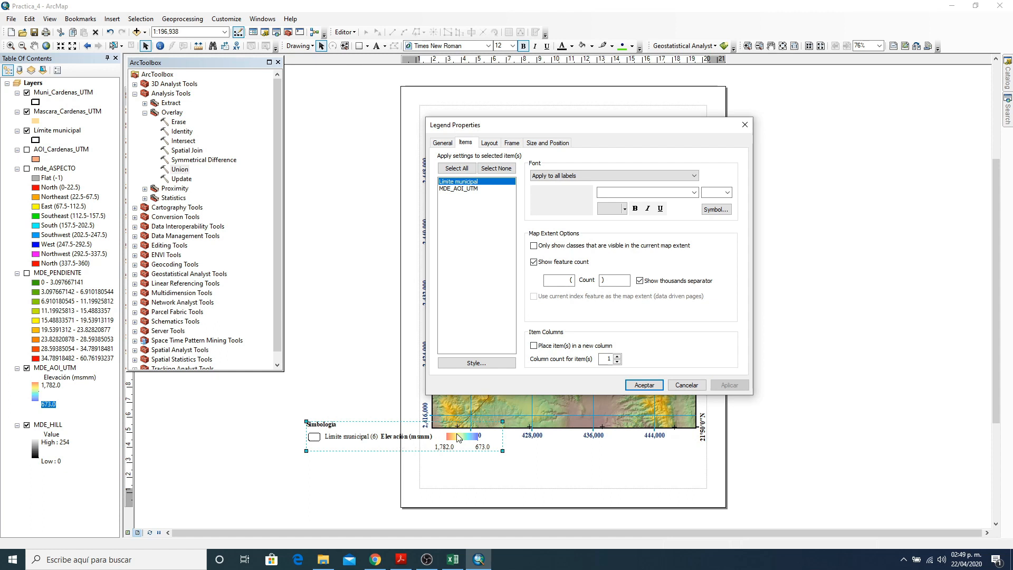
pyautogui.click(484, 189)
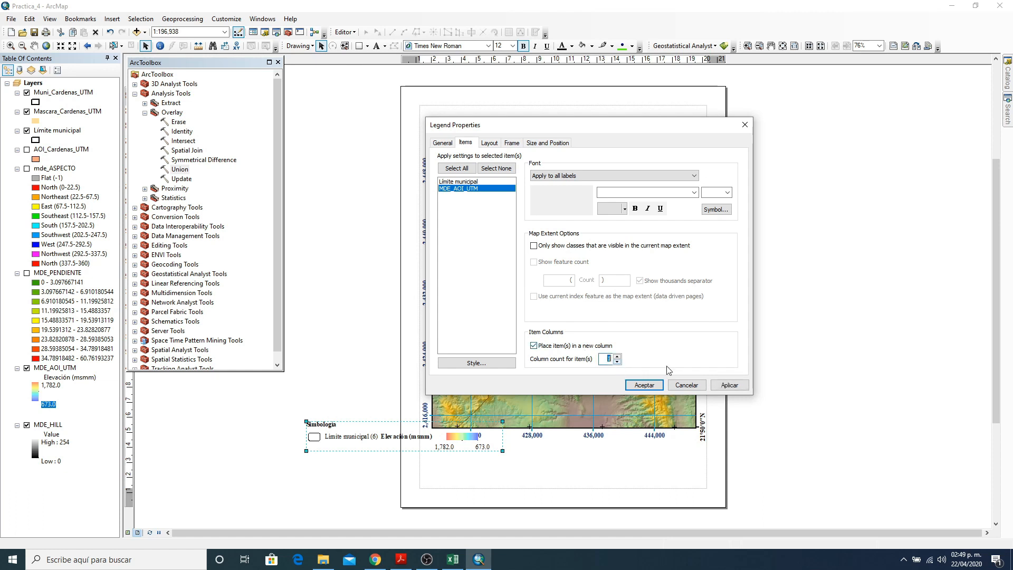
pyautogui.click(729, 385)
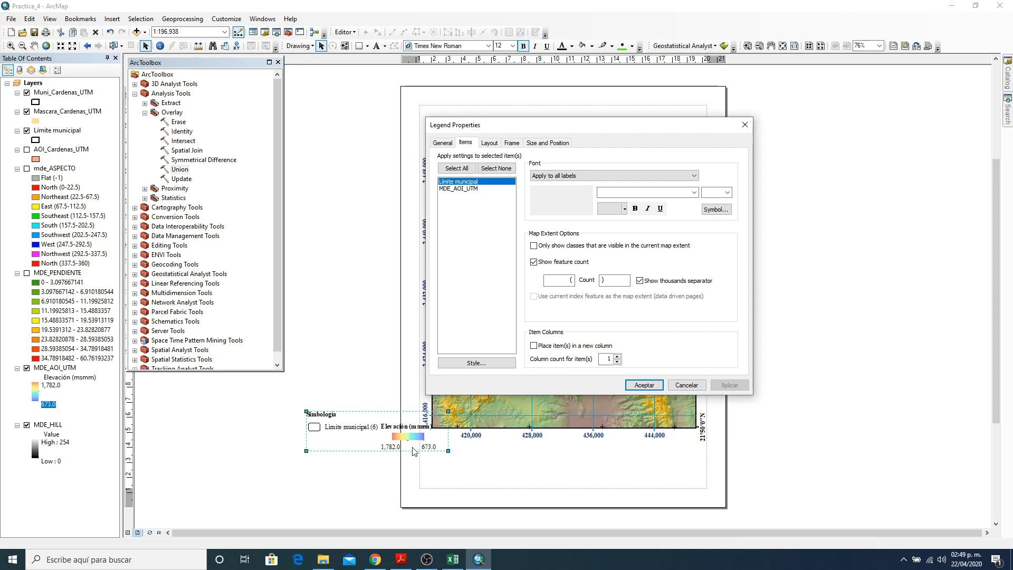
# - Remove the new-column placement from the MDE_AOI_UTM legend item and accept the legend properties
pyautogui.click(473, 190)
pyautogui.click(533, 261)
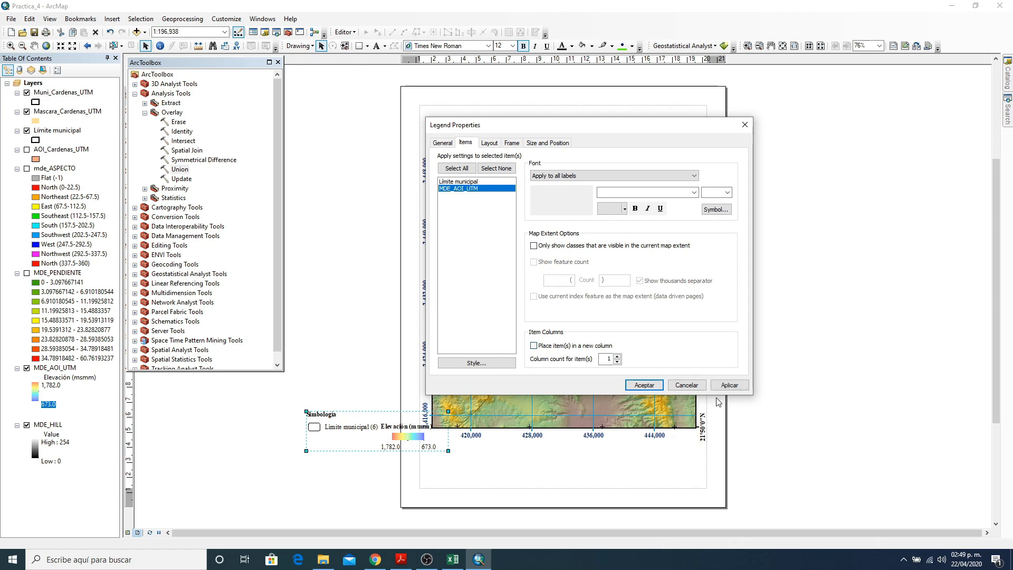
pyautogui.click(728, 387)
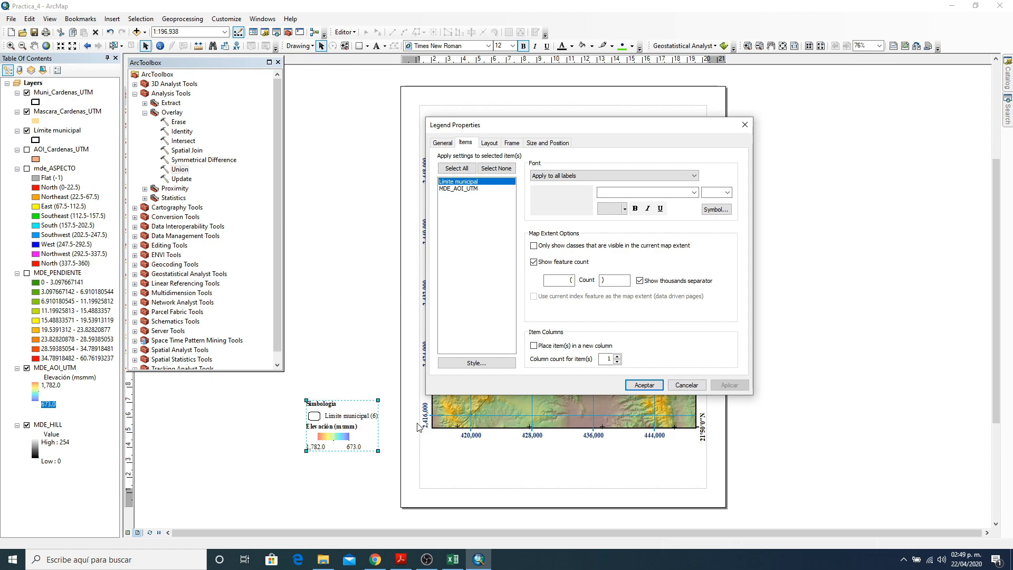
pyautogui.click(641, 387)
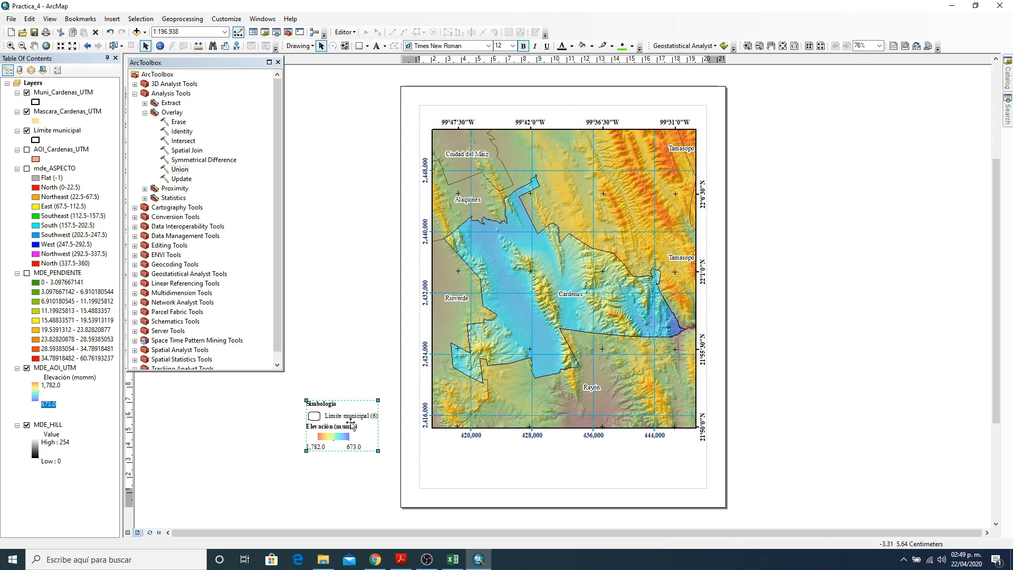
# - Move the legend slightly up and to the right beside the page, ready for a close check of its entries
pyautogui.moveTo(350, 421)
pyautogui.mouseDown()
pyautogui.moveTo(340, 420)
pyautogui.moveTo(478, 462)
pyautogui.moveTo(464, 402)
pyautogui.moveTo(352, 405)
pyautogui.mouseUp()
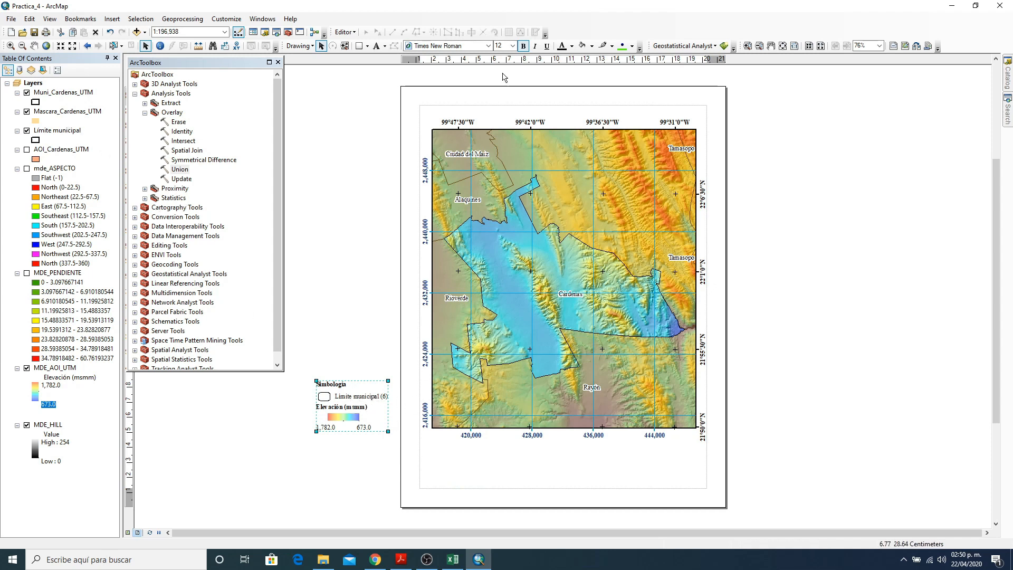
pyautogui.click(748, 47)
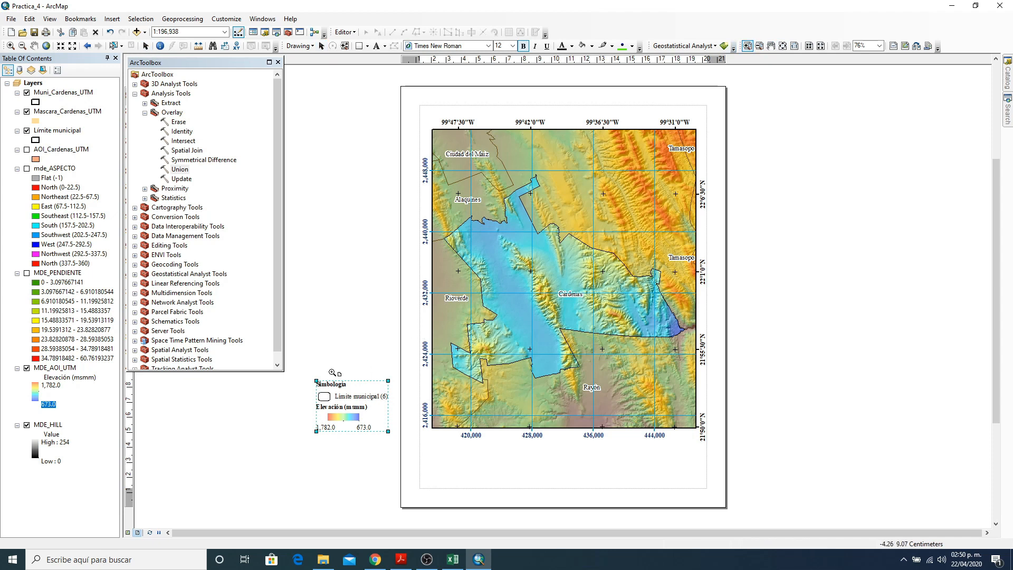
pyautogui.moveTo(307, 374); pyautogui.dragTo(408, 453)
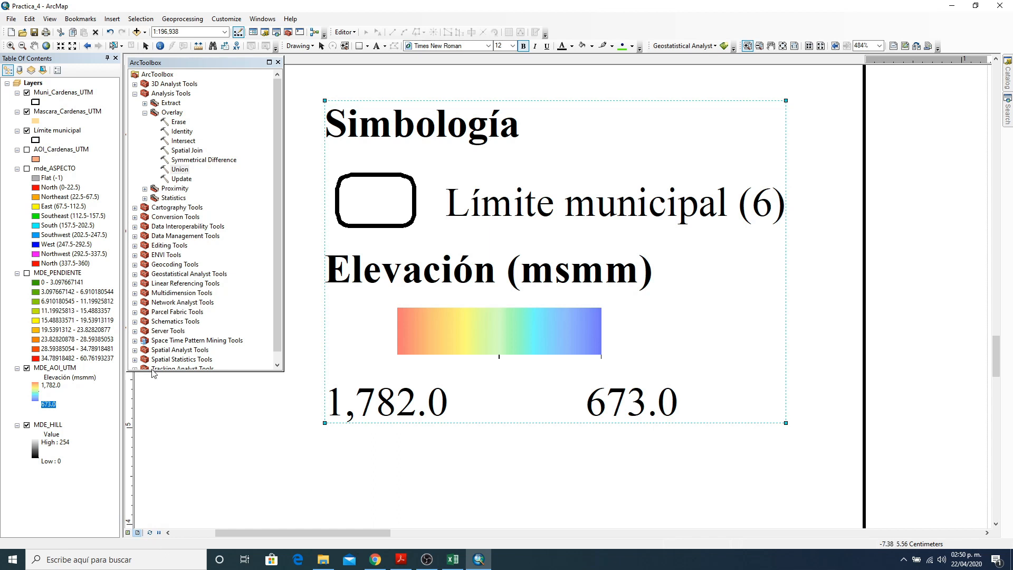
# - Rename the Muni_Cardenas_UTM layer as Límite municipal and remove the feature count from its legend entry
pyautogui.click(67, 131)
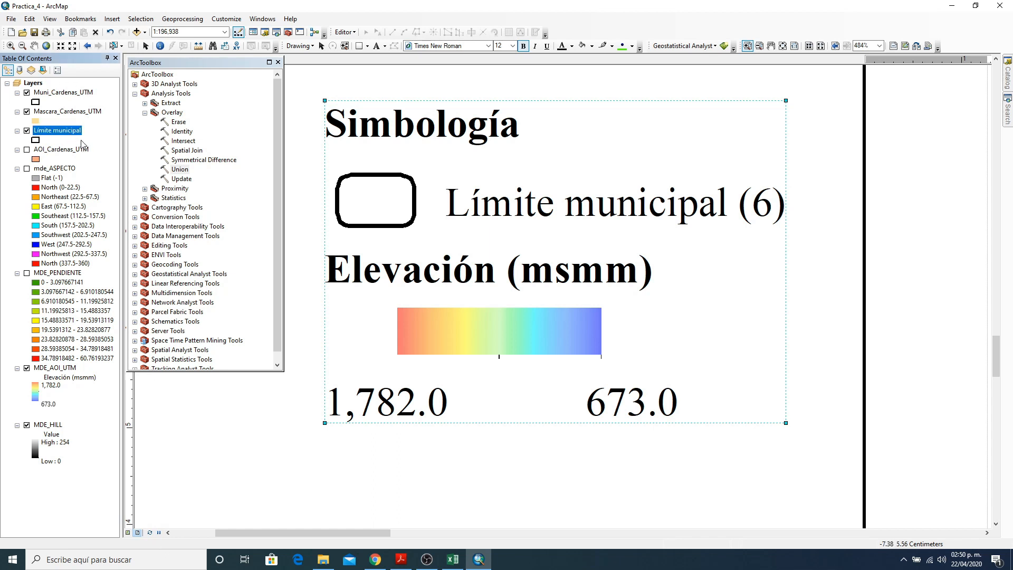
pyautogui.click(84, 133)
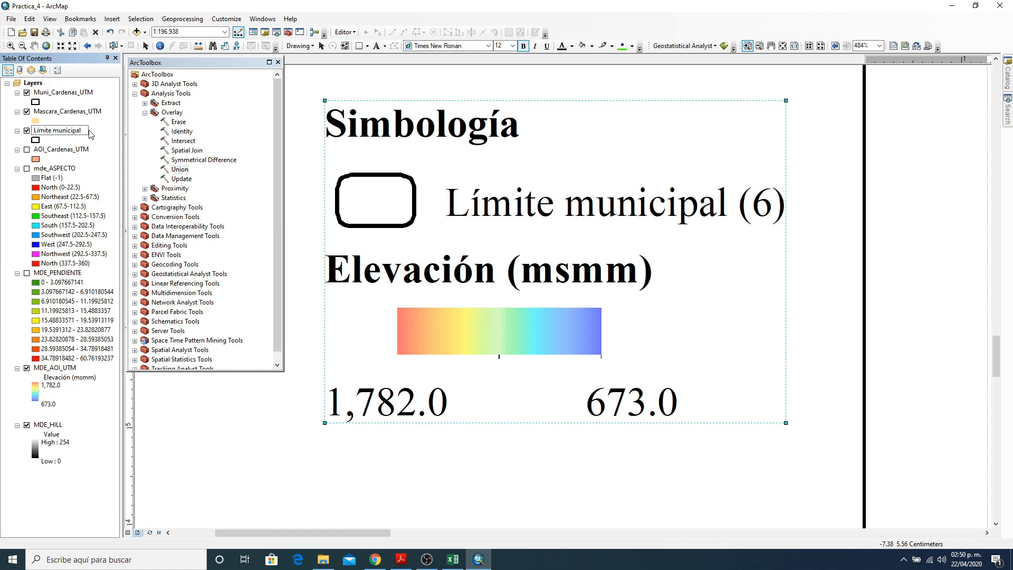
pyautogui.press('Return')
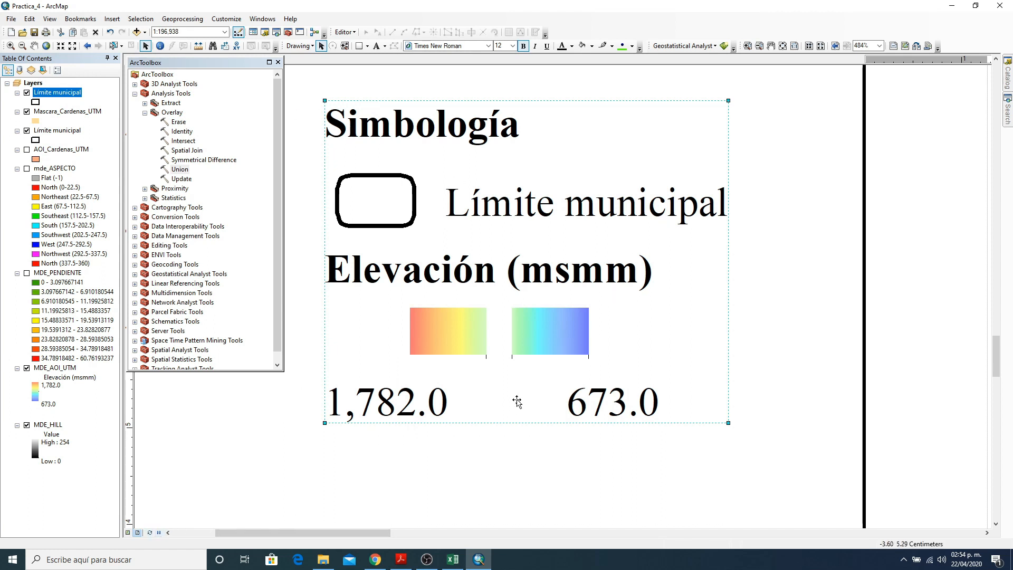
# - Give the legend a thin black border with an X and Y gap of 4 pts and 4 % rounding
pyautogui.rightClick(553, 227)
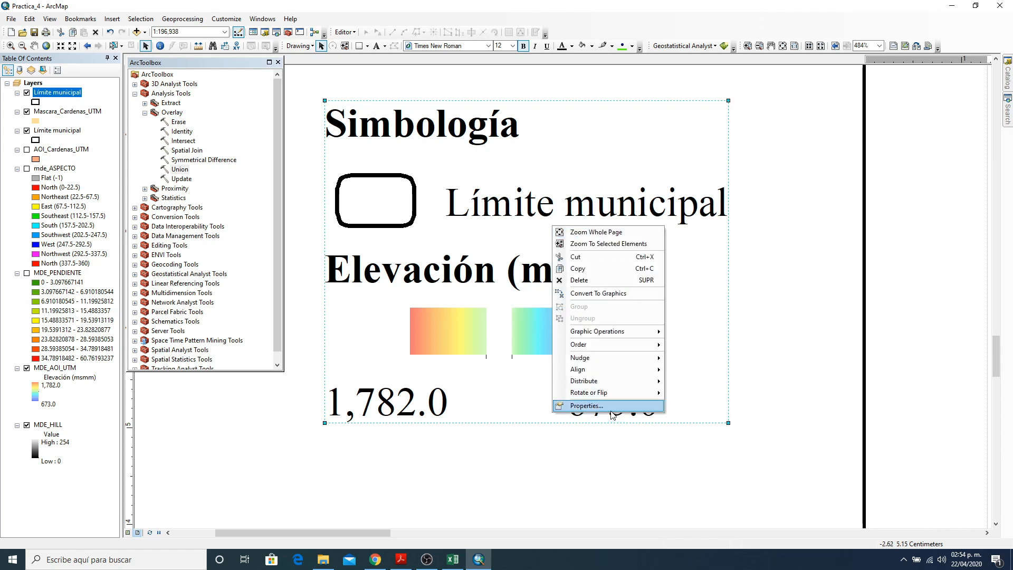
pyautogui.click(552, 452)
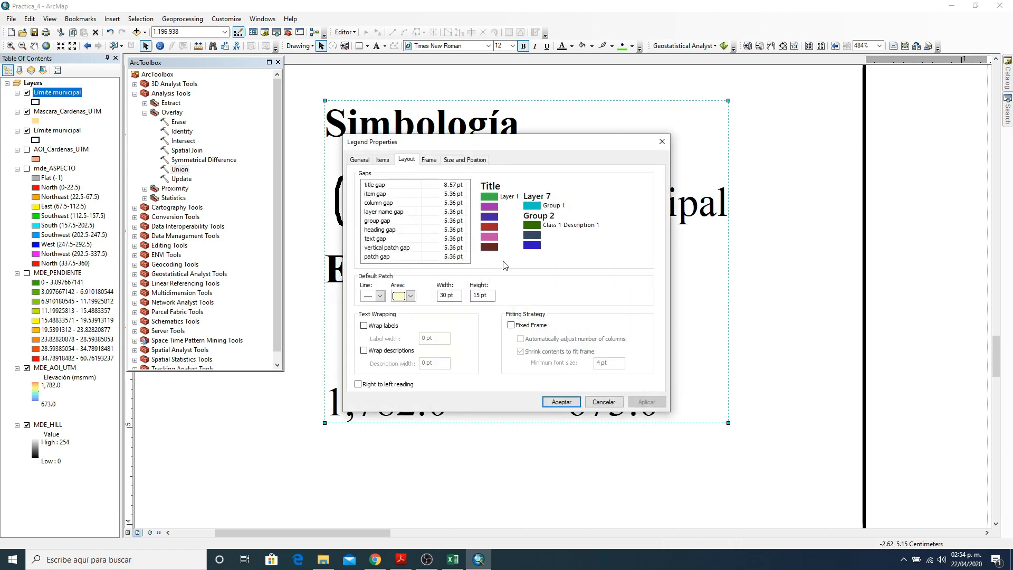
pyautogui.click(430, 160)
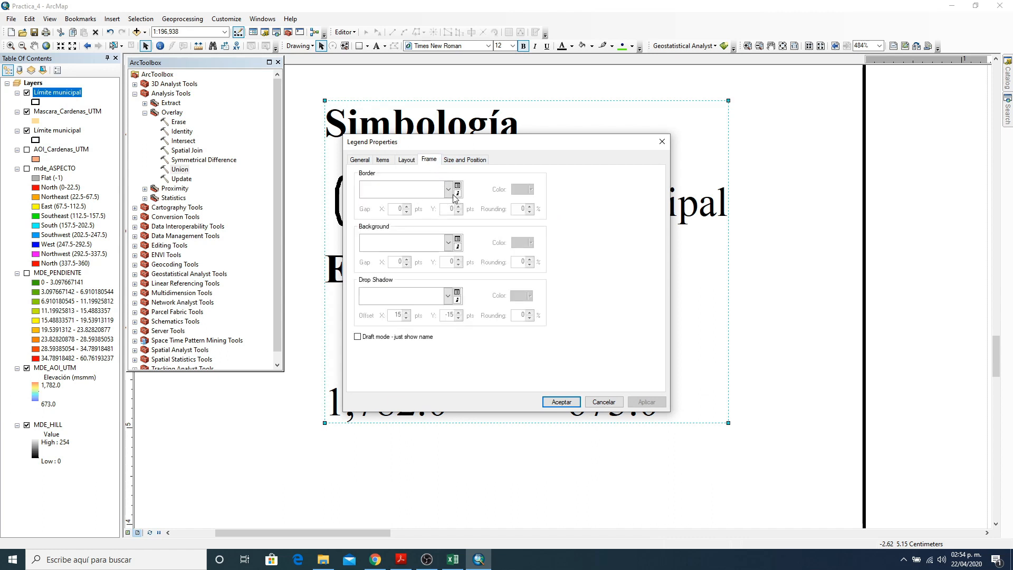
pyautogui.click(449, 189)
pyautogui.click(421, 225)
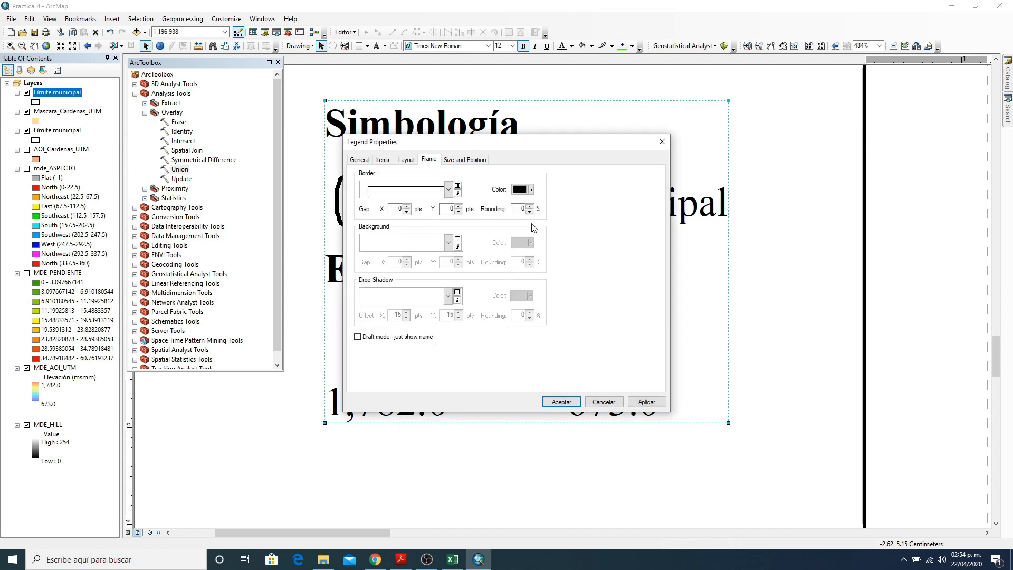
pyautogui.click(395, 209)
pyautogui.write('4')
pyautogui.press('Tab')
pyautogui.click(647, 402)
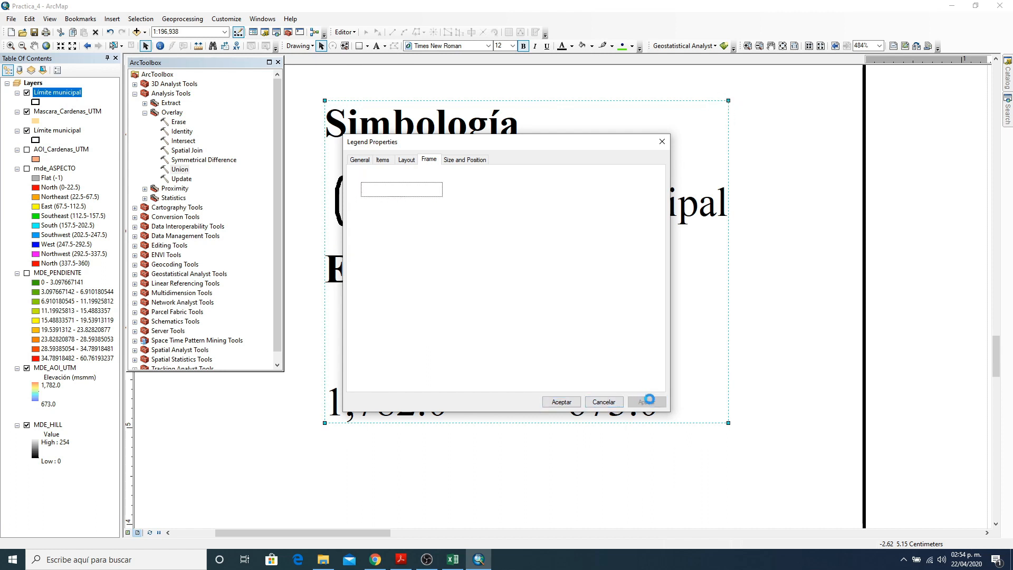
pyautogui.click(561, 403)
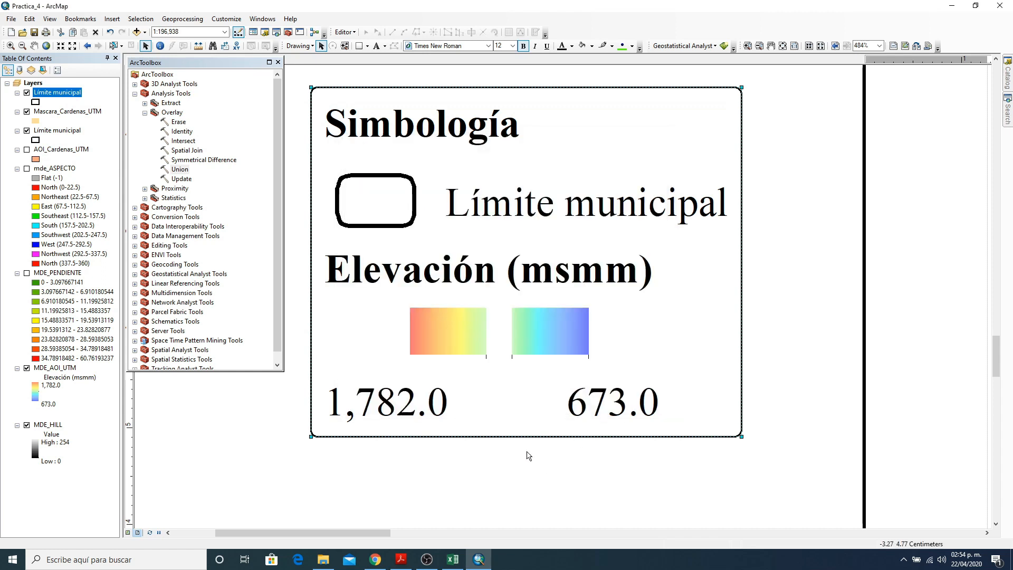
# - Place the legend on the page beneath the lower-left corner of the map frame
pyautogui.click(783, 47)
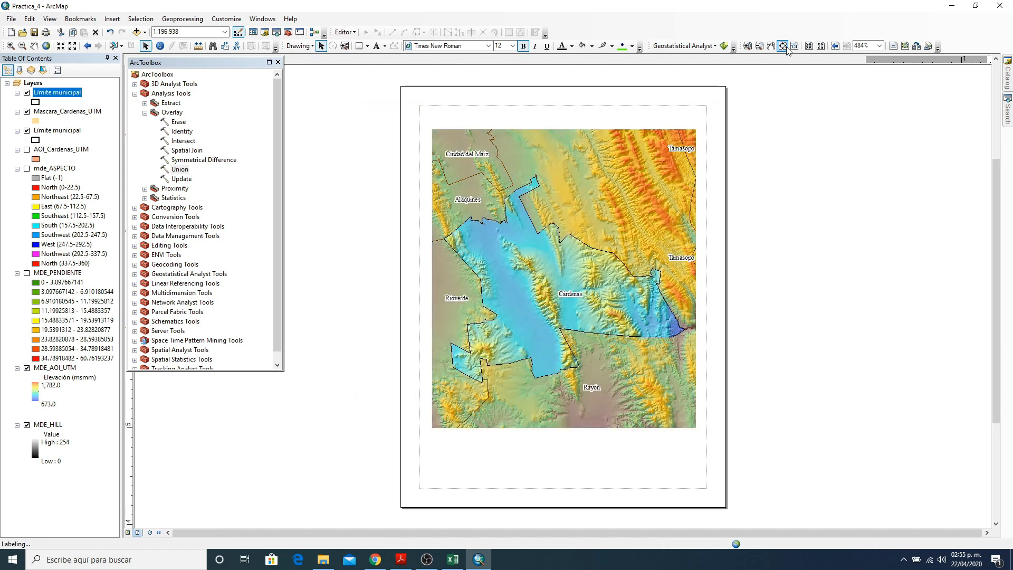
pyautogui.moveTo(336, 414); pyautogui.dragTo(465, 467)
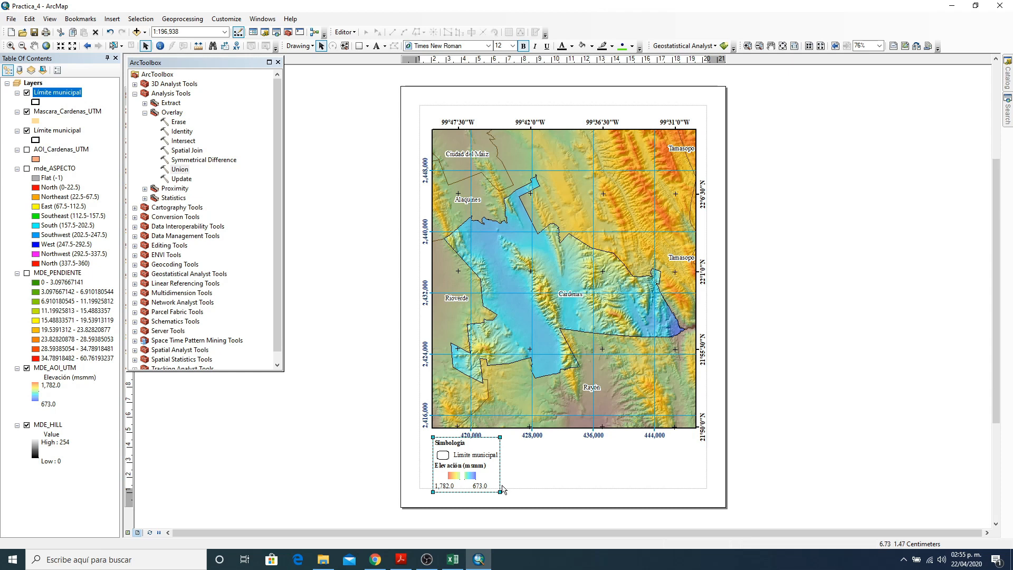
pyautogui.click(511, 477)
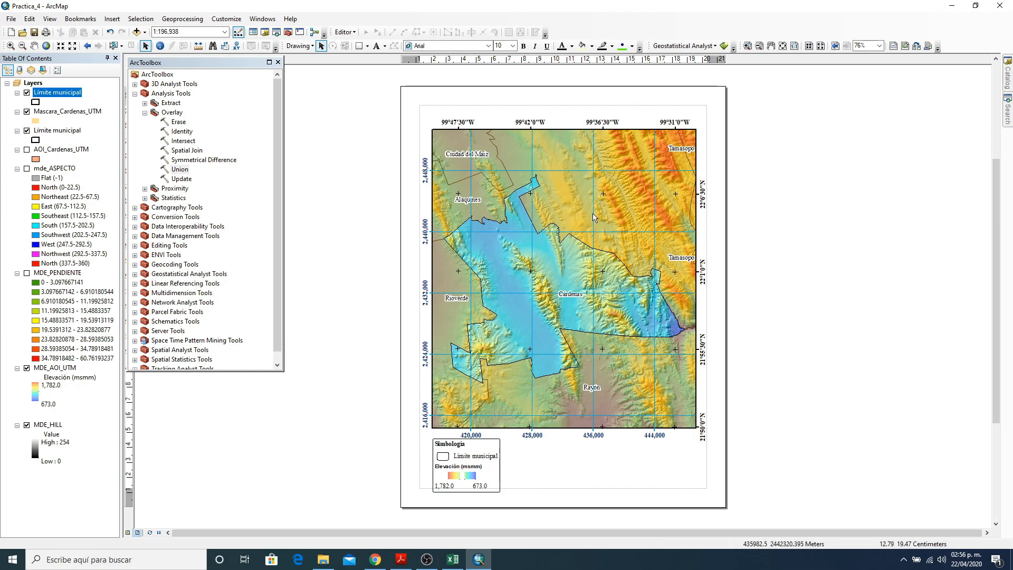
# - Shorten the map frame slightly from its lower edge and move the legend up to follow it
pyautogui.click(544, 261)
pyautogui.moveTo(565, 427); pyautogui.dragTo(562, 421)
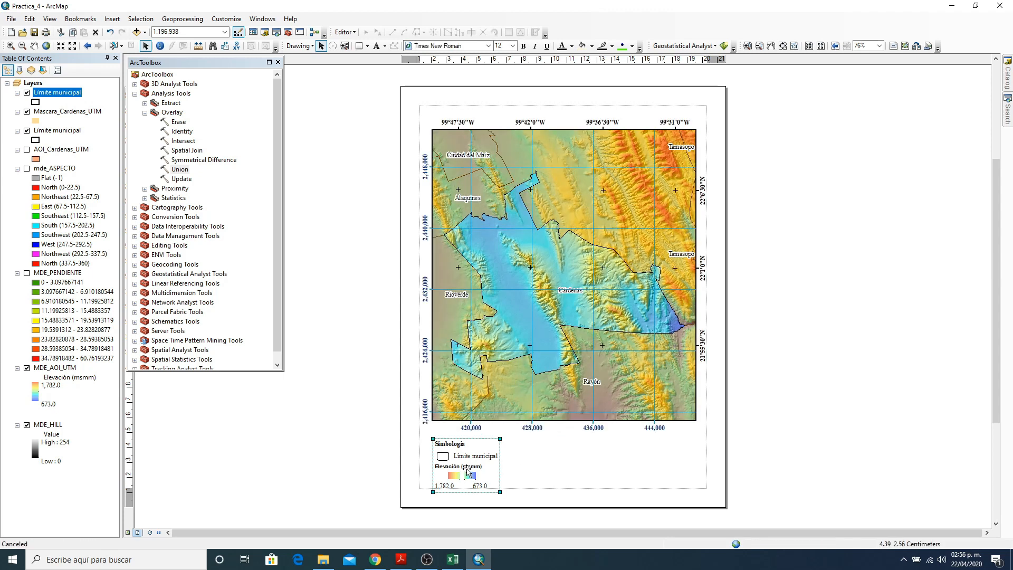
pyautogui.moveTo(467, 468); pyautogui.dragTo(468, 462)
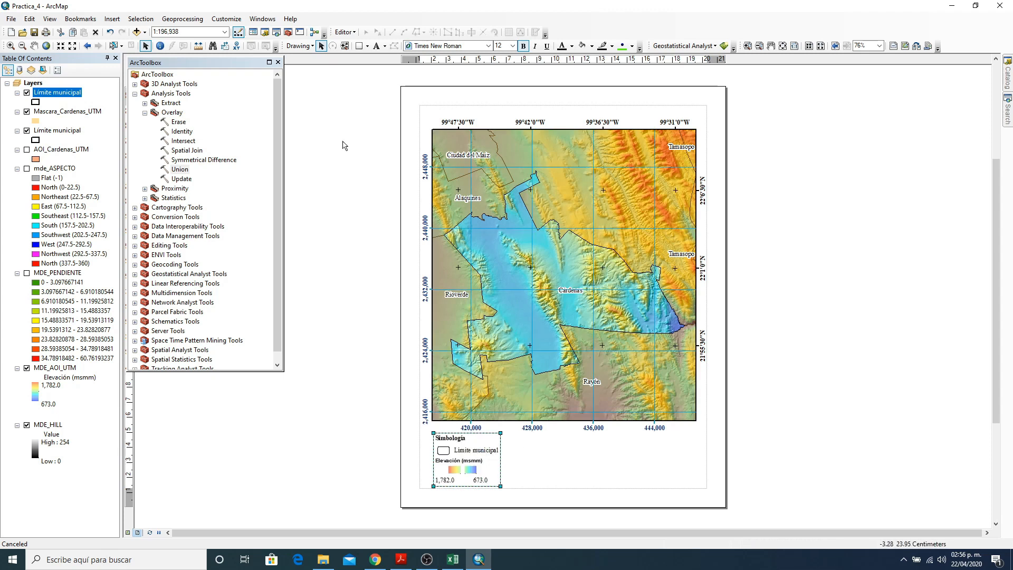
# - Insert a title centred above the map frame and set its text to "Elevación en el municipio de Cárdenas, SLP."
pyautogui.click(112, 19)
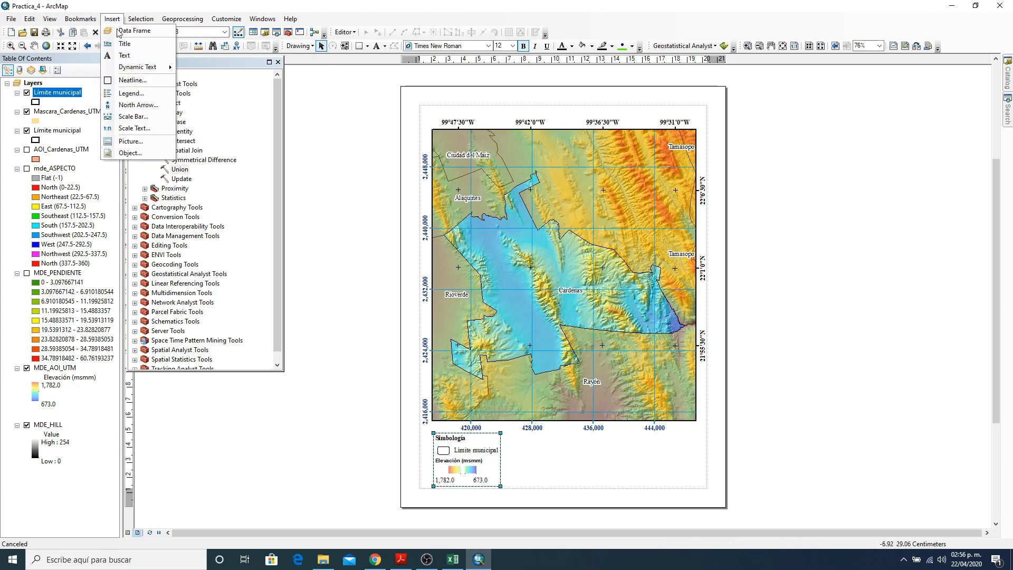
pyautogui.click(144, 47)
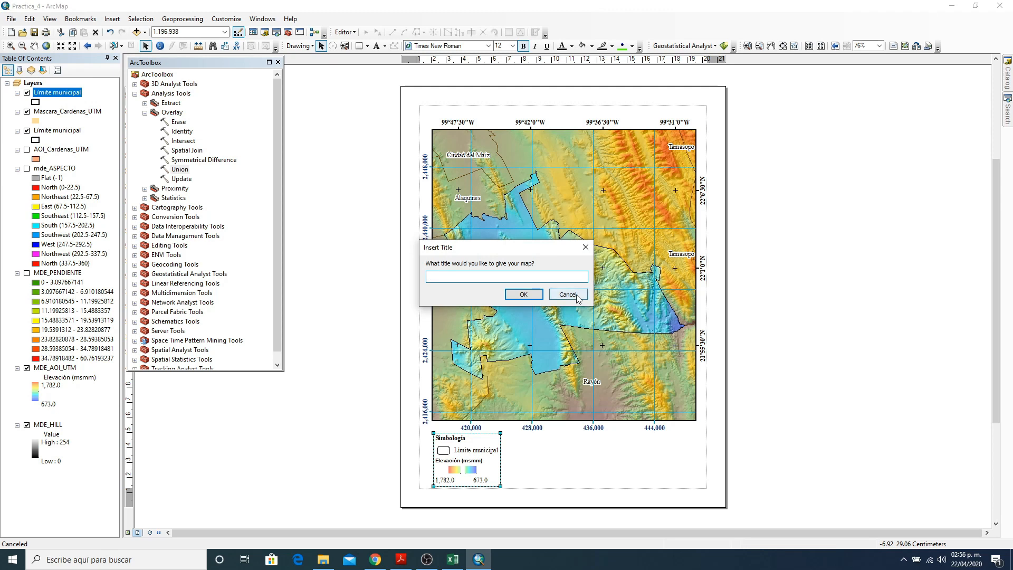
pyautogui.press('Return')
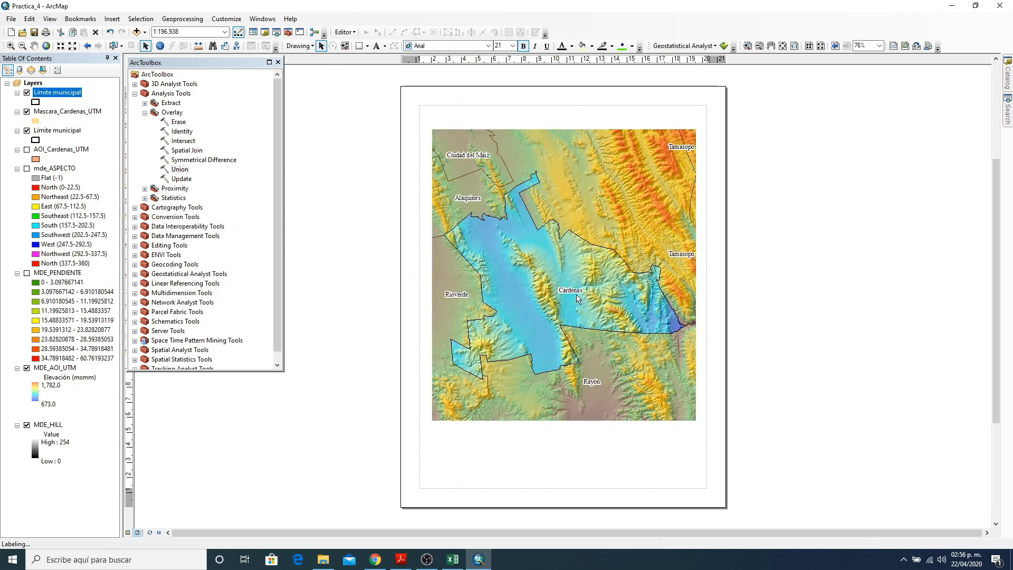
pyautogui.moveTo(559, 130); pyautogui.dragTo(563, 111)
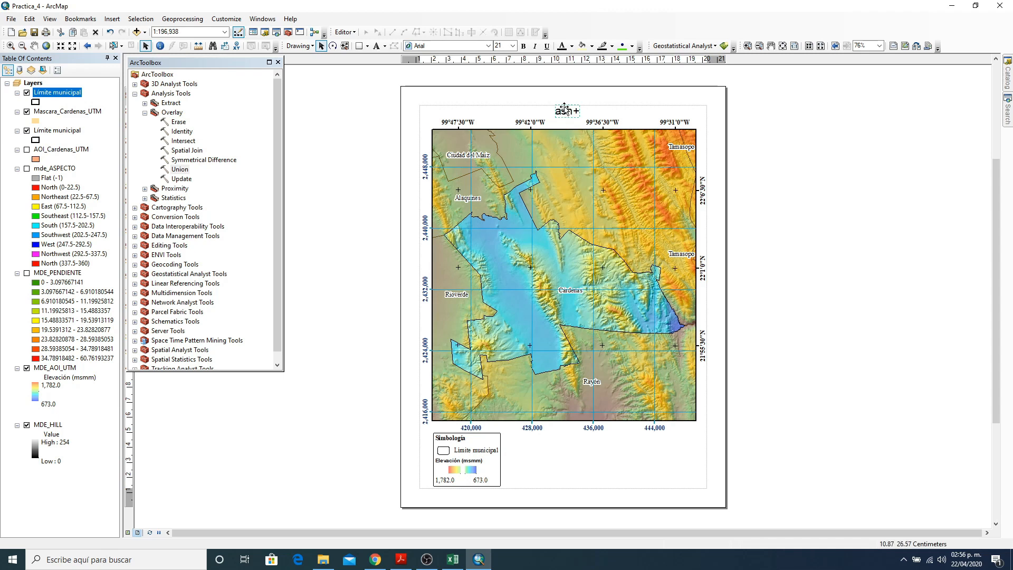
pyautogui.click(594, 125)
pyautogui.doubleClick(567, 111)
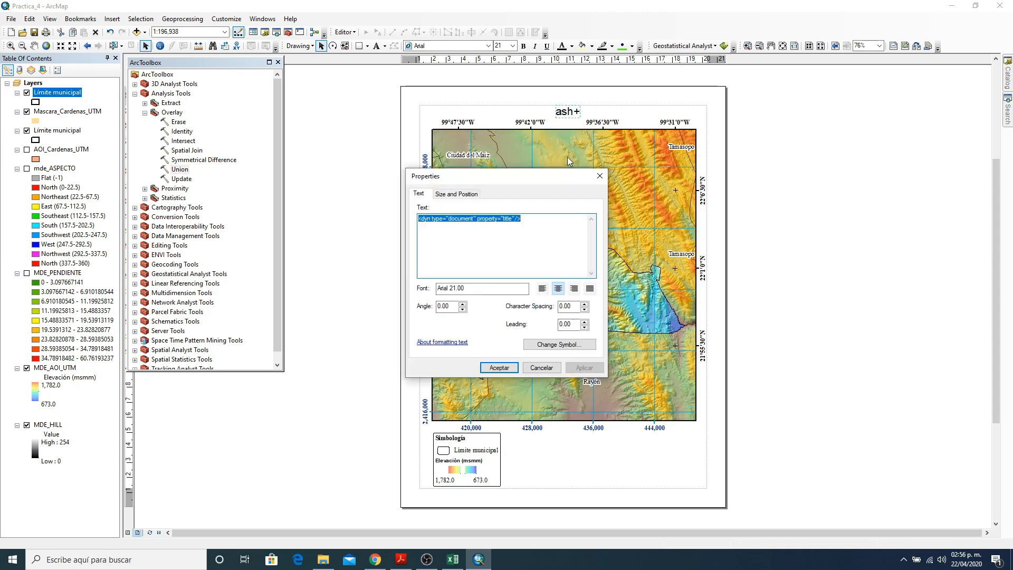
pyautogui.press('Delete')
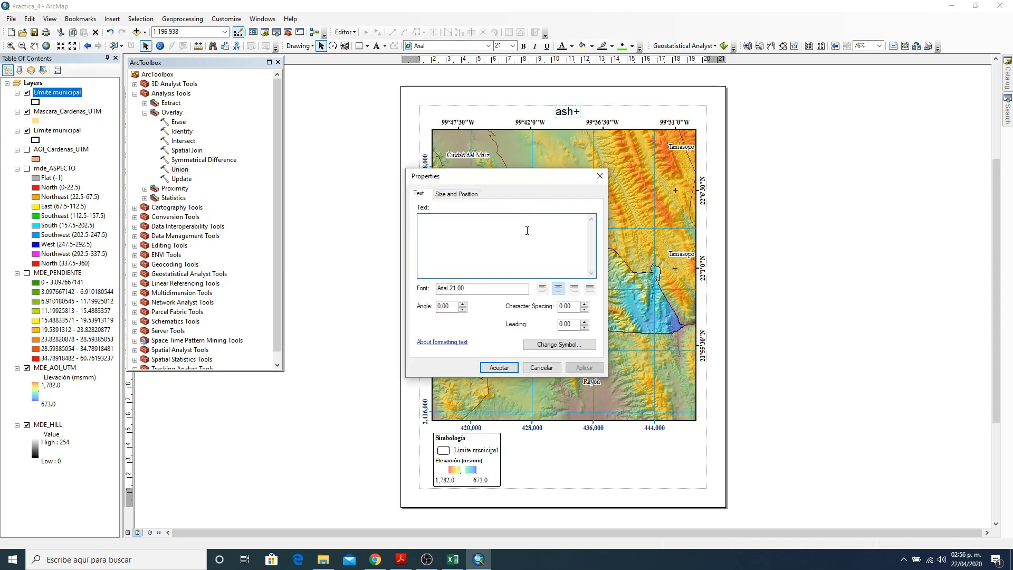
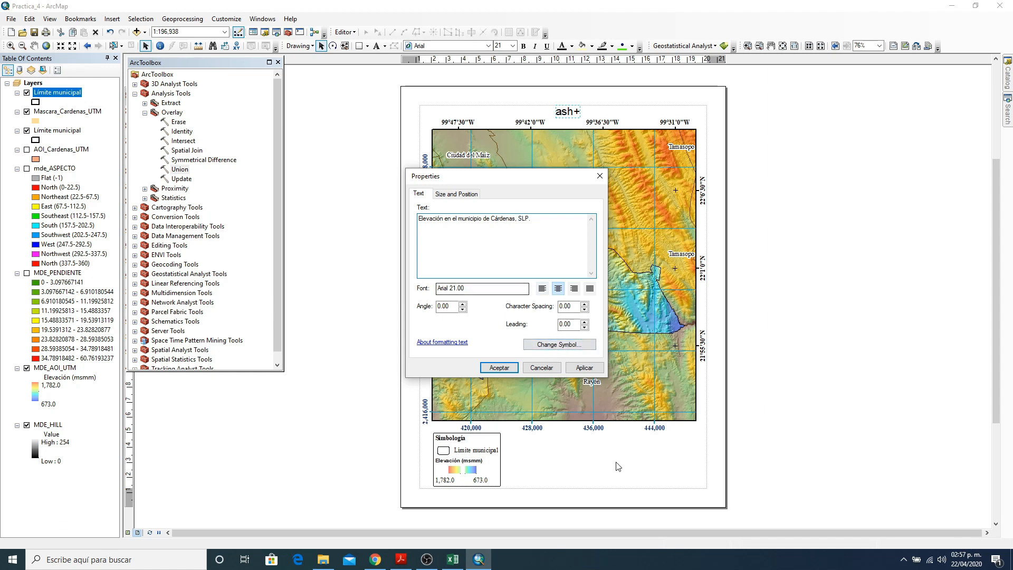
# - Format the map title in Times New Roman, size 16, bold italic, and accept its properties
pyautogui.click(550, 345)
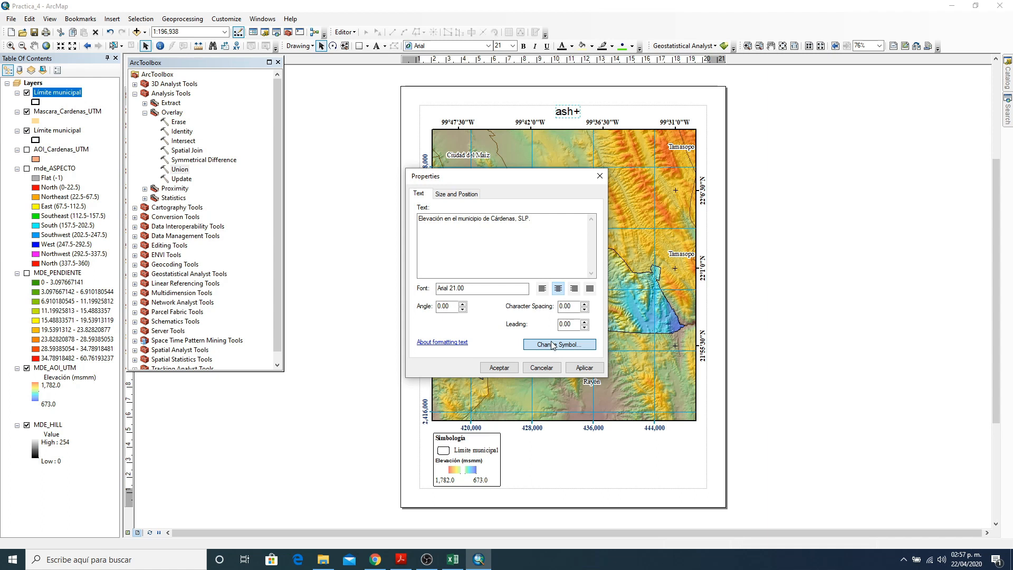
pyautogui.click(552, 344)
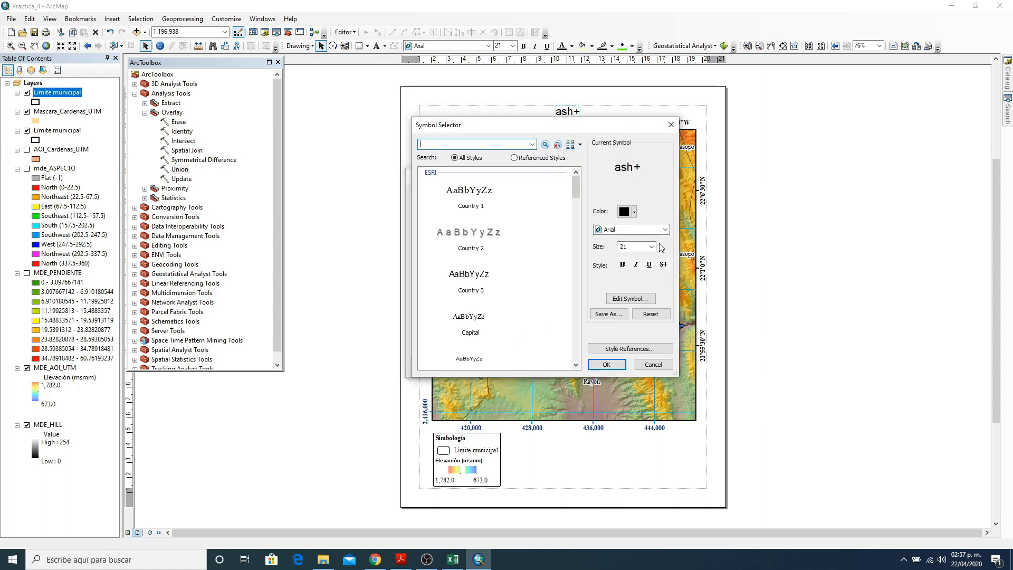
pyautogui.click(626, 230)
pyautogui.click(626, 230)
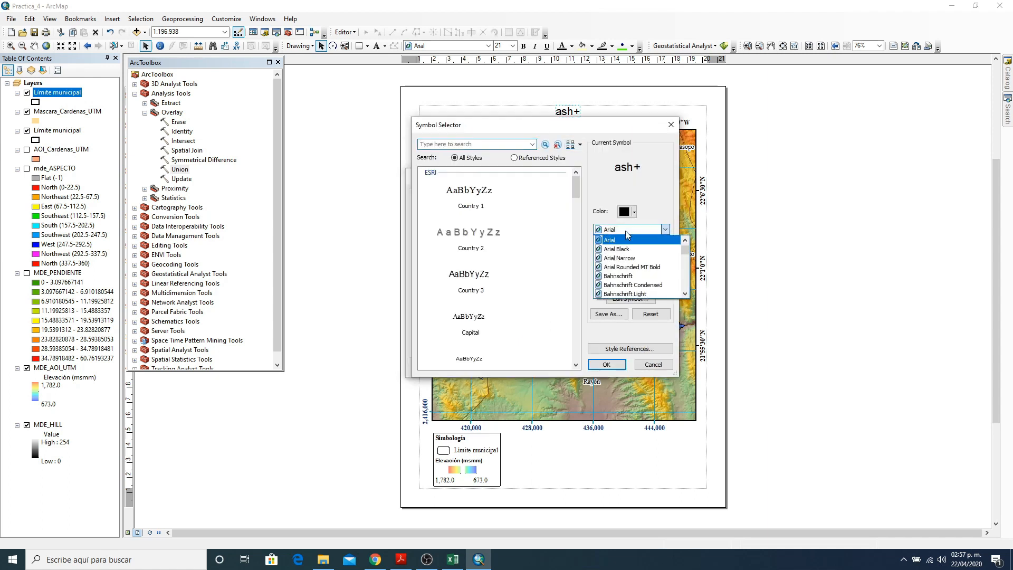
pyautogui.click(627, 232)
pyautogui.doubleClick(625, 246)
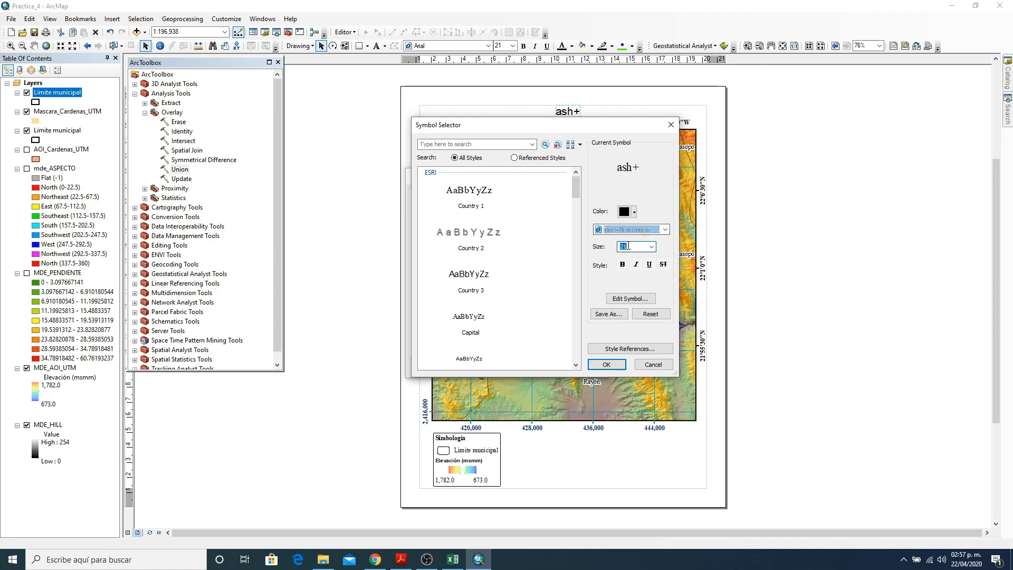
pyautogui.write('16')
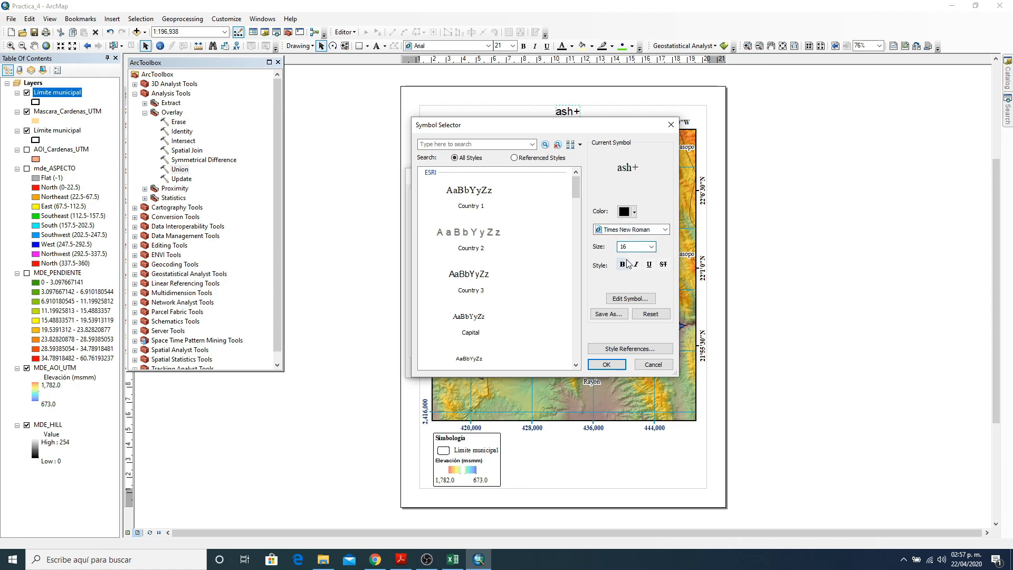
pyautogui.click(623, 265)
pyautogui.click(636, 265)
pyautogui.click(607, 365)
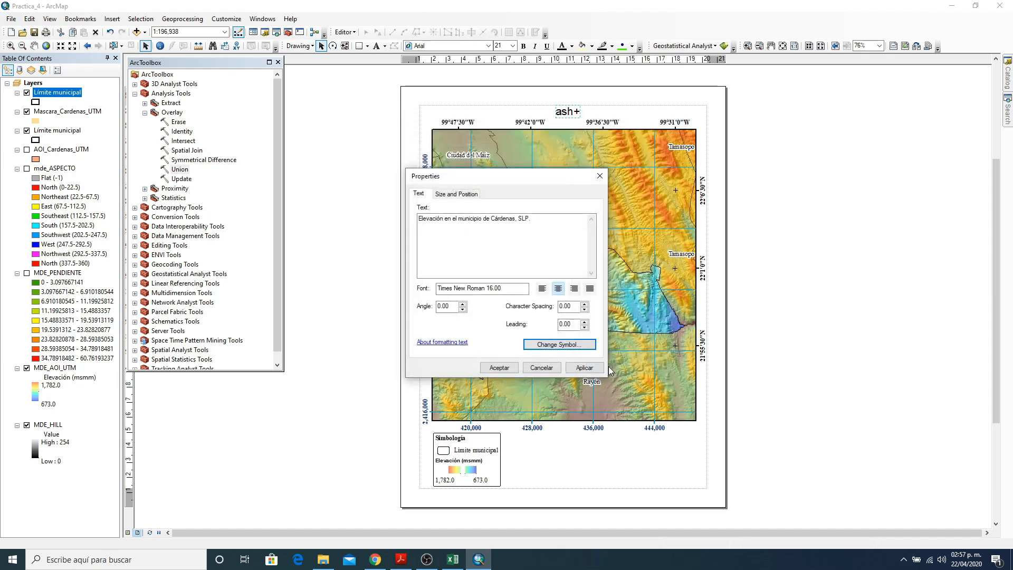
pyautogui.click(591, 369)
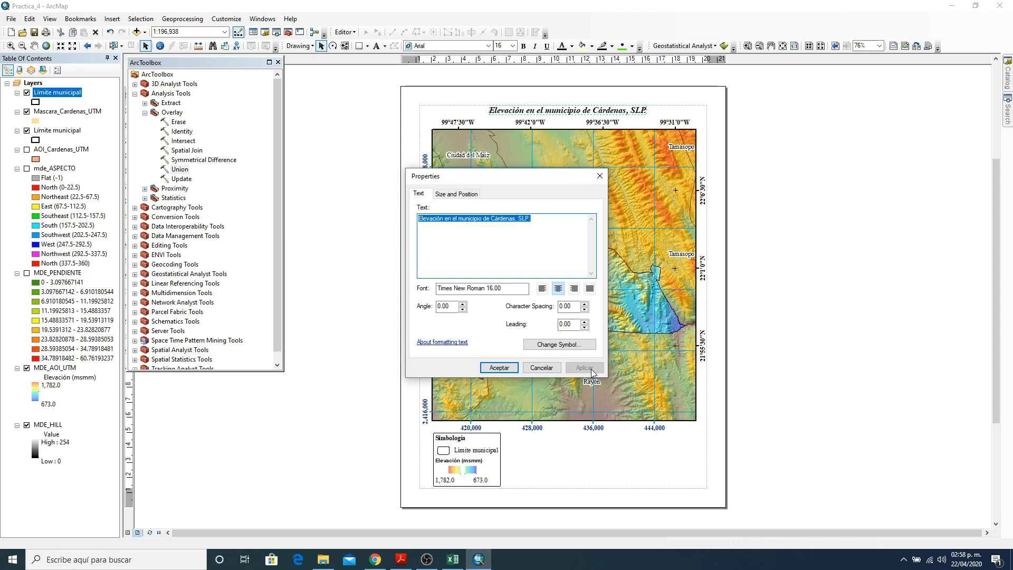
pyautogui.click(500, 368)
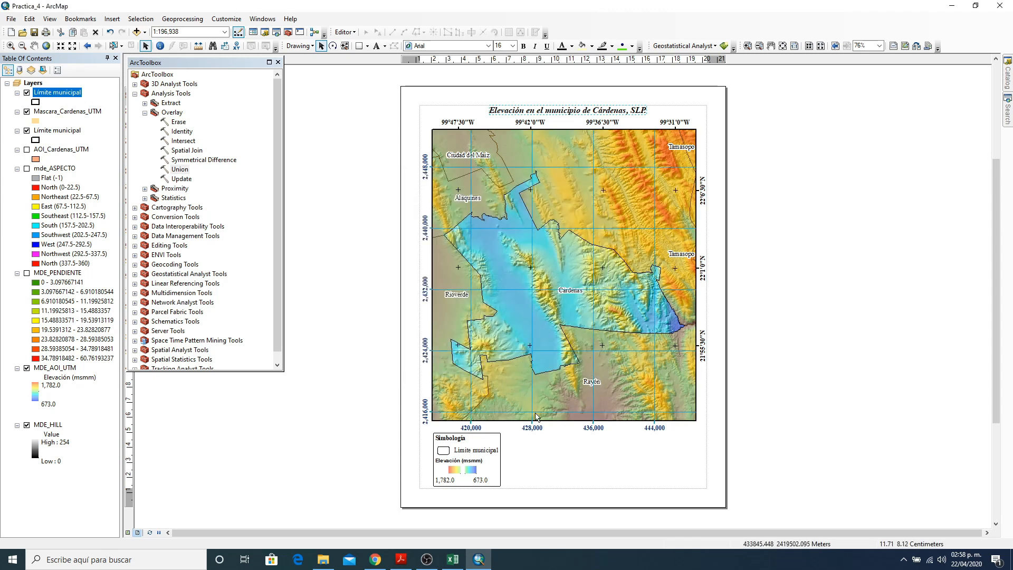
# - Move the legend off the page to its left side and extend the map frame's lower edge downward
pyautogui.click(473, 468)
pyautogui.moveTo(474, 468); pyautogui.dragTo(350, 455)
pyautogui.click(563, 420)
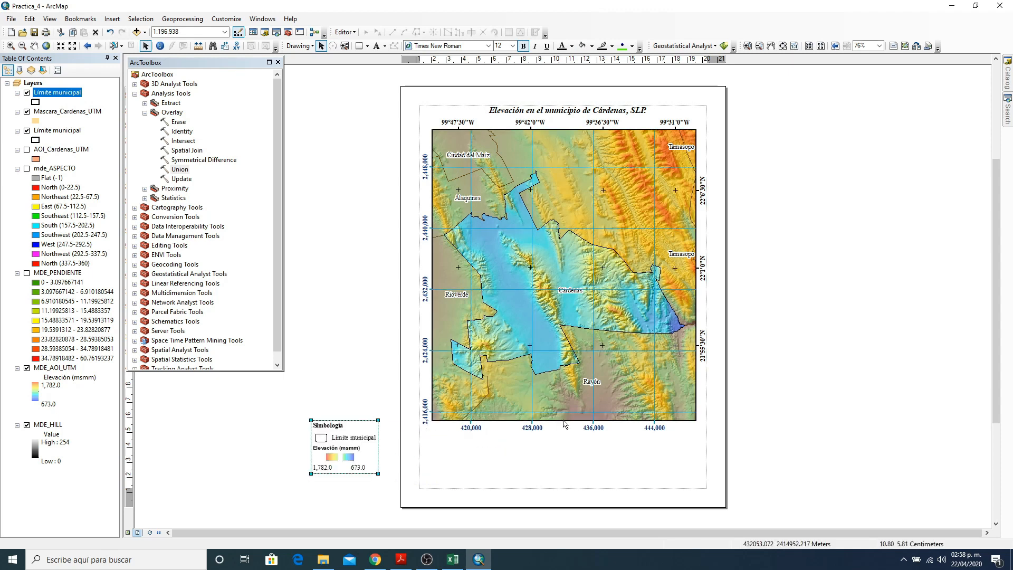
pyautogui.moveTo(564, 420); pyautogui.dragTo(570, 451)
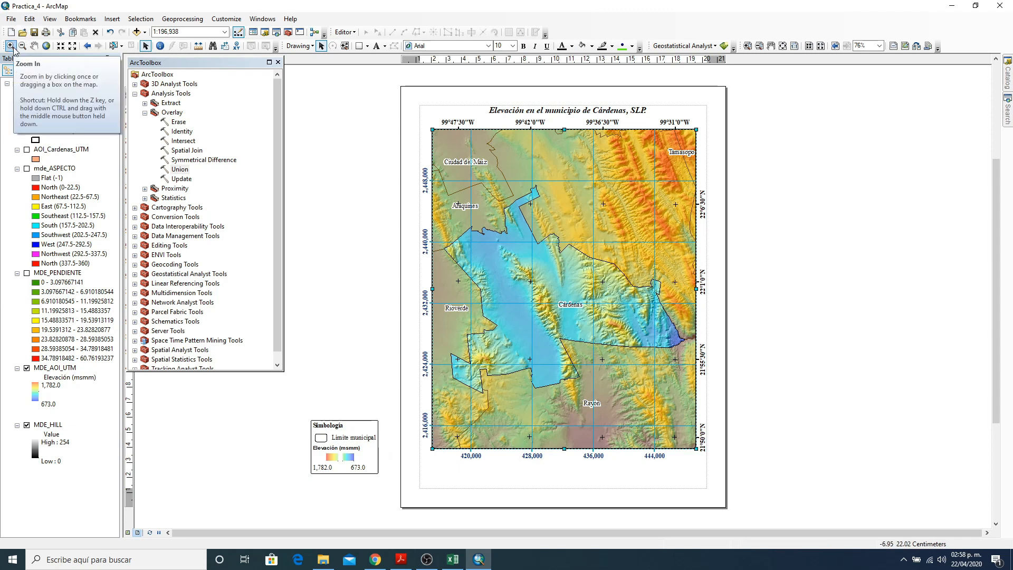
# - Pan the map inside its frame slightly up and to the right to recentre the Cárdenas municipality
pyautogui.click(34, 46)
pyautogui.moveTo(516, 268); pyautogui.dragTo(554, 270)
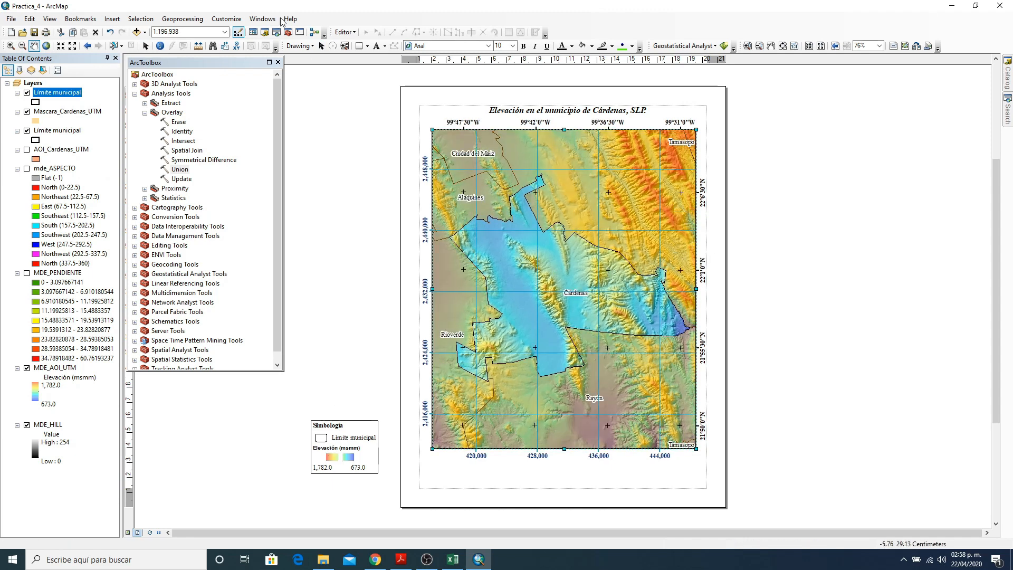
pyautogui.click(146, 46)
# - Open the legend's frame properties and give the legend a White background
pyautogui.click(338, 444)
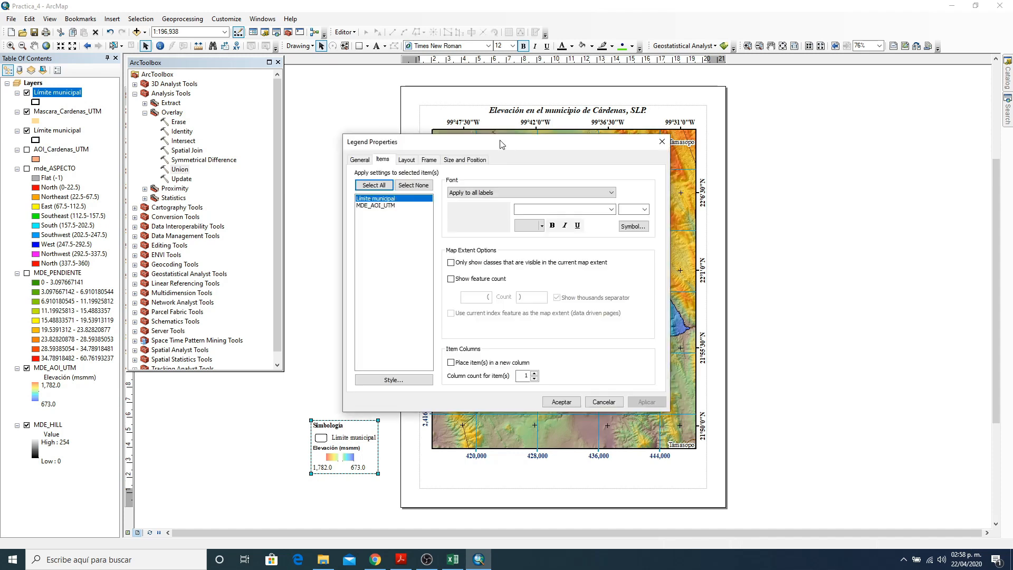
pyautogui.click(430, 160)
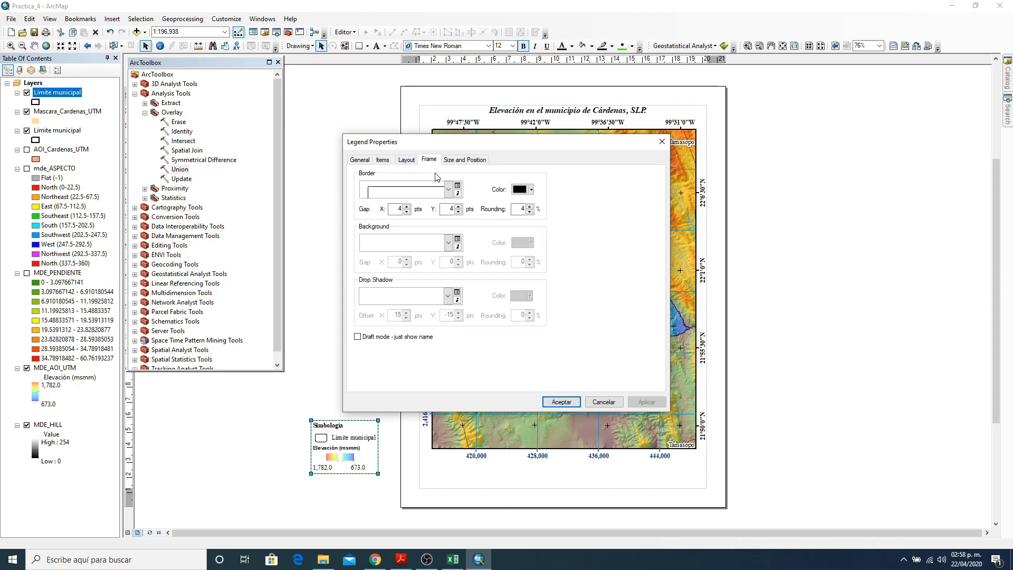
pyautogui.click(451, 244)
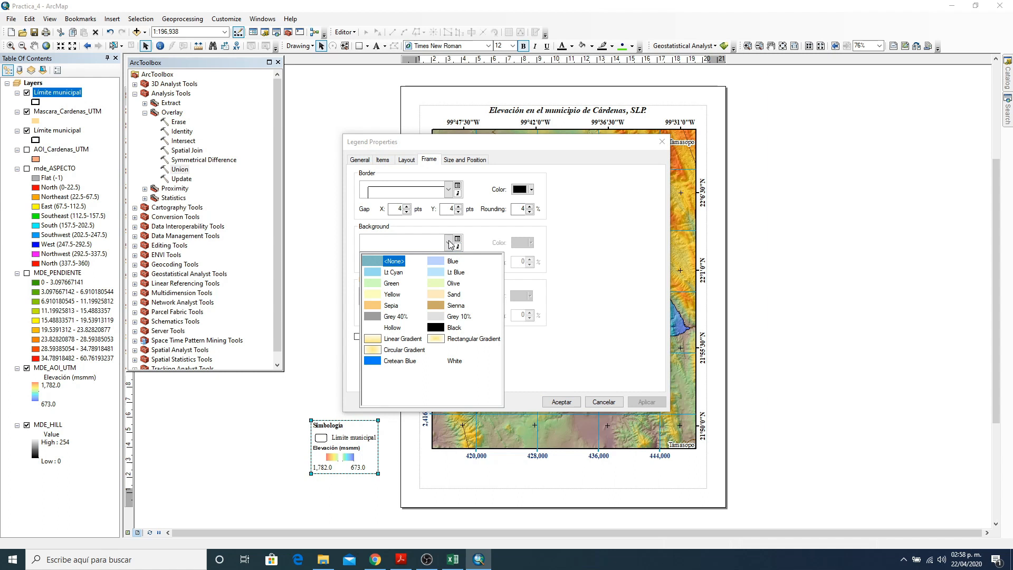
pyautogui.click(446, 361)
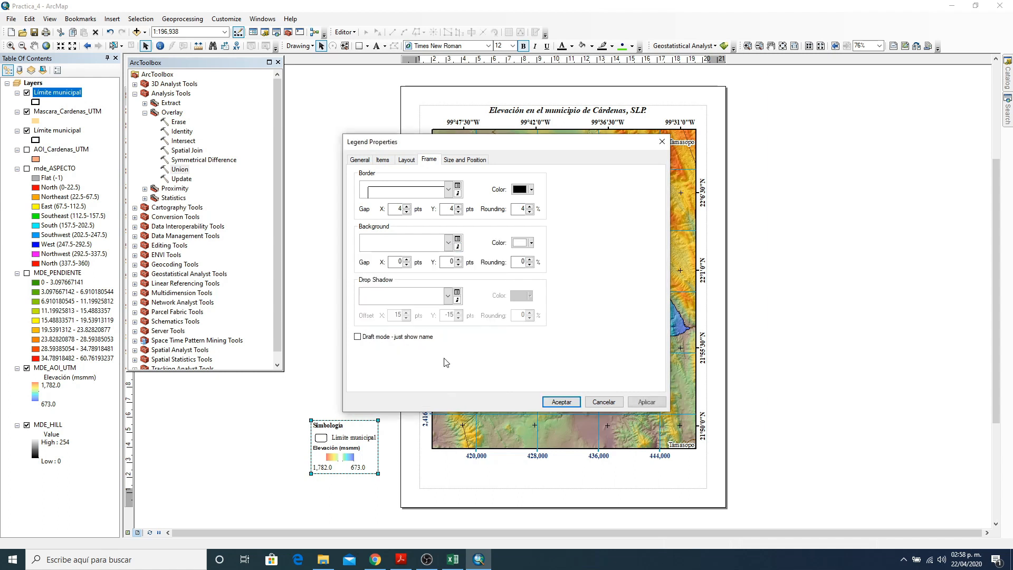
# - Set the legend background's X and Y gaps to 4 pts with 4 % rounding, and place the legend in the map's lower-left corner
pyautogui.doubleClick(400, 263)
pyautogui.write('4')
pyautogui.doubleClick(449, 262)
pyautogui.write('4')
pyautogui.doubleClick(519, 262)
pyautogui.write('4')
pyautogui.click(569, 403)
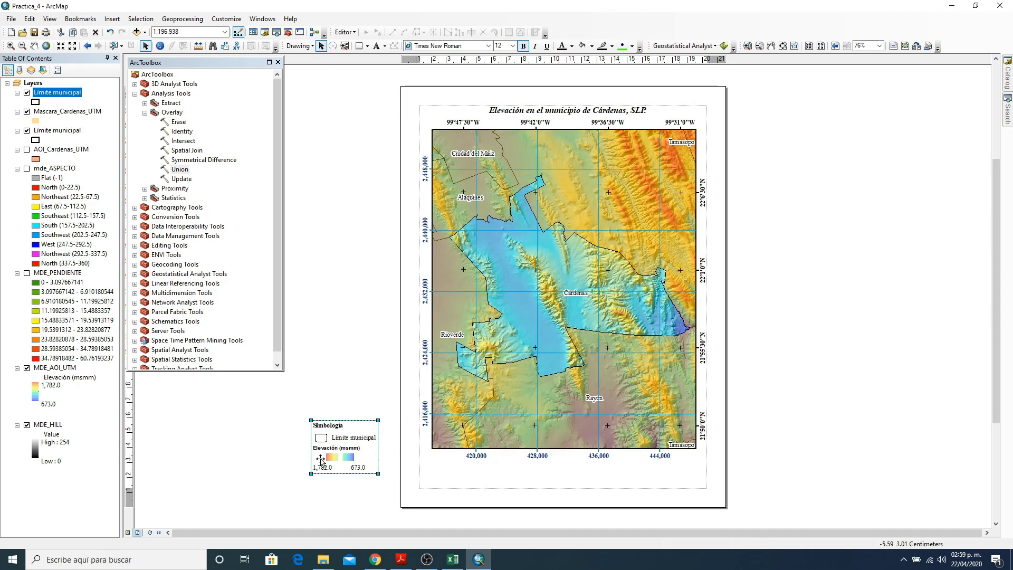
pyautogui.moveTo(343, 448); pyautogui.dragTo(469, 422)
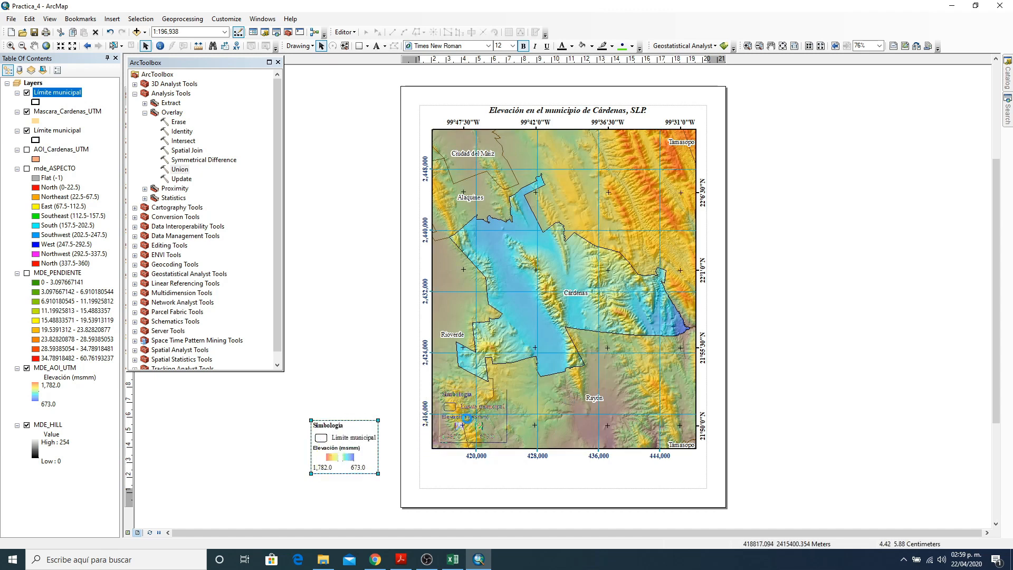
pyautogui.click(343, 399)
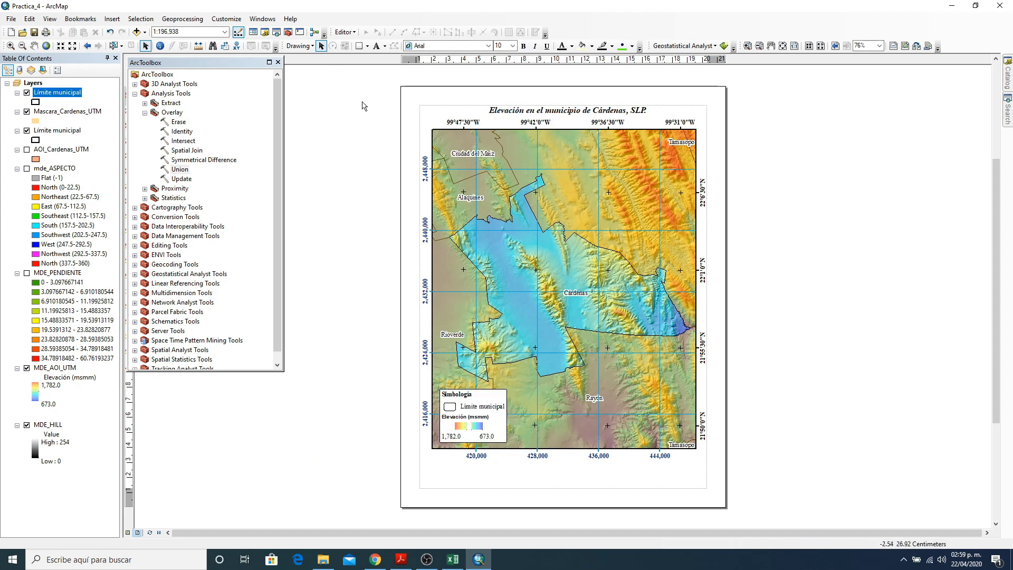
# - Insert the ESRI North 2 north arrow and place it, enlarged, in the map's upper-right corner
pyautogui.click(121, 23)
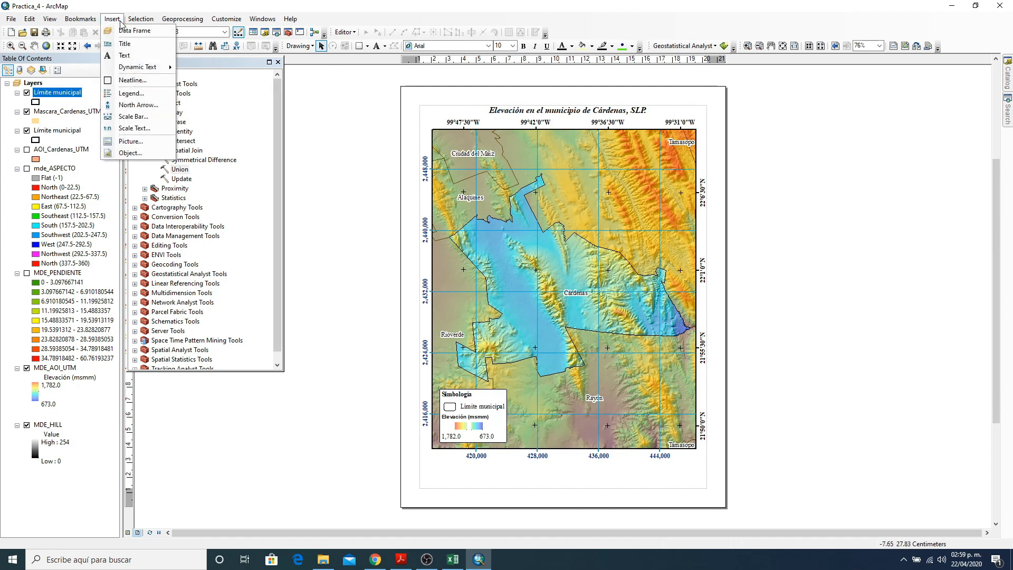
pyautogui.click(138, 105)
pyautogui.click(95, 73)
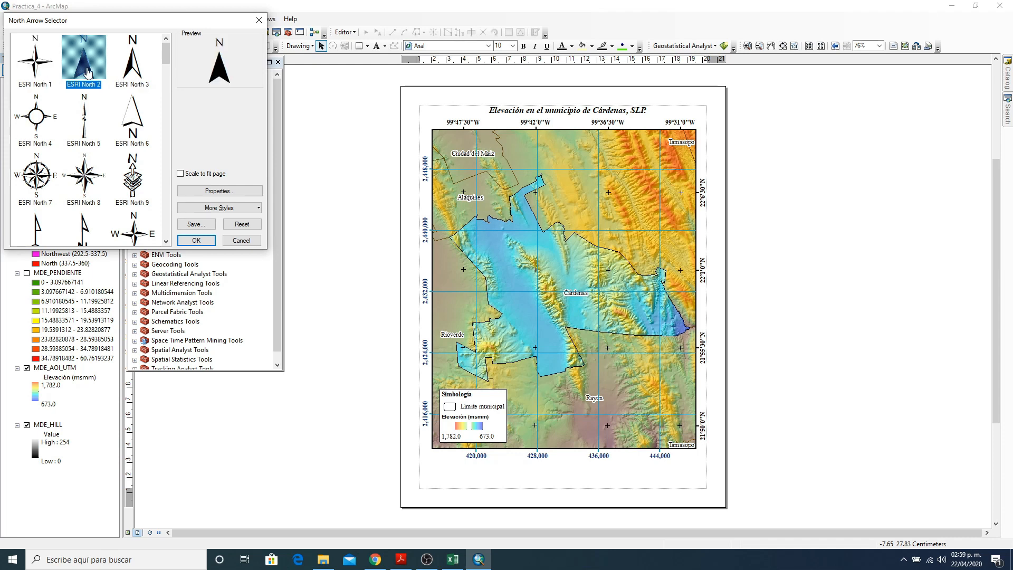
pyautogui.click(207, 240)
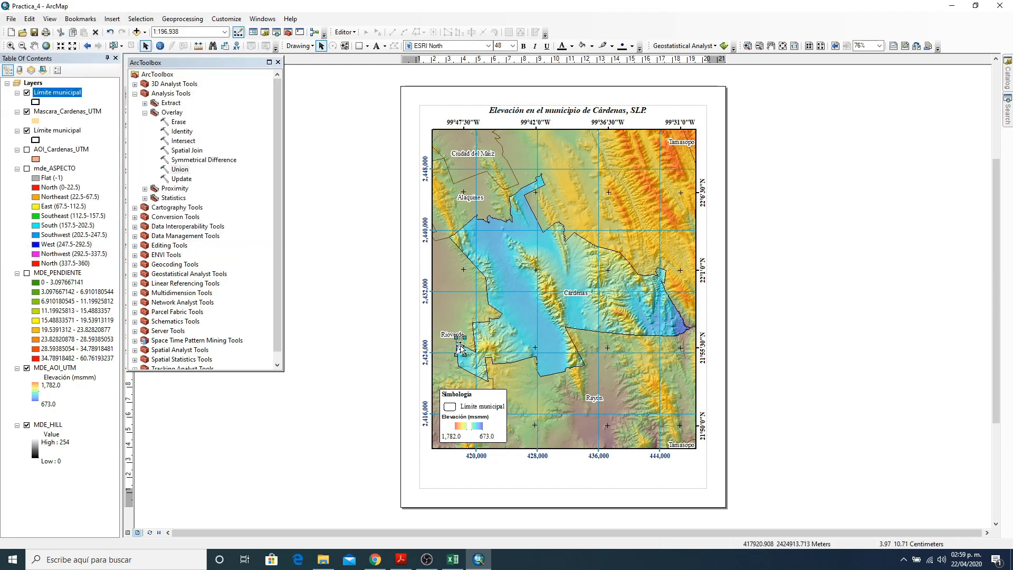
pyautogui.moveTo(460, 351); pyautogui.dragTo(661, 165)
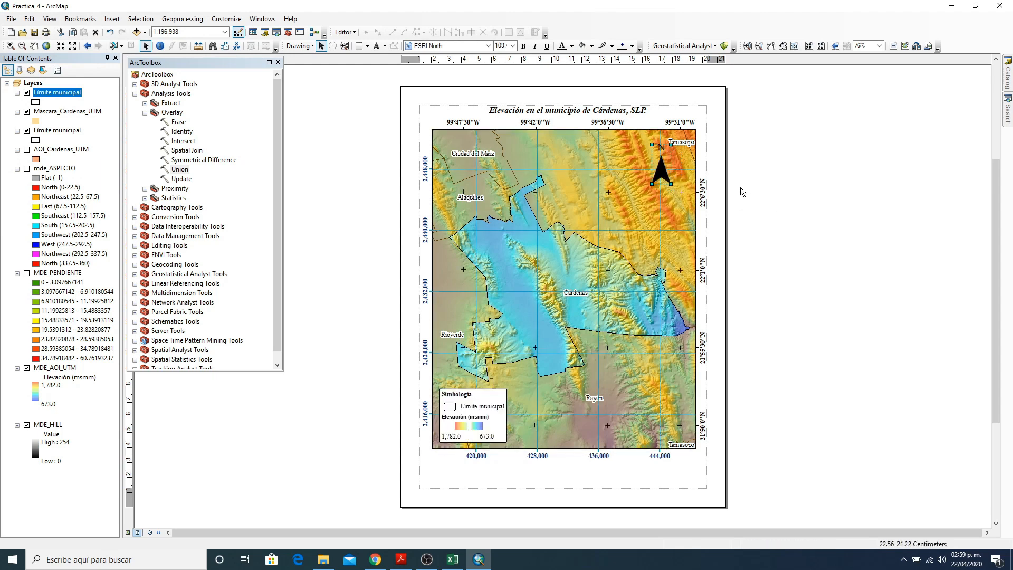
pyautogui.click(740, 191)
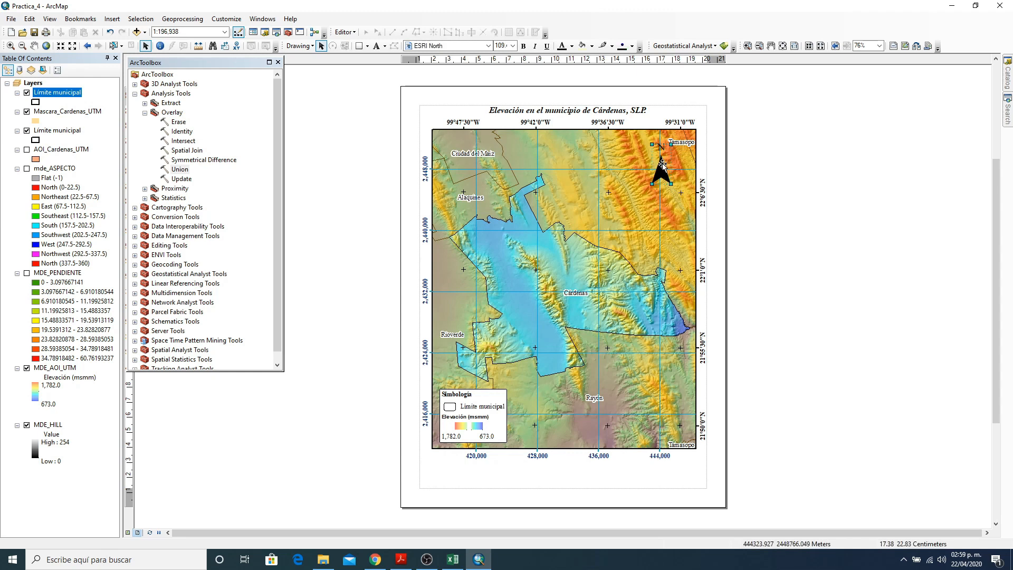
pyautogui.moveTo(661, 165); pyautogui.dragTo(665, 168)
pyautogui.click(803, 214)
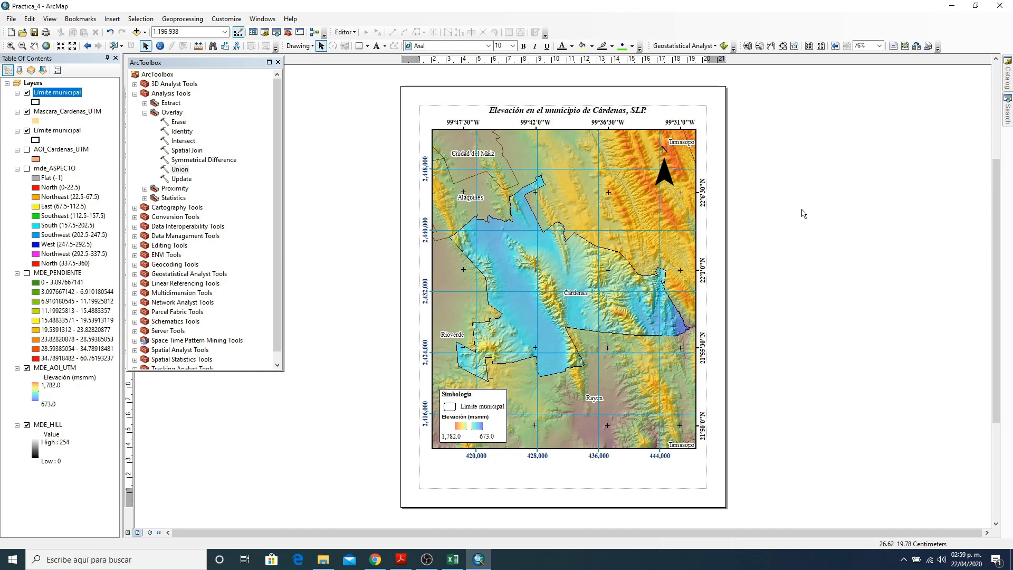
# - Begin inserting a scale bar in the Alternating Scale Bar 1 style and set its text font to Times New Roman
pyautogui.click(104, 24)
pyautogui.click(132, 115)
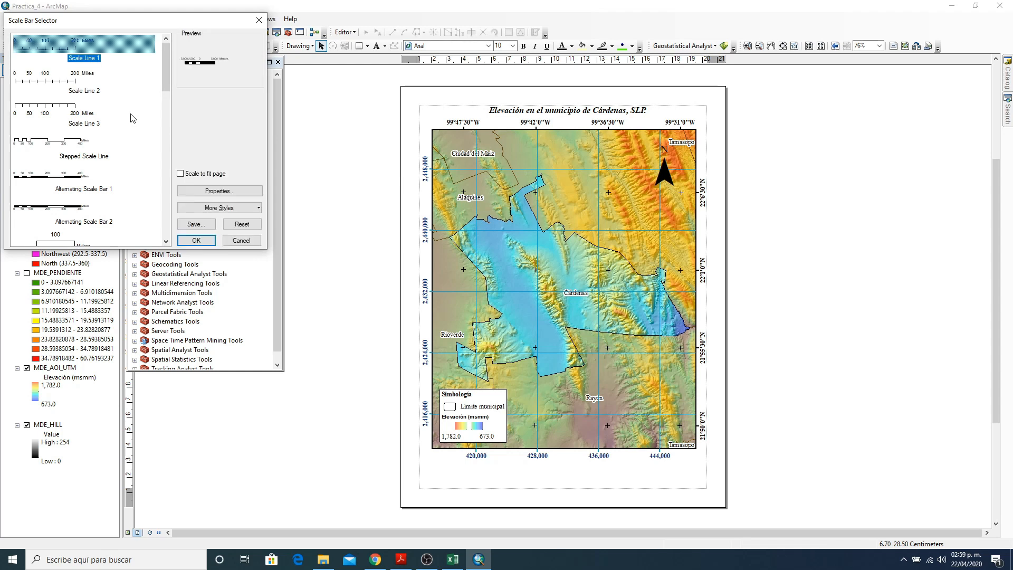
pyautogui.click(42, 174)
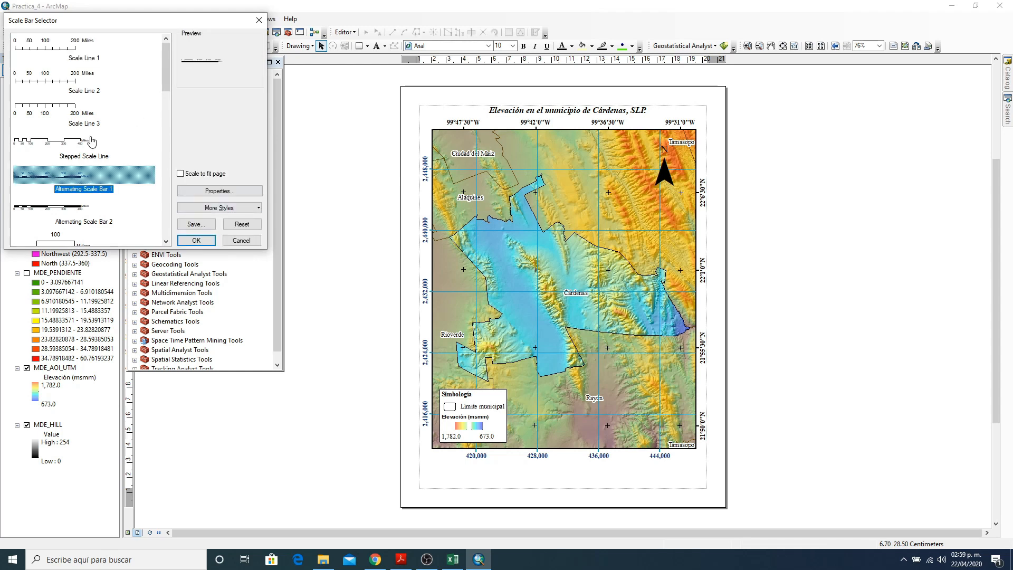
pyautogui.click(228, 193)
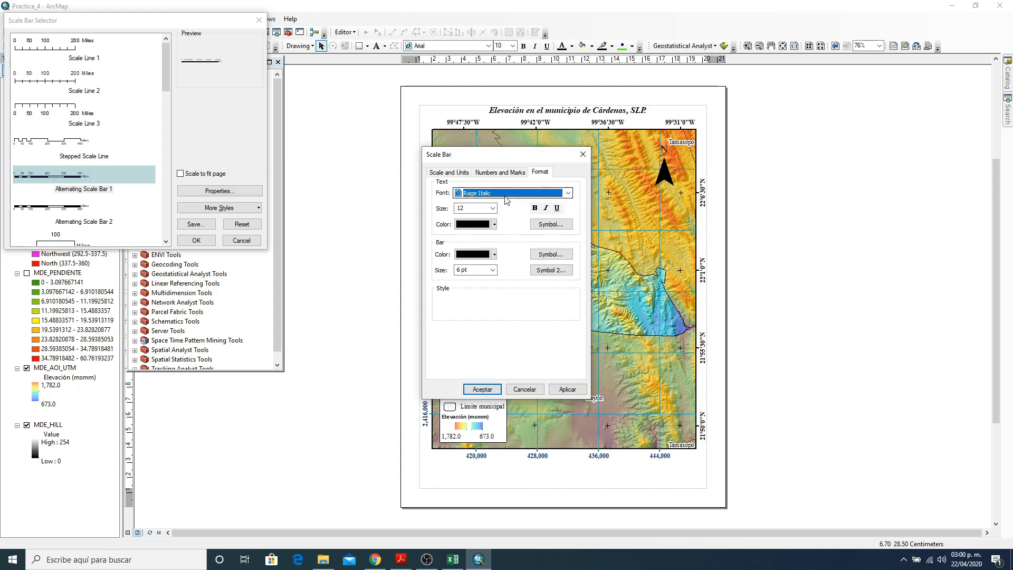
pyautogui.write('Times New Roman')
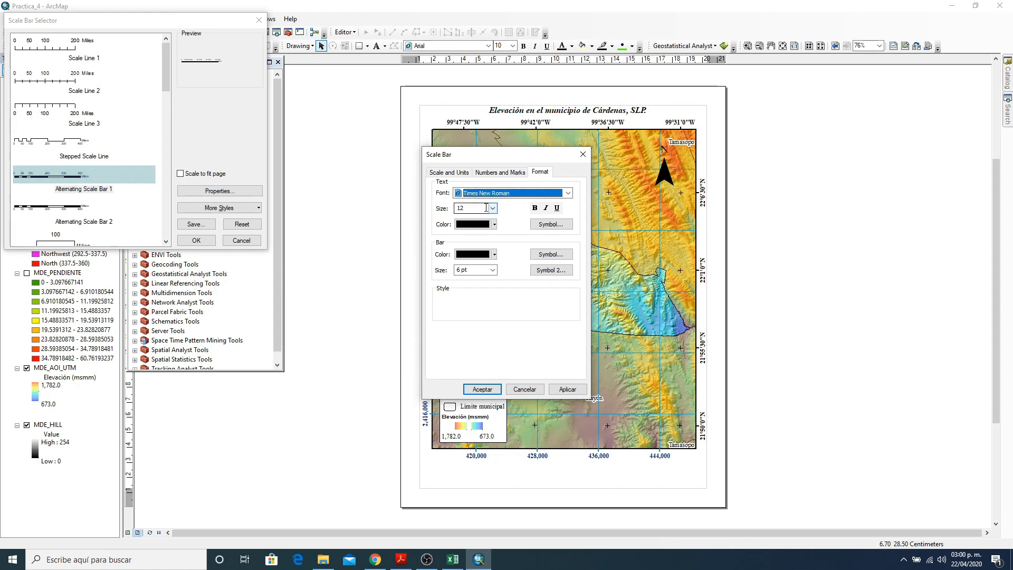
# - Set the scale bar's division units to Kilometers with the label "Km" and place the bar in the map's lower-right corner
pyautogui.click(443, 174)
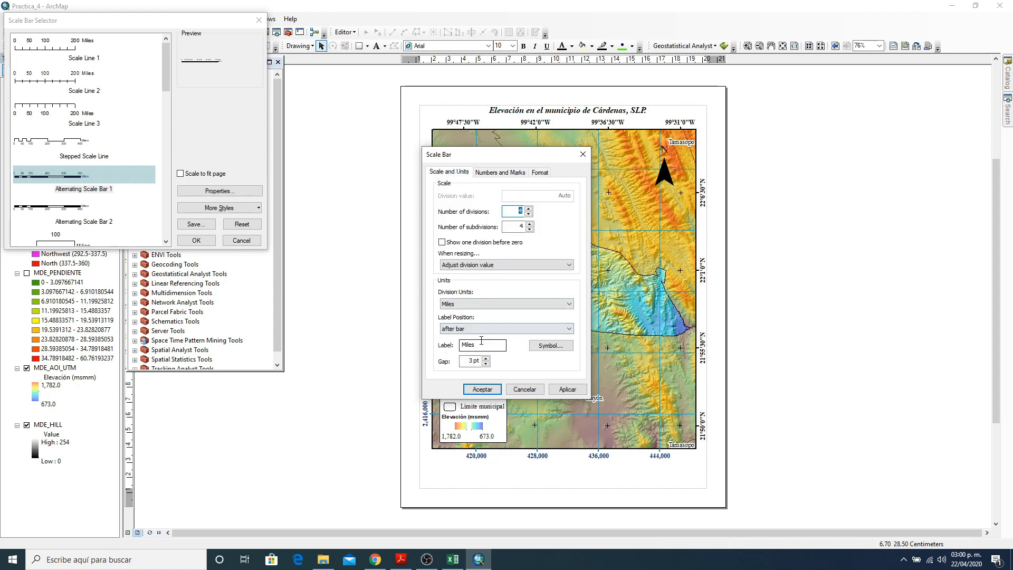
pyautogui.click(460, 305)
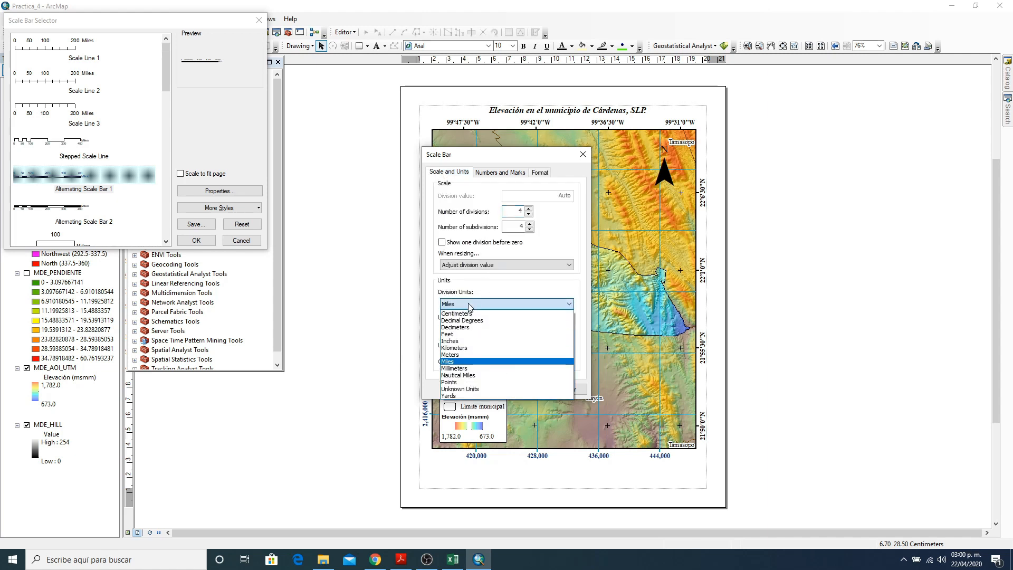
pyautogui.click(459, 348)
pyautogui.moveTo(489, 345); pyautogui.dragTo(466, 346)
pyautogui.write('m')
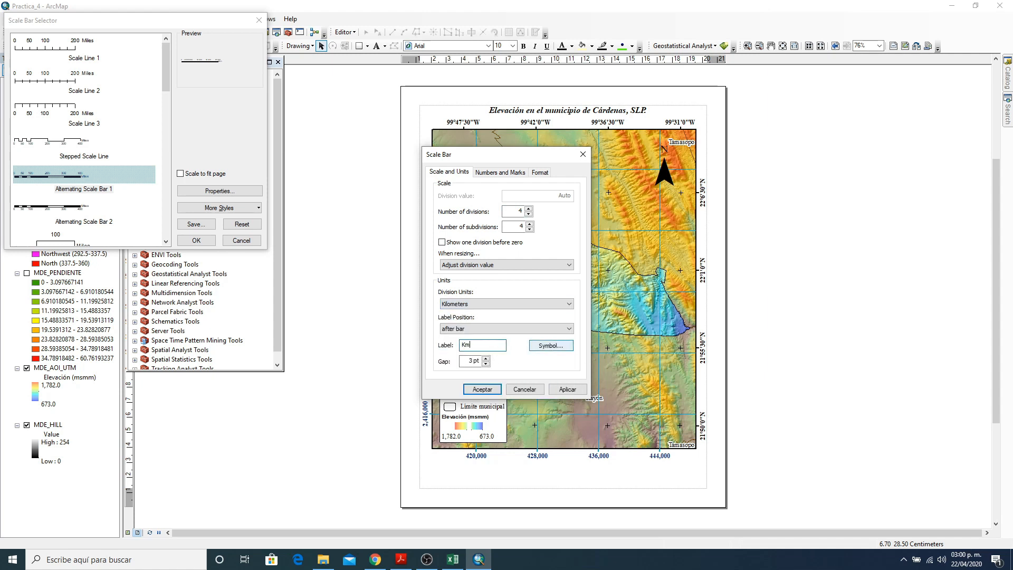
pyautogui.click(482, 389)
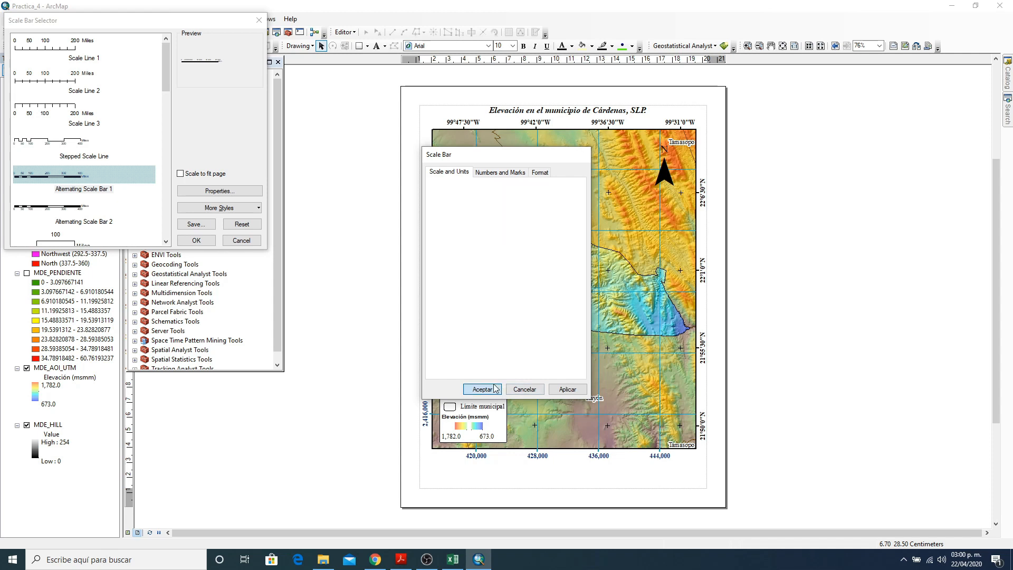
pyautogui.click(196, 241)
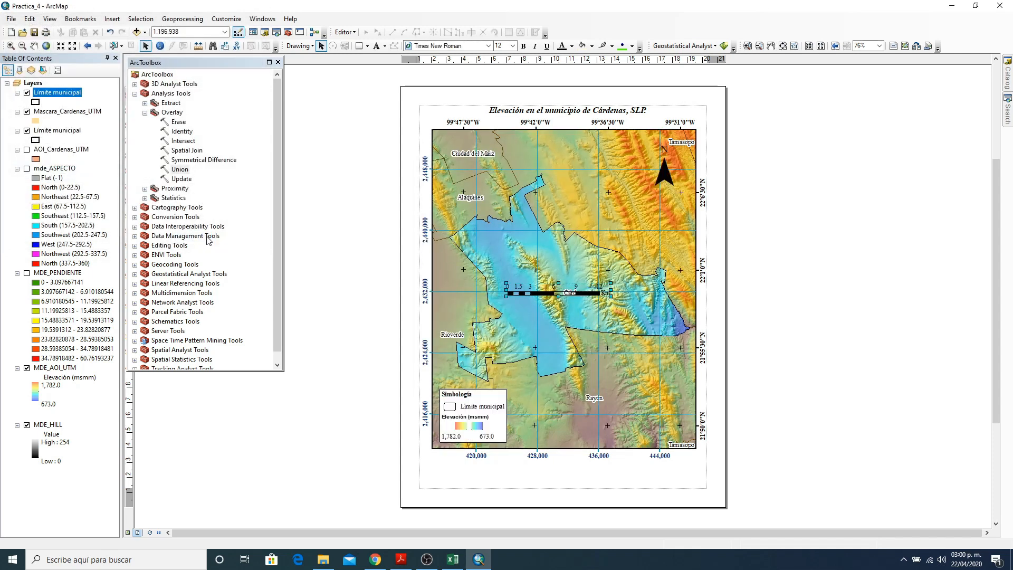
pyautogui.moveTo(556, 292); pyautogui.dragTo(657, 438)
pyautogui.click(780, 425)
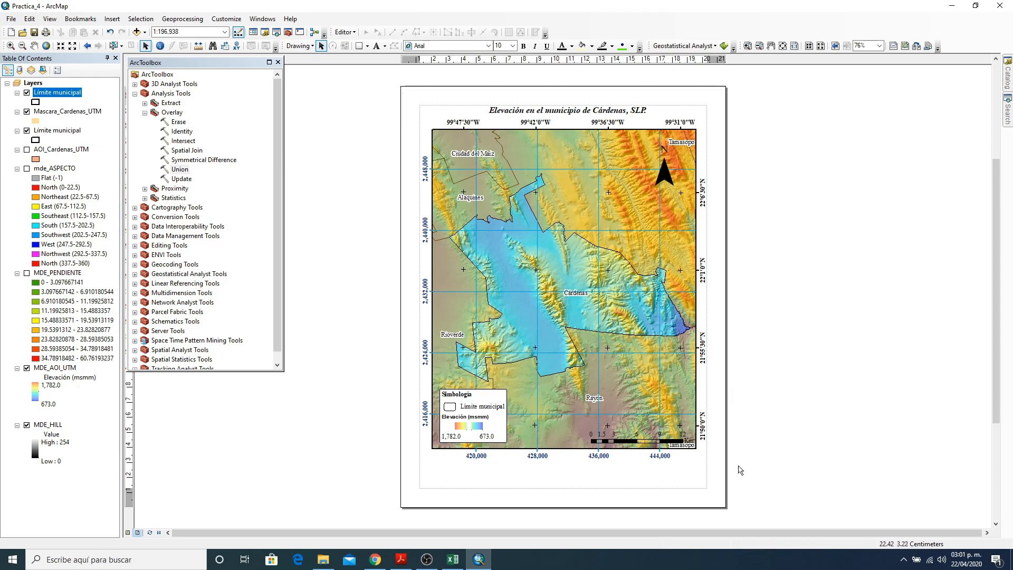
# - Select all layout elements and shift them together down the page within the margins
pyautogui.hotkey('ctrl', 'a')
pyautogui.hotkey('ctrl', 'v')
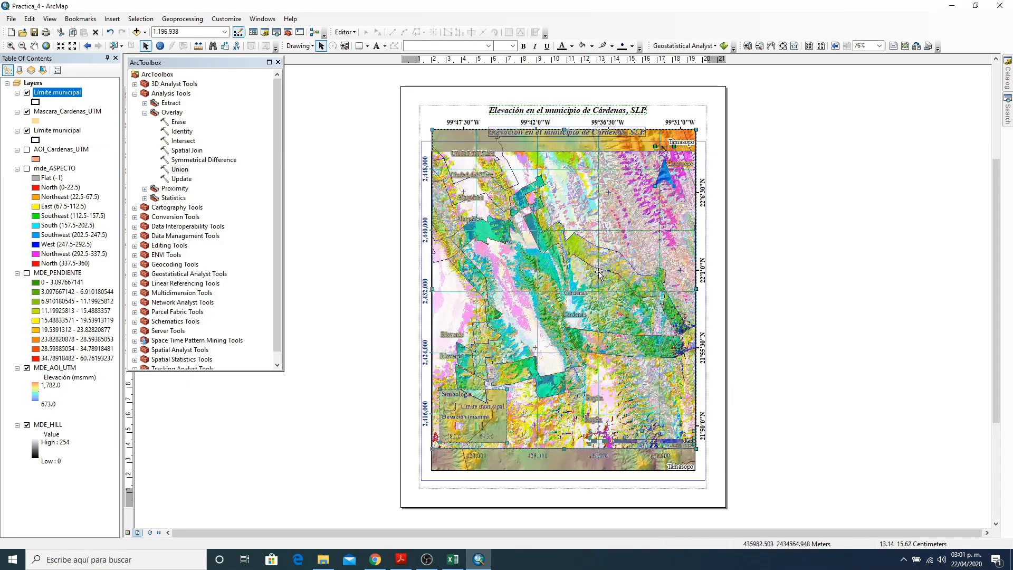
pyautogui.hotkey('ctrl', 'z')
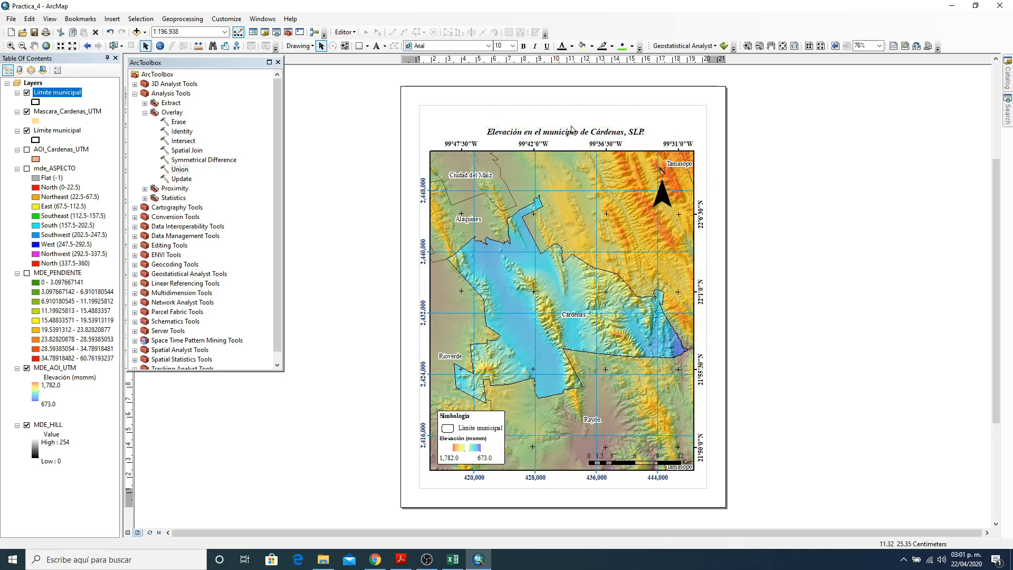
# - Raise the title slightly above the map and move the legend tight into the map frame's lower-left corner
pyautogui.click(574, 135)
pyautogui.moveTo(574, 139); pyautogui.dragTo(579, 123)
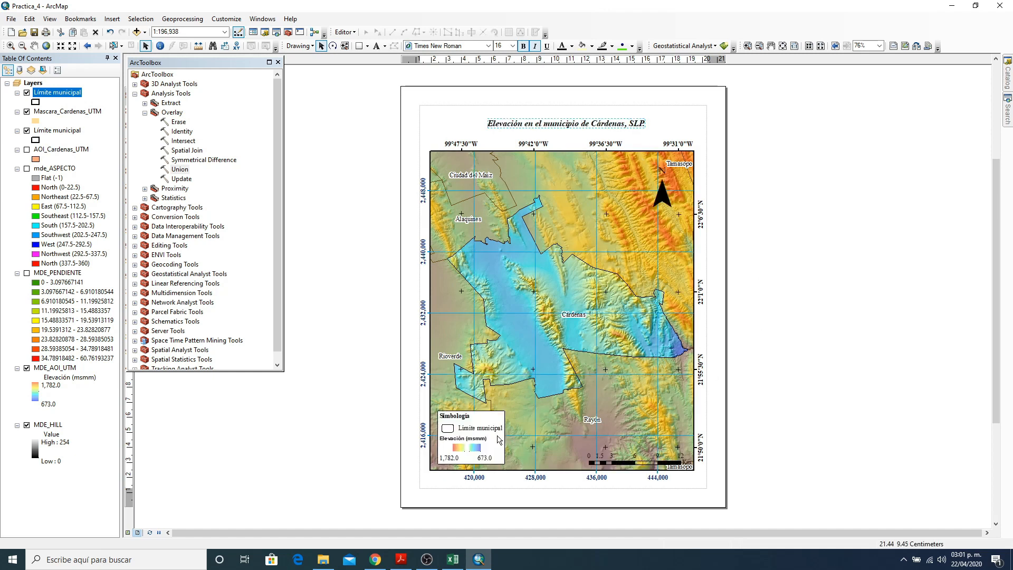
pyautogui.moveTo(498, 440); pyautogui.dragTo(479, 438)
pyautogui.click(911, 343)
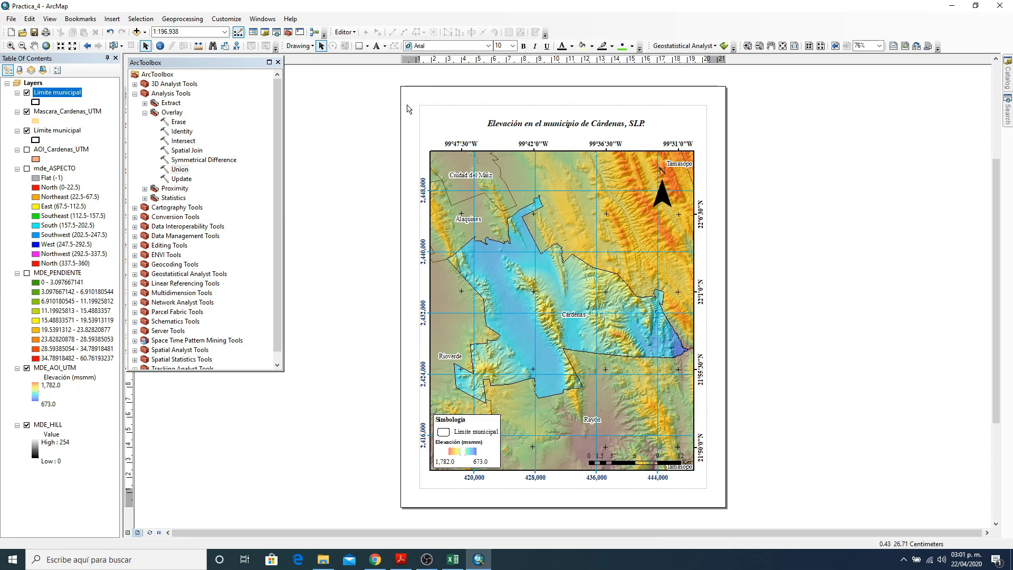
# - Select all layout elements and insert a bordered neatline around them with 4 % corner rounding
pyautogui.moveTo(403, 105); pyautogui.dragTo(738, 494)
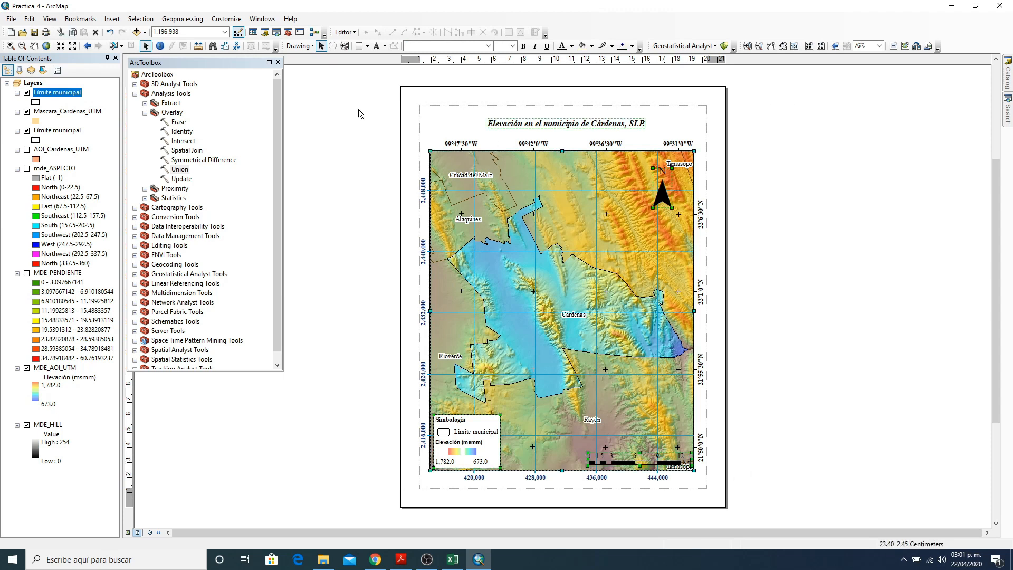
pyautogui.click(120, 20)
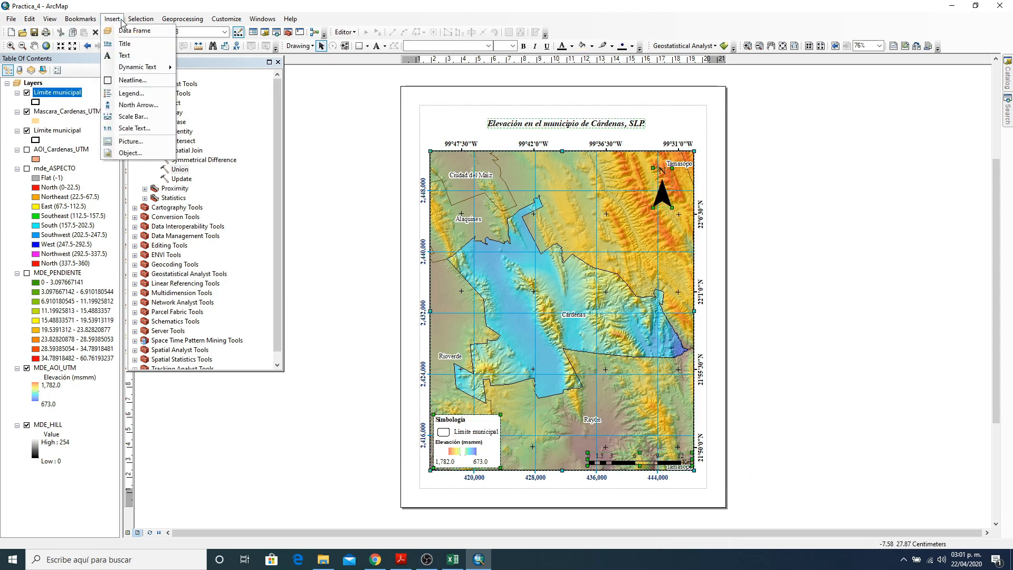
pyautogui.click(132, 81)
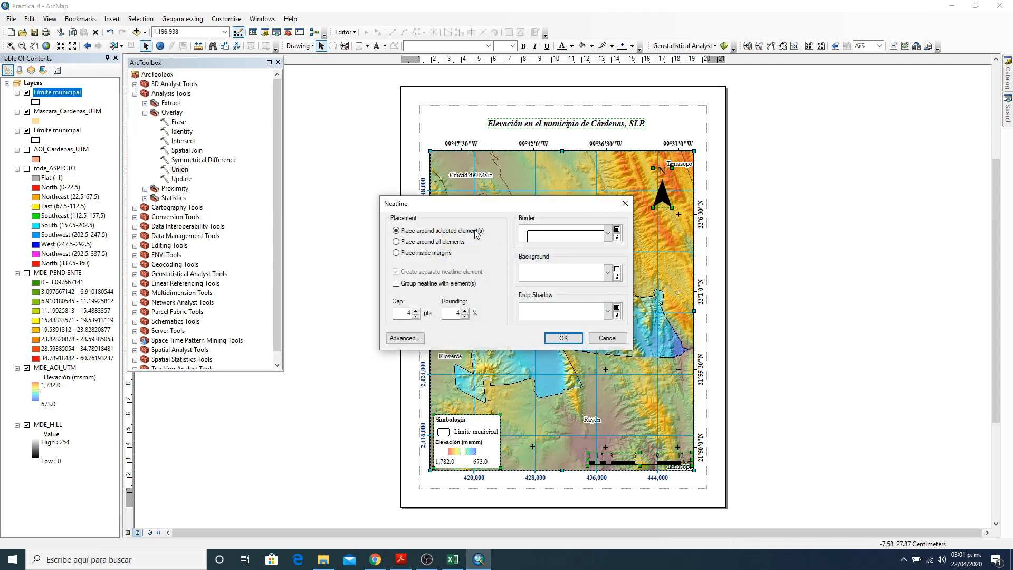
pyautogui.click(608, 235)
pyautogui.click(608, 235)
pyautogui.click(563, 339)
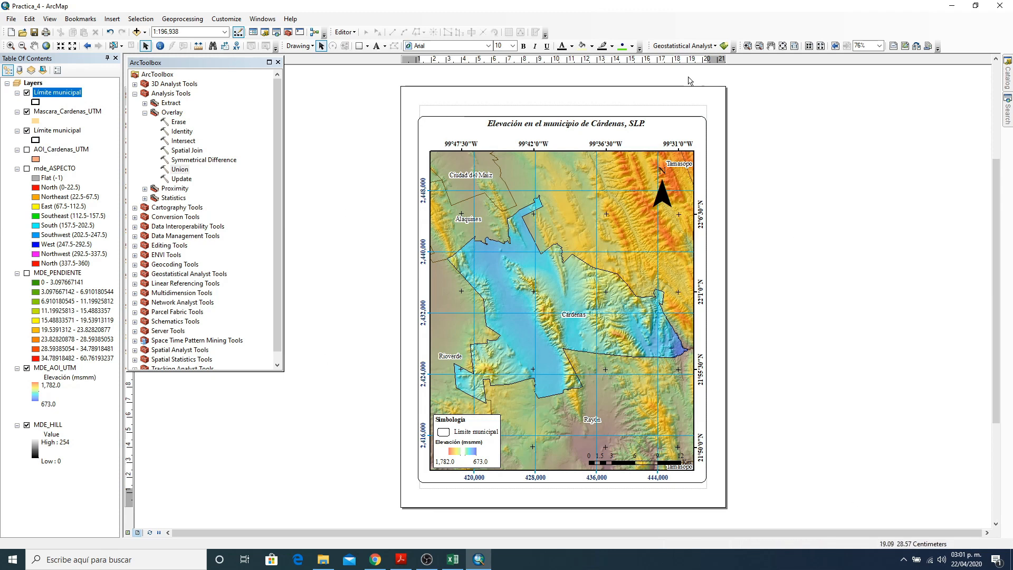
pyautogui.click(56, 273)
pyautogui.click(61, 169)
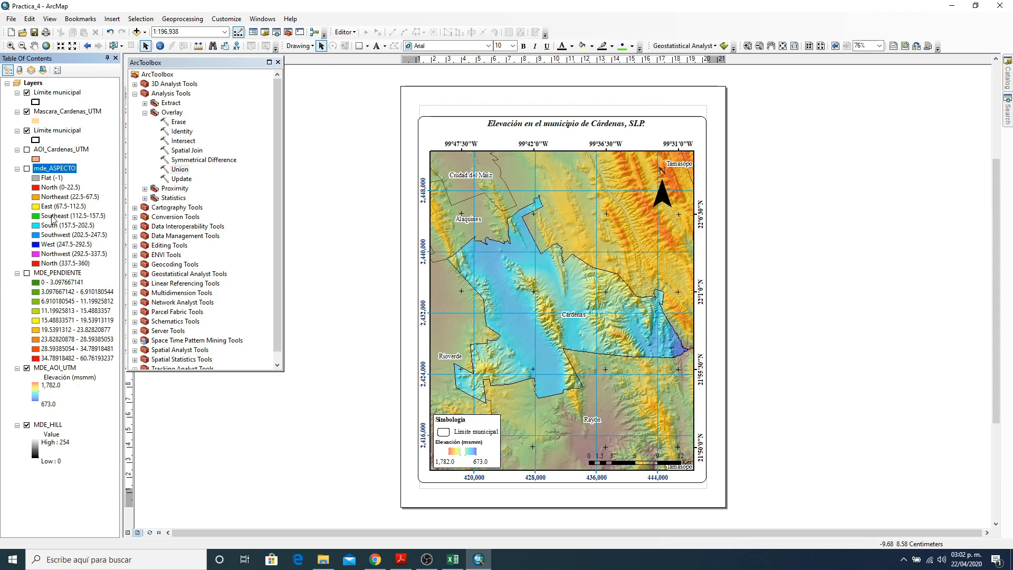
# - In File Explorer, open the Classification-of-slope_ image from the 2019-2020-II\IDE\P4 folder on drive D, then return to ArcMap
pyautogui.click(323, 559)
pyautogui.click(103, 356)
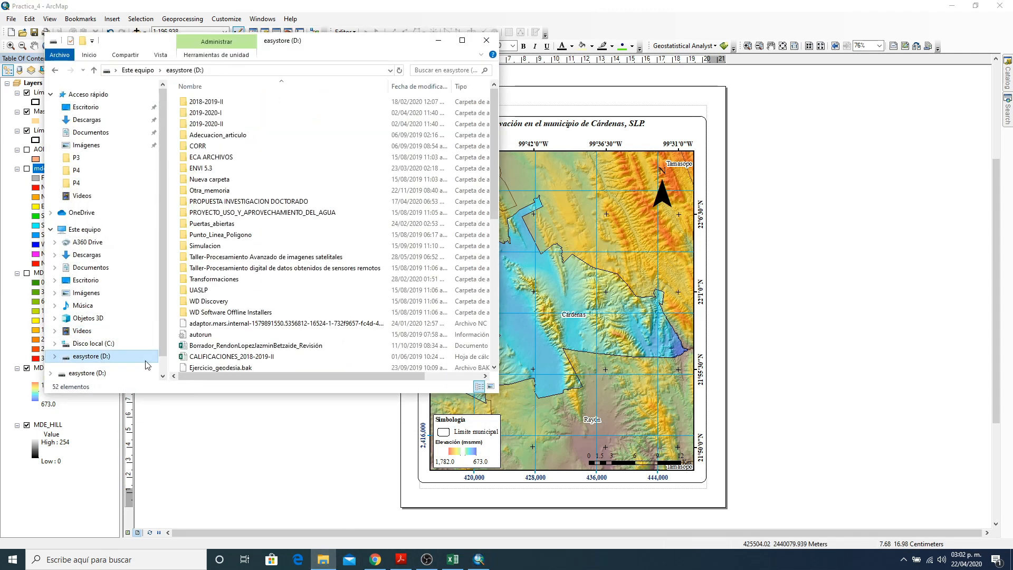
pyautogui.doubleClick(223, 126)
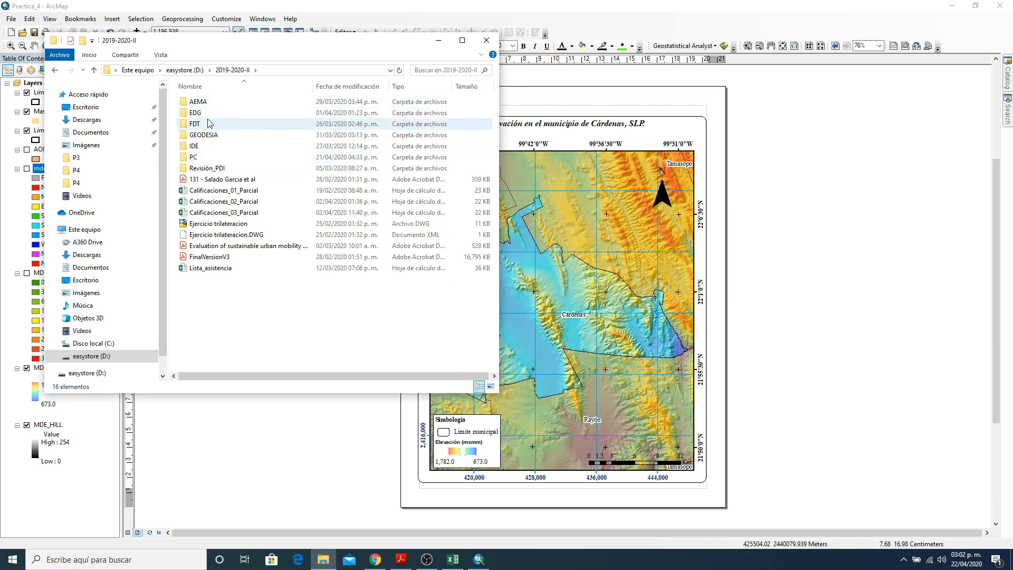
pyautogui.doubleClick(206, 148)
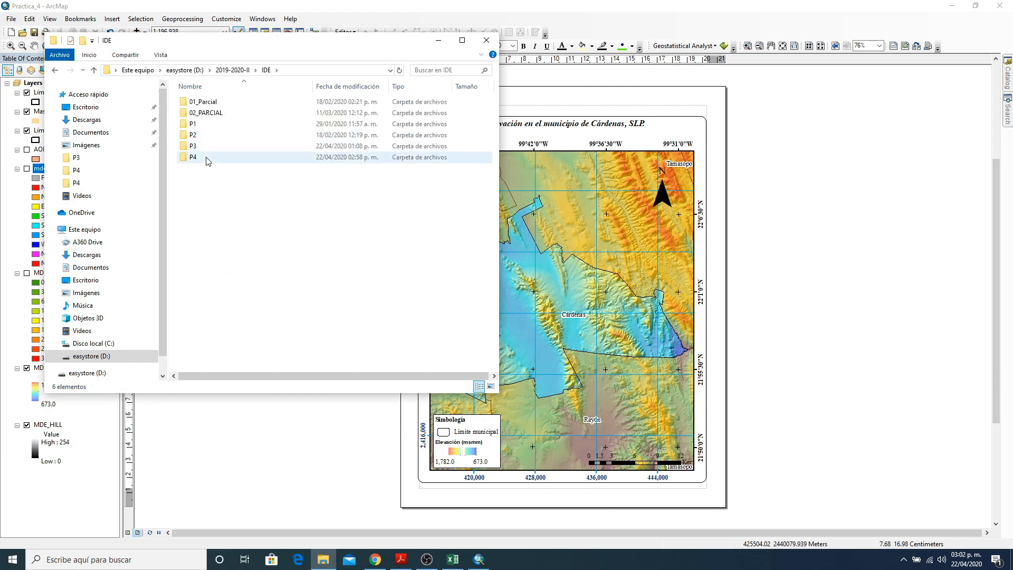
pyautogui.doubleClick(207, 158)
pyautogui.scroll(-6, 298, 226)
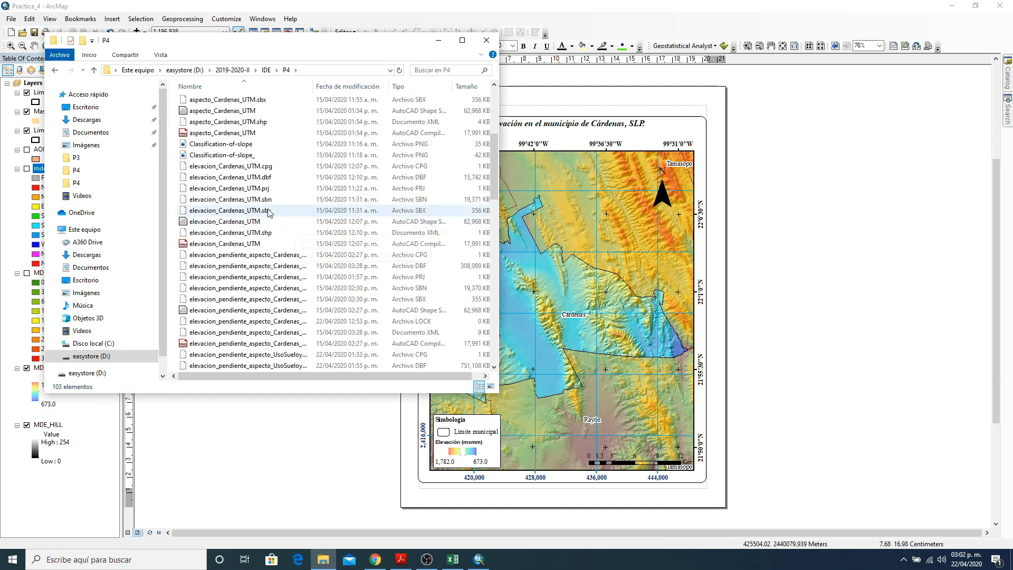
pyautogui.doubleClick(251, 155)
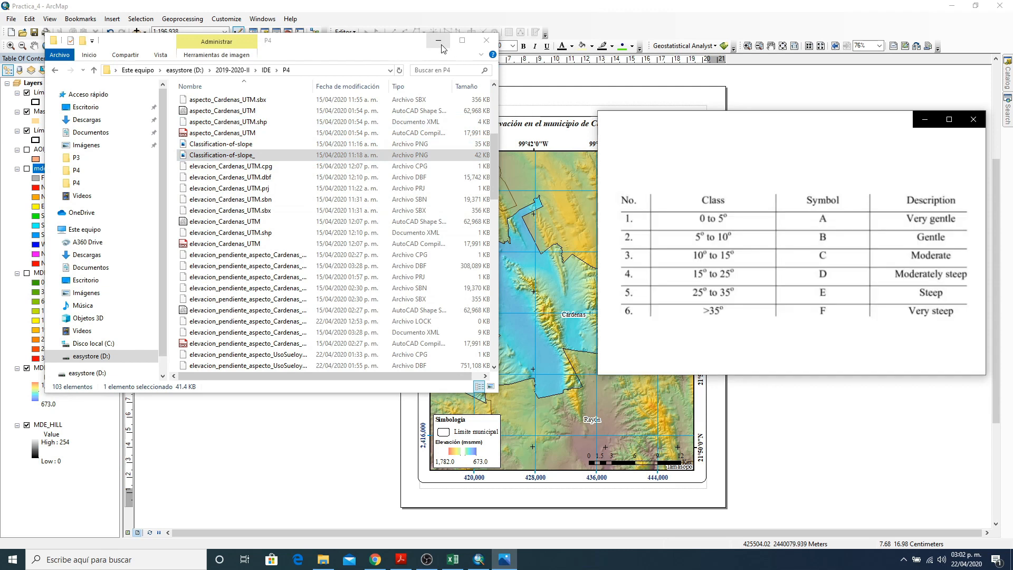
pyautogui.click(438, 40)
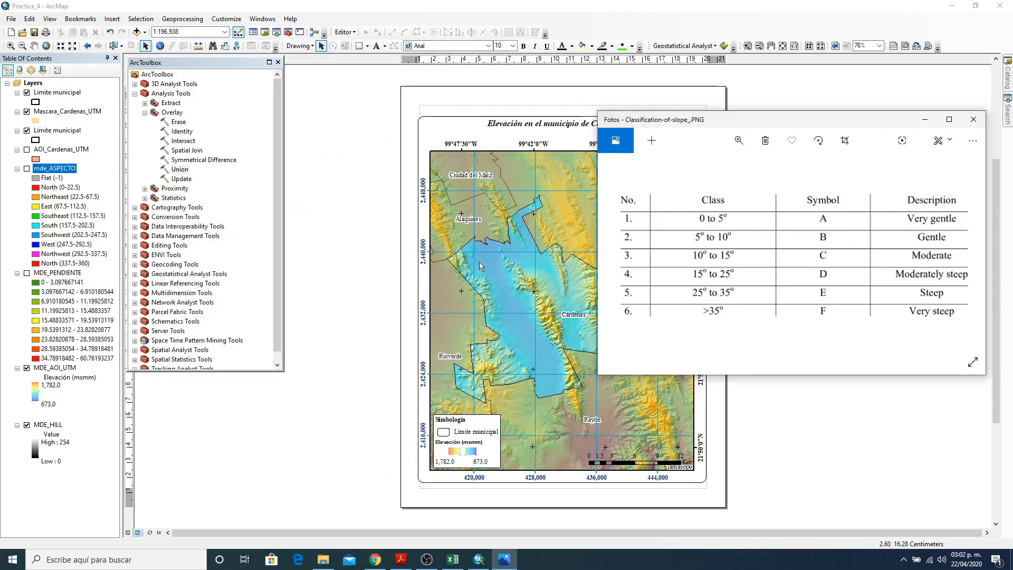
pyautogui.click(924, 123)
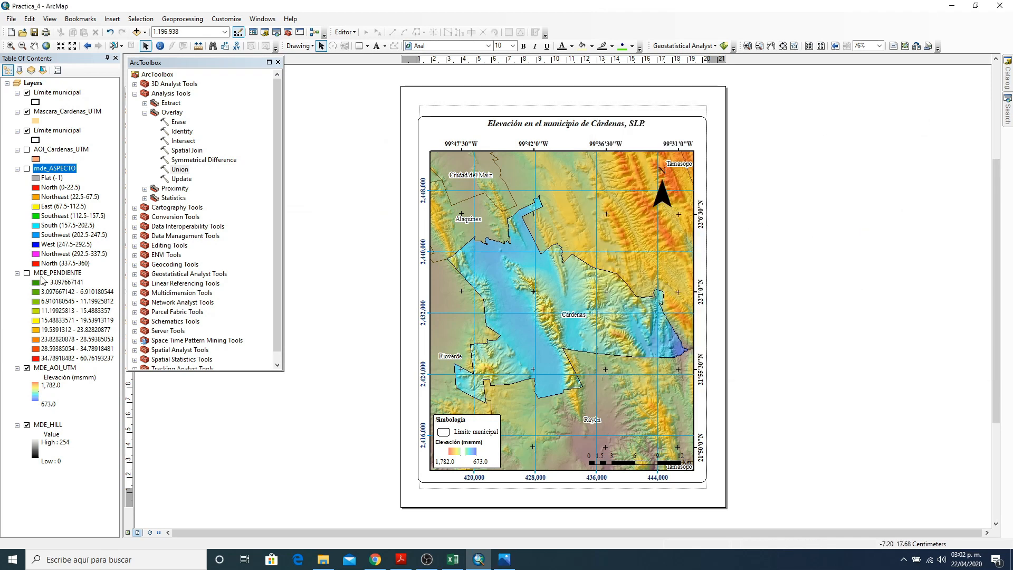
# - Open the classification settings in the symbology properties of the MDE_PENDIENTE layer
pyautogui.click(45, 273)
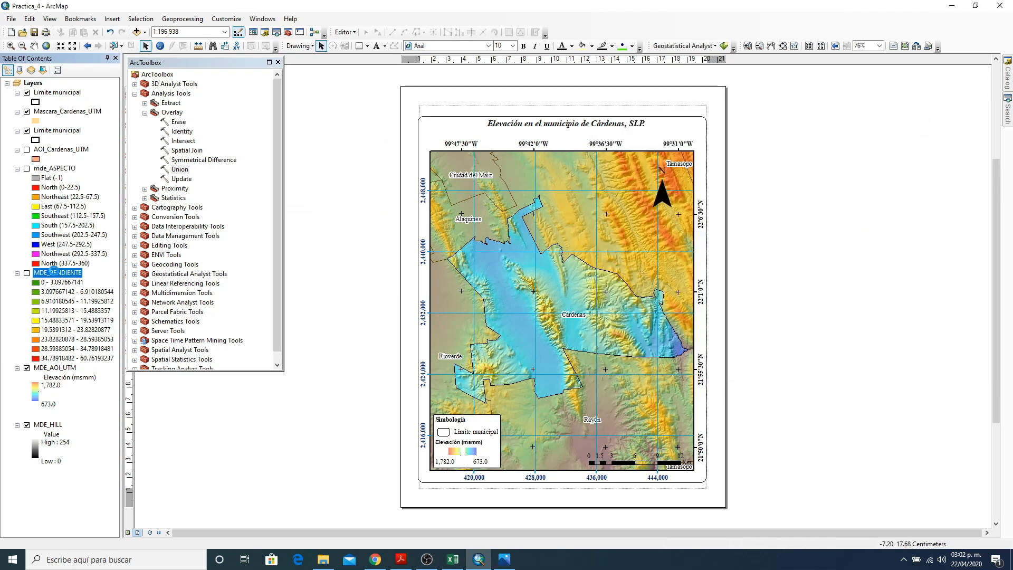
pyautogui.rightClick(50, 269)
pyautogui.click(108, 421)
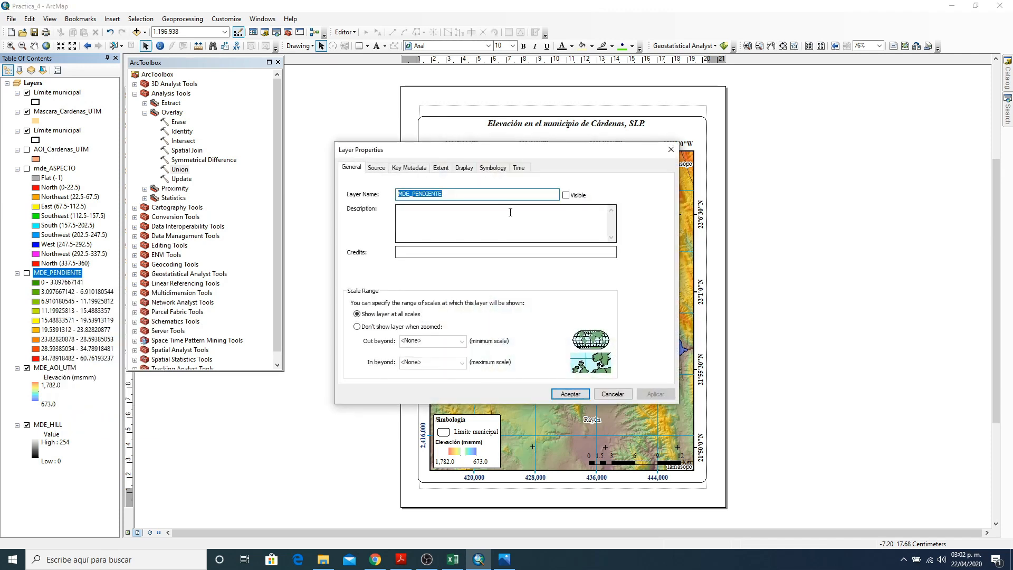
pyautogui.click(492, 167)
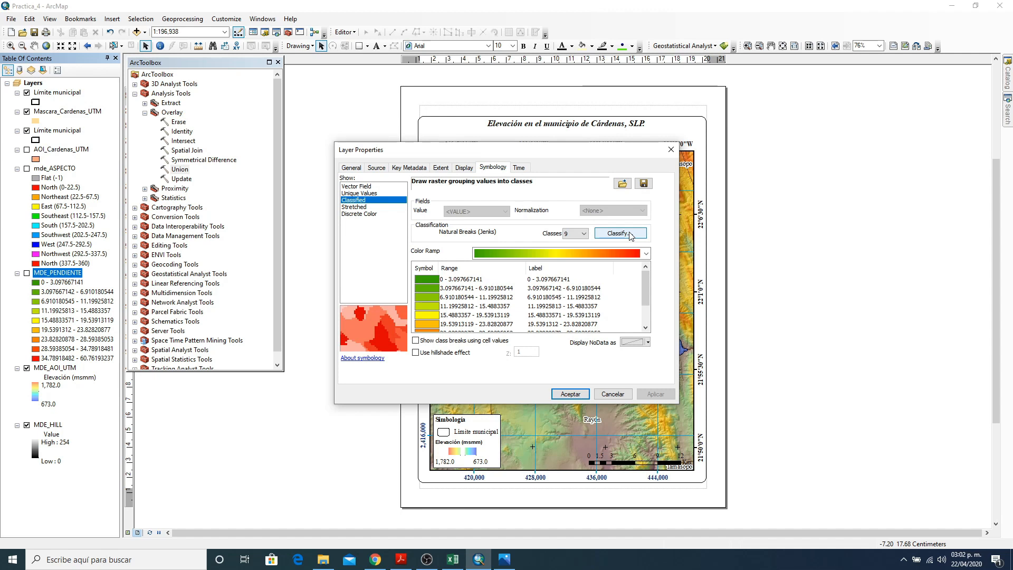
pyautogui.click(630, 234)
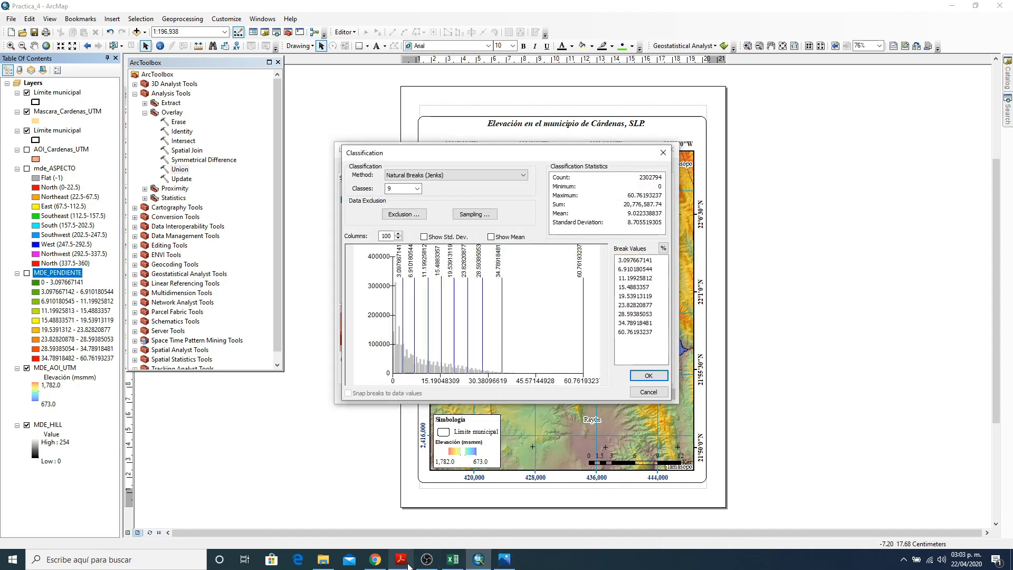
# - Consult the slope class table in the reference image and set the number of classes to 6
pyautogui.click(502, 563)
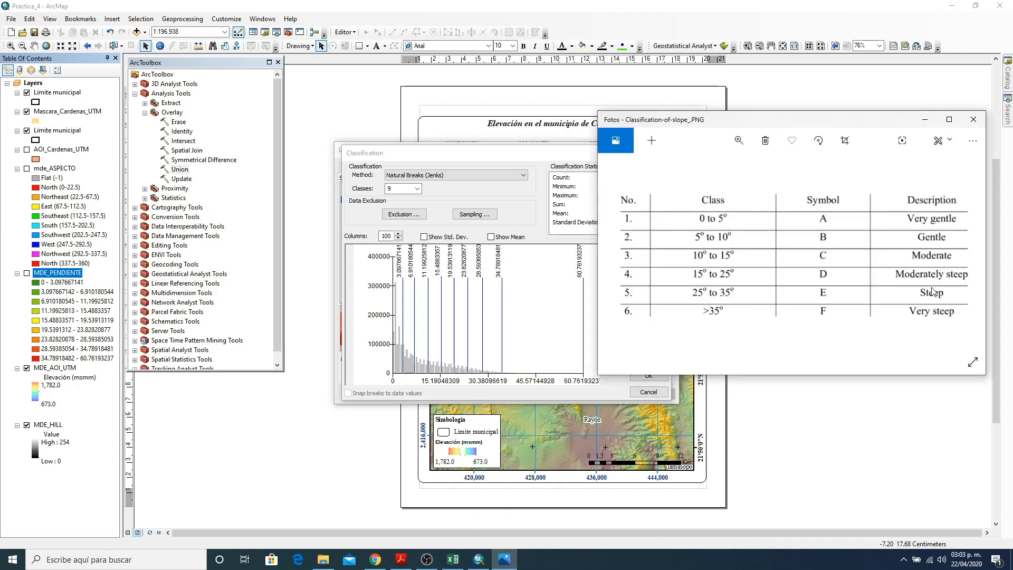
pyautogui.click(535, 272)
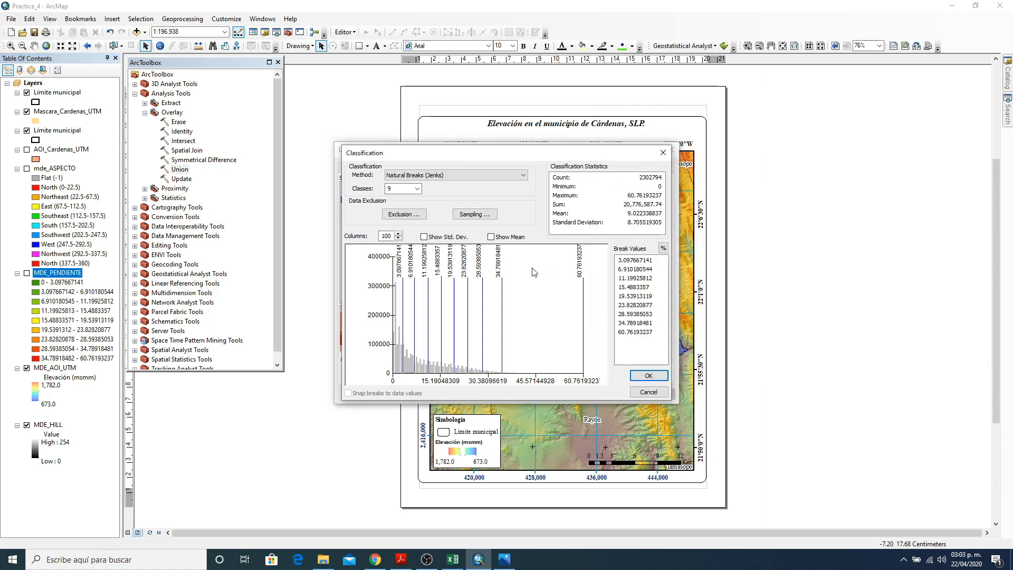
pyautogui.click(630, 260)
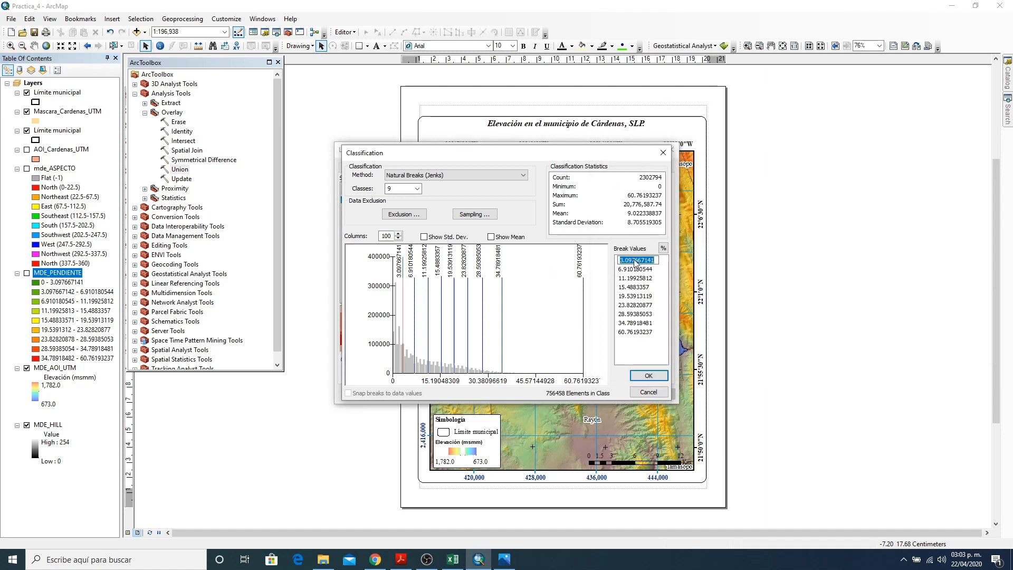
pyautogui.click(400, 199)
pyautogui.click(419, 188)
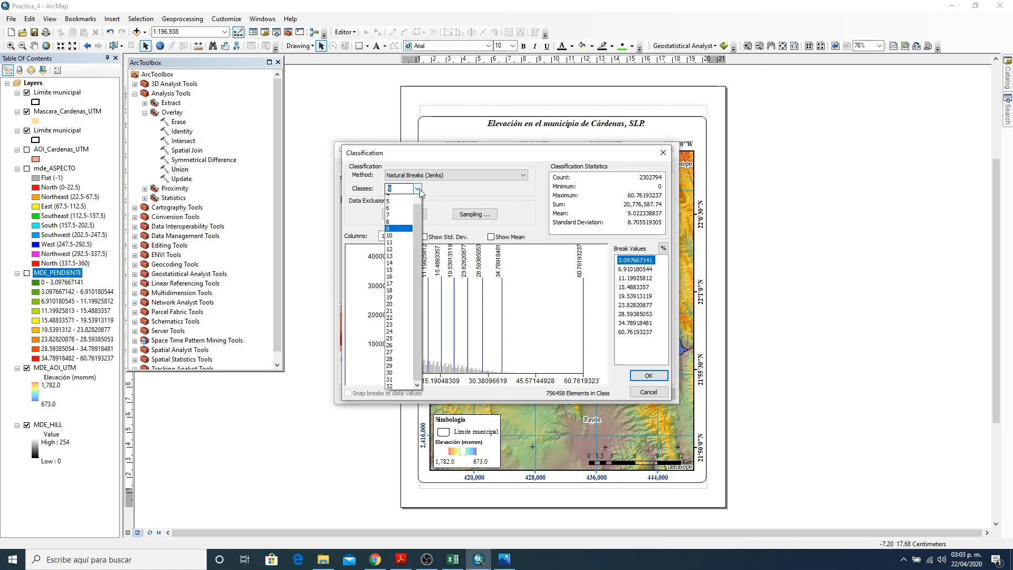
pyautogui.click(398, 219)
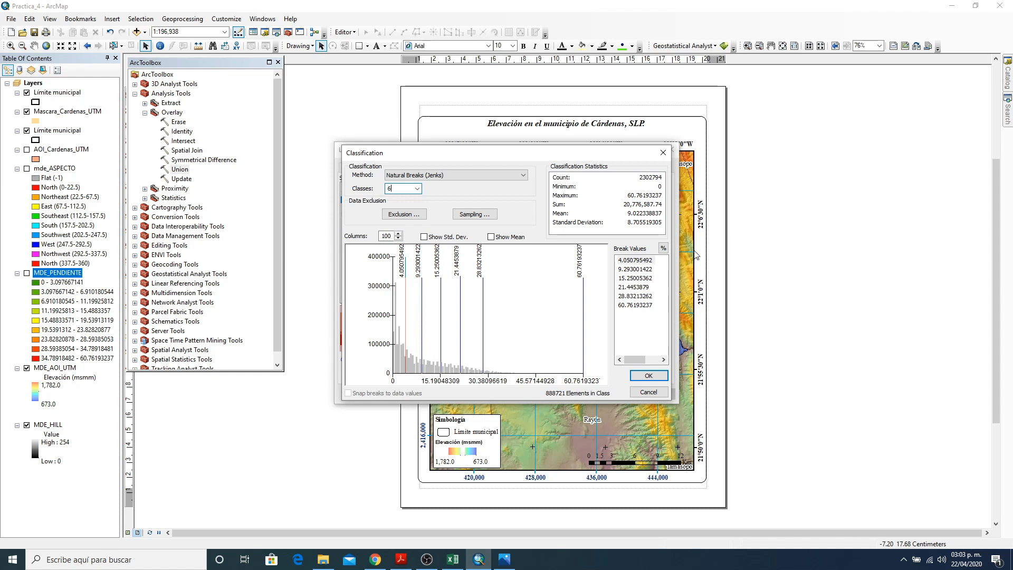
# - Set the first two slope break values to 5 and 10, following the reference table
pyautogui.click(651, 260)
pyautogui.write('6')
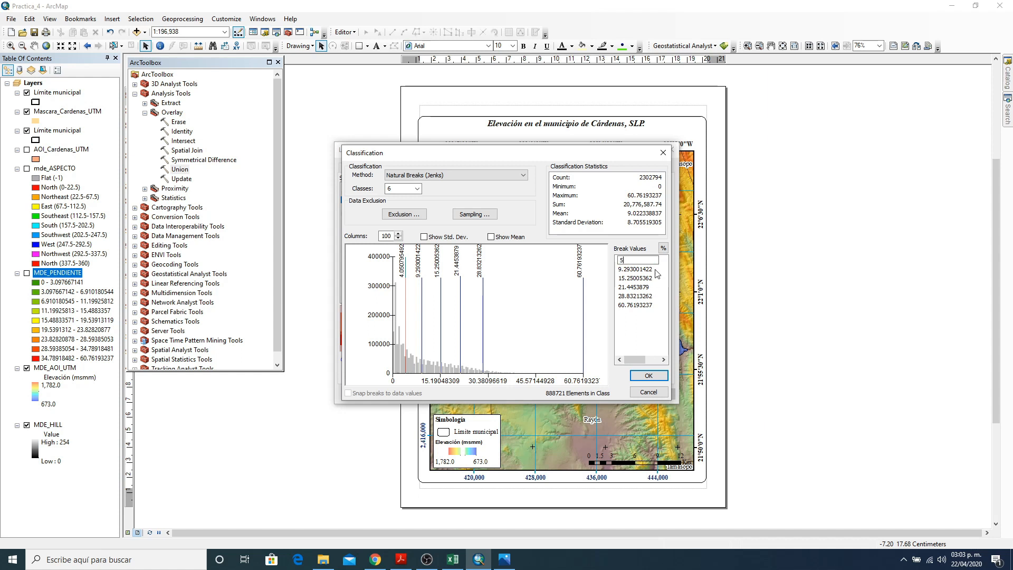
pyautogui.press('Return')
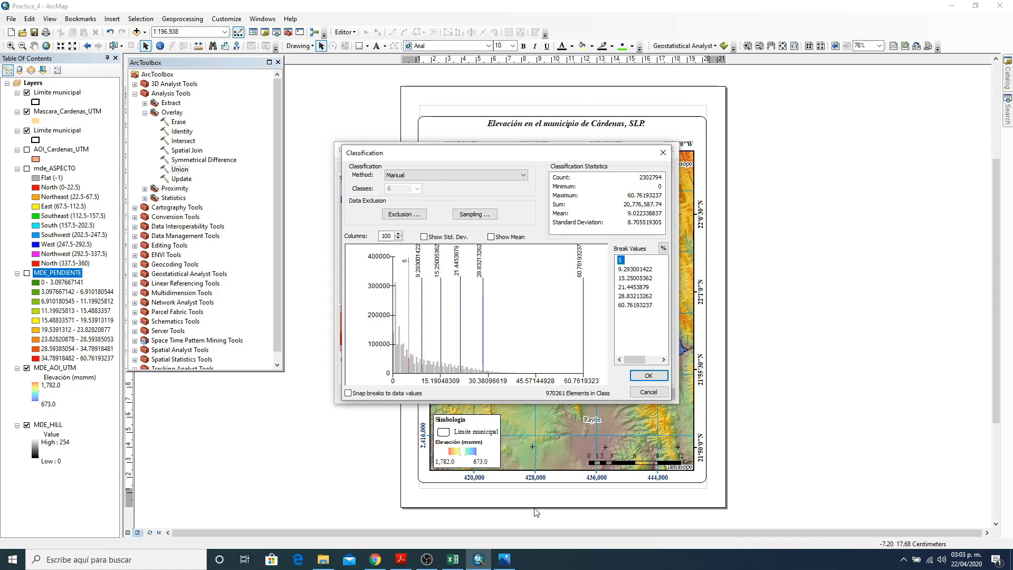
pyautogui.click(504, 564)
pyautogui.click(504, 564)
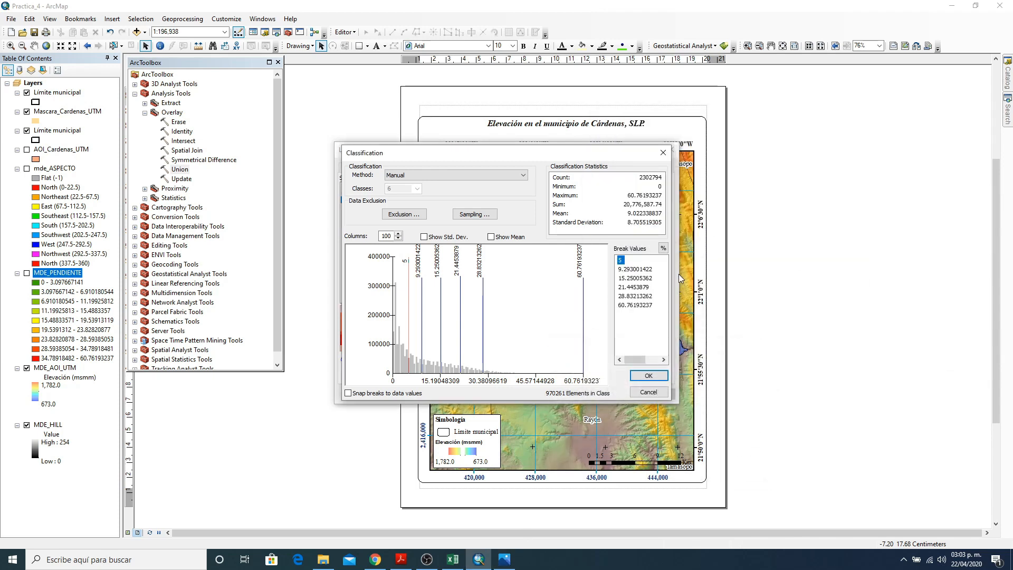
pyautogui.click(649, 271)
pyautogui.write('10')
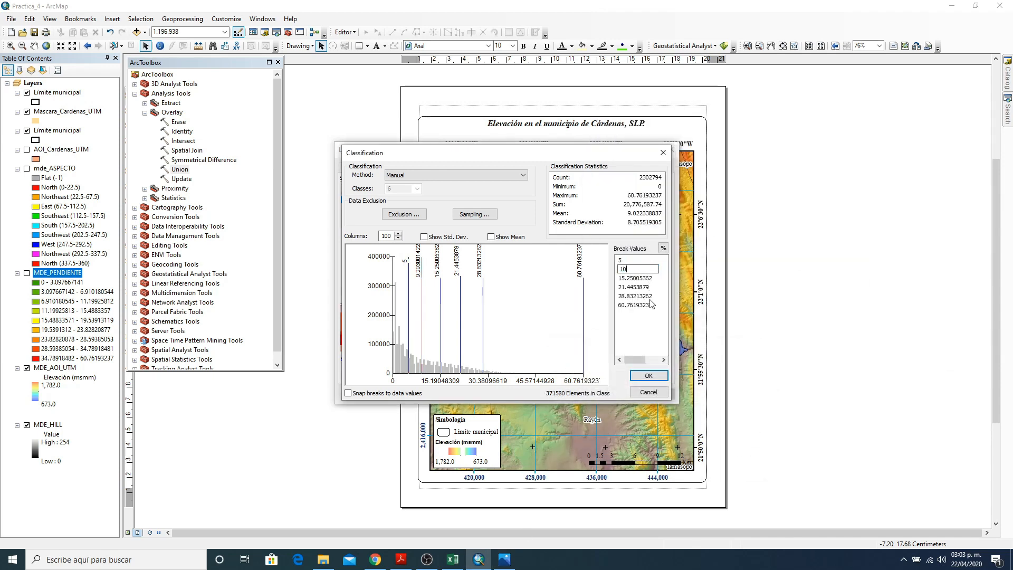
pyautogui.press('Return')
# - Set the third and fourth slope break values to 15 and 25
pyautogui.click(644, 278)
pyautogui.write('15')
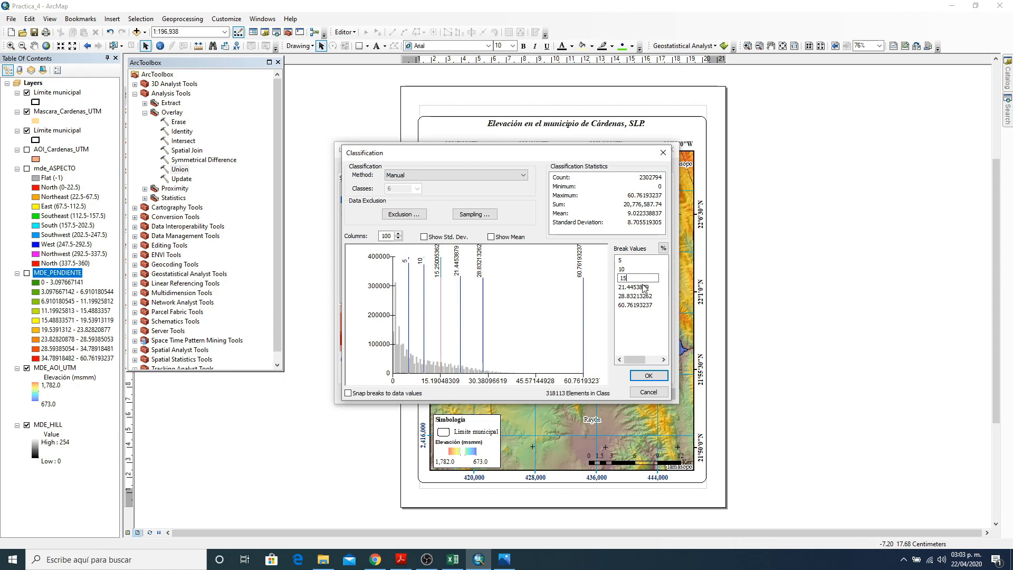
pyautogui.press('Return')
pyautogui.click(644, 288)
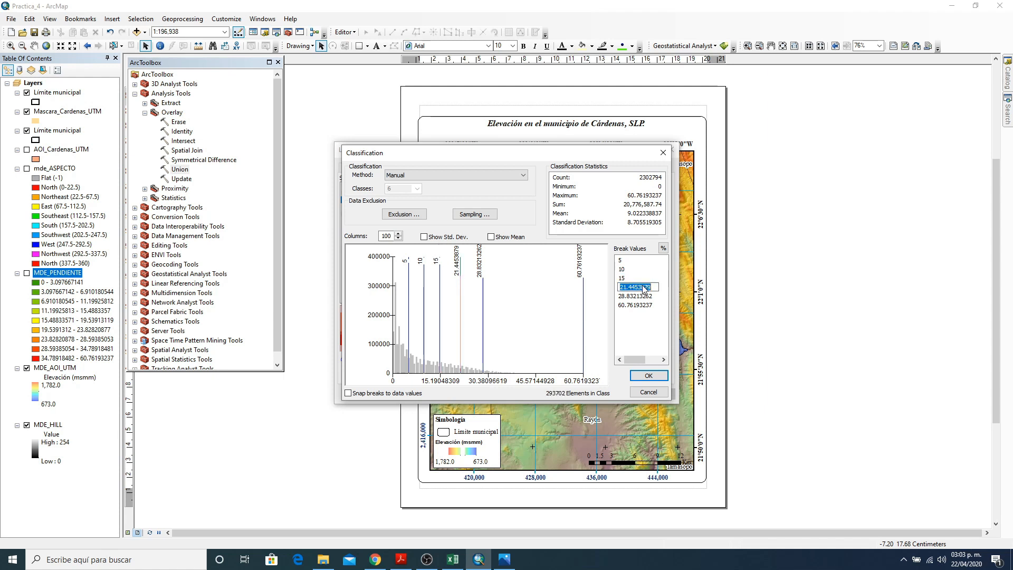
pyautogui.write('25')
pyautogui.press('Return')
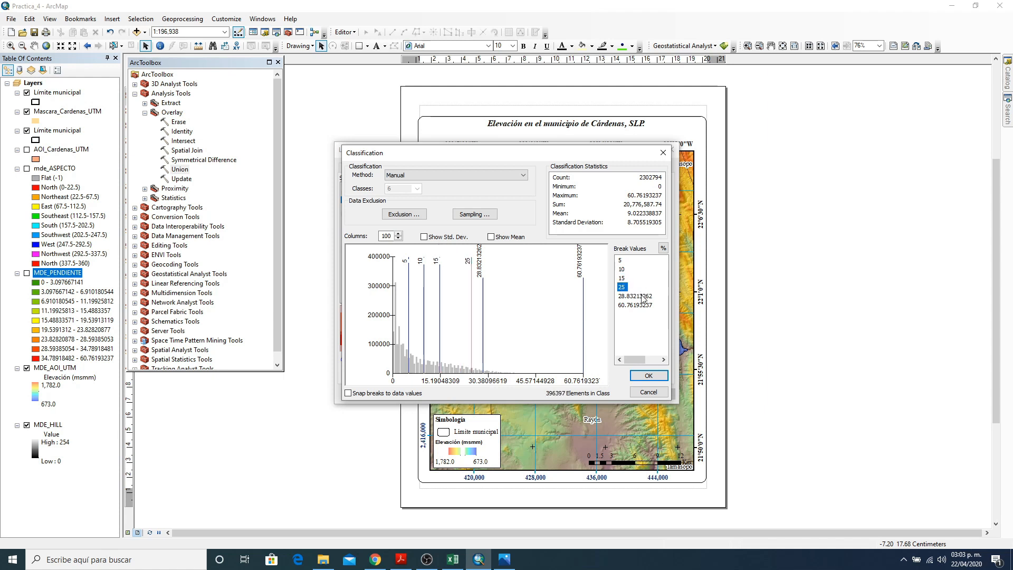
# - Set the fifth slope break value to 35, compare the breaks with the reference table and accept the classification
pyautogui.click(644, 296)
pyautogui.write('35')
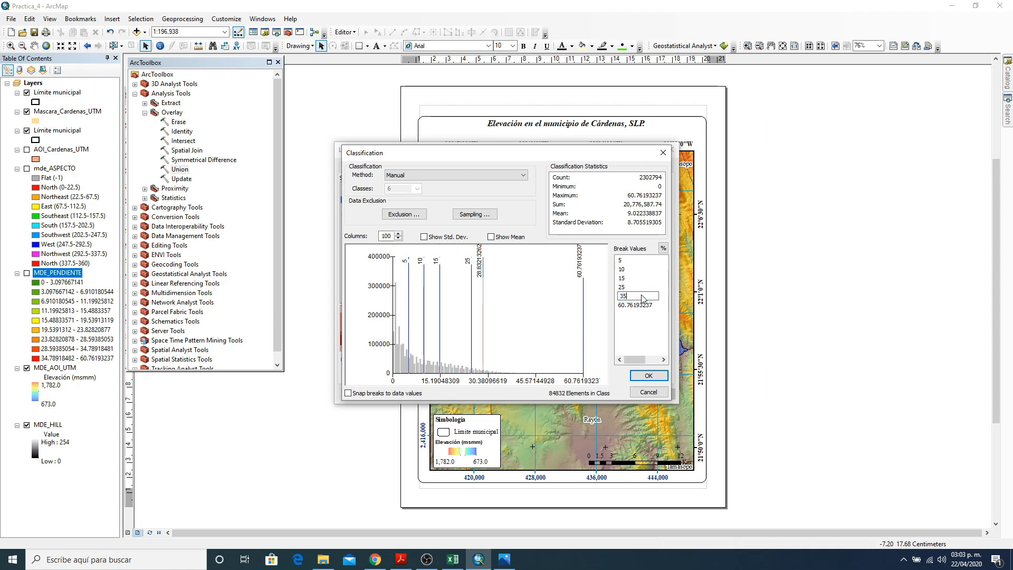
pyautogui.click(504, 560)
pyautogui.moveTo(776, 138); pyautogui.dragTo(862, 119)
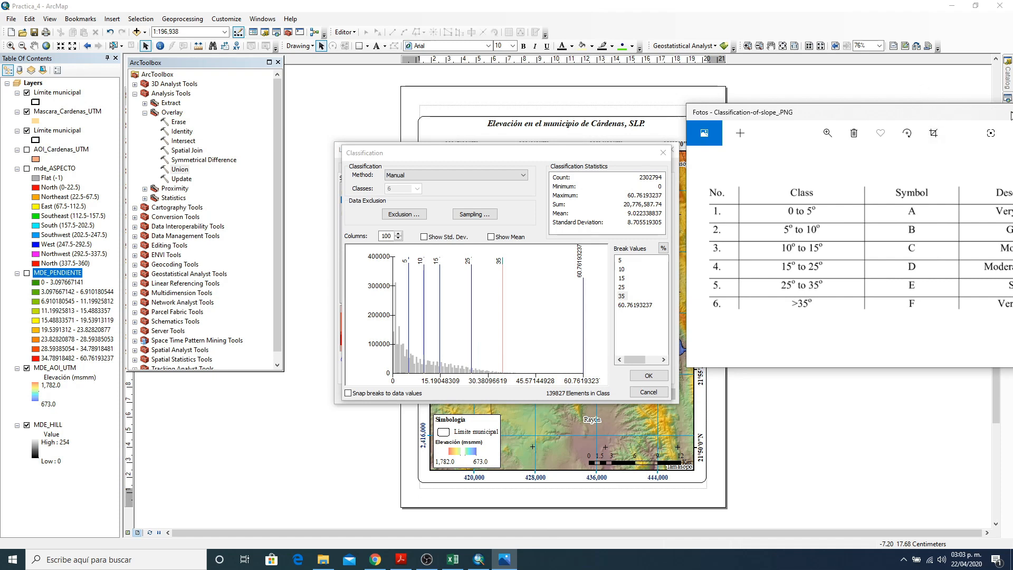
pyautogui.click(1011, 116)
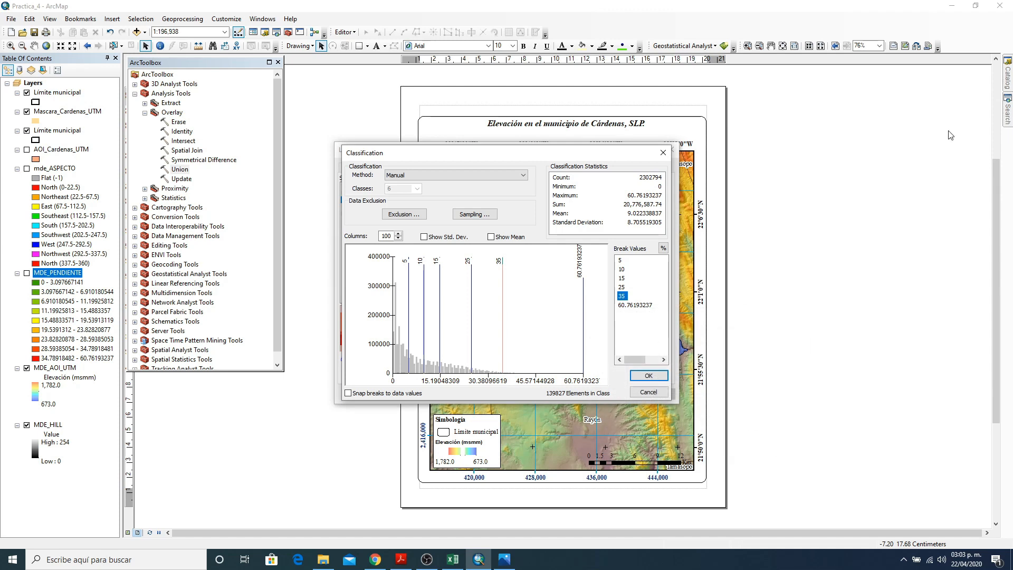
pyautogui.click(647, 376)
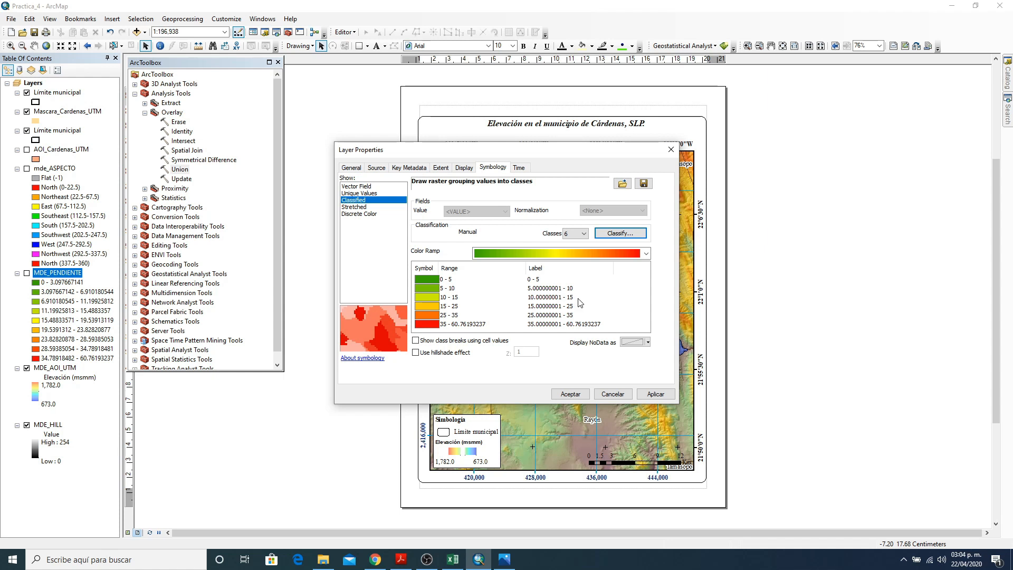
# - Consult the reference table's descriptions and relabel the 0 - 5 class as "Muy suave" and the 5 - 10 class as "Suave"
pyautogui.click(505, 559)
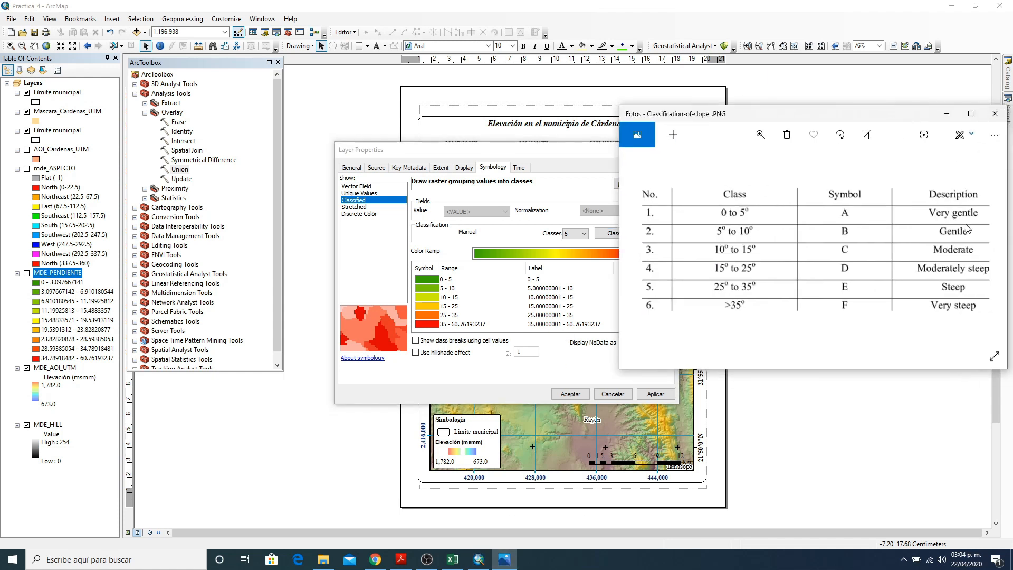
pyautogui.click(946, 114)
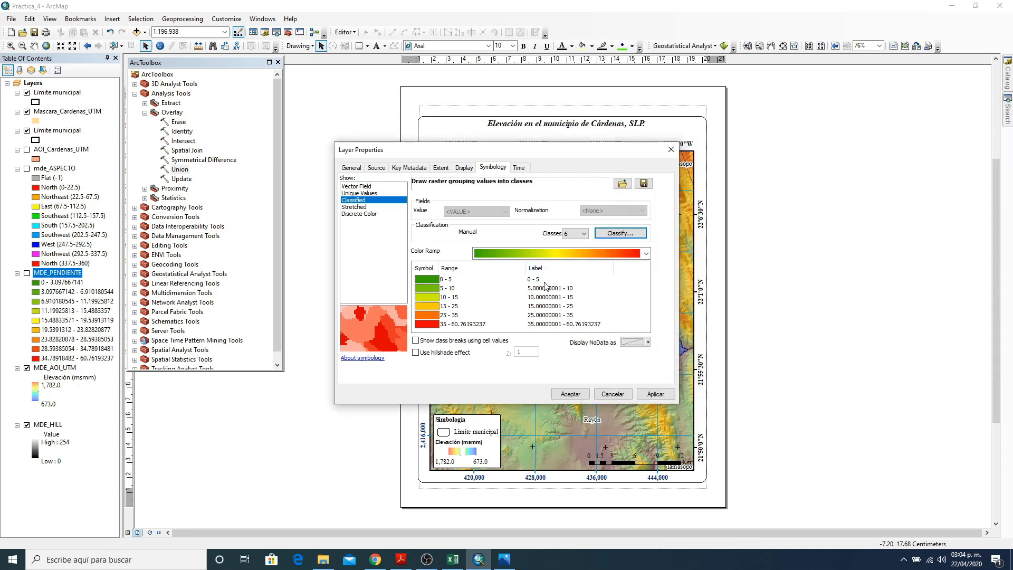
pyautogui.click(544, 281)
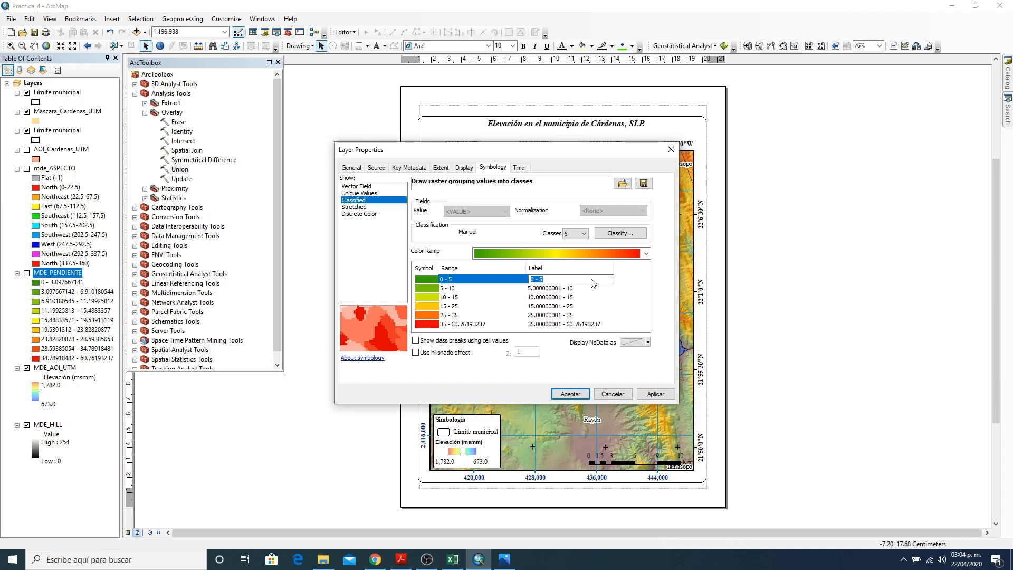
pyautogui.write('Muy suave')
pyautogui.press('Return')
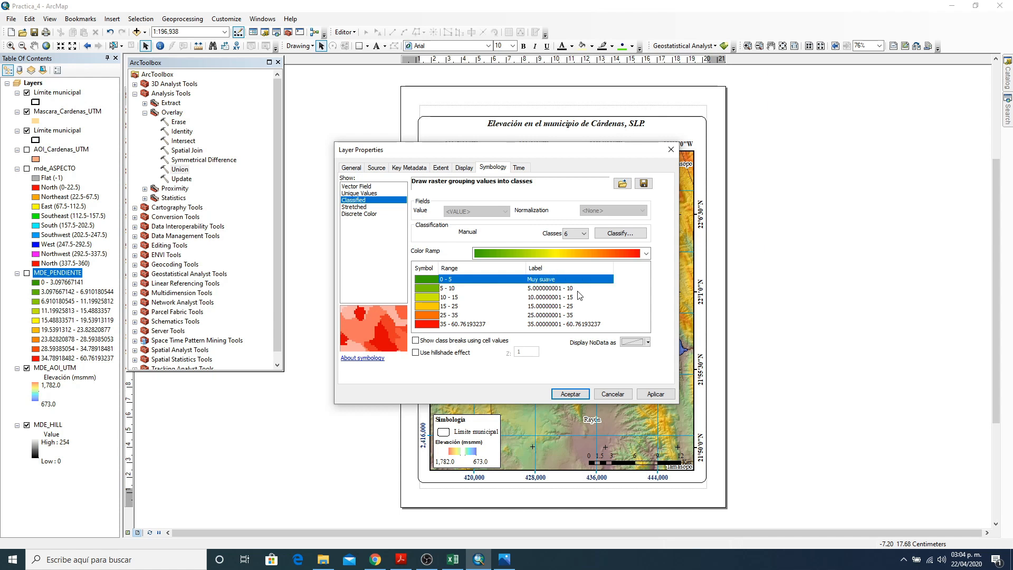
pyautogui.click(574, 288)
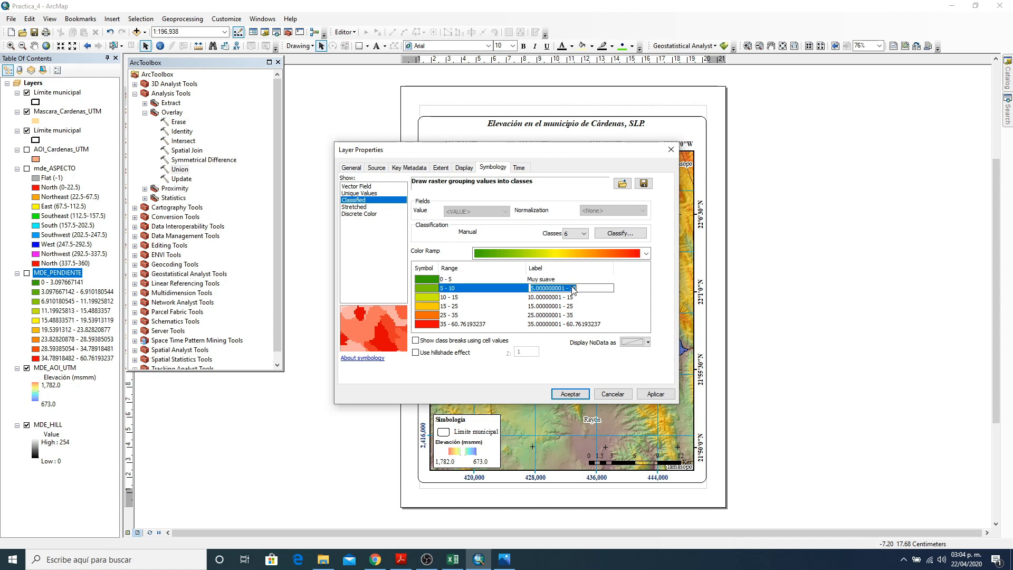
pyautogui.write('Suave')
pyautogui.press('Return')
# - Consult the reference table's description for 10 to 15° and relabel the 10 - 15 slope class as "Moderada"
pyautogui.click(573, 298)
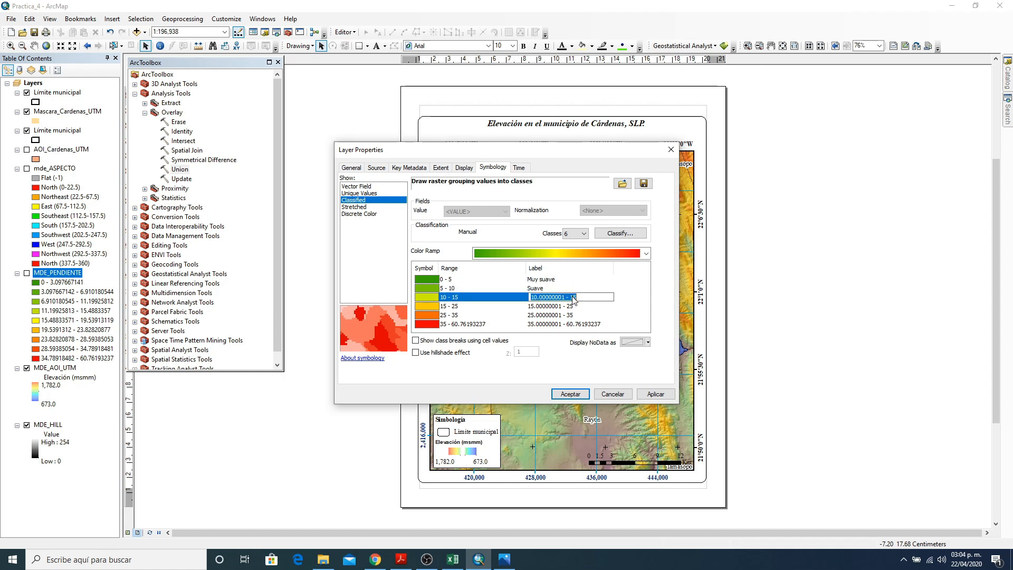
pyautogui.click(505, 559)
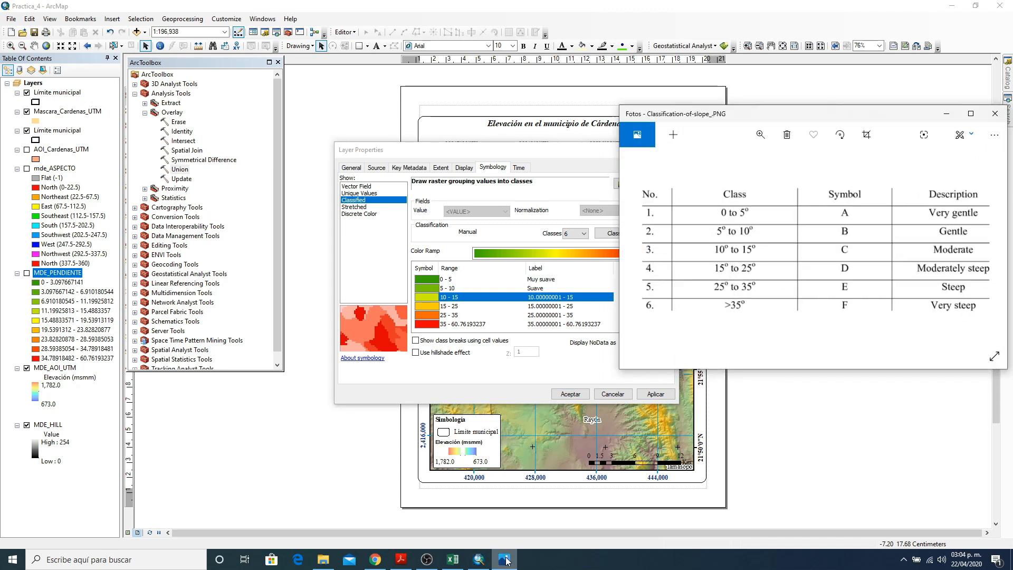
pyautogui.click(505, 559)
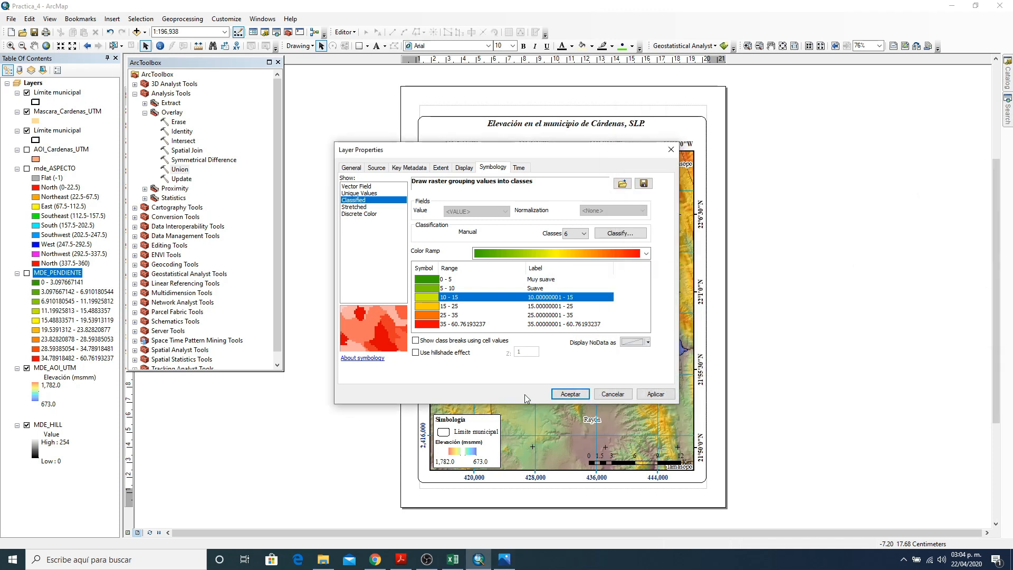
pyautogui.click(574, 297)
pyautogui.write('Moderada')
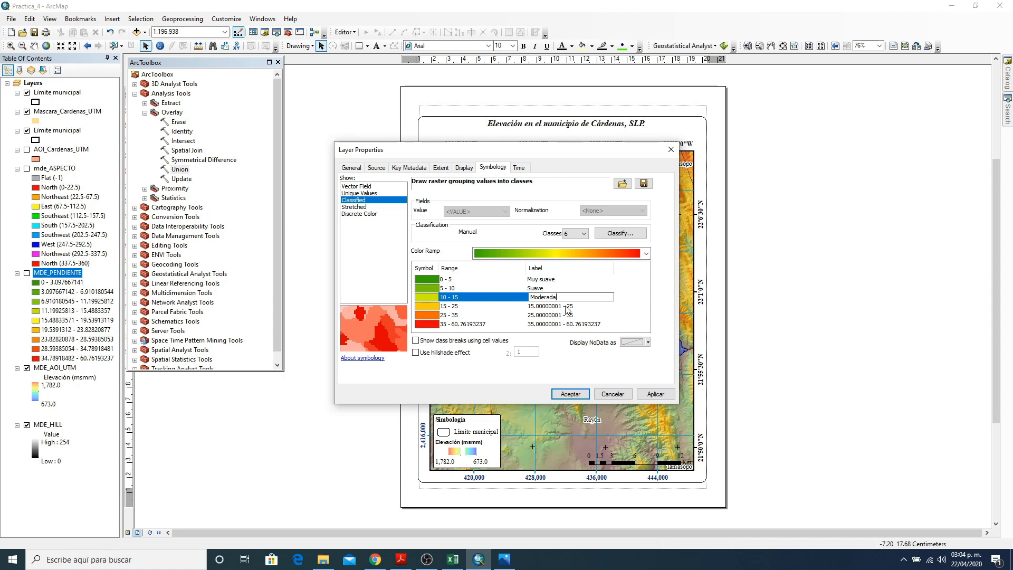
pyautogui.press('Return')
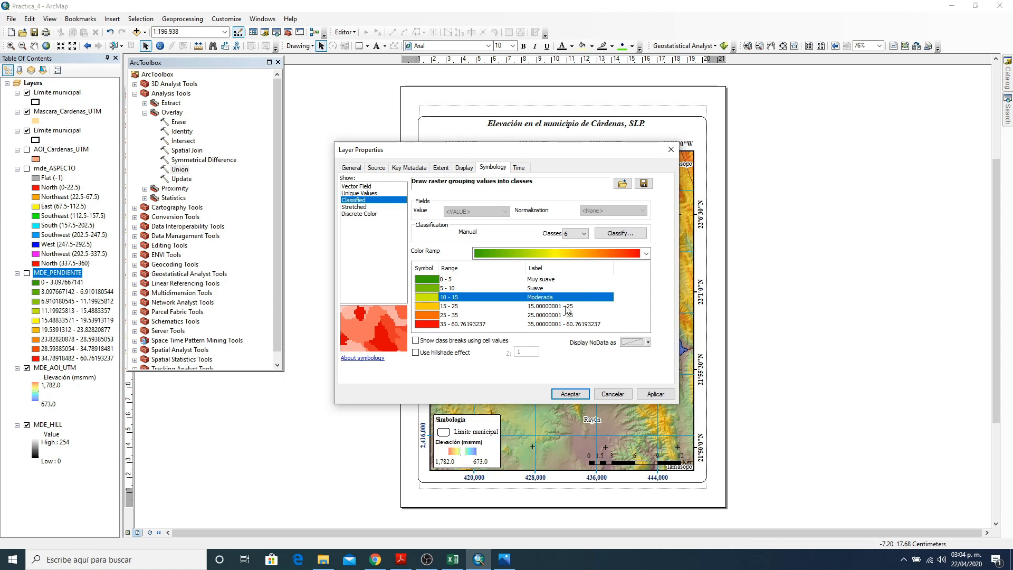
# - Relabel the 15 - 25 class as "Moderadamente escarpada" and the 25 - 35 class as "Escarpada"
pyautogui.click(568, 307)
pyautogui.write('Moder')
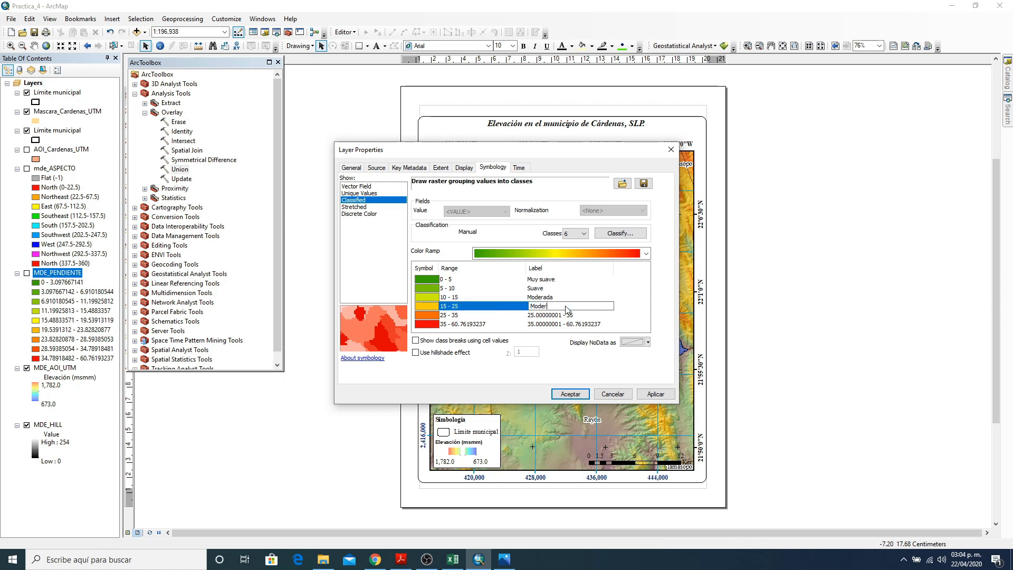
pyautogui.write('adamente escarpada')
pyautogui.press('Return')
pyautogui.click(569, 314)
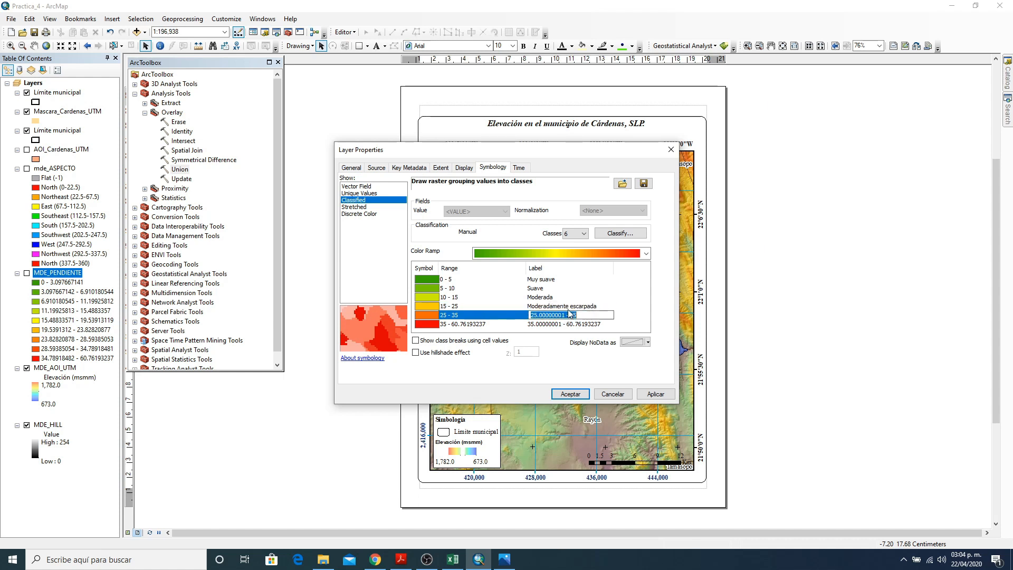
pyautogui.write('Escarpada')
pyautogui.press('Return')
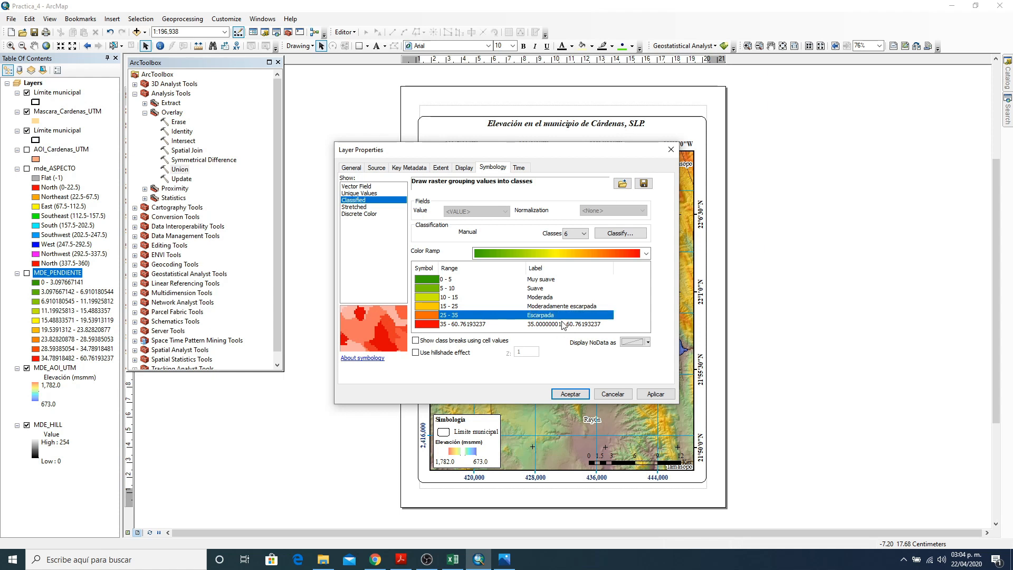
# - Relabel the steepest slope class as "Muy escarpada", then apply the symbology and accept the layer properties
pyautogui.click(563, 324)
pyautogui.write('M')
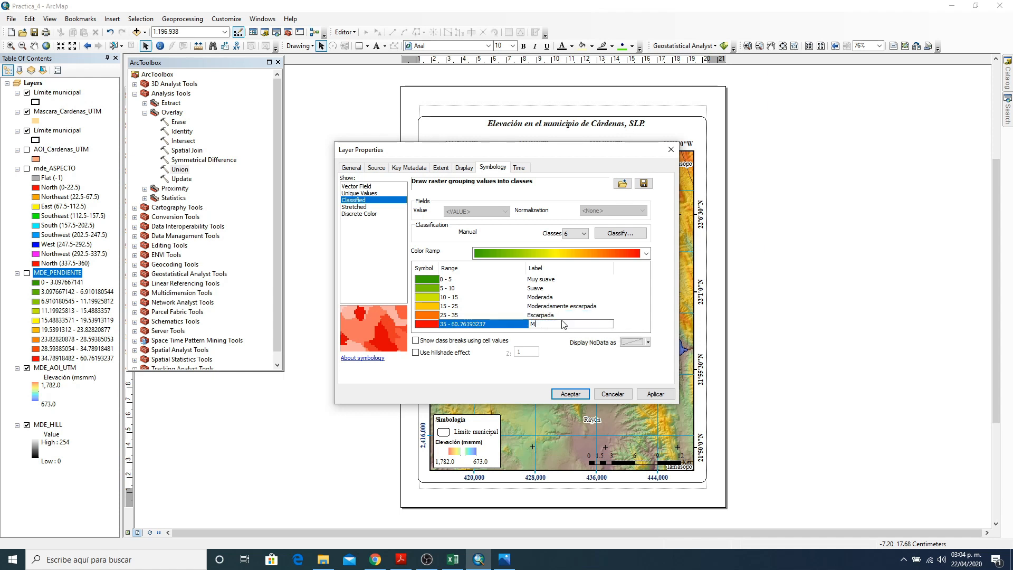
pyautogui.write('uy escarpada')
pyautogui.click(651, 395)
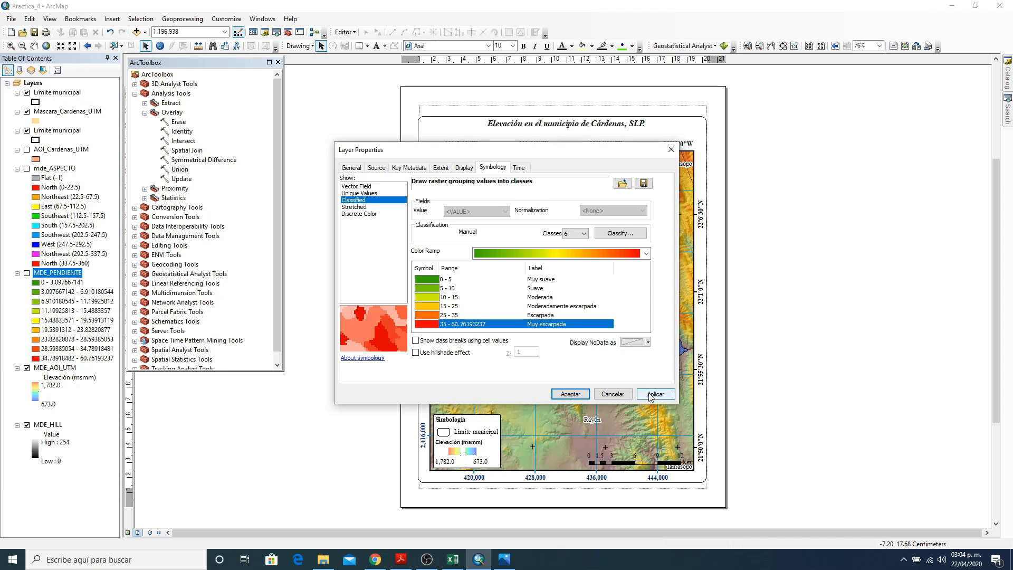
pyautogui.click(583, 394)
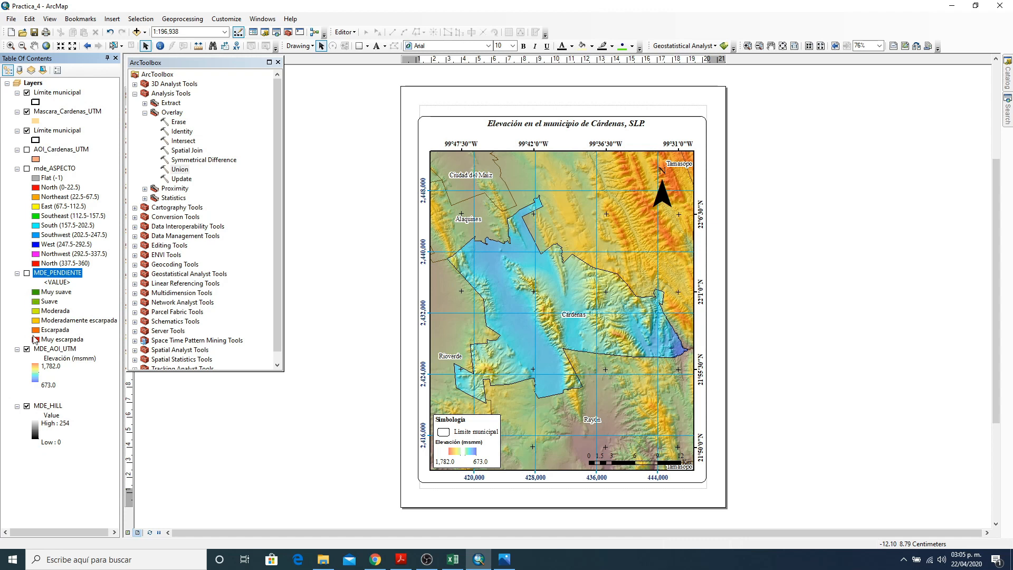
# - Rename the <VALUE> heading under the MDE_PENDIENTE layer to "Pendiente (°)"
pyautogui.click(68, 284)
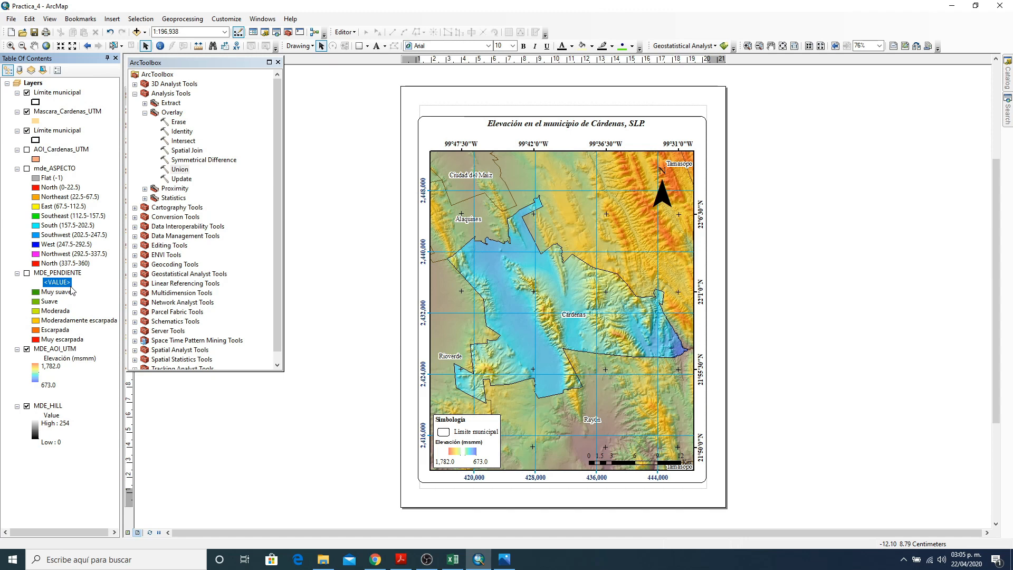
pyautogui.click(71, 284)
pyautogui.write('Pendiente (°)')
pyautogui.press('Return')
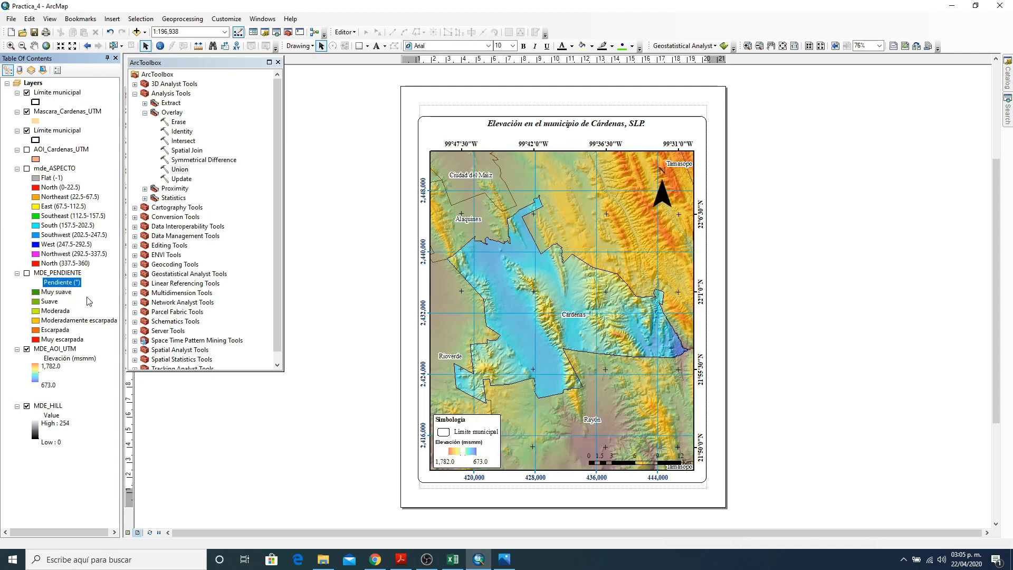